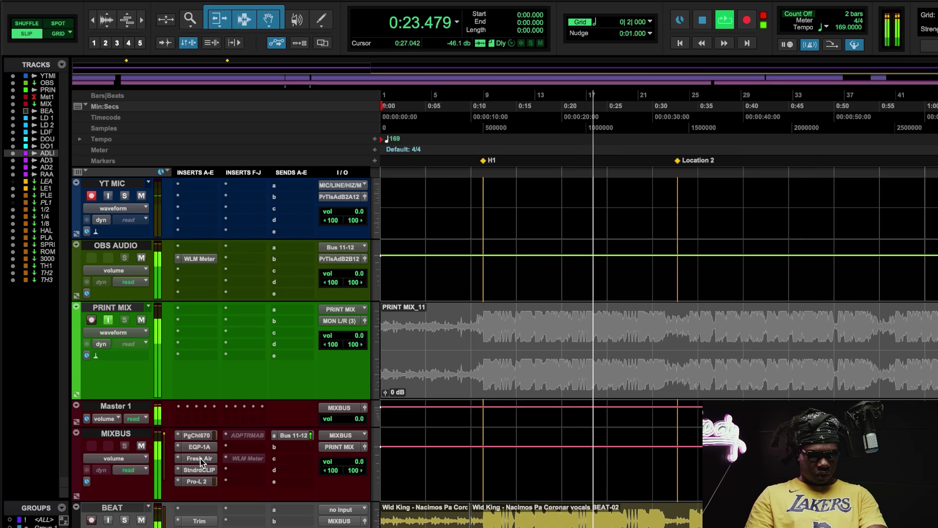
Inspect the Fresh Air, StndrdCLIP and FabFilter Pro-L 2 plugins on the MIXBUS track, closing each one.
click(200, 458)
click(197, 457)
click(200, 470)
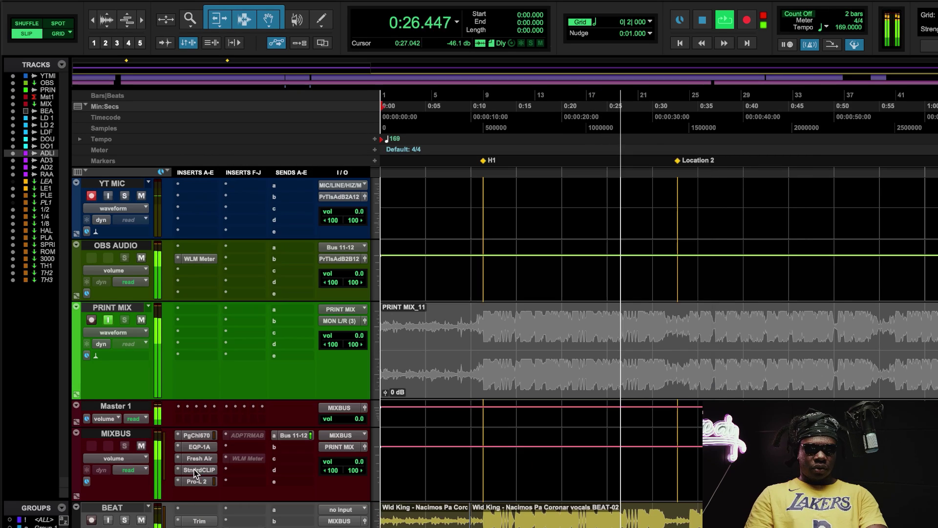
click(200, 470)
click(203, 479)
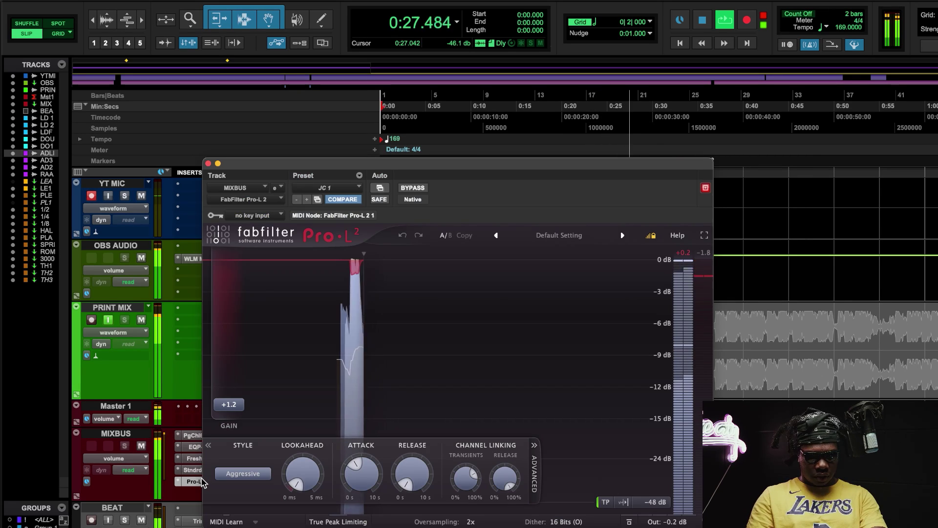
click(198, 479)
Inspect the Spectre and TheGdPrtcl plugins on the BEAT track.
scroll(200, 471, down, 10)
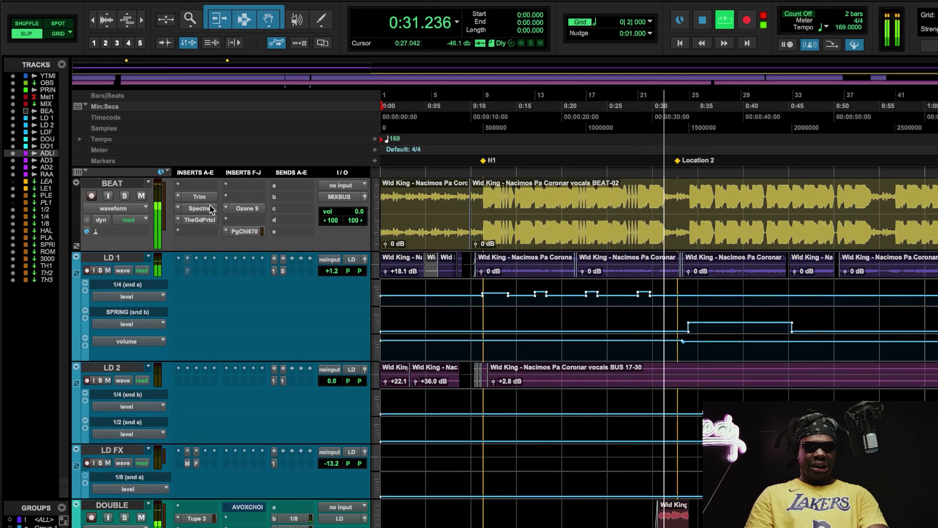
click(205, 210)
click(196, 220)
click(196, 221)
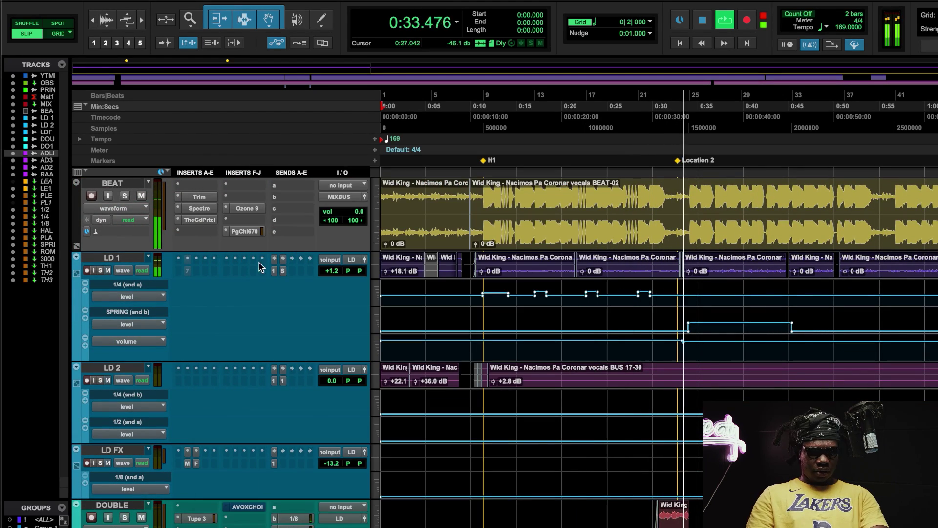
Inspect the ValhllUbrMd and EQ3 7-Band plugins on the DOUBLE.dup1 track, closing each one.
scroll(272, 338, down, 6)
scroll(259, 337, down, 10)
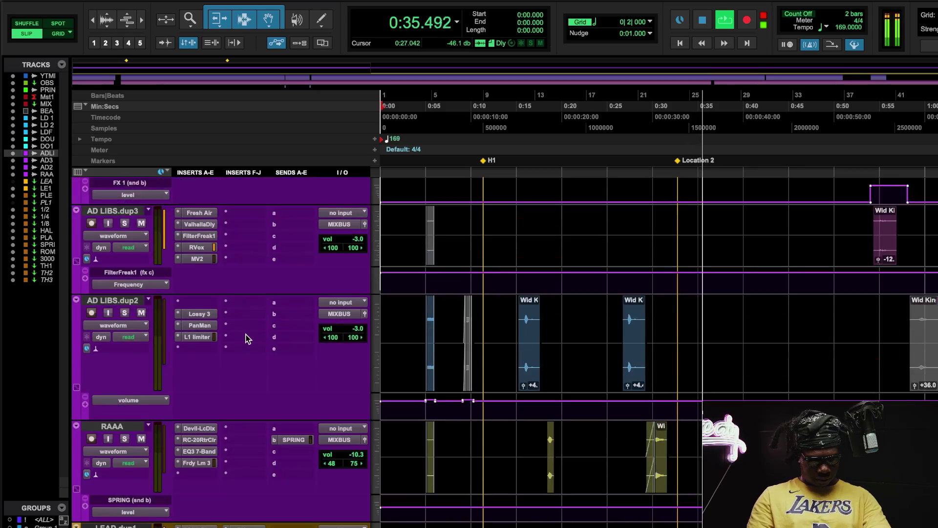
scroll(245, 334, up, 9)
scroll(242, 341, up, 10)
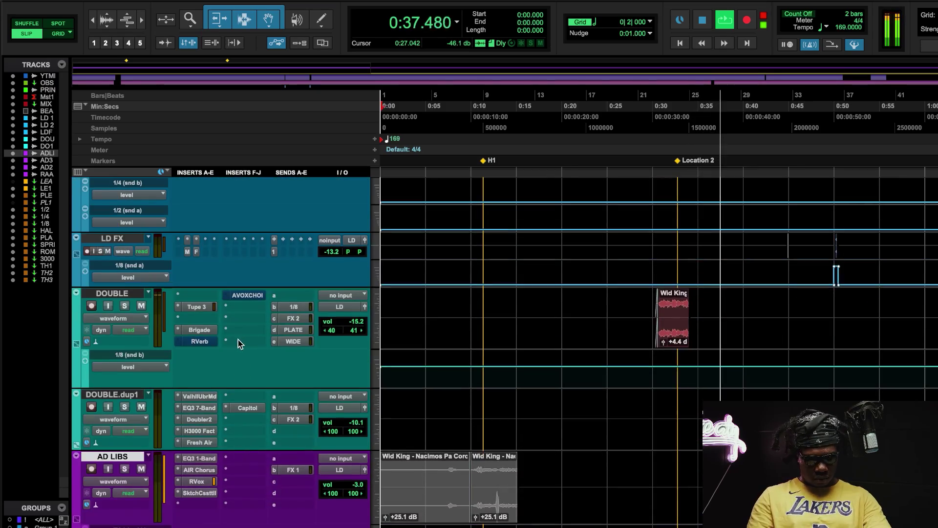
scroll(249, 342, down, 6)
scroll(259, 336, down, 2)
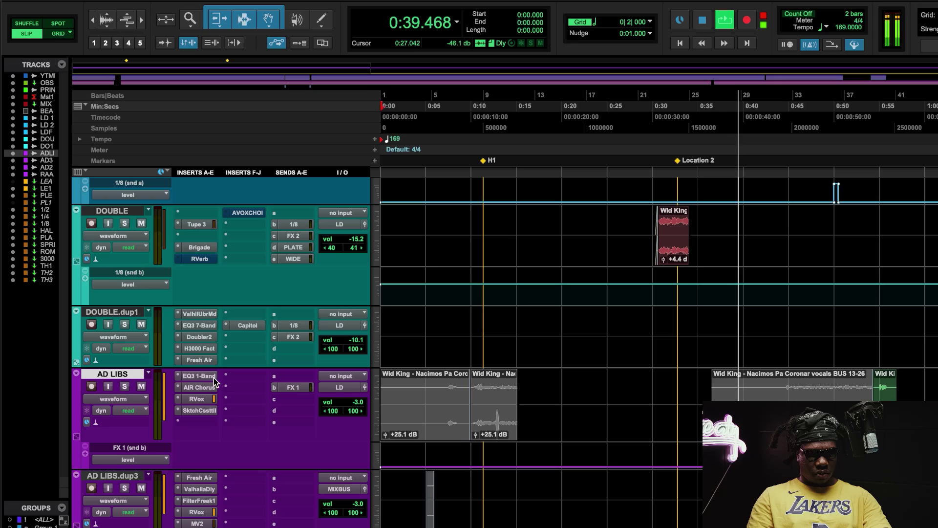
click(192, 313)
click(191, 313)
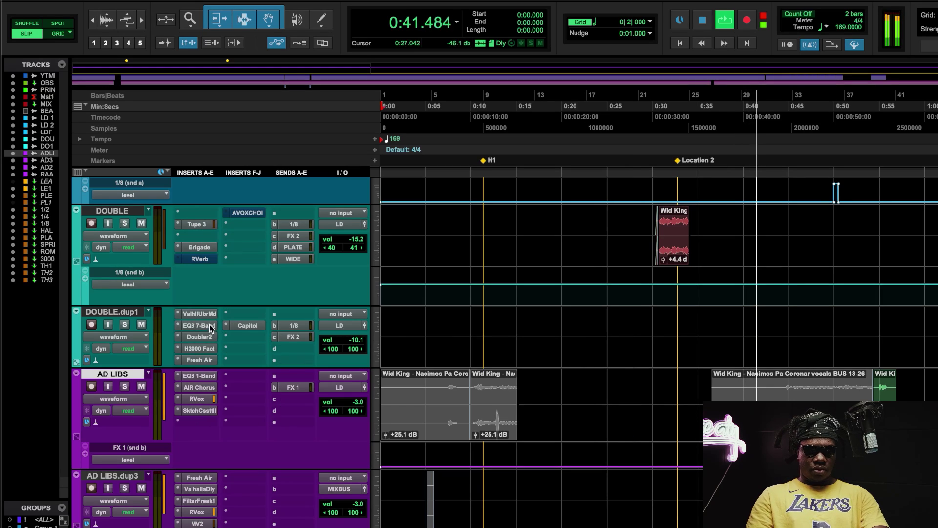
click(193, 325)
click(193, 325)
Inspect the Doubler2 and H3000 Fact plugins on the DOUBLE.dup1 track, closing each one.
click(194, 337)
click(194, 337)
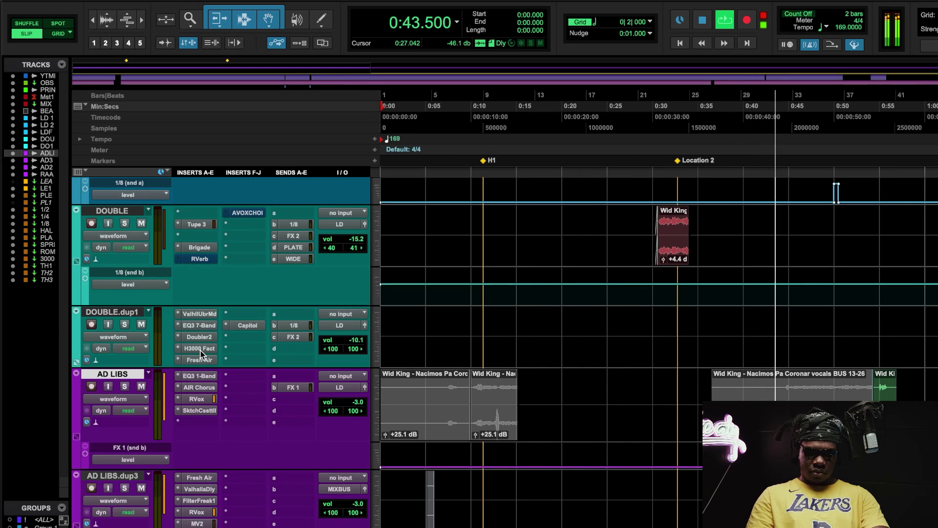
click(194, 348)
click(194, 348)
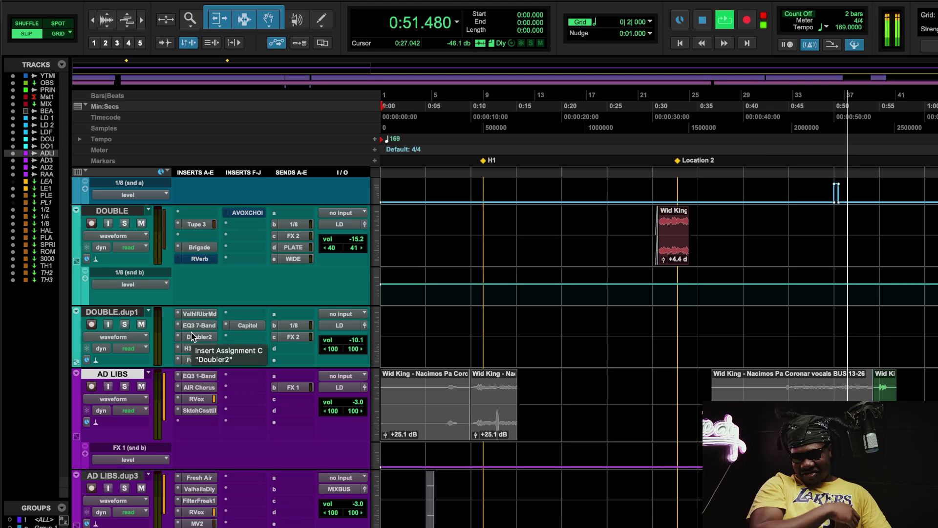
Inspect the Fresh Air, ValhallaDelay, FilterFreak and RVox plugins on the AD LIBS.dup3 track, closing each one.
scroll(197, 446, down, 1)
click(198, 449)
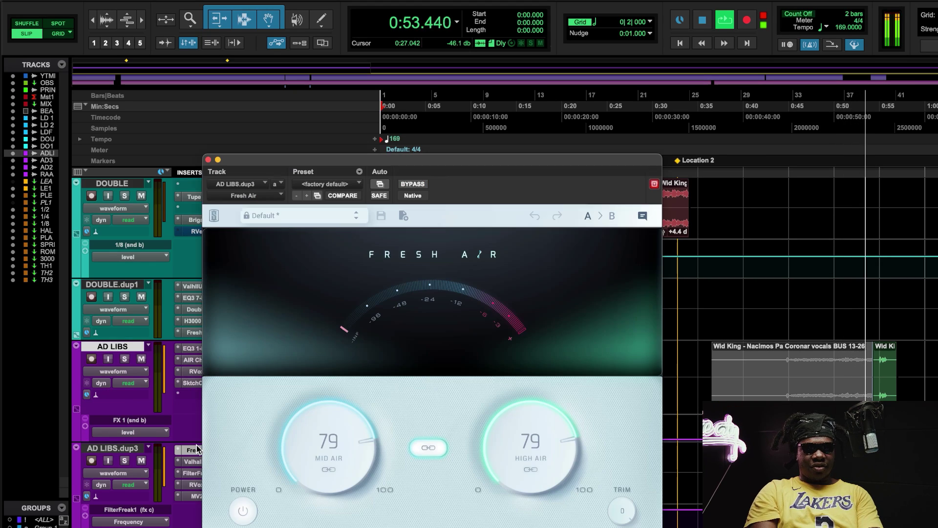
click(198, 450)
click(199, 461)
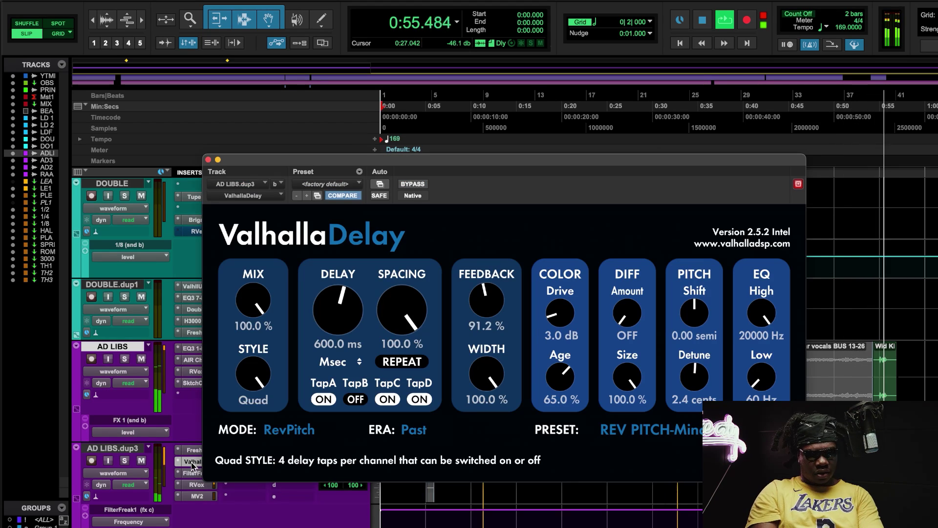
click(197, 461)
click(193, 474)
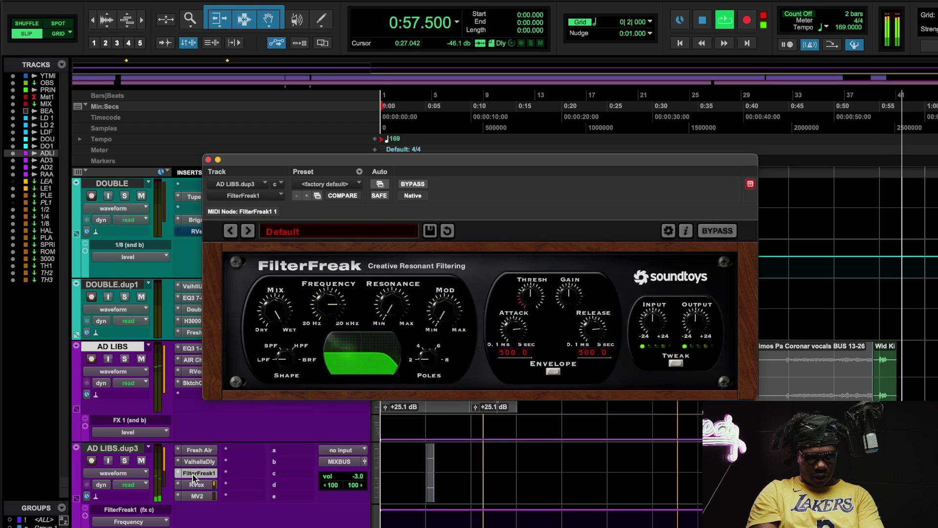
click(192, 473)
click(192, 483)
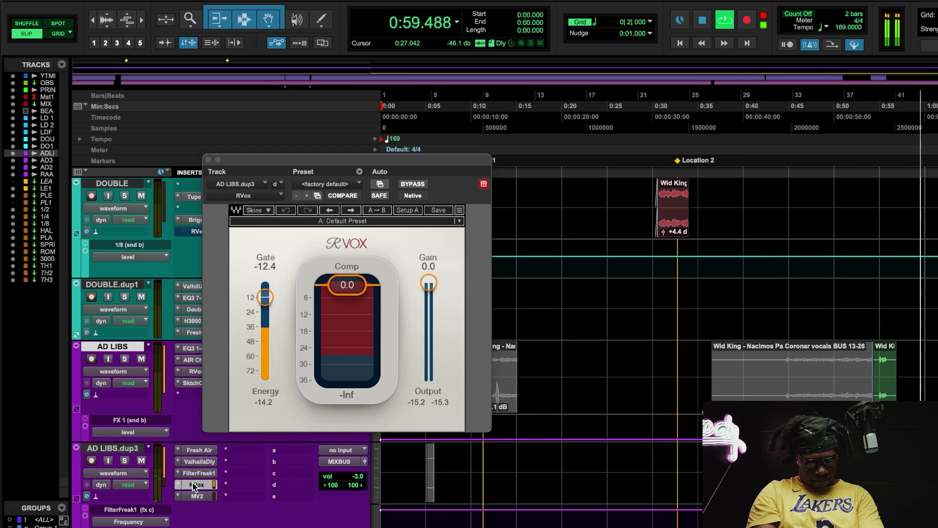
click(192, 482)
Inspect the RC-20 and EQ3 7-Band plugins on the RAAA track, closing each one.
scroll(204, 496, down, 5)
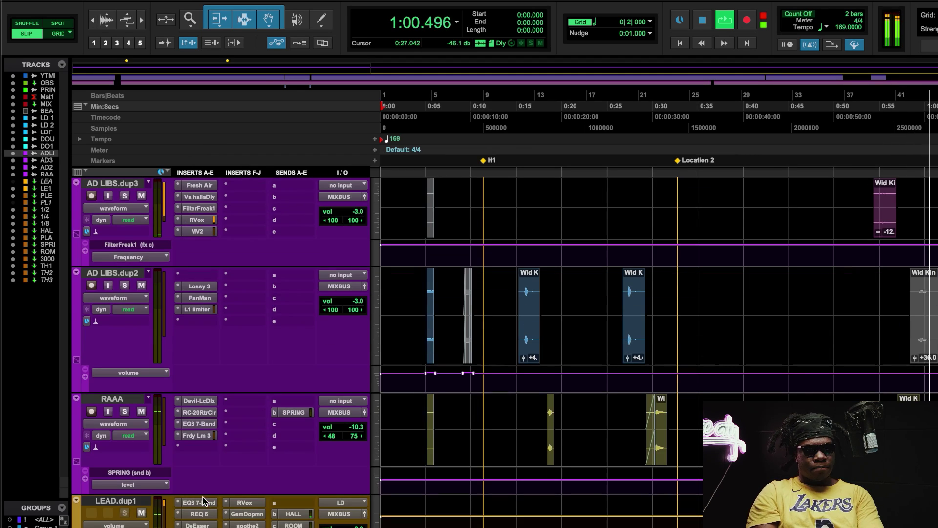
click(207, 416)
click(202, 416)
click(195, 424)
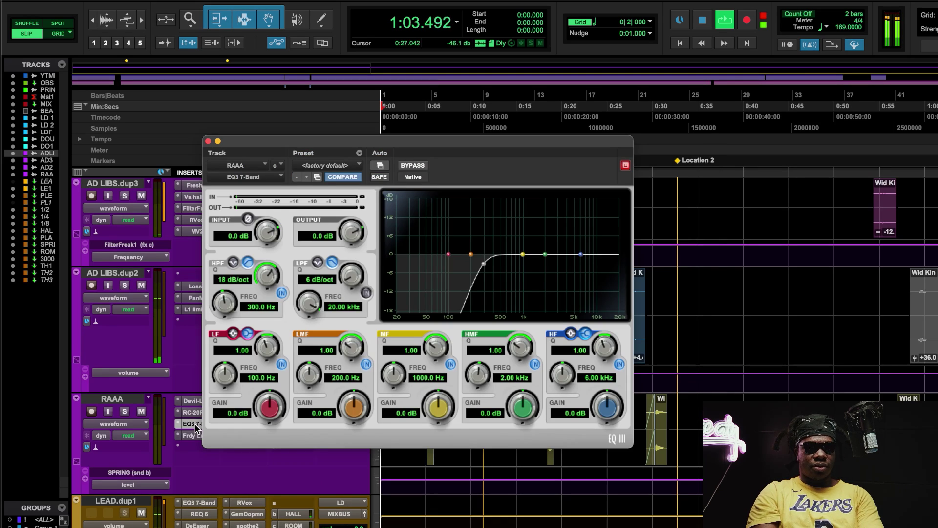
click(196, 424)
Inspect the Gem Dopamine and Vocal Rider plugins on the LEAD.dup1 track, and close the plugin window.
scroll(207, 443, down, 5)
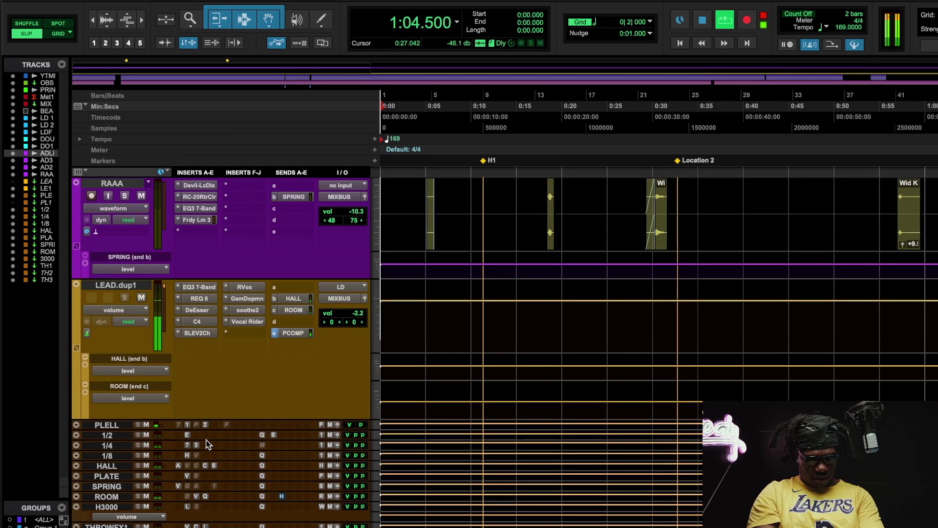
click(240, 298)
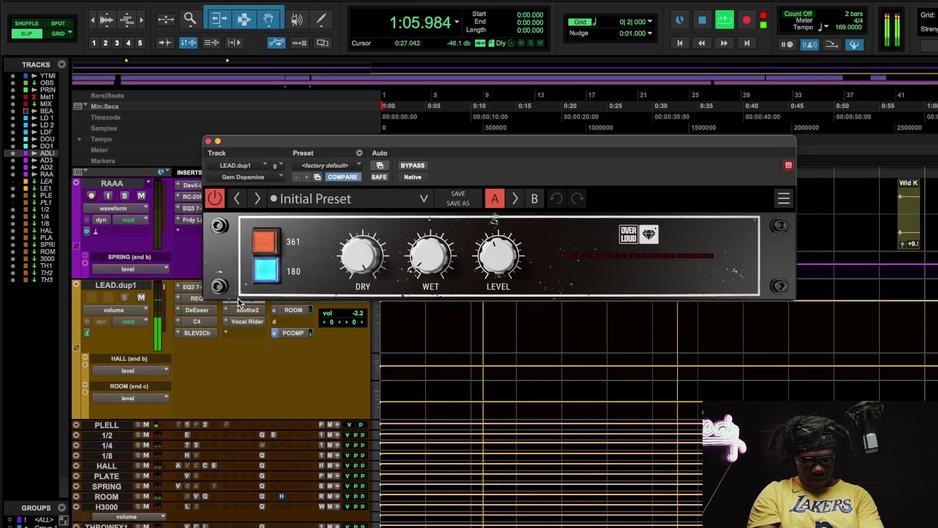
click(244, 322)
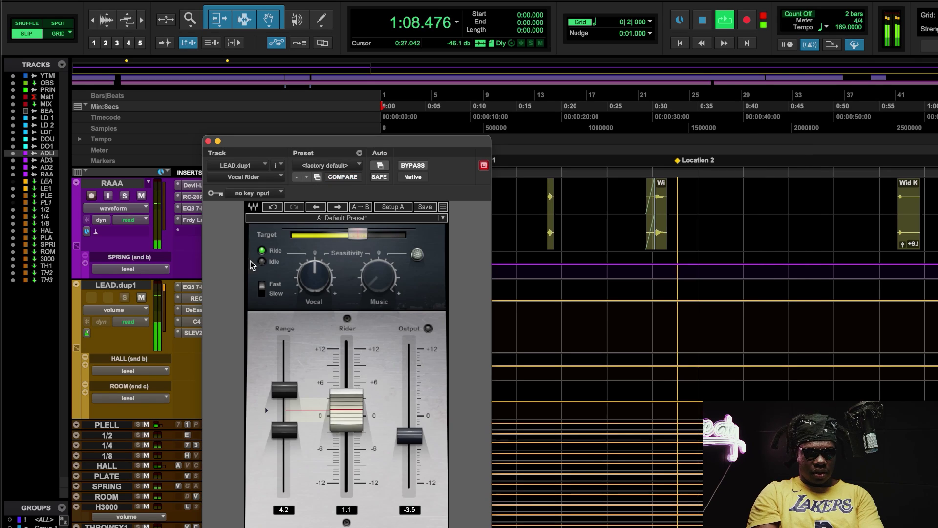
click(207, 141)
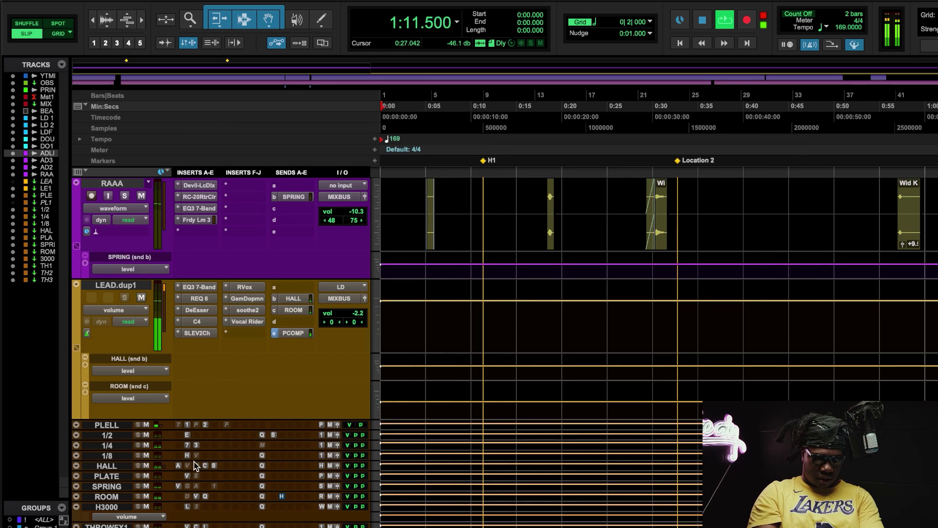
Inspect the first insert, the Dyn3 Compressor/Limiter and the Seventh Heaven reverb on the HALL track.
click(177, 466)
click(178, 466)
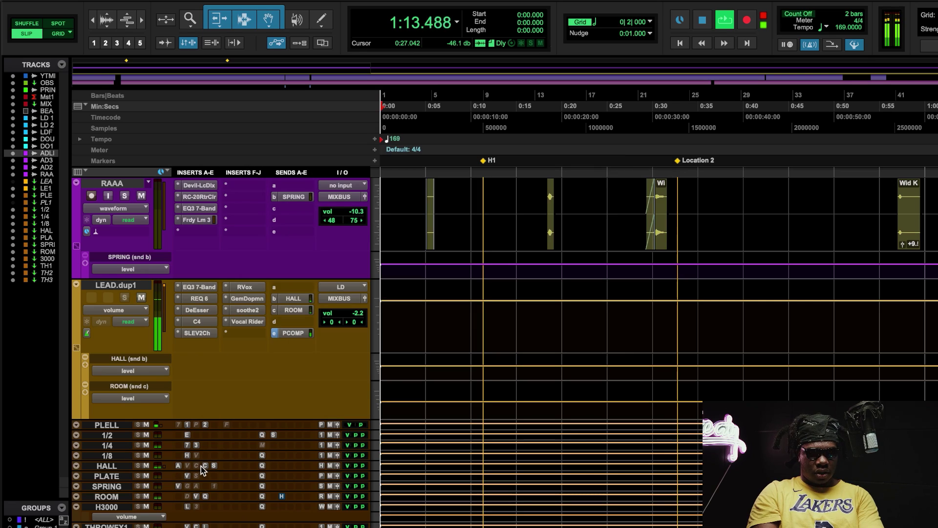
click(202, 465)
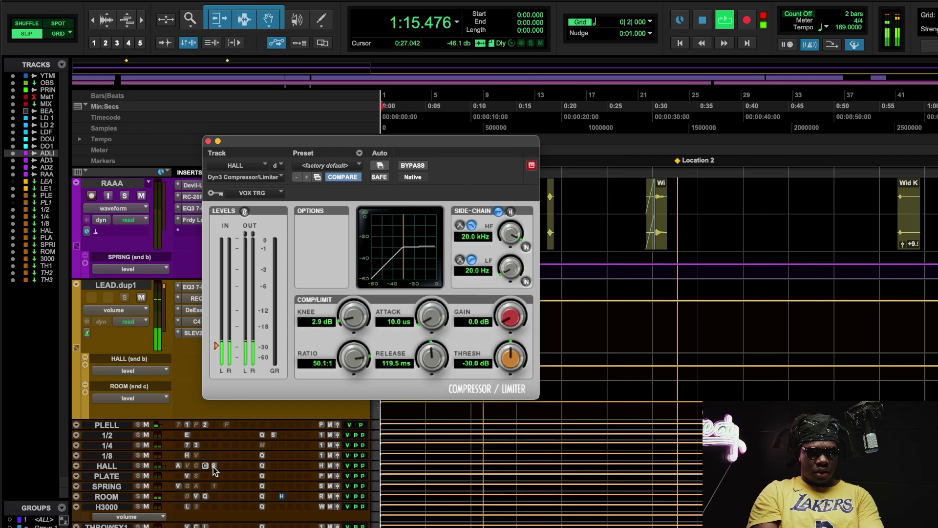
click(214, 466)
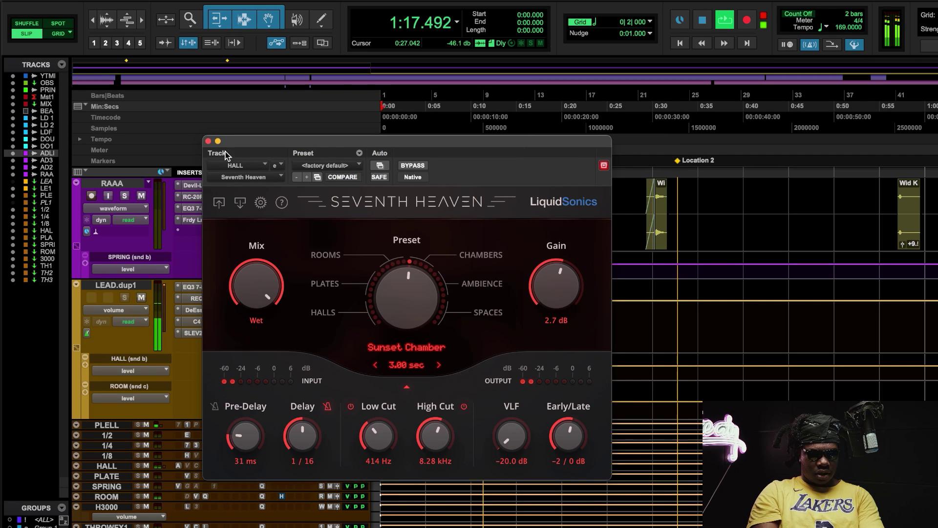
click(208, 141)
Re-examine the settings of the Dyn3 Compressor/Limiter keyed from VOX TRG on the HALL track, and close it.
click(206, 466)
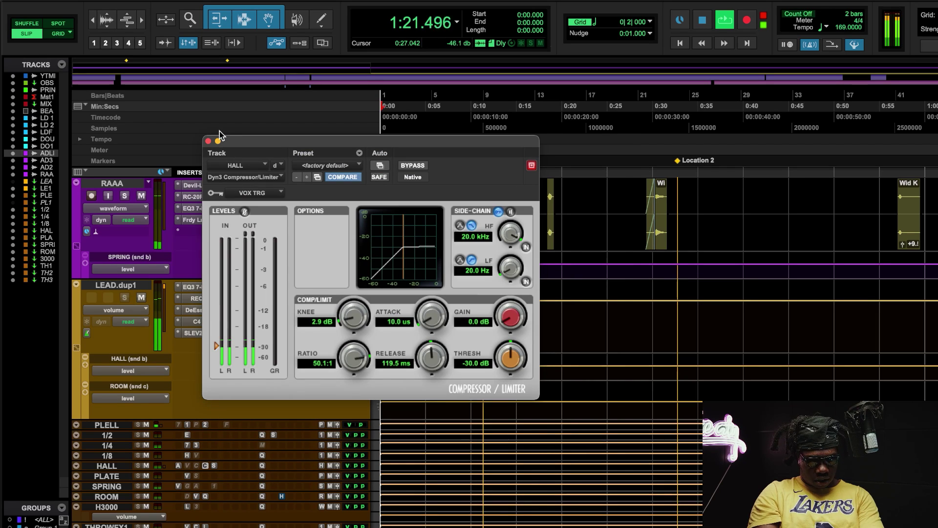
click(208, 141)
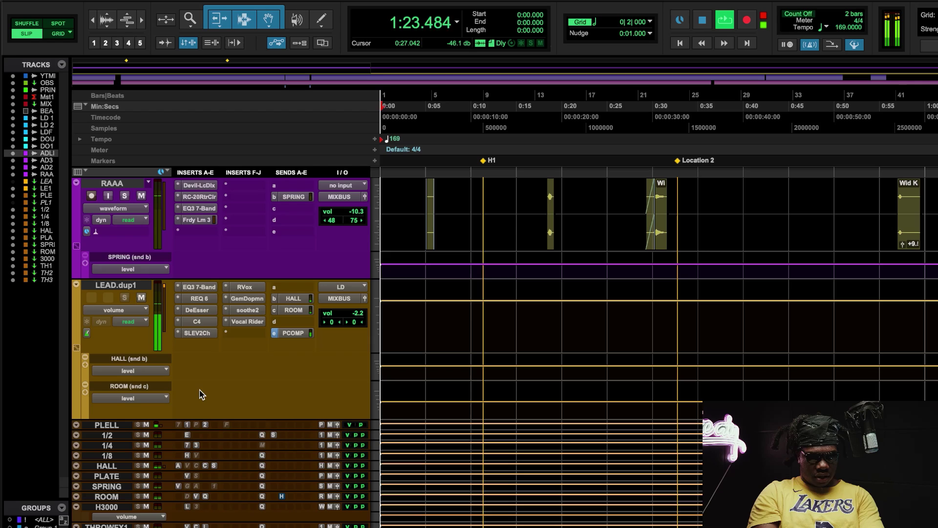
scroll(199, 390, up, 2)
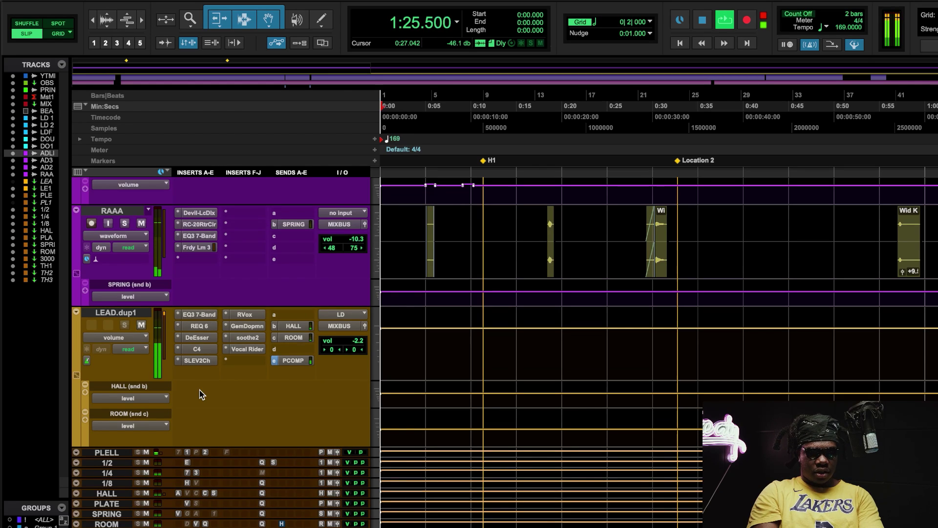
click(206, 492)
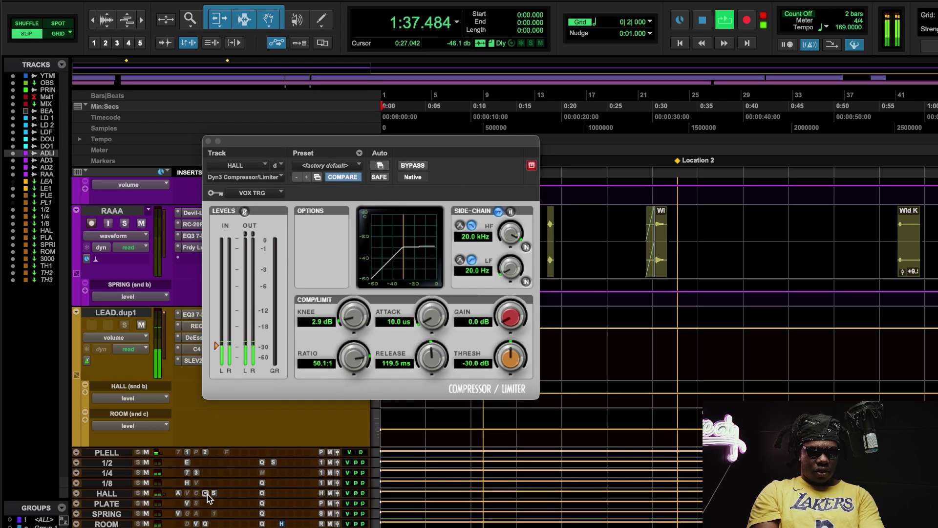
click(207, 494)
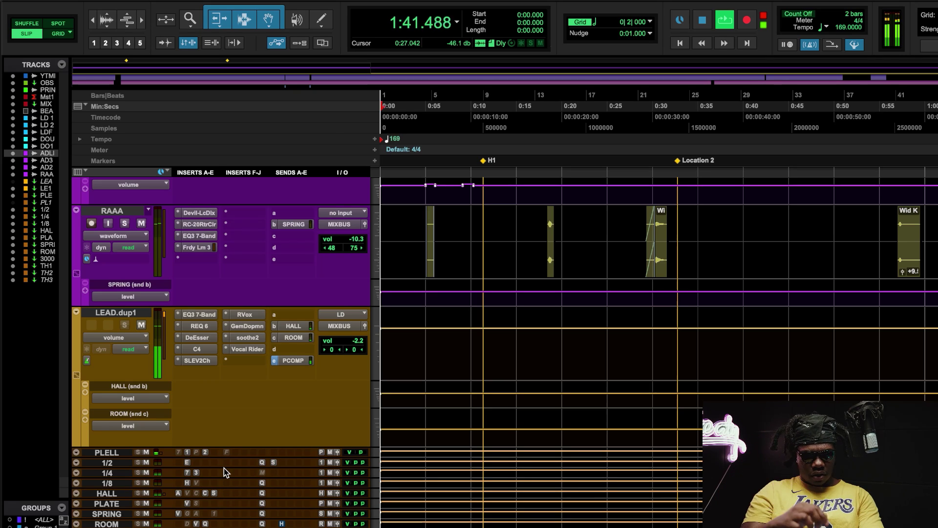
Inspect ValhallaDelay on the THROWFX1 track and Little MicroShift on the H3000 track, closing each one.
scroll(224, 468, down, 4)
click(188, 456)
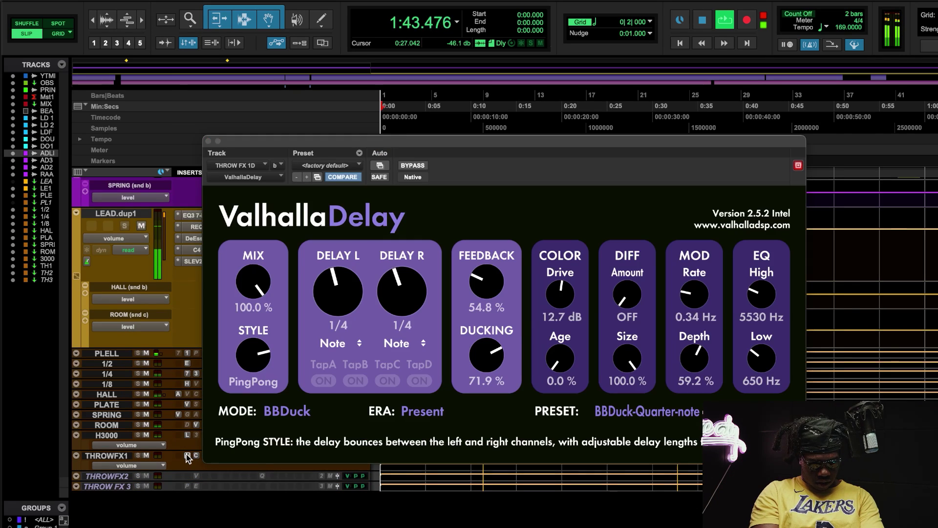
click(187, 456)
click(187, 434)
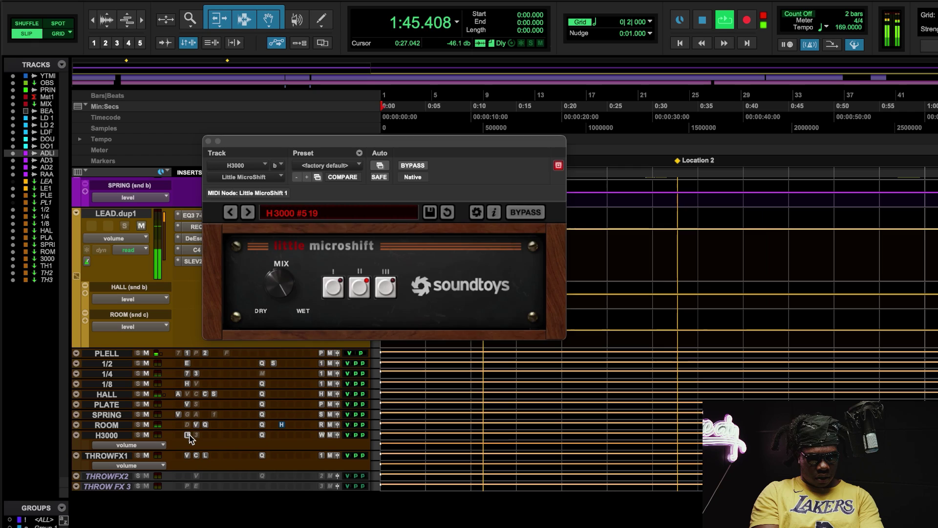
click(188, 436)
Inspect the ValhallaDelay plugin on the SPRING track and close it.
scroll(203, 400, up, 7)
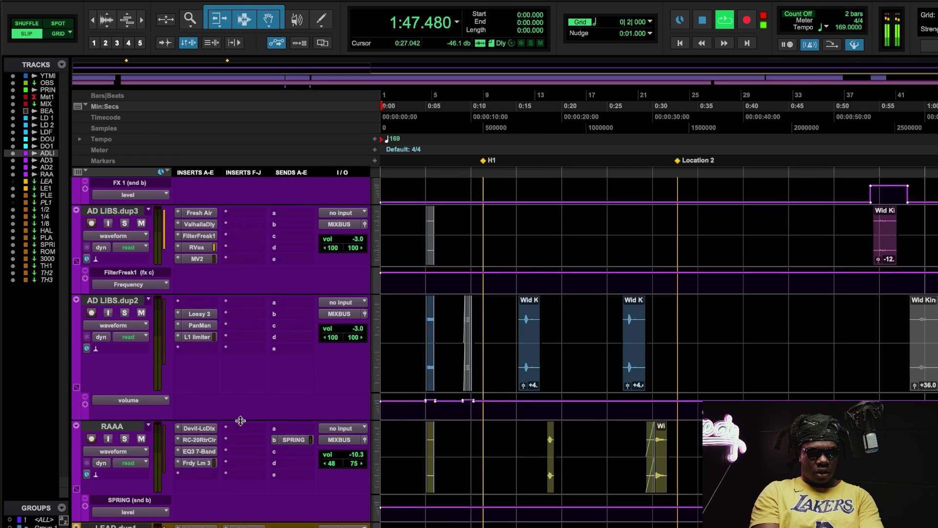
scroll(240, 420, up, 2)
scroll(241, 423, down, 9)
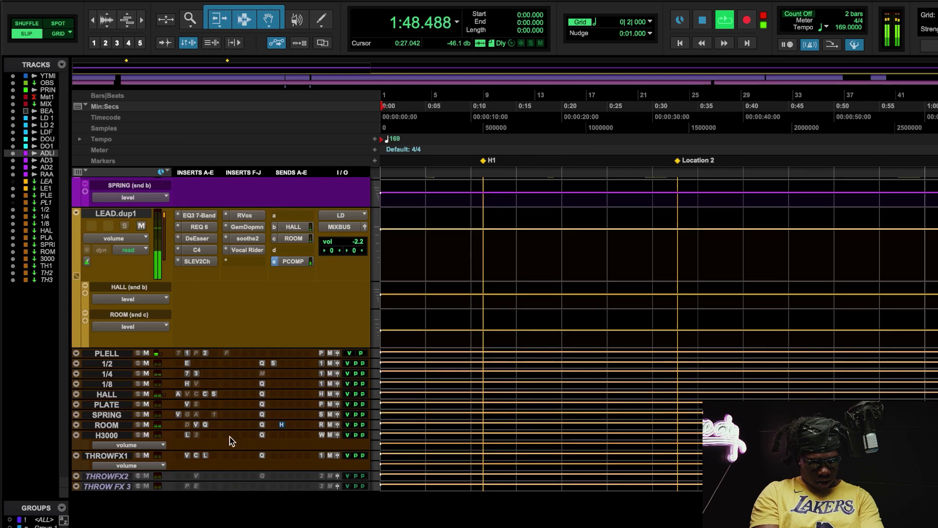
click(179, 414)
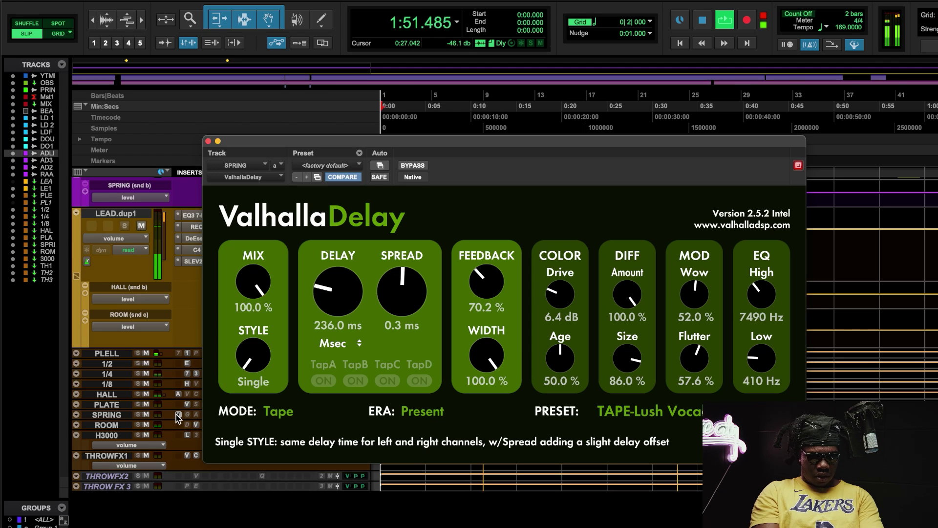
click(176, 414)
Inspect the Ghz Tupe 3 plugin on the DOUBLE track and close it.
scroll(201, 369, up, 10)
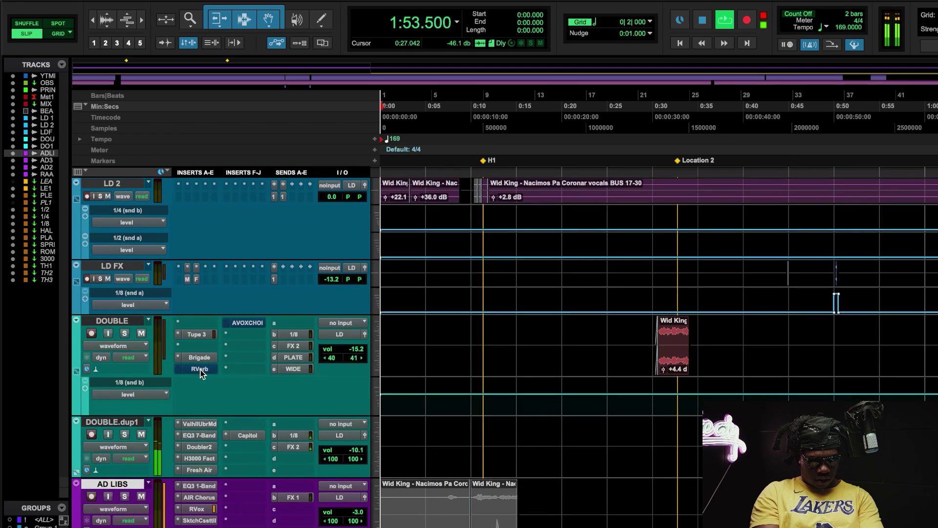
click(205, 335)
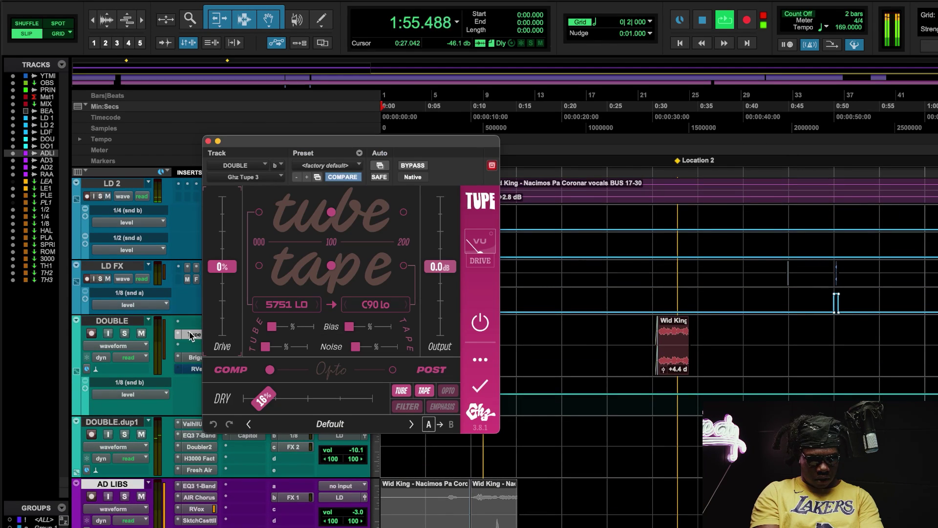
click(190, 335)
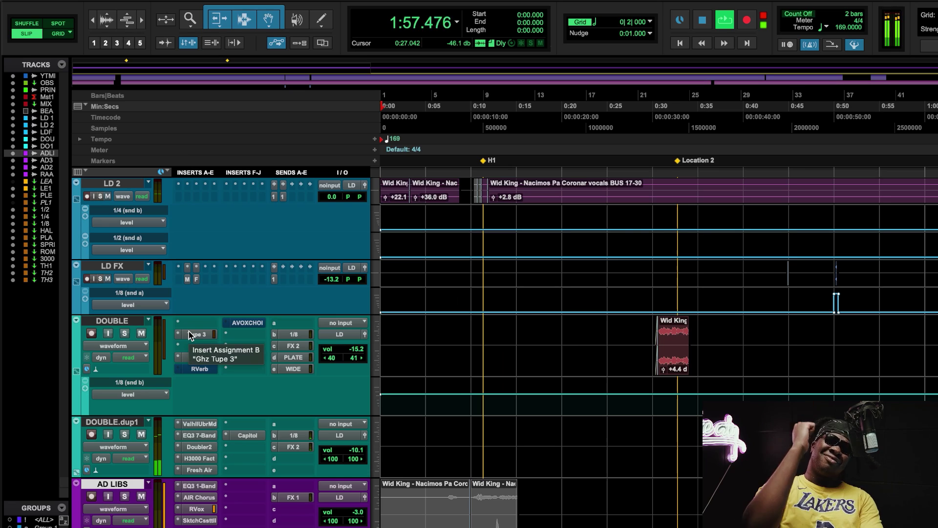
Inspect The God Particle and PuigChild 670 plugins on the BEAT track, closing each one.
key(r)
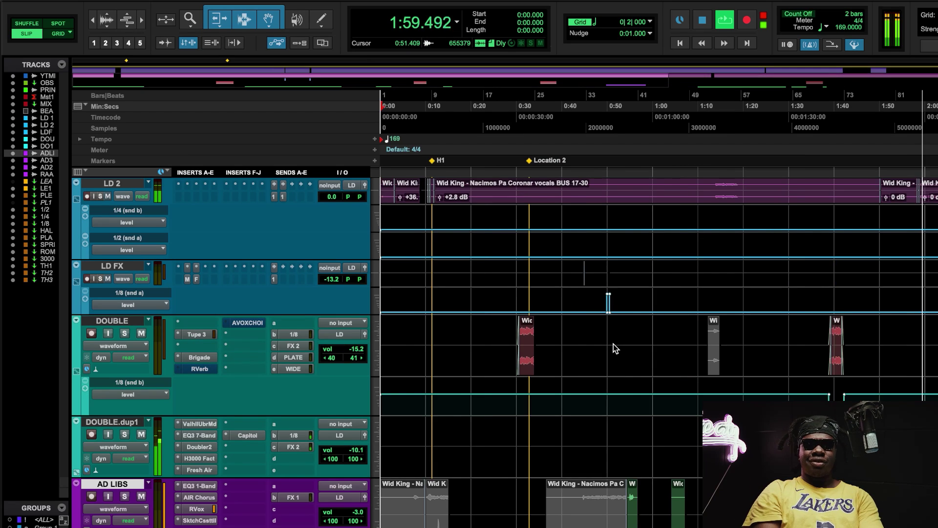
key(r)
key(r)
scroll(614, 349, up, 5)
key(t)
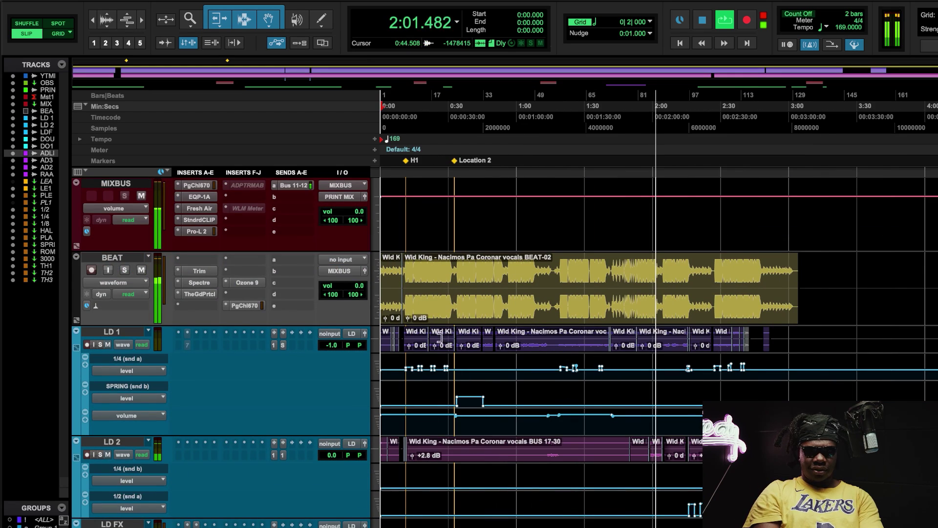
click(200, 294)
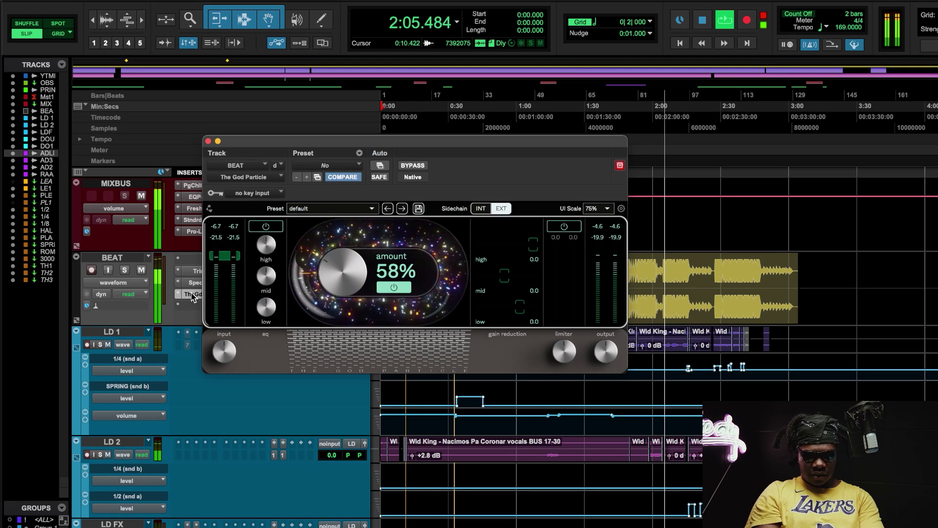
click(193, 296)
click(238, 307)
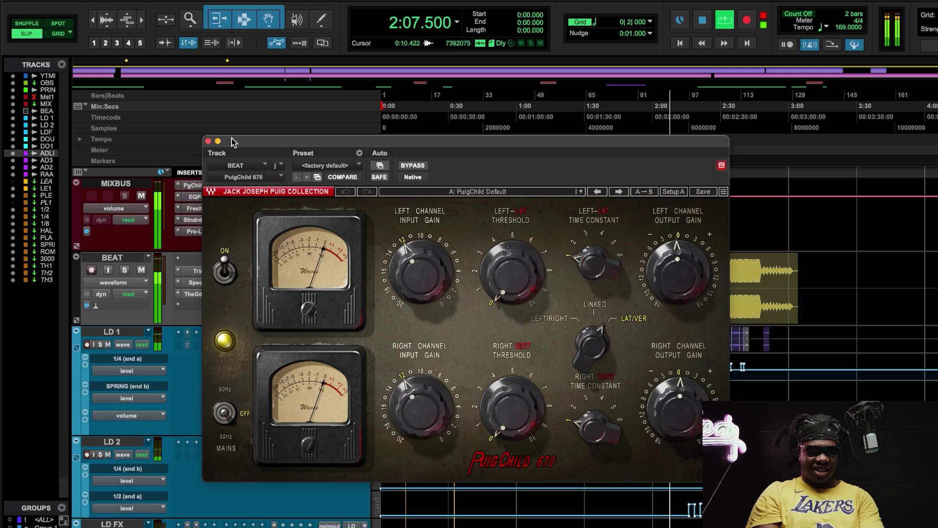
click(208, 141)
Inspect the Gem Dopamine plugin on the LEAD.dup1 track and close it.
scroll(322, 367, down, 10)
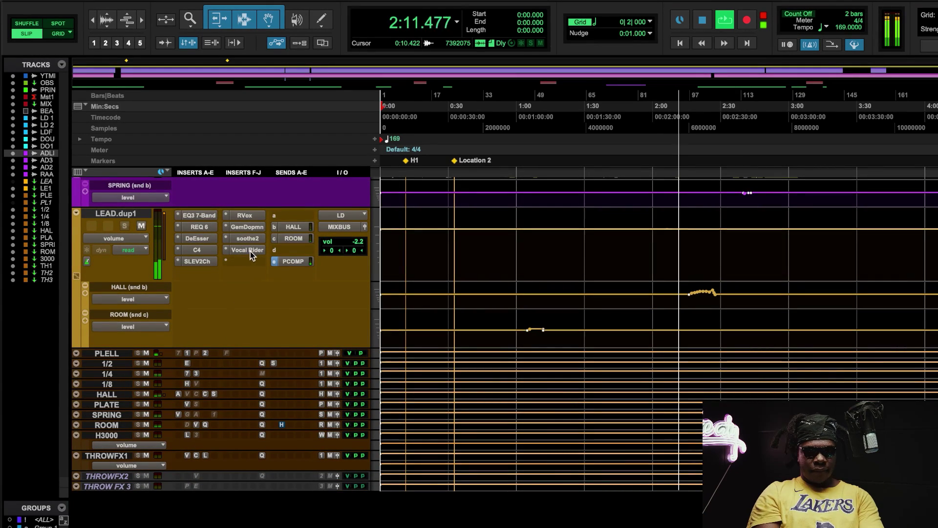
click(246, 228)
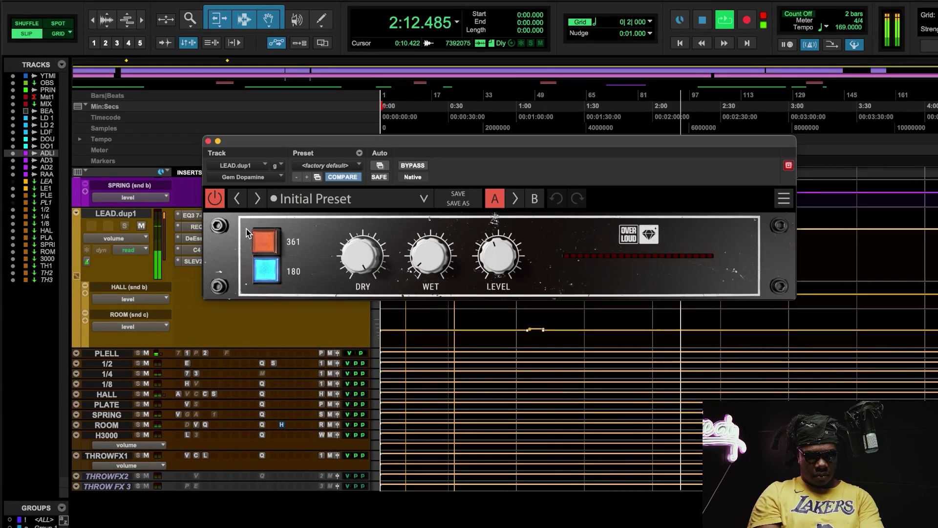
click(208, 141)
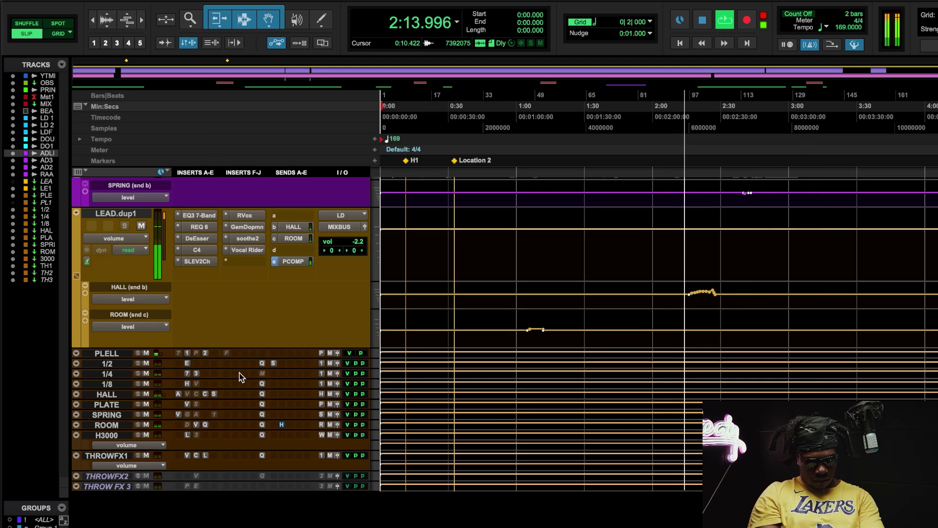
Inspect the UADx 175-B Compressor on the PLELL track and the first insert on the 1/8 track, closing each one.
click(187, 354)
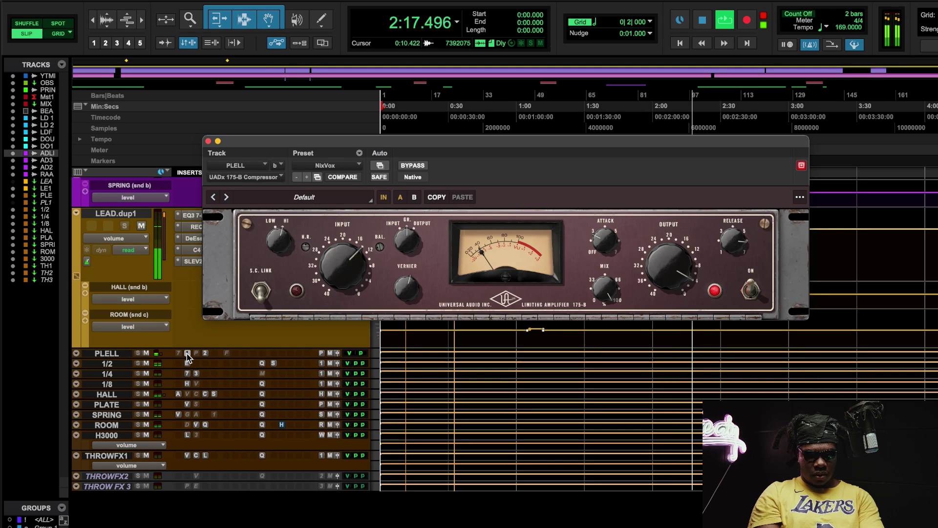
click(188, 354)
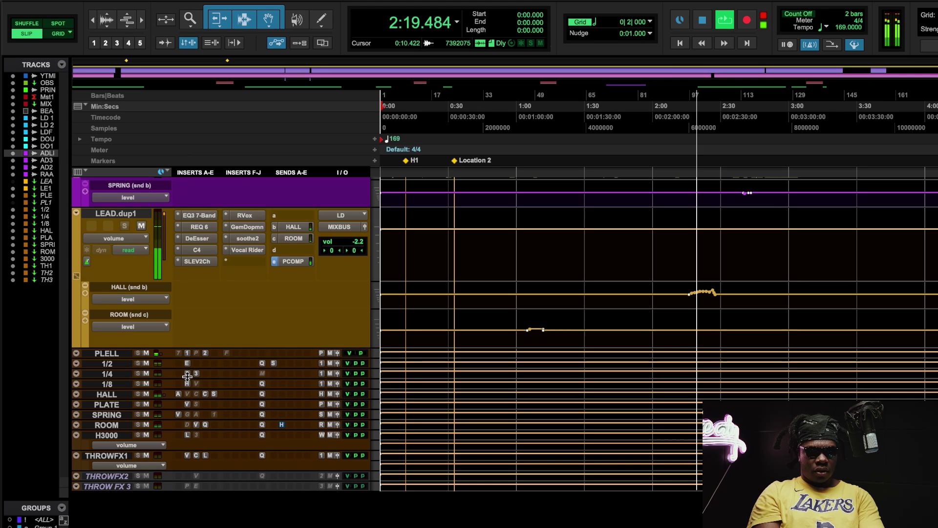
click(187, 383)
click(186, 380)
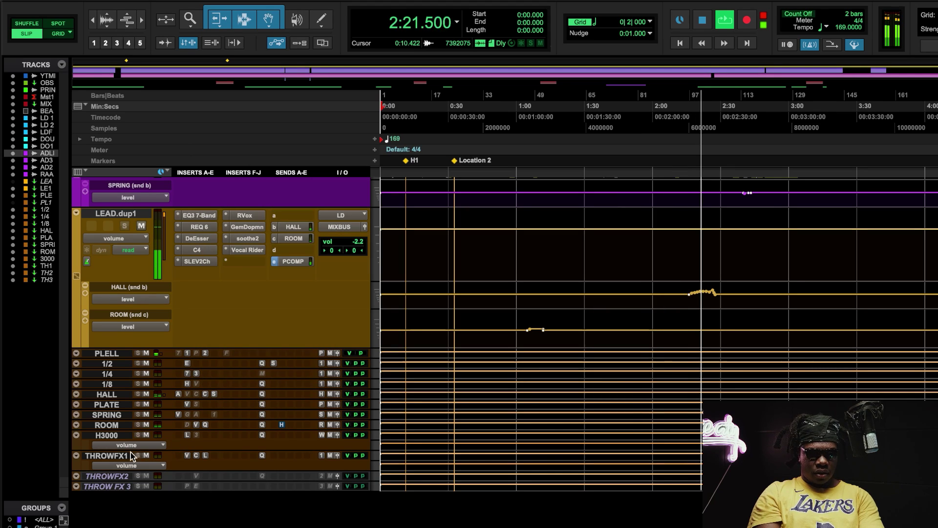
Inspect the UADx Capitol Chambers reverb on the DOUBLE.dup1 track and close it.
scroll(195, 415, up, 10)
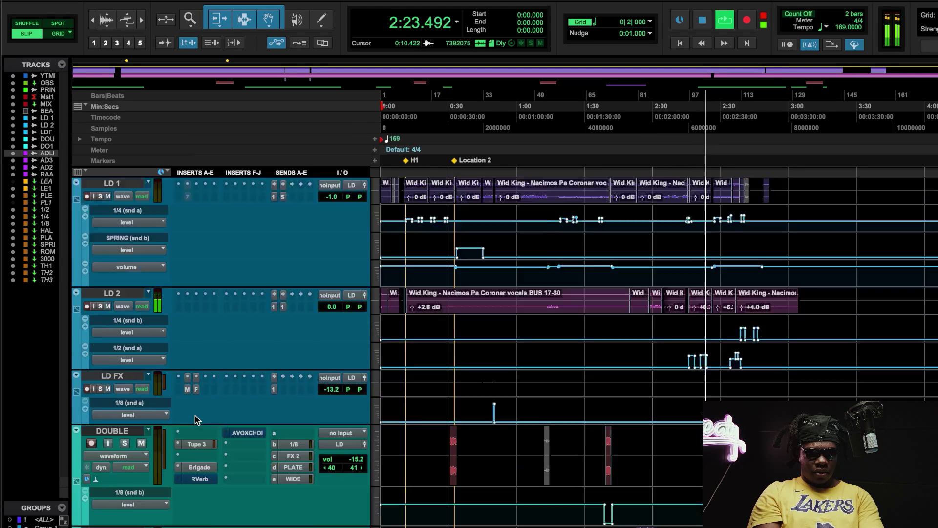
click(248, 407)
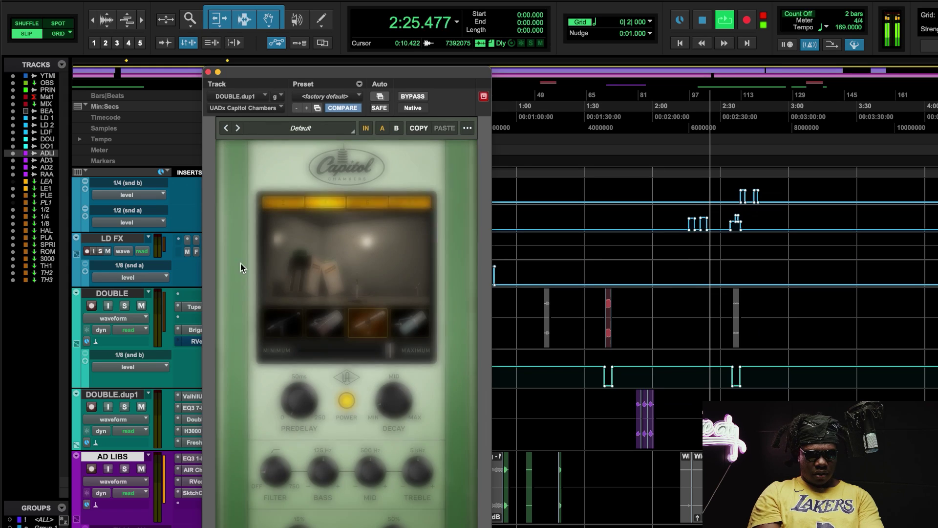
click(207, 72)
Examine the session's tracks from PRINT MIX down to the clips and automation on the AD LIBS and RAAA tracks.
scroll(417, 349, up, 15)
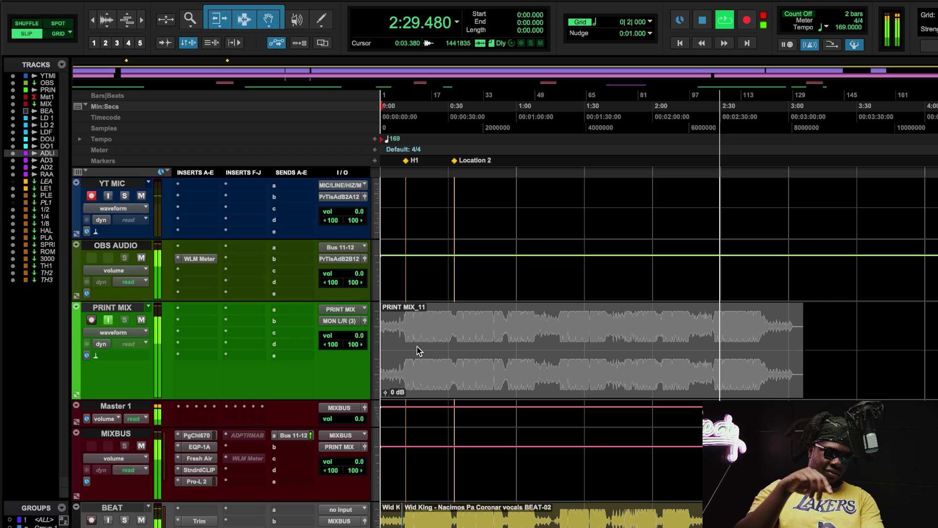
scroll(416, 349, down, 10)
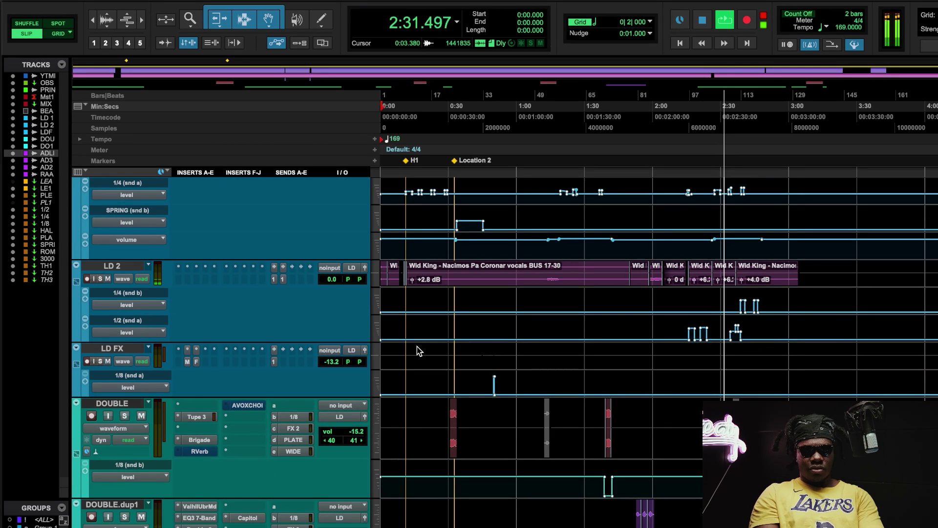
scroll(538, 384, down, 5)
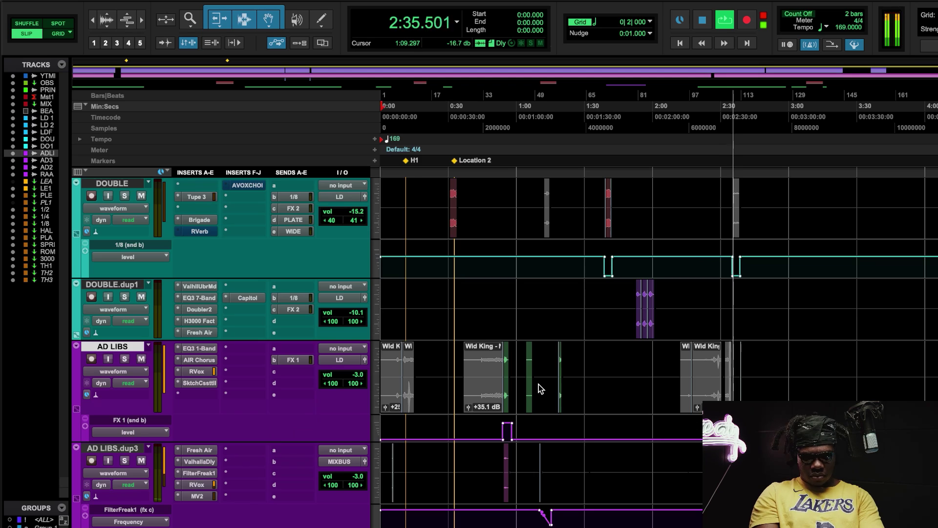
scroll(538, 384, down, 5)
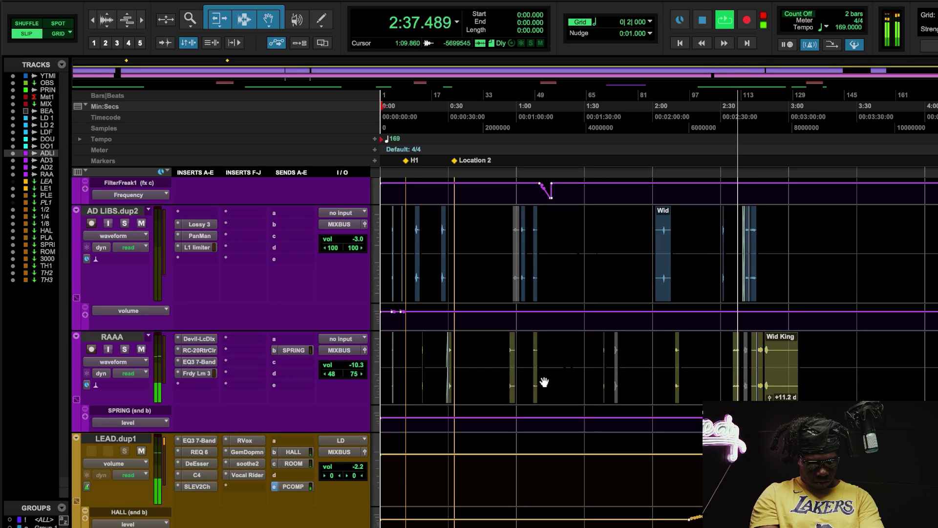
key(t)
key(t)
scroll(684, 414, right, 5)
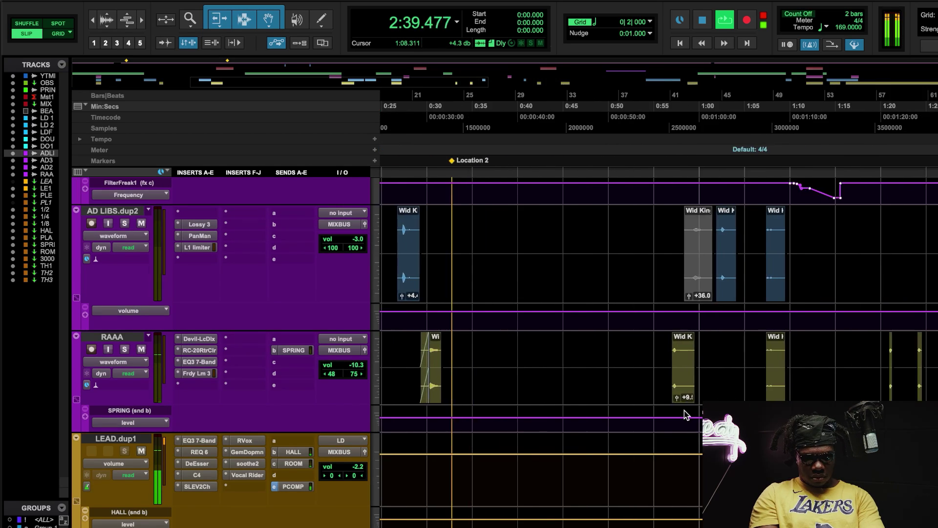
key(r)
key(r)
key(r)
key(t)
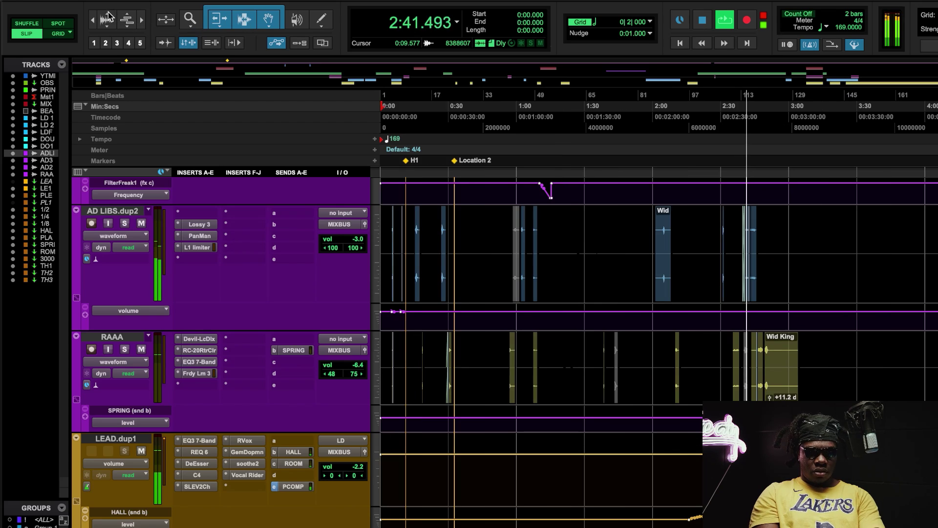
Examine the clips and send automation on the BEAT, LD 1 and LD 2 tracks across the whole song.
scroll(604, 361, up, 10)
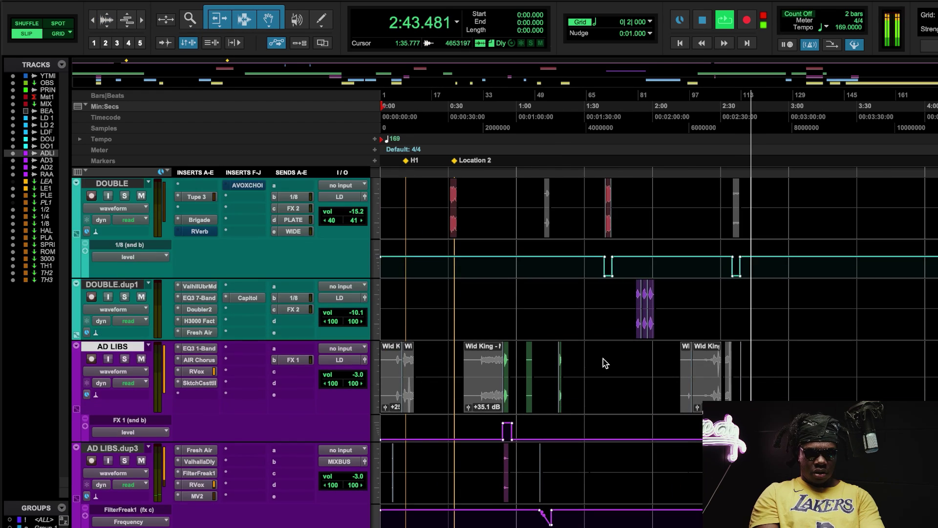
scroll(604, 361, up, 4)
scroll(604, 361, down, 5)
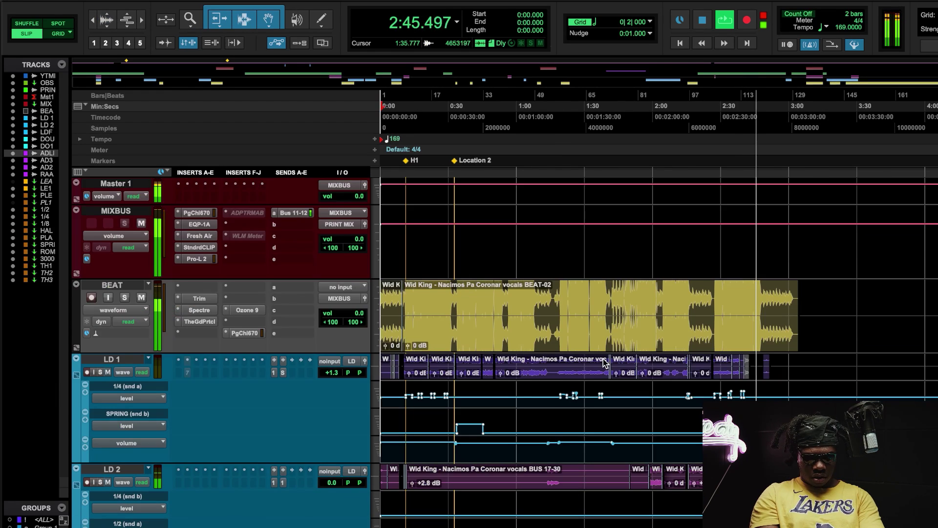
key(r)
key(t)
key(t)
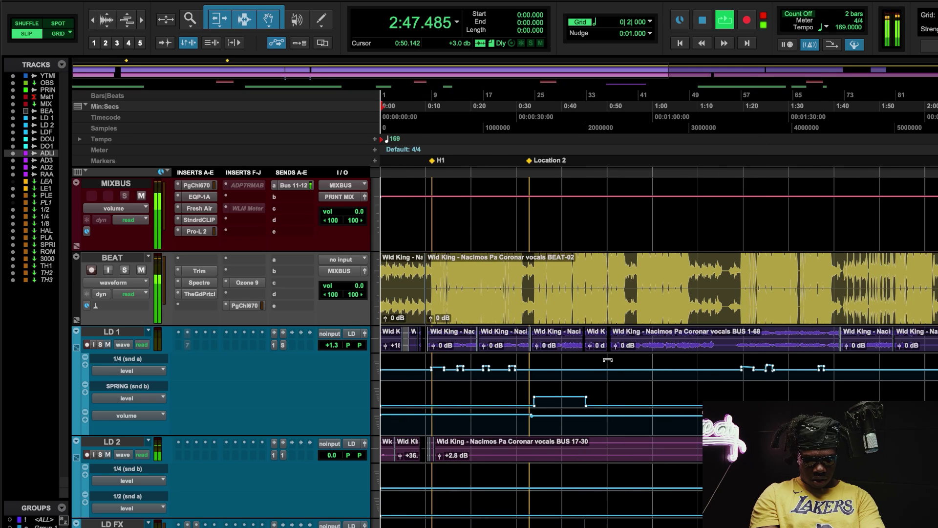
key(r)
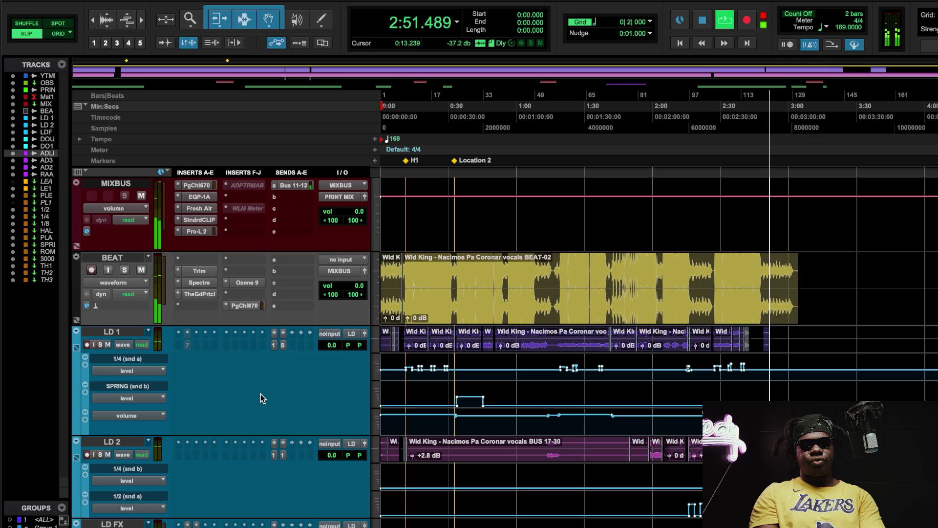
Stop playback and mute the PLELL track.
key(space)
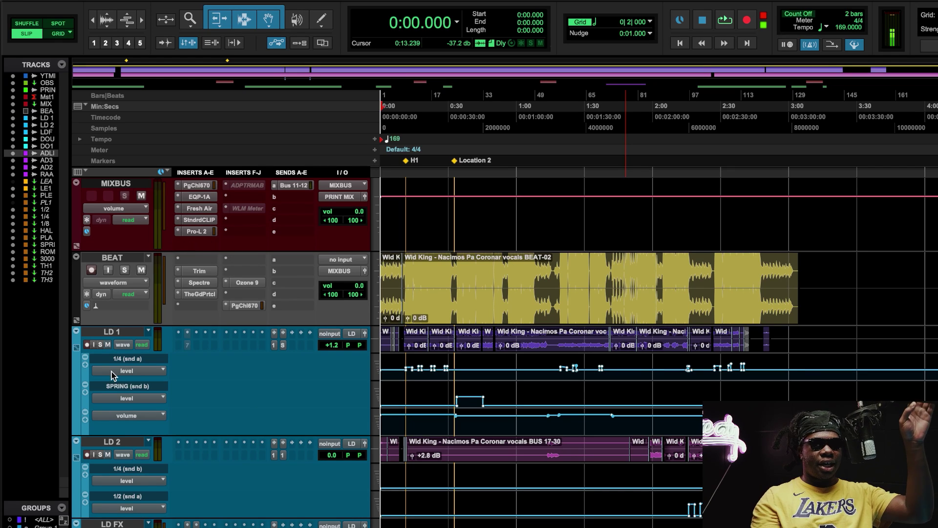
scroll(111, 371, down, 15)
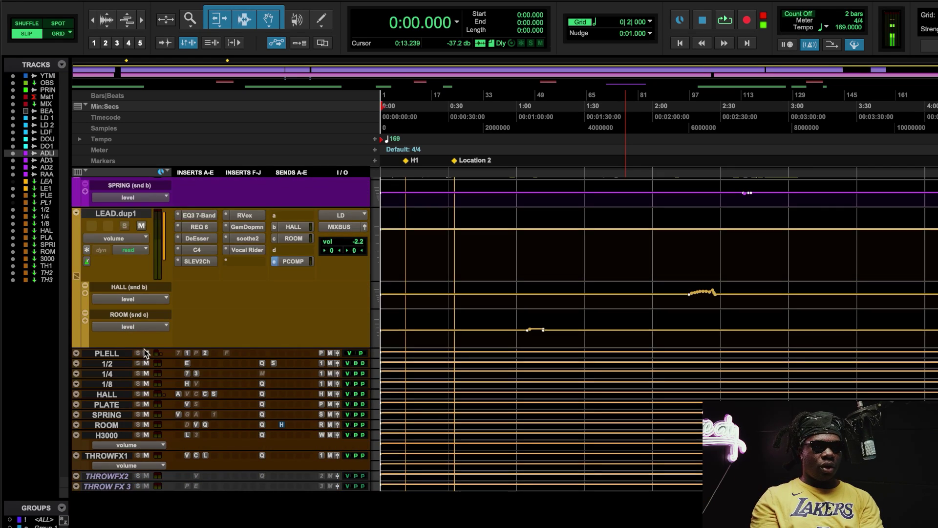
click(145, 353)
Examine the beat waveform, lead vocal clips and send automation around the H1 and Location 2 markers.
scroll(215, 294, up, 20)
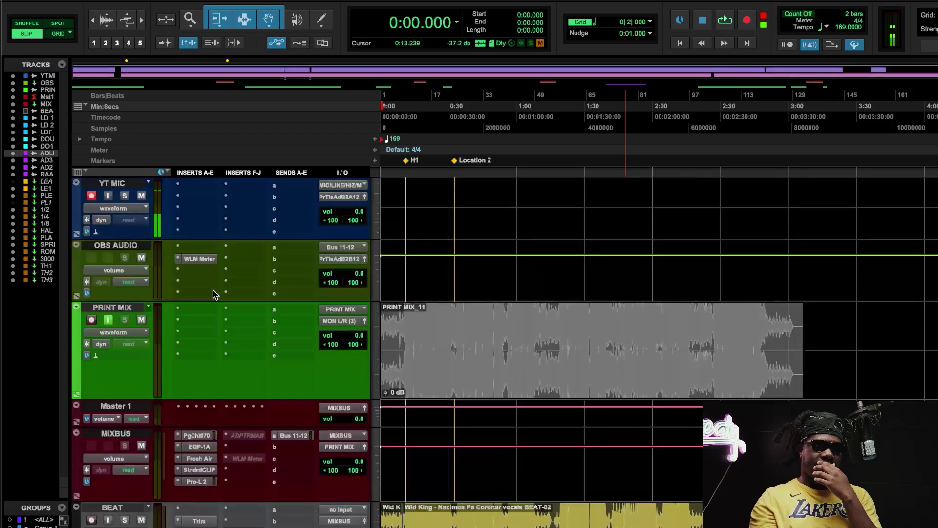
scroll(215, 293, down, 5)
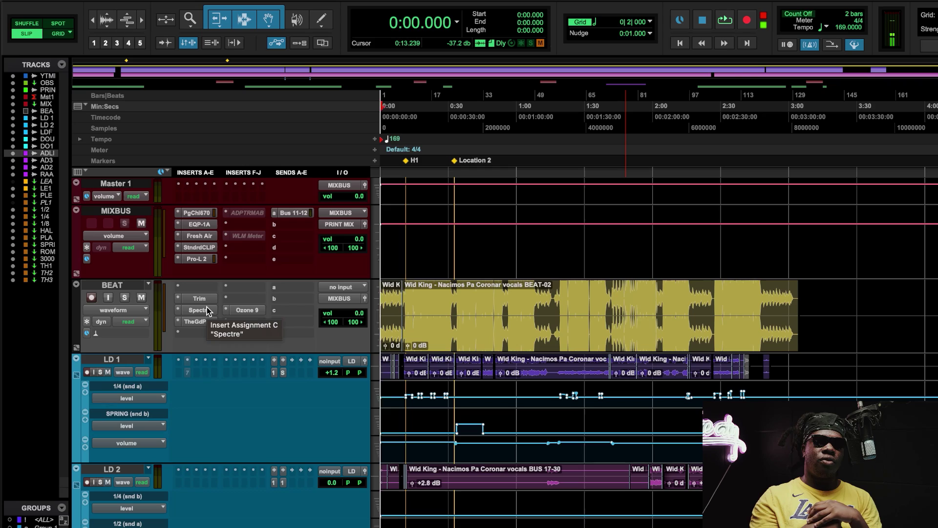
key(r)
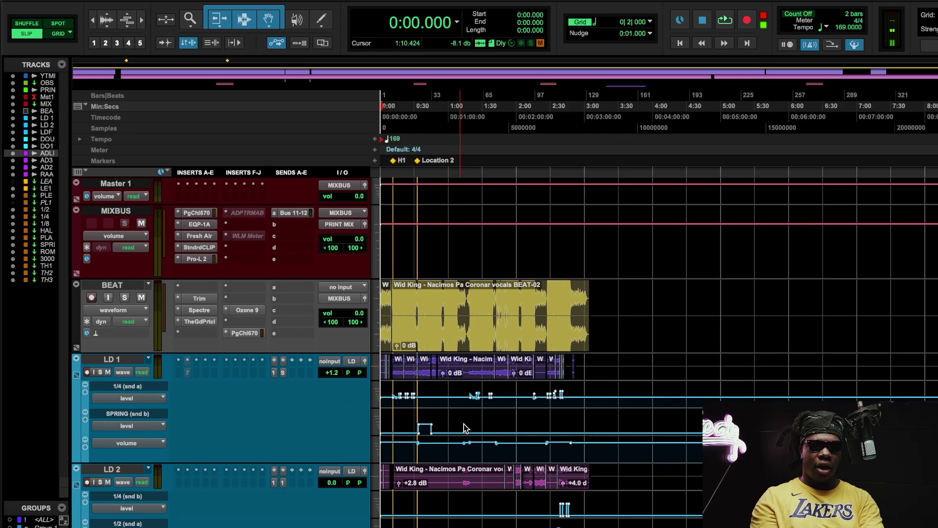
key(t)
key(t)
key(t)
key(t)
key(t)
key(t)
scroll(558, 371, right, 5)
scroll(558, 371, right, 15)
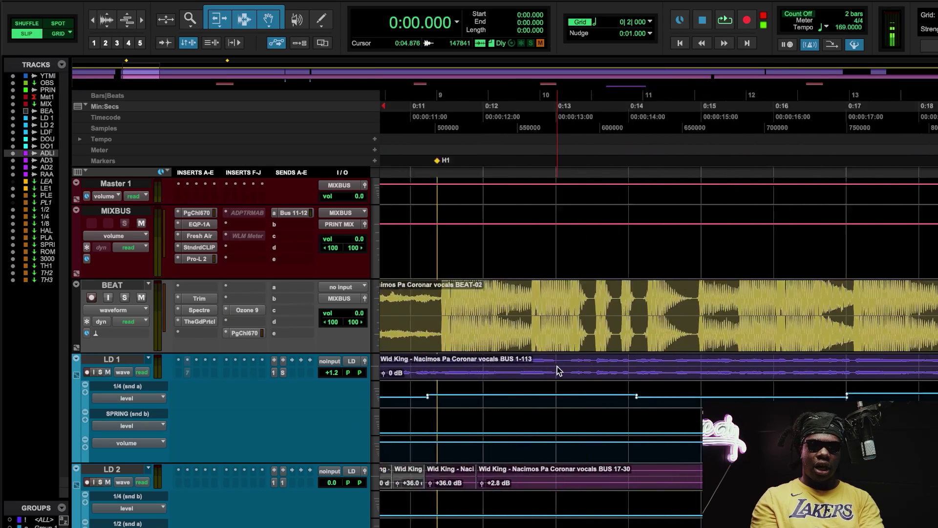
scroll(559, 370, up, 2)
scroll(558, 371, right, 5)
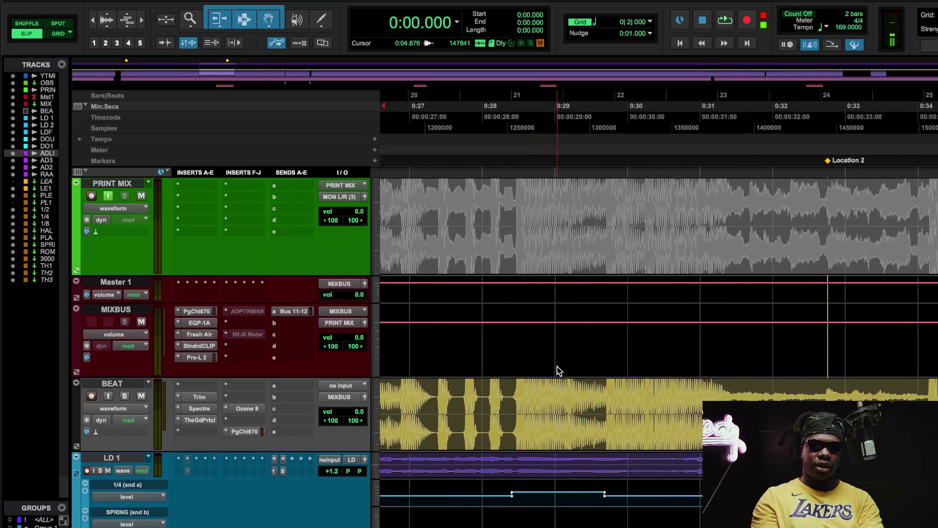
scroll(558, 371, down, 5)
scroll(741, 279, up, 5)
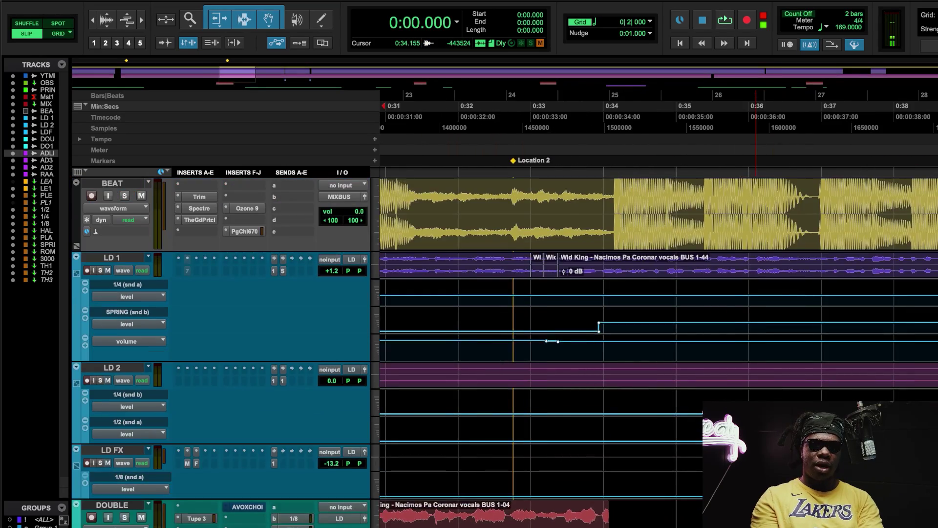
Examine the opening clips on the BEAT, LD 1 and LD 2 tracks, and return to an overview of the song.
key(r)
key(r)
key(r)
scroll(741, 280, left, 10)
key(t)
key(t)
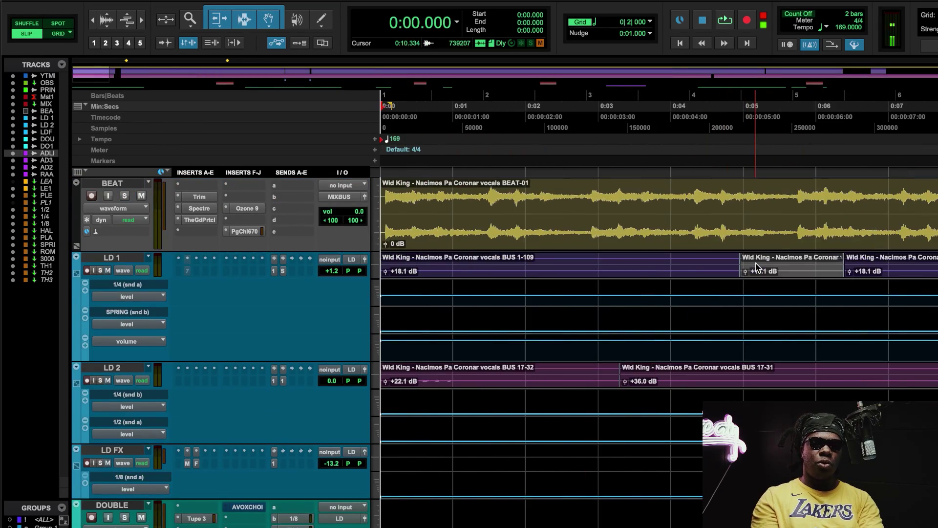
key(r)
key(r)
key(r)
key(r)
scroll(582, 305, up, 5)
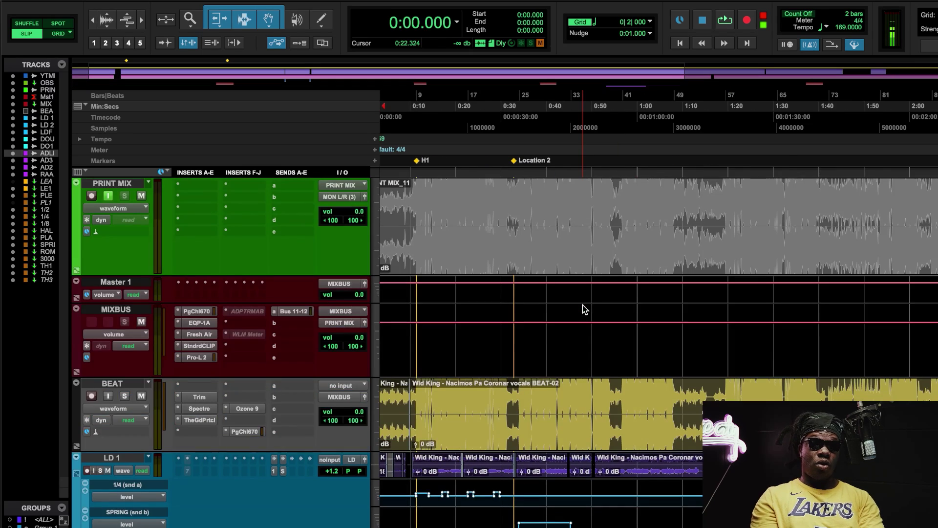
Open Spectre on the BEAT track to review its EQ settings, and look over the beat waveform with the plugin closed.
scroll(582, 305, down, 5)
scroll(582, 305, right, 1)
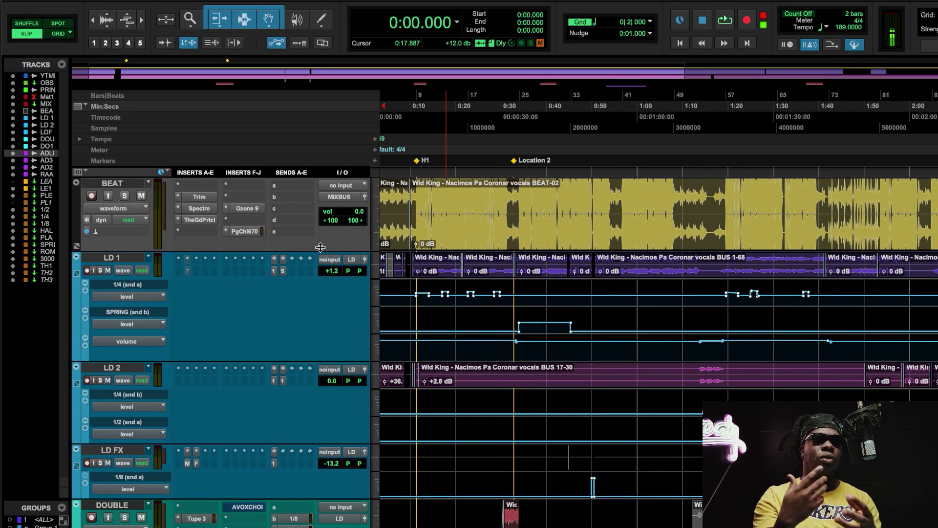
click(199, 208)
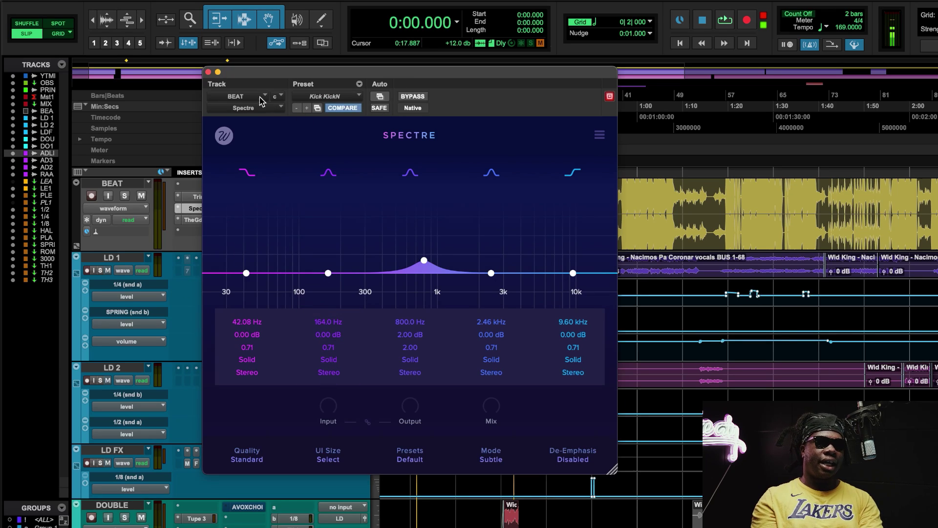
click(208, 72)
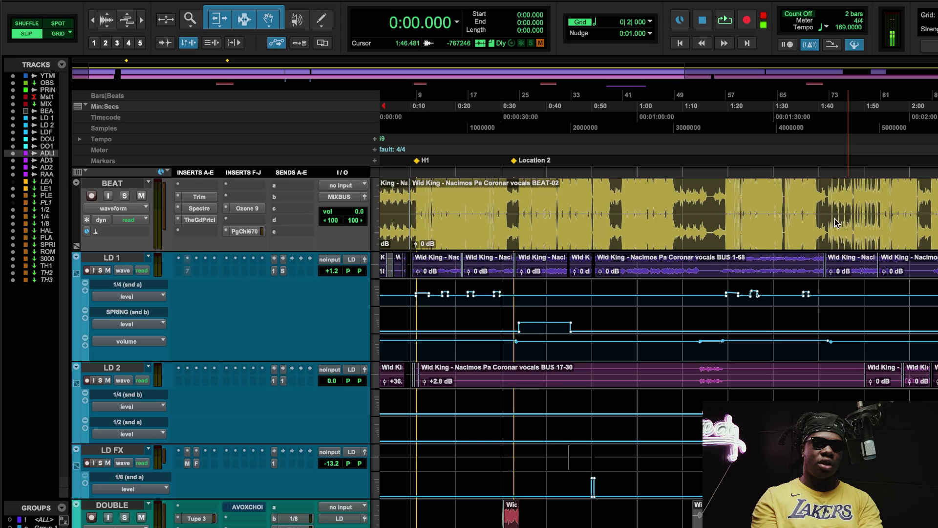
scroll(862, 210, up, 3)
scroll(861, 211, down, 5)
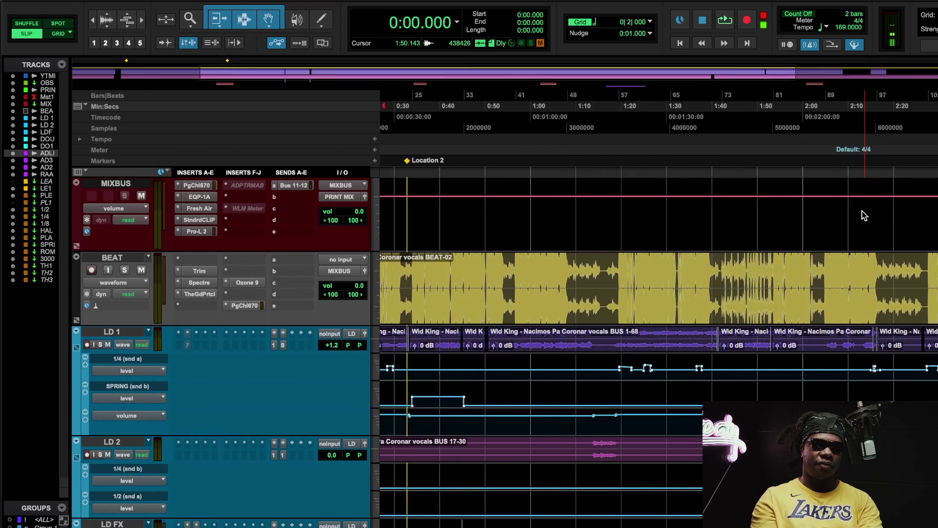
scroll(862, 215, up, 2)
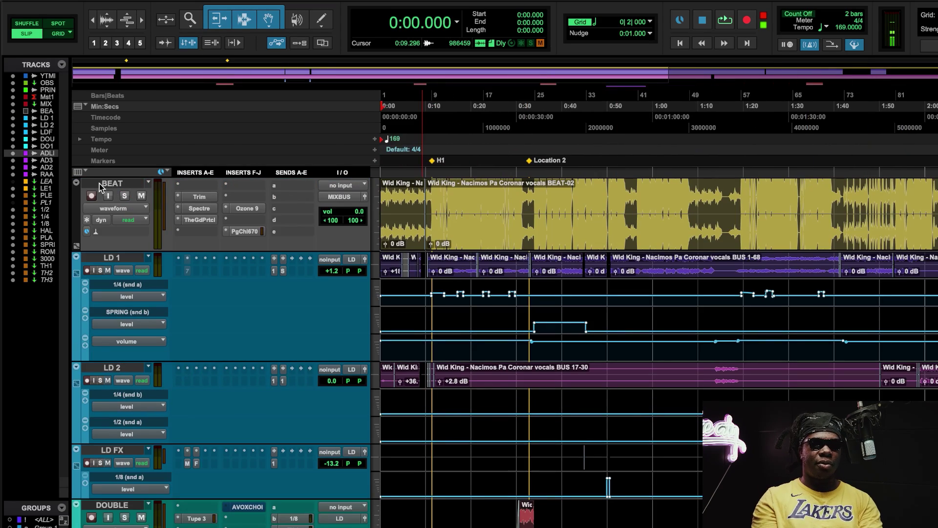
Bypass The God Particle, Ozone 9 and PuigChild 670 on the BEAT track and play the song from 1:21.692.
click(199, 209)
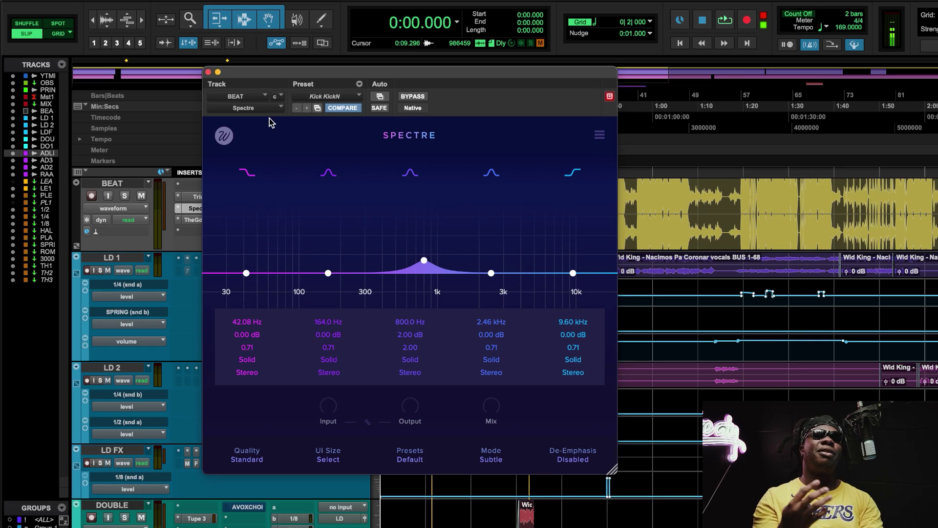
drag(346, 65, 561, 61)
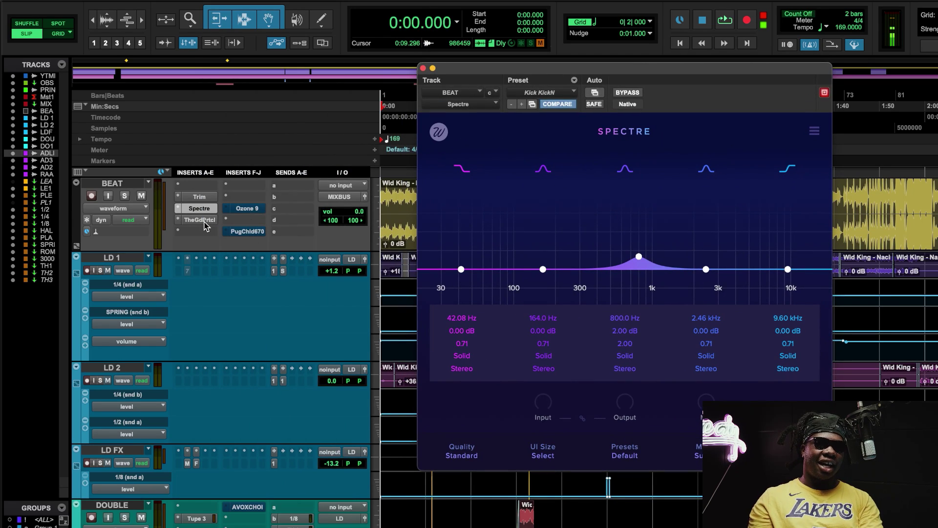
key(space)
click(423, 69)
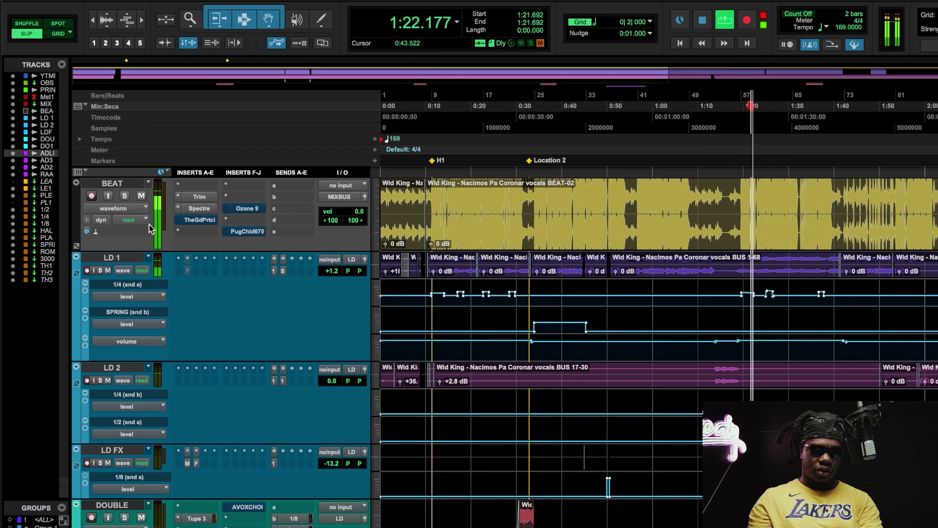
Compare the beat with Spectre bypassed and active during playback, leaving Spectre active and playback stopped.
click(205, 209)
click(627, 93)
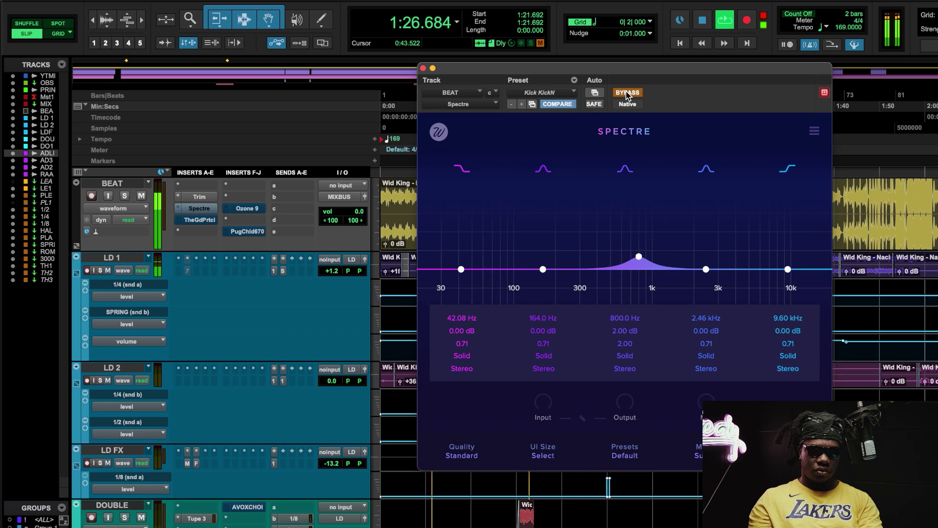
click(626, 93)
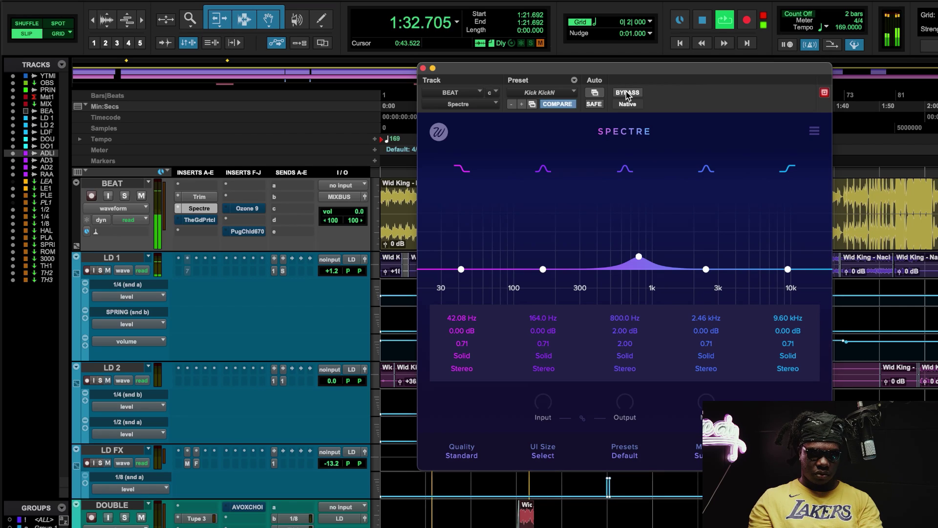
click(627, 92)
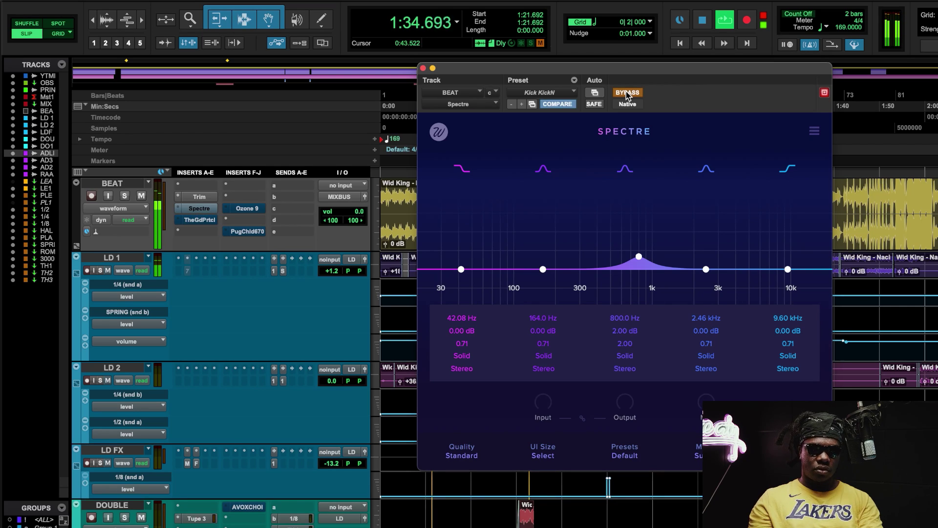
click(627, 93)
key(space)
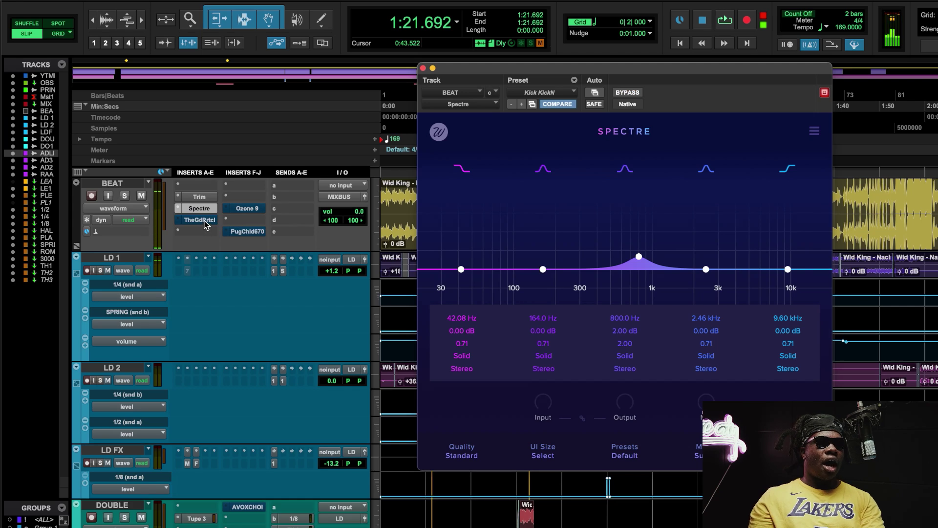
Re-enable The God Particle on the BEAT track and compare its amount processing off and on while playing from 1:21.692.
click(206, 219)
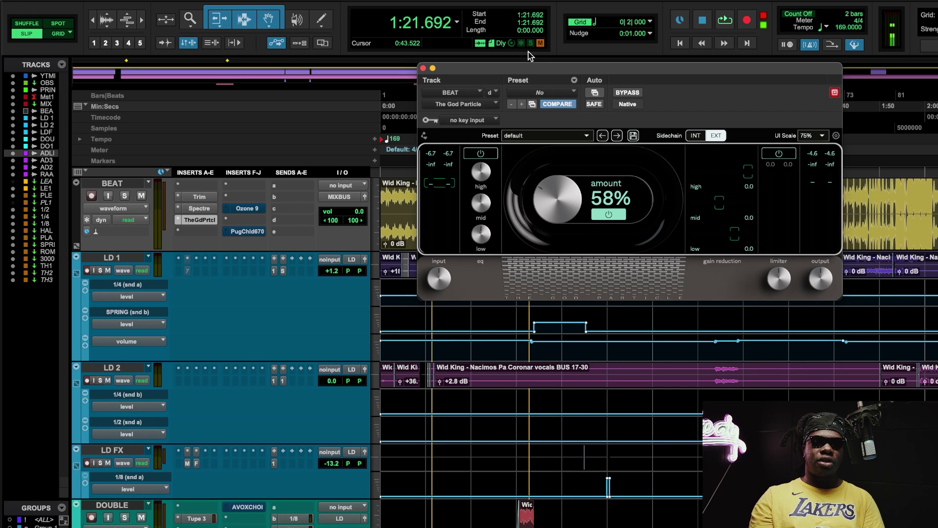
drag(515, 74, 402, 123)
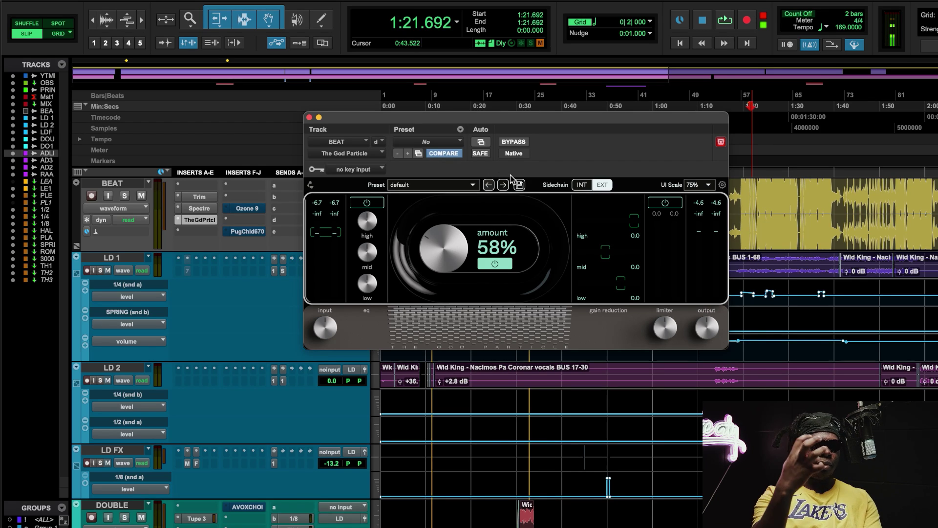
key(space)
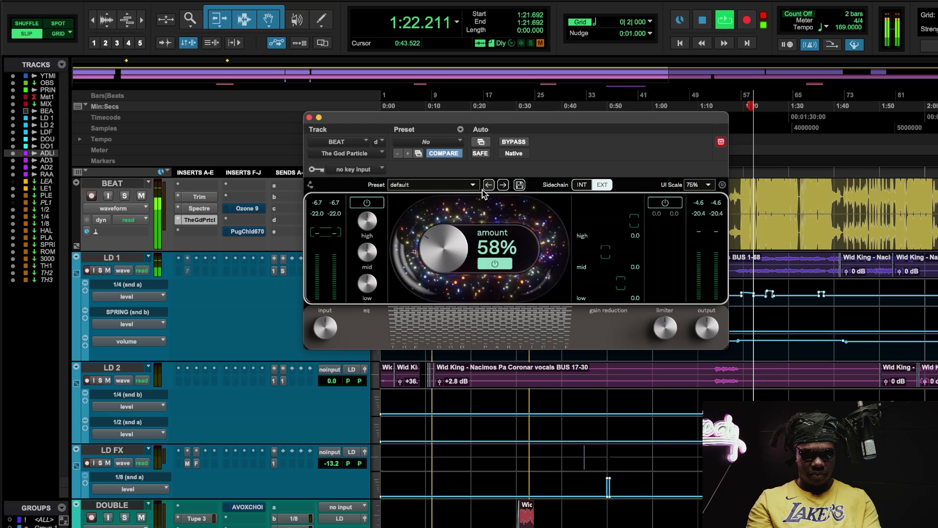
click(496, 264)
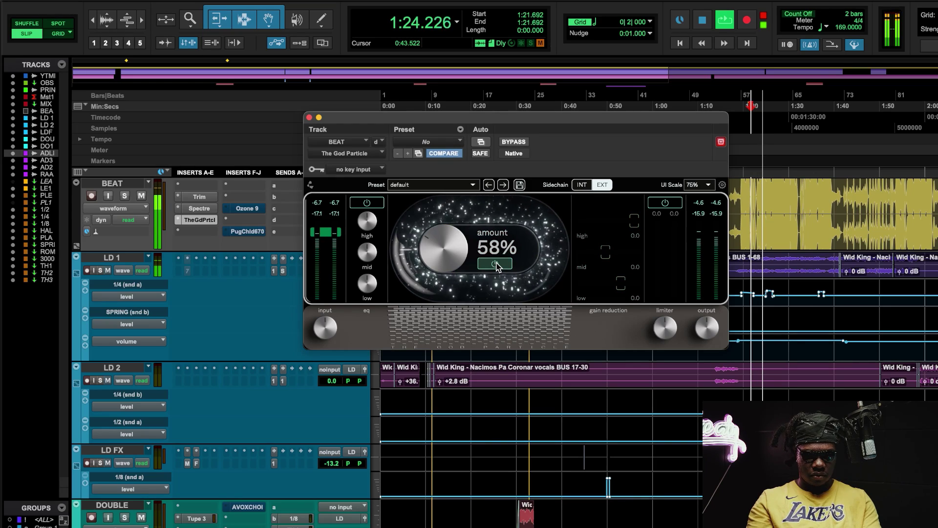
click(495, 264)
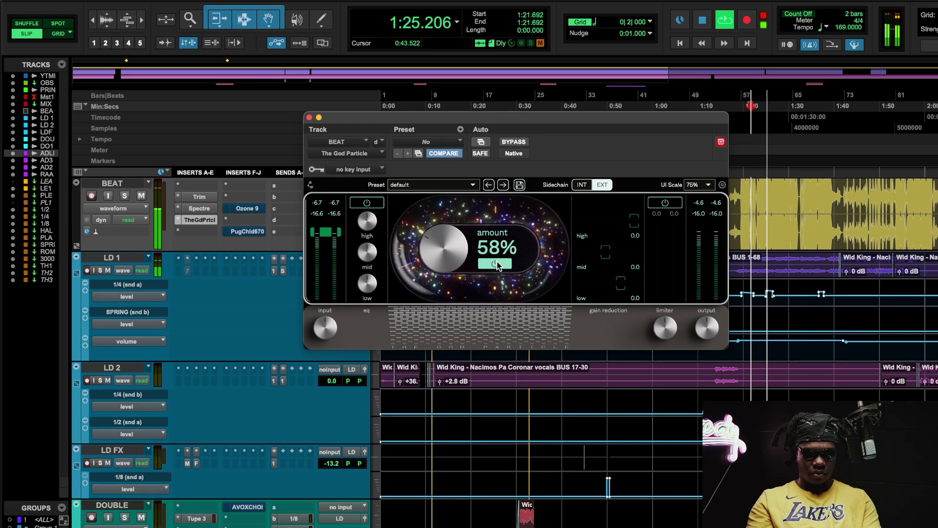
Play the song from 0:13.380 and 0:33.944, comparing The God Particle's amount processing off and on, and stop playback.
drag(404, 174, 415, 338)
click(440, 122)
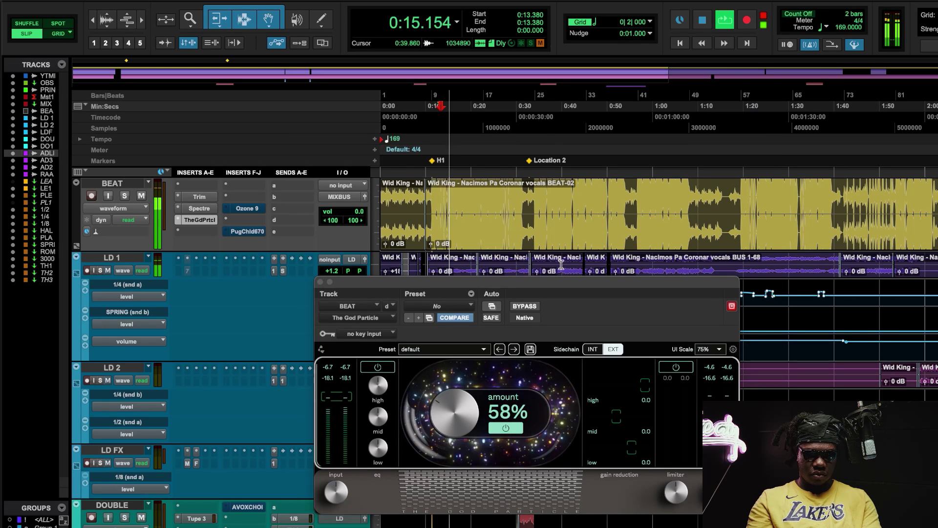
click(536, 109)
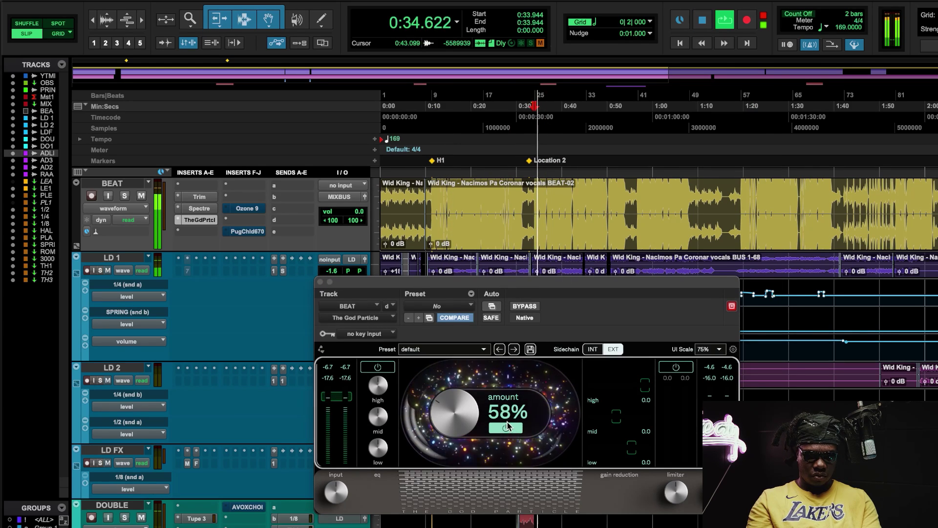
click(508, 428)
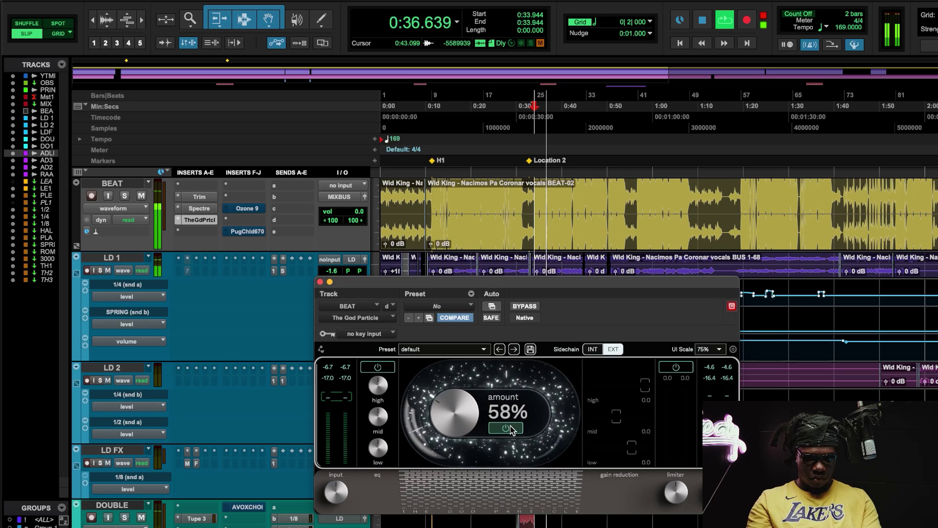
click(511, 429)
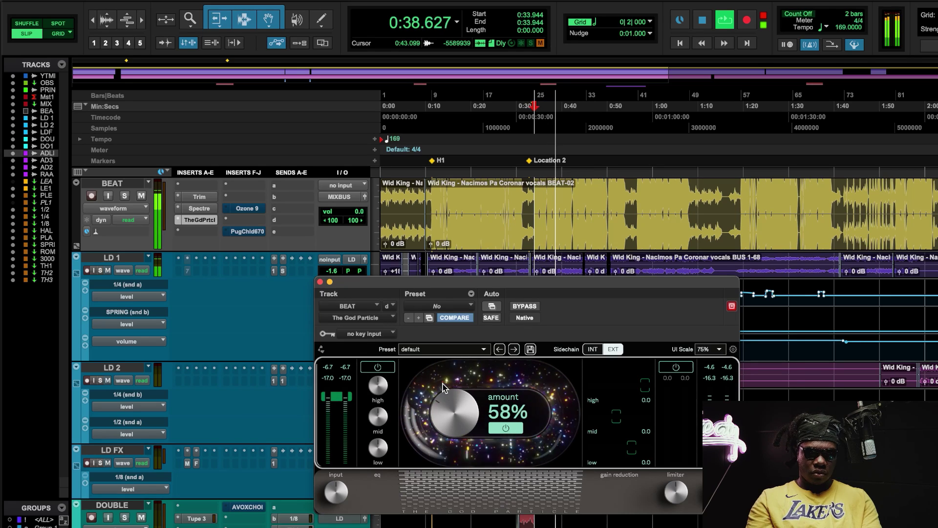
key(space)
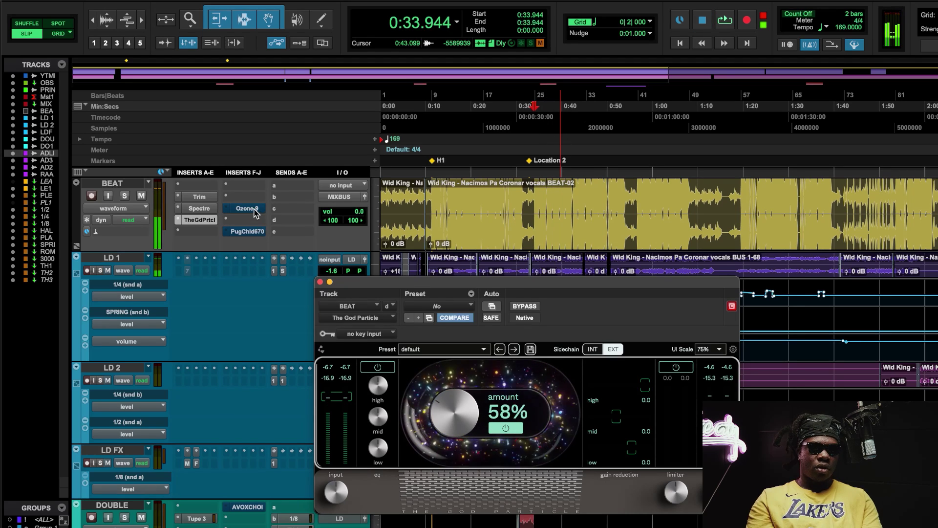
Re-enable Ozone 9 on the BEAT track, review its Imager stereo width settings and close the plugin.
click(244, 208)
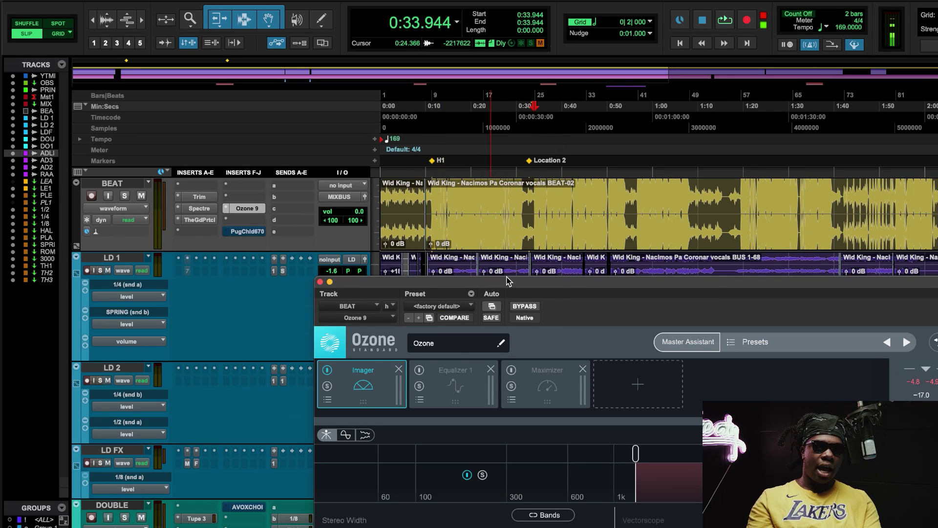
drag(525, 281, 429, 98)
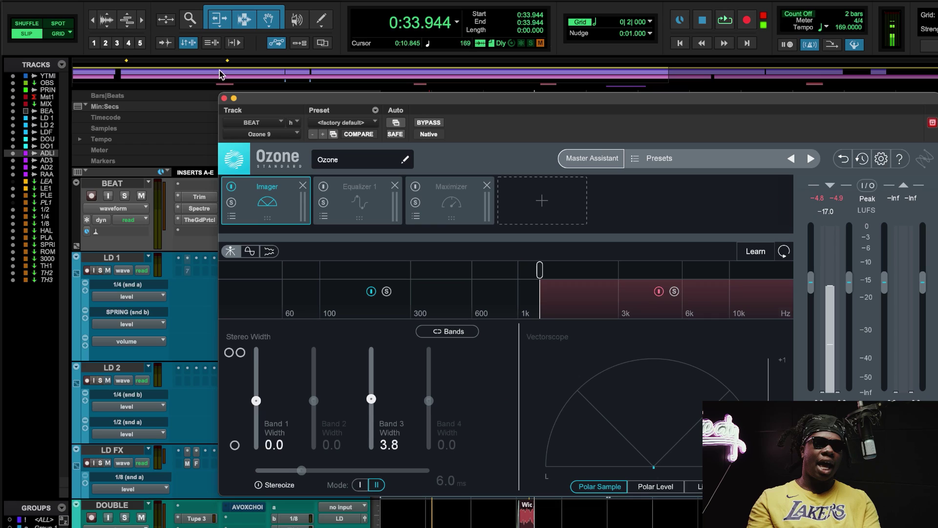
click(224, 98)
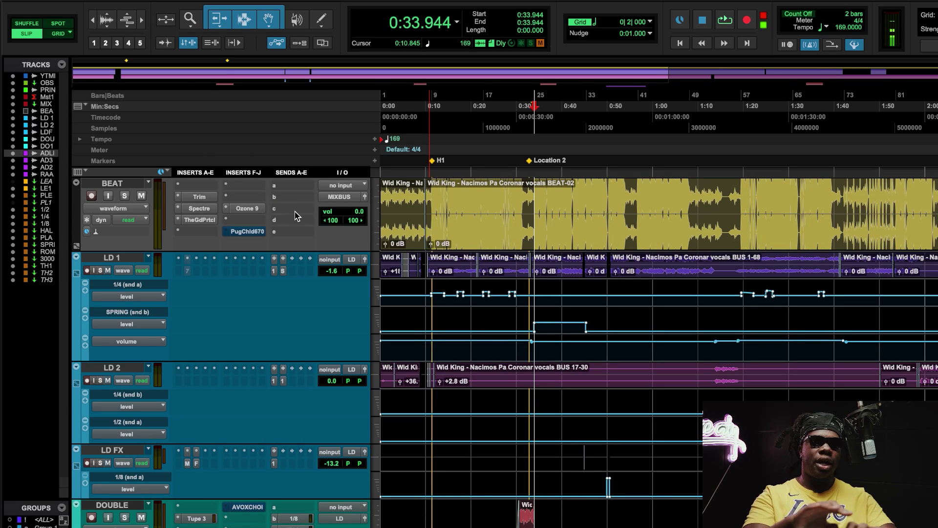
Open PuigChild 670 on the BEAT track and take it out of bypass.
click(247, 232)
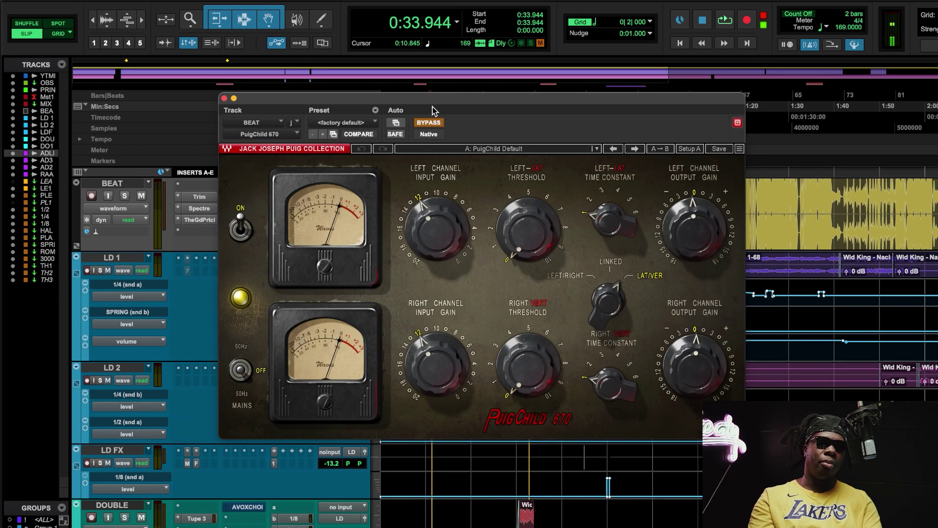
click(430, 123)
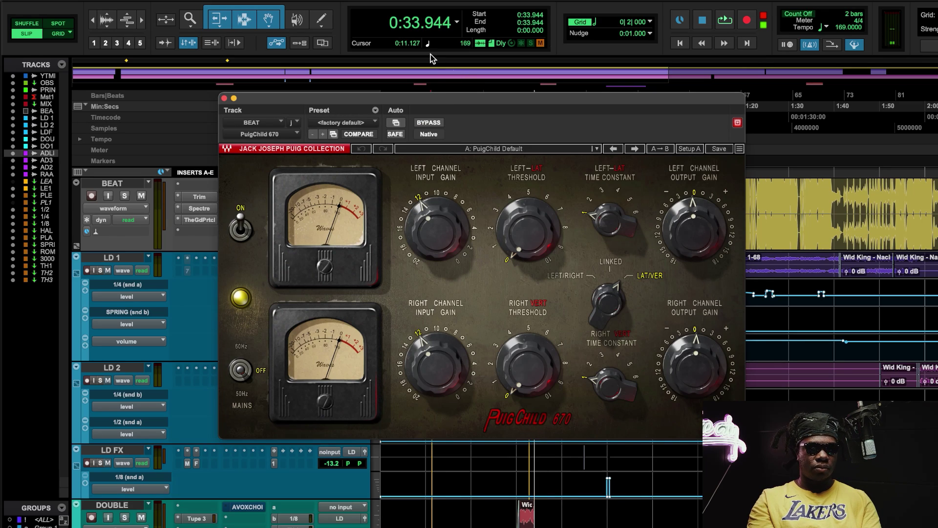
mouse_move(444, 97)
mouse_down()
mouse_move(494, 147)
mouse_move(450, 99)
mouse_up()
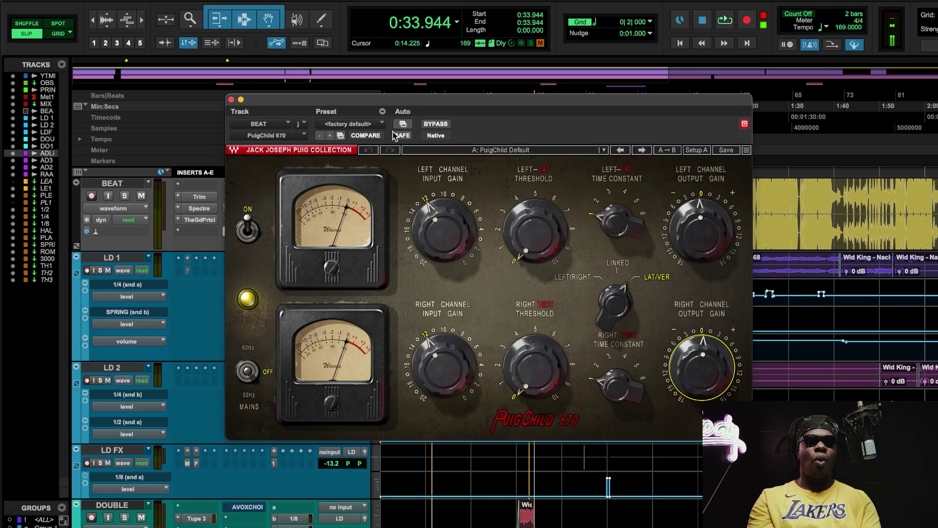
Play from 0:33.944 and compare the beat with PuigChild 670 bypassed and active.
key(space)
click(436, 125)
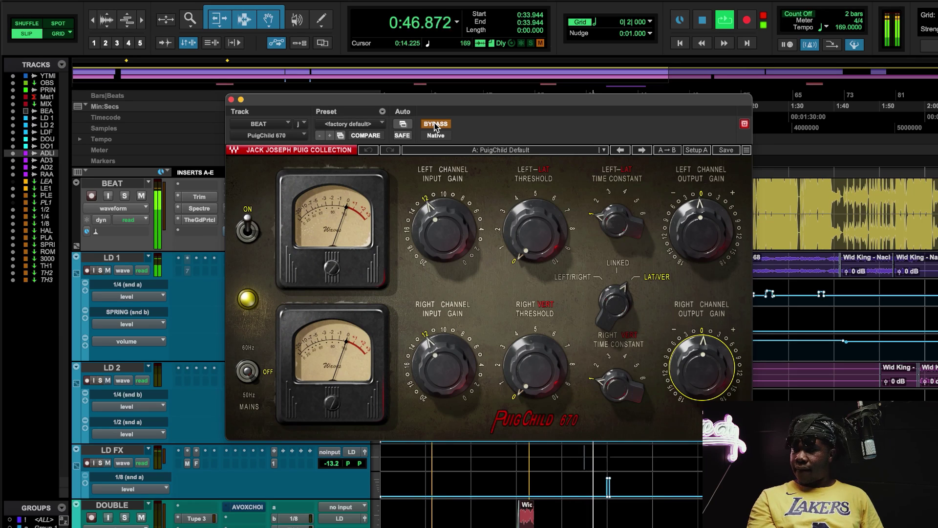
click(435, 125)
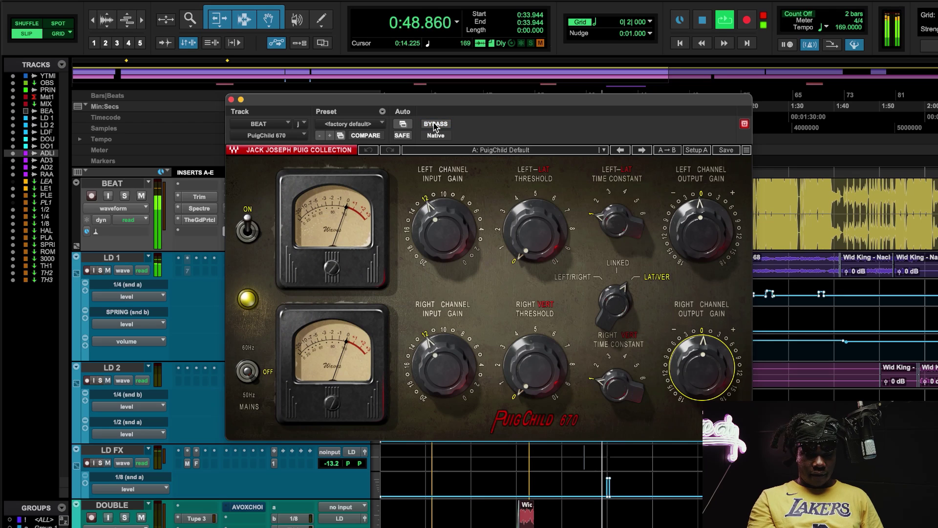
Try a much higher right channel output gain on PuigChild 670, replay from 0:33.944, and undo the gain change.
mouse_move(701, 215)
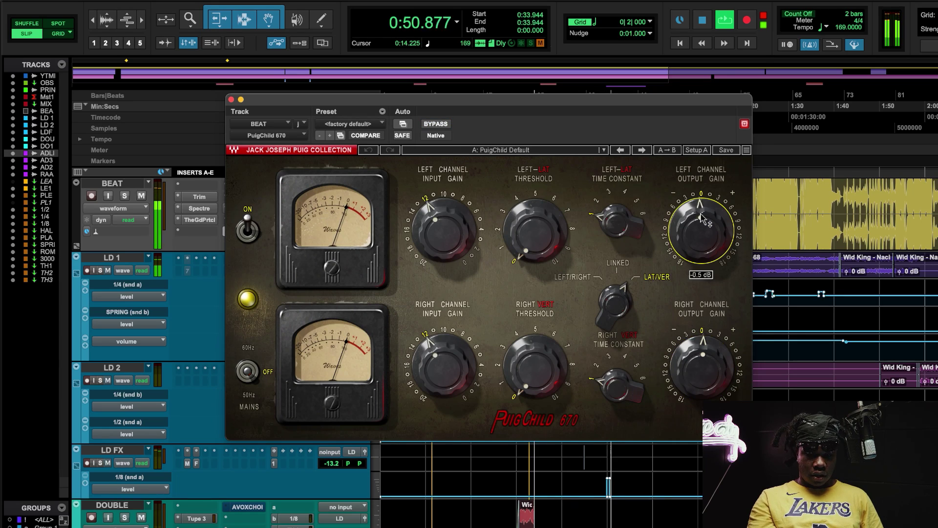
drag(723, 359, 715, 383)
key(space)
key(space)
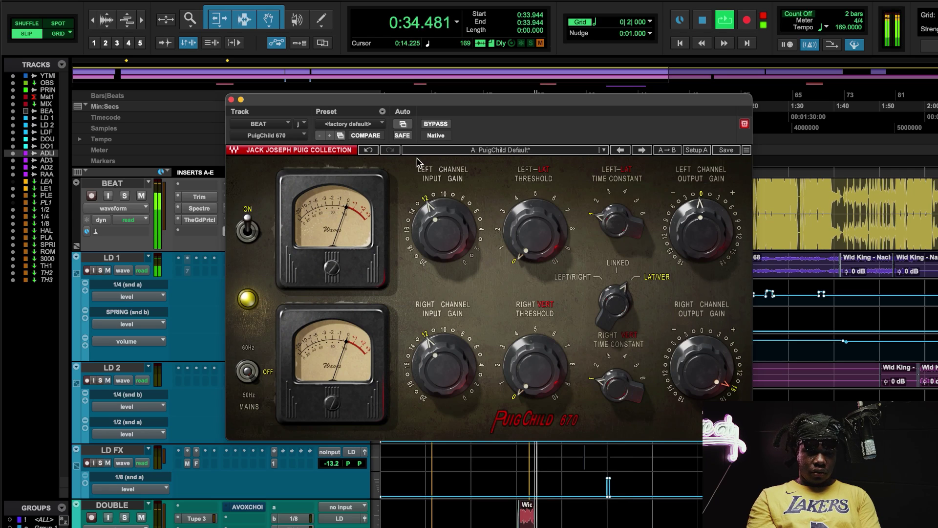
click(368, 150)
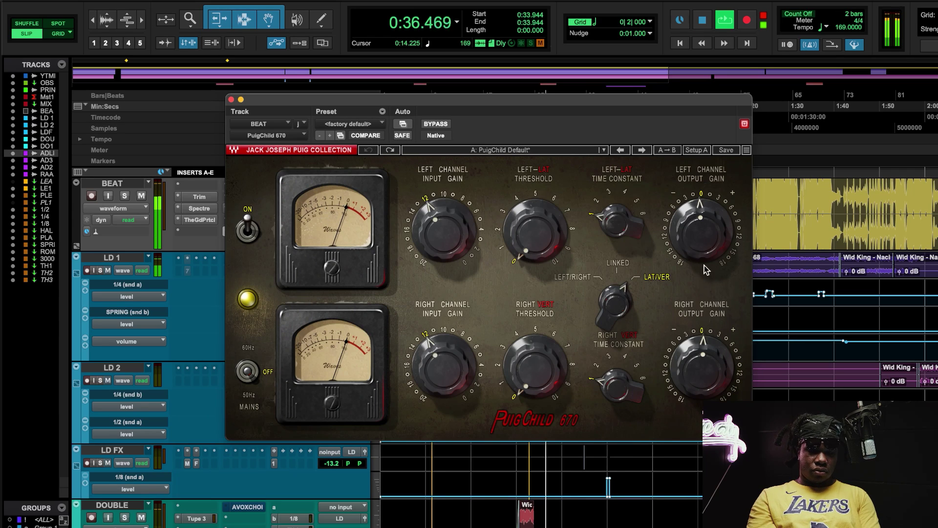
Compare PuigChild 670 bypassed and active once more, stop playback and close the plugin.
click(435, 124)
click(435, 124)
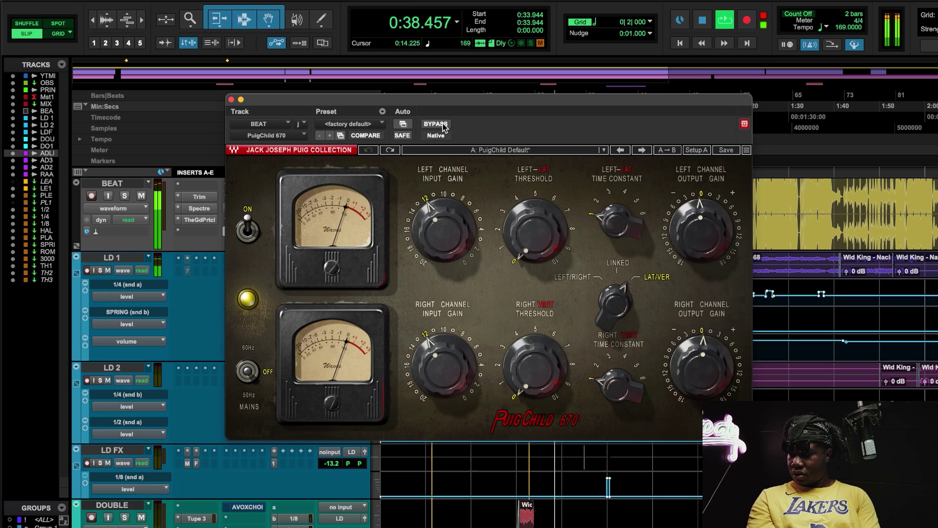
key(space)
click(231, 99)
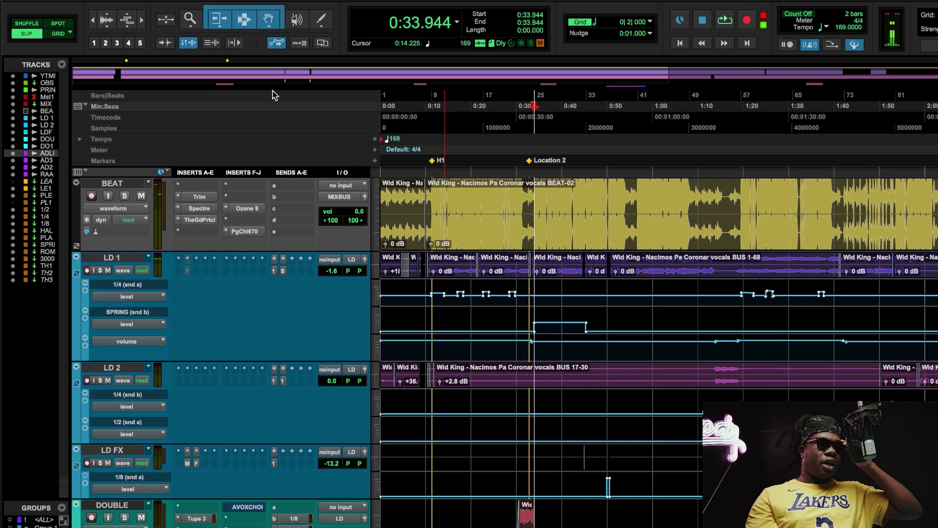
Review PuigChild 670 on the BEAT track and close it.
click(242, 232)
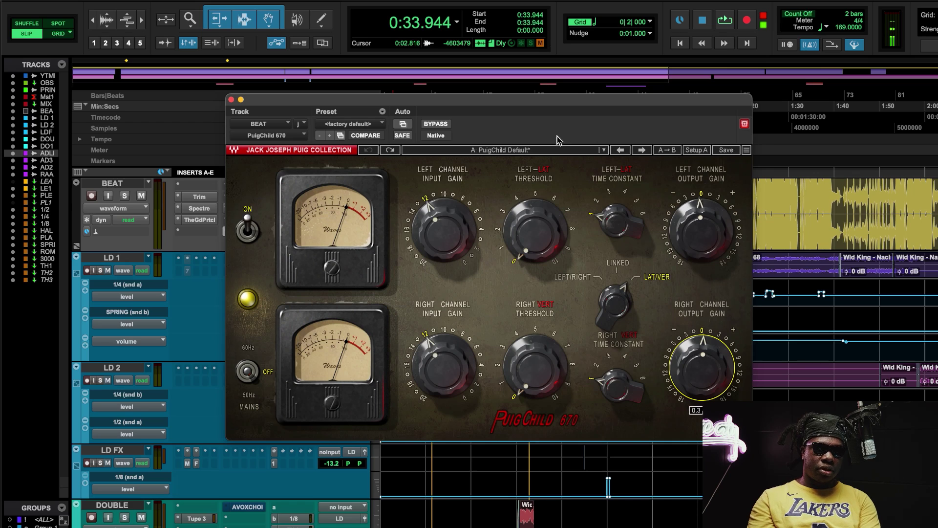
click(231, 99)
Unmute the LEAD.dup1 track and check the settings of its EQ3 7-Band plugin.
scroll(289, 250, down, 5)
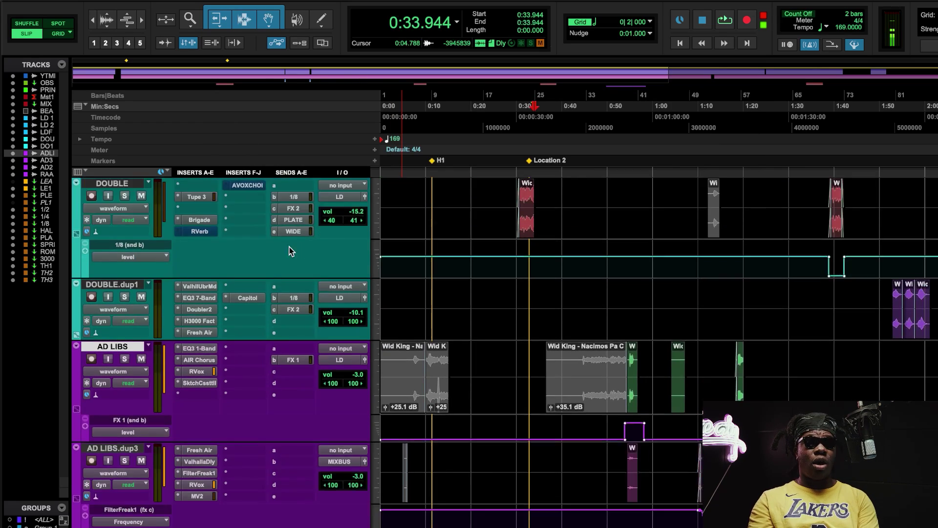
scroll(288, 250, down, 10)
click(141, 226)
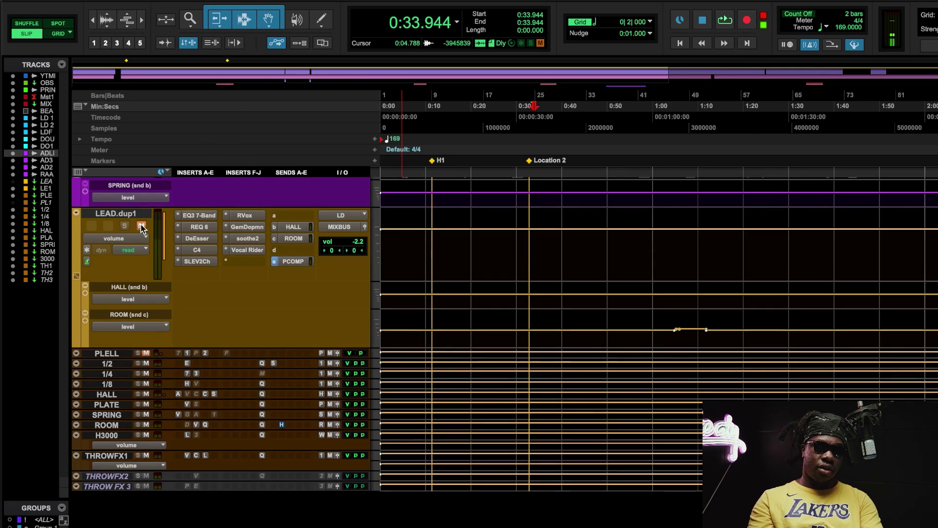
click(141, 226)
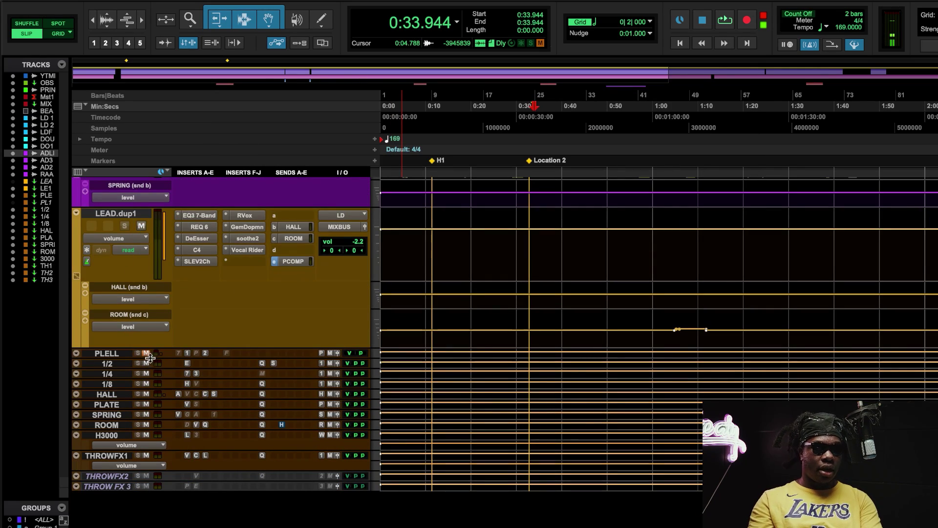
click(199, 216)
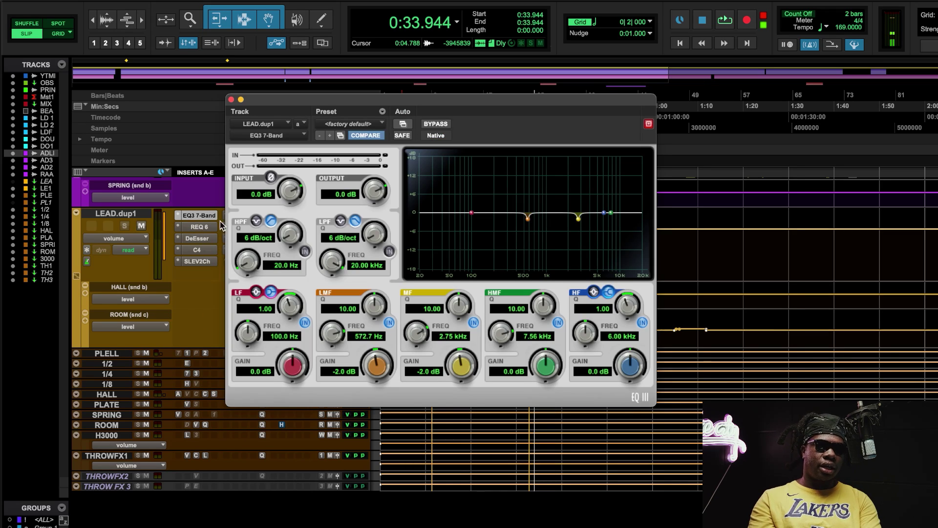
click(232, 99)
Bypass RVox, GemDopmn, soothe2, SSL EV2 Channel, C4, DeEsser and REQ 6 on LEAD.dup1, leaving EQ3 7-Band and Vocal Rider active.
click(251, 250)
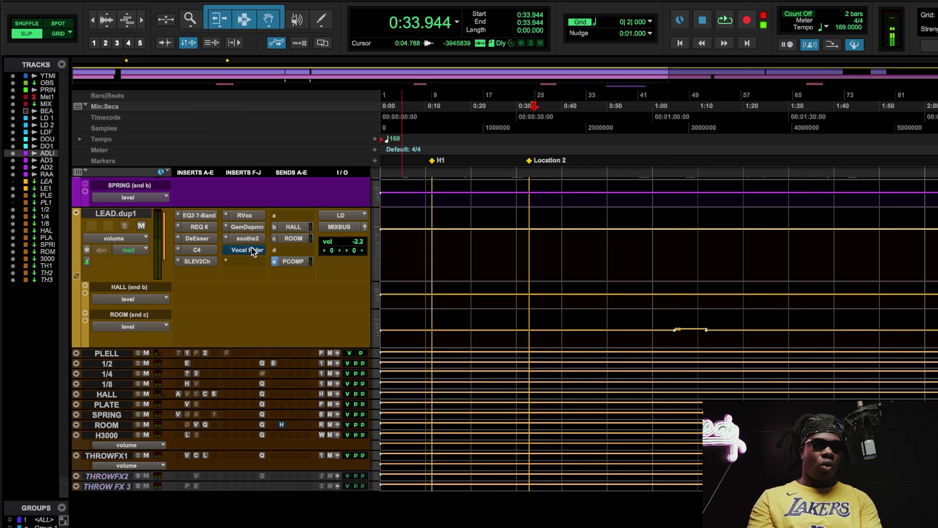
super+click(251, 248)
super+click(252, 239)
super+click(253, 227)
super+click(253, 216)
super+click(201, 262)
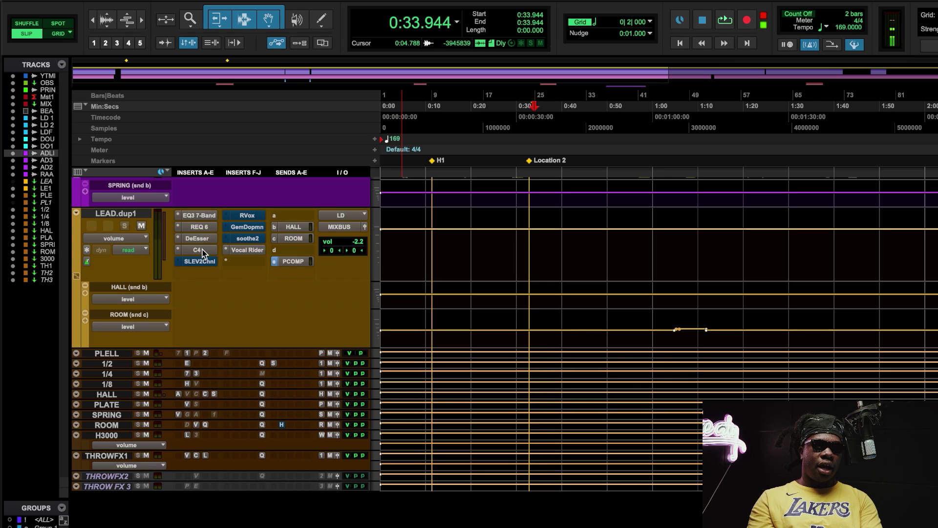
super+click(202, 251)
super+click(207, 238)
super+click(211, 228)
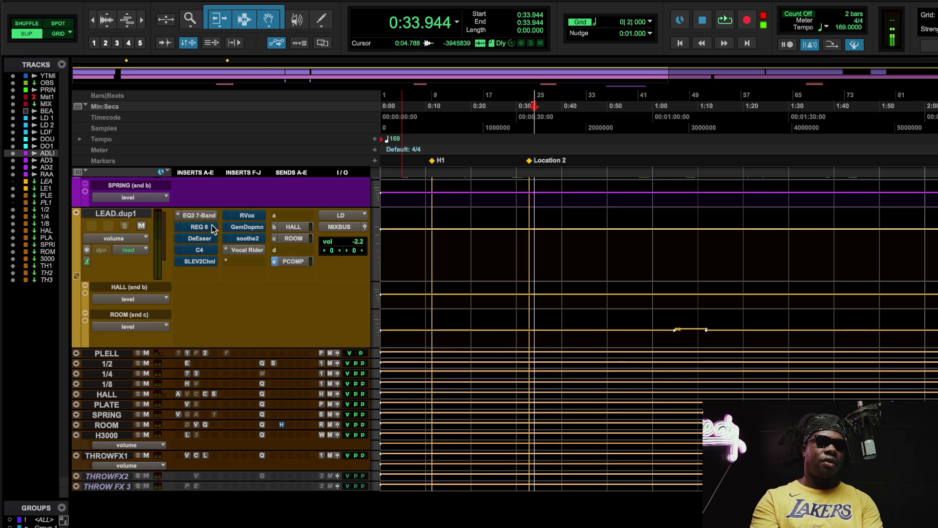
Select the timeline range from 0:32.254 to 1:09.015 for playback.
click(429, 81)
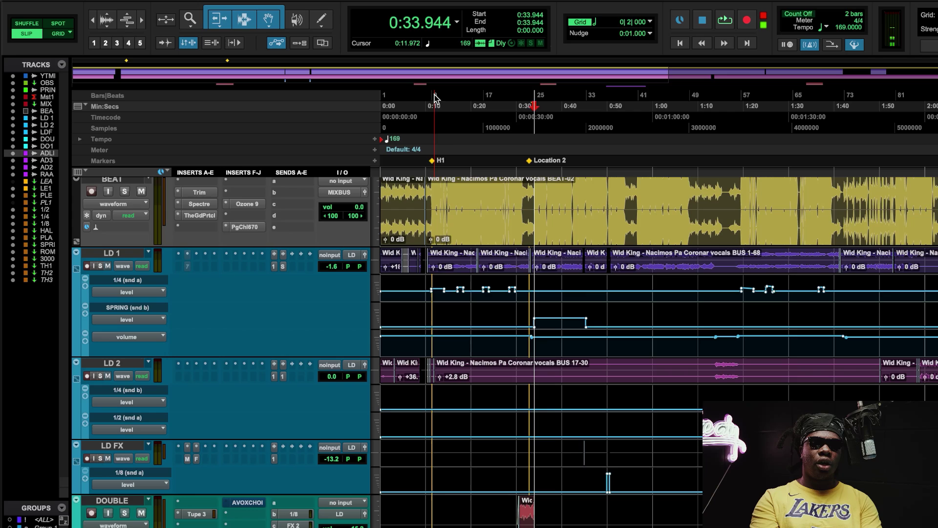
scroll(453, 218, down, 15)
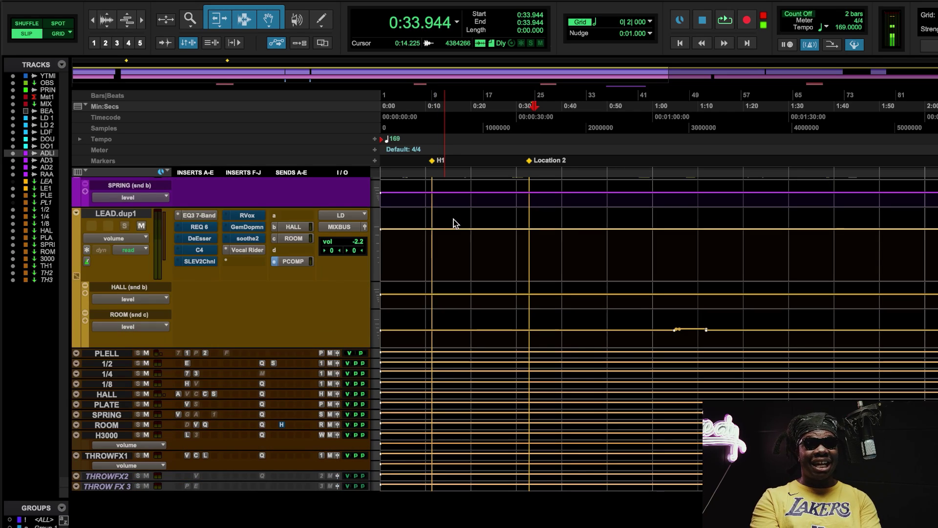
right_click(452, 218)
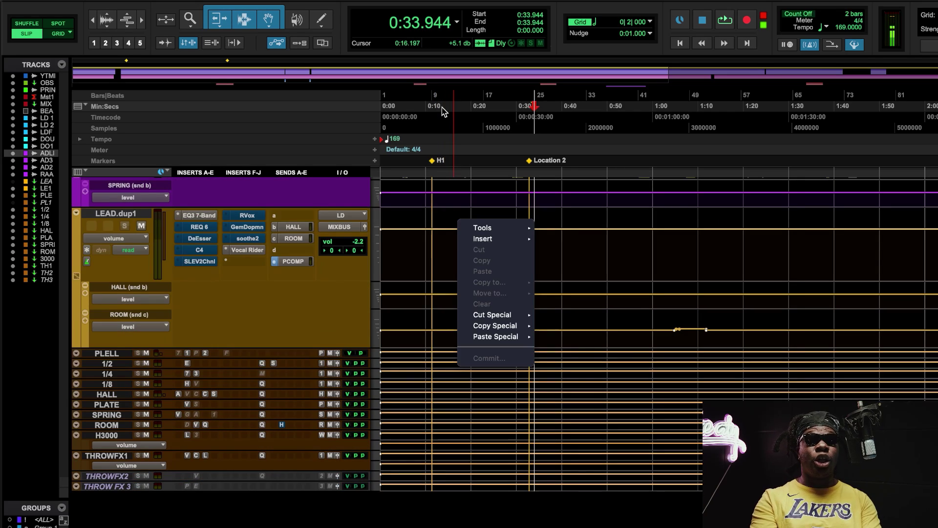
click(435, 99)
click(527, 98)
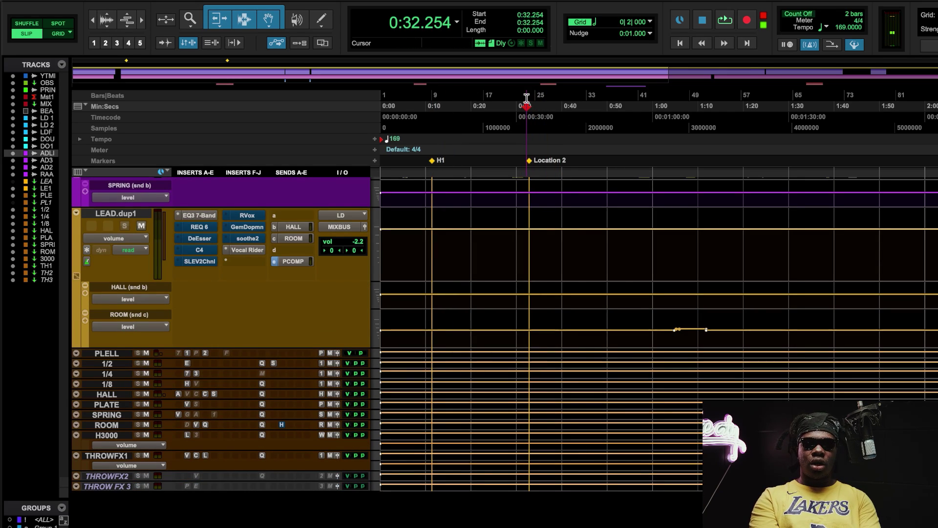
drag(527, 99, 694, 127)
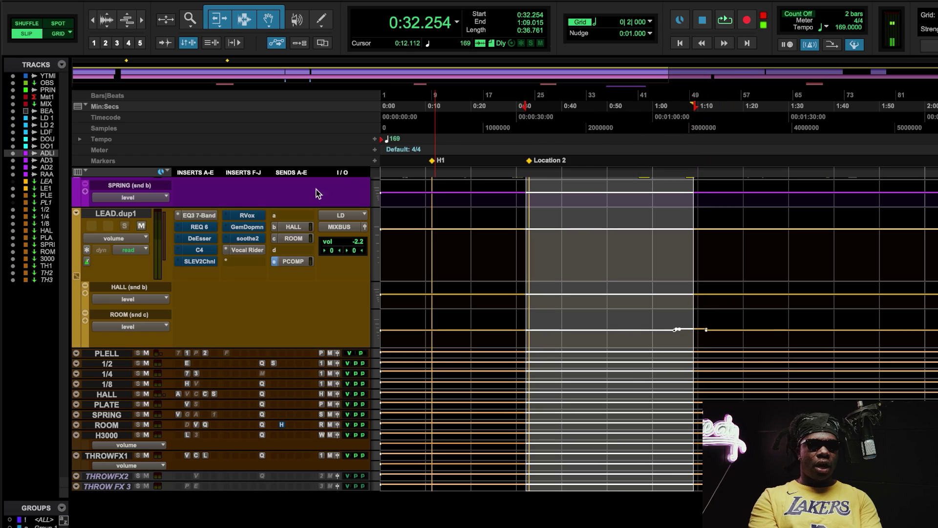
Open EQ3 7-Band on LEAD.dup1, play the selected range comparing it bypassed and active, and stop playback.
click(198, 215)
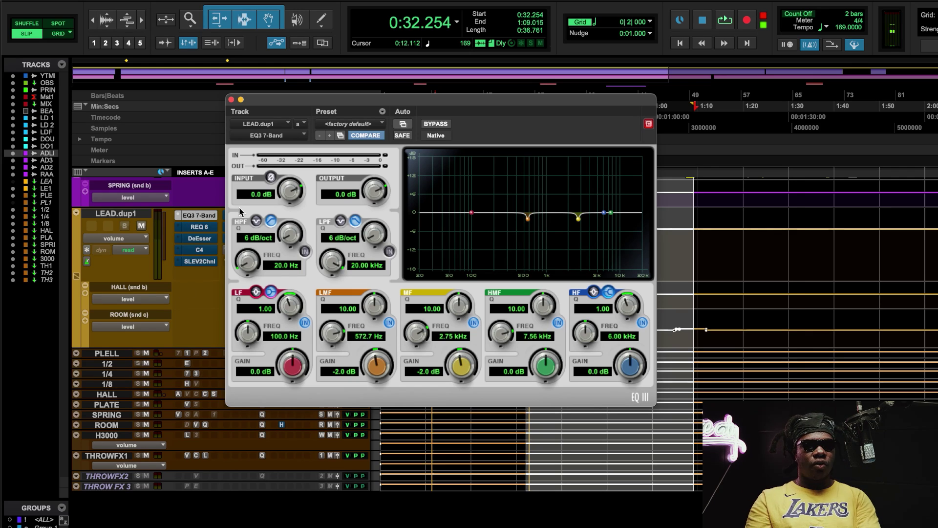
key(space)
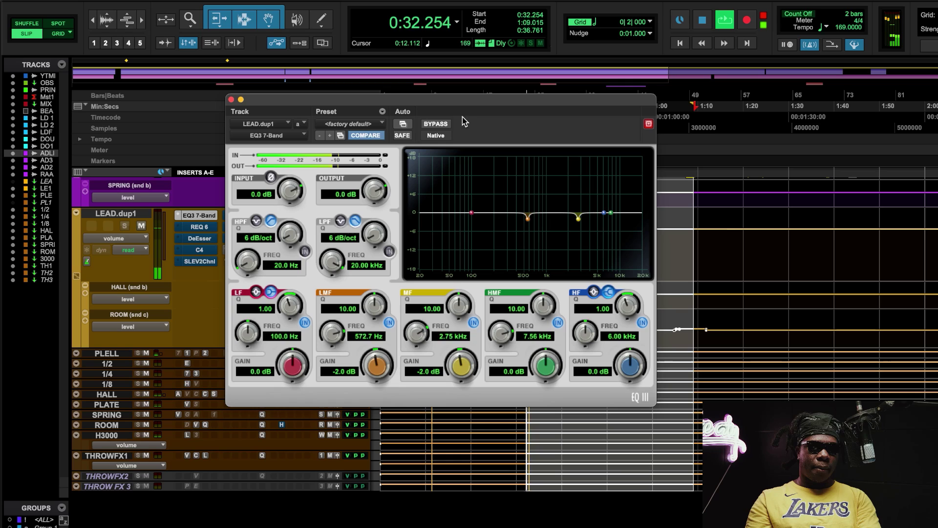
click(437, 124)
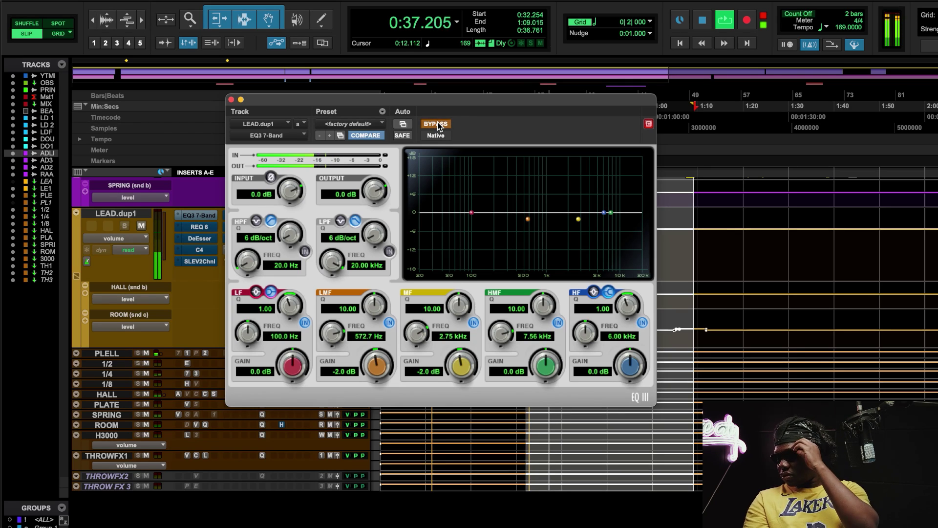
click(436, 123)
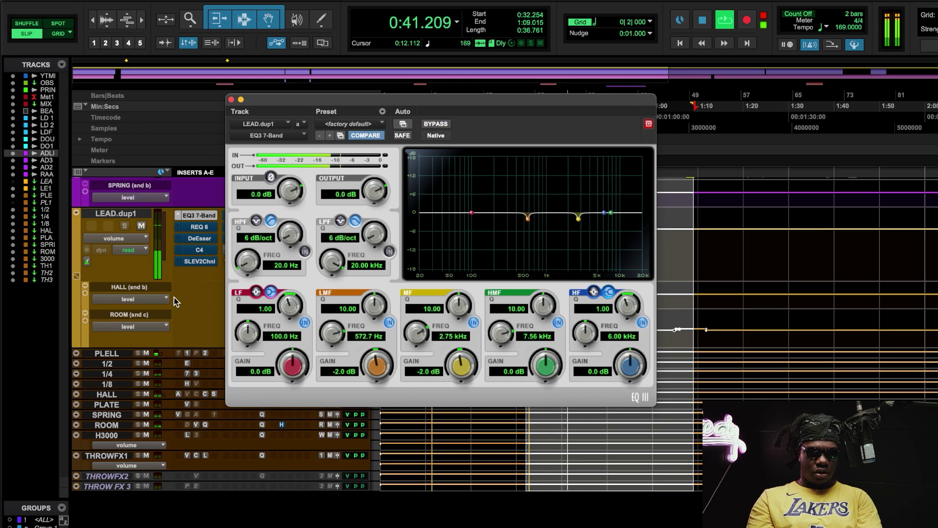
click(444, 123)
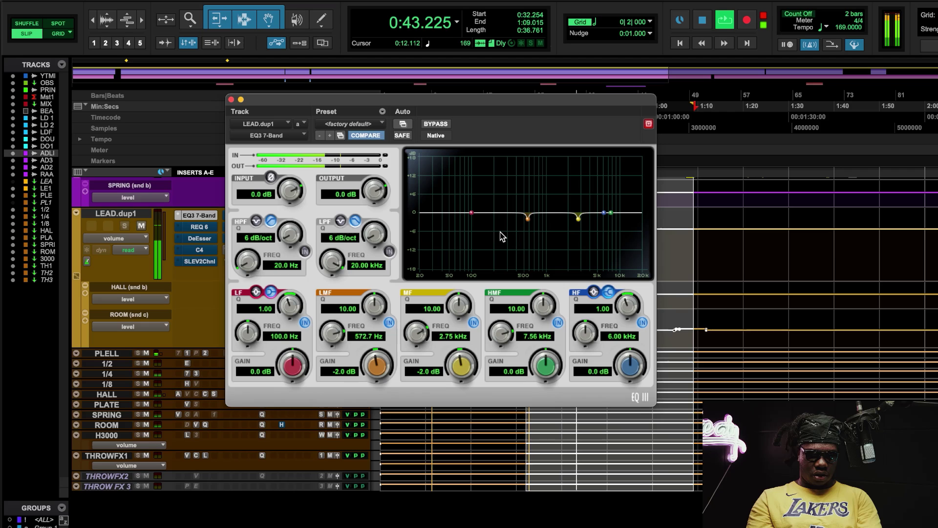
key(space)
Open REQ 6 on LEAD.dup1, take it out of bypass, and examine the settings of bands 1 and 5.
click(197, 227)
super+click(198, 227)
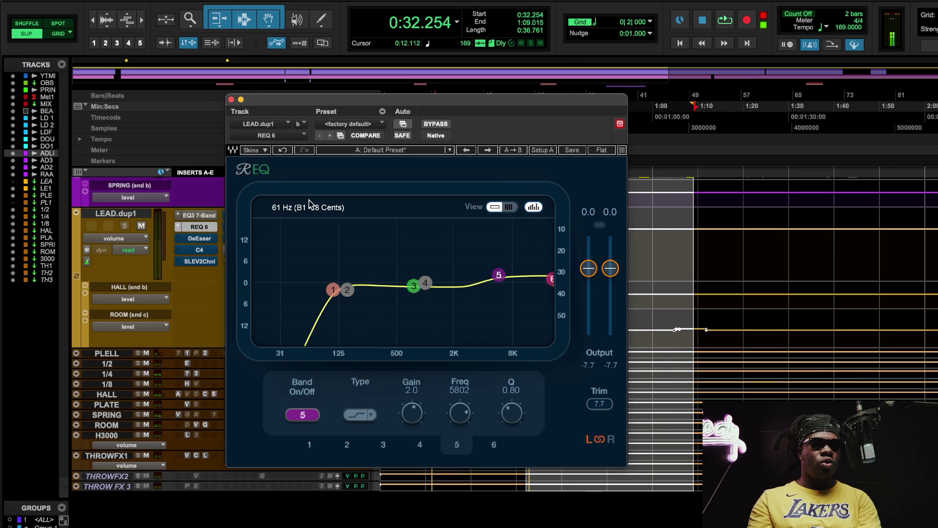
click(332, 290)
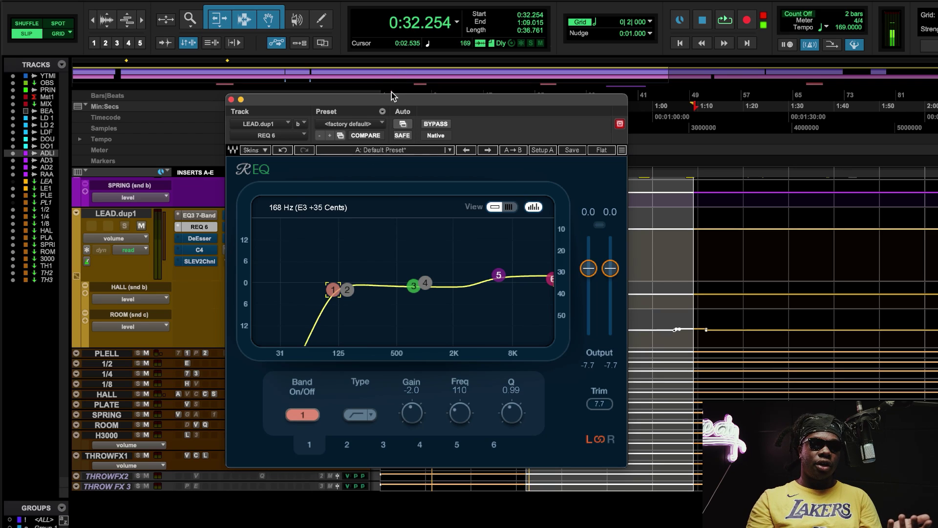
drag(372, 100, 514, 90)
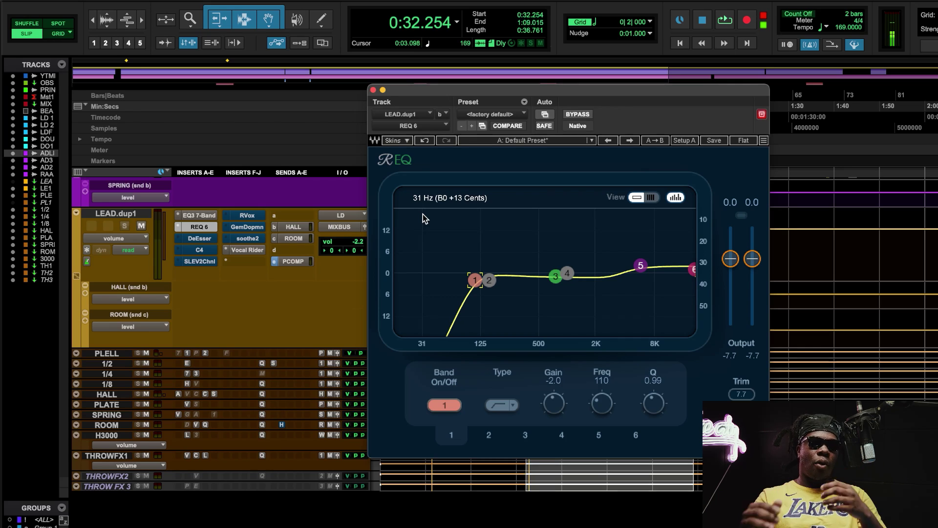
drag(489, 90, 358, 88)
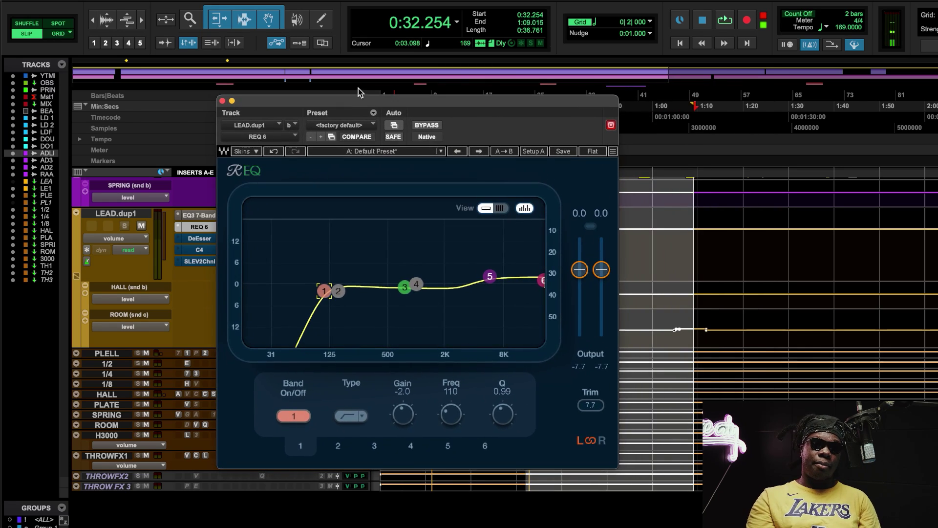
click(489, 277)
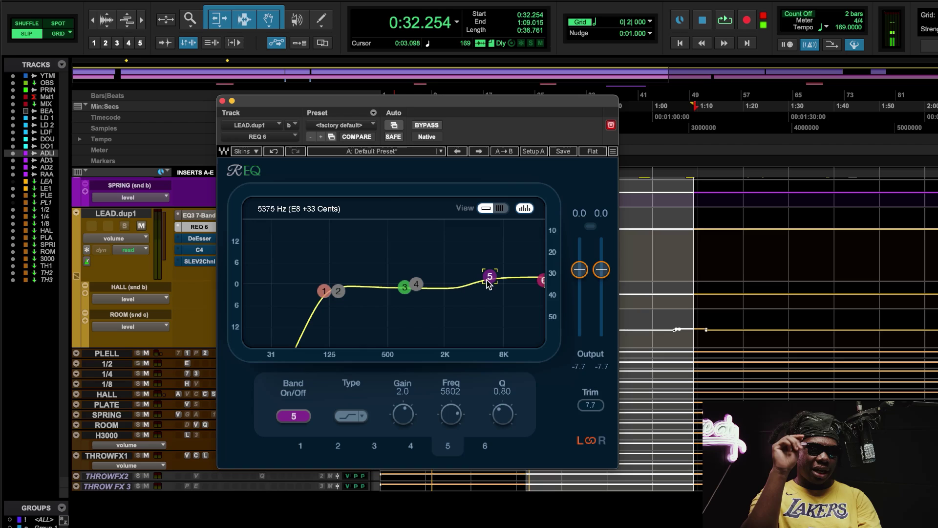
Open DeEsser on LEAD.dup1 and play the selected range, comparing REQ 6 bypassed and active.
click(205, 239)
key(space)
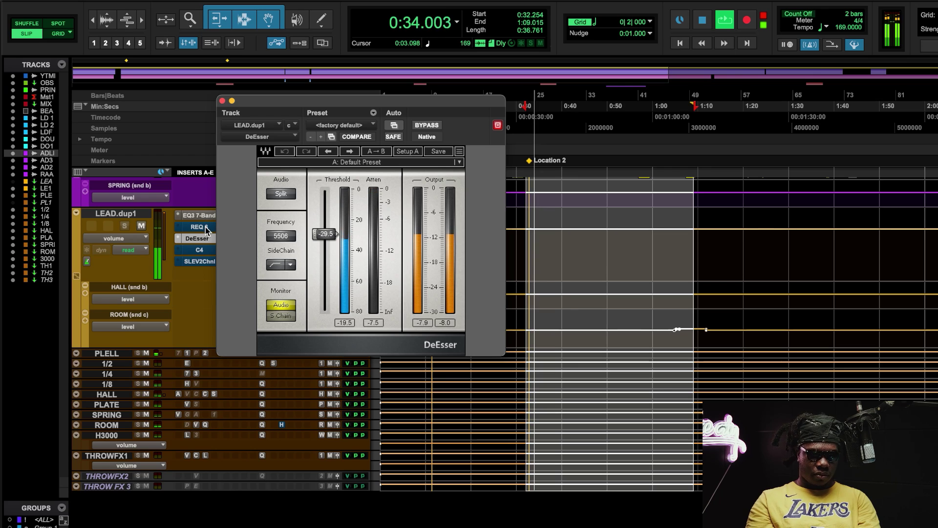
super+click(206, 227)
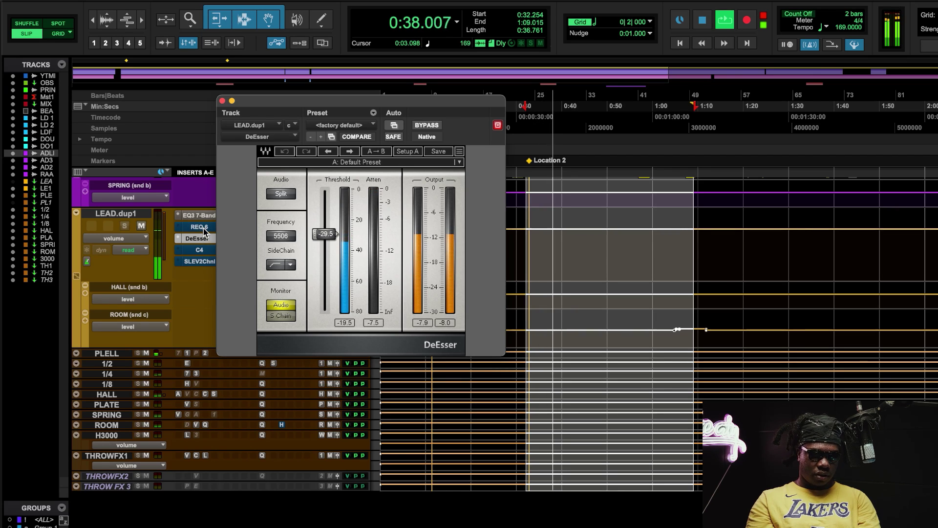
key(space)
Open C4 on LEAD.dup1, take it out of bypass, and compare it bypassed and active while playing the selected range.
click(203, 247)
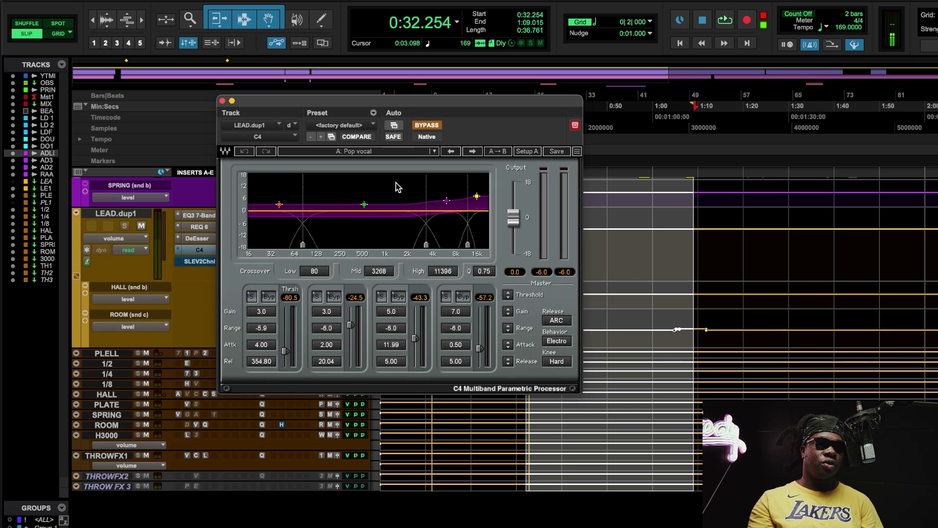
click(431, 126)
key(space)
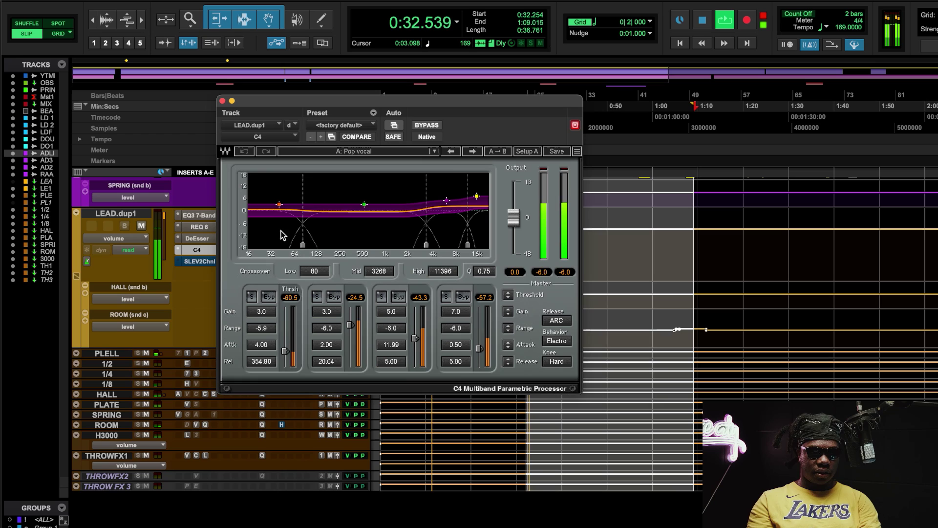
click(429, 127)
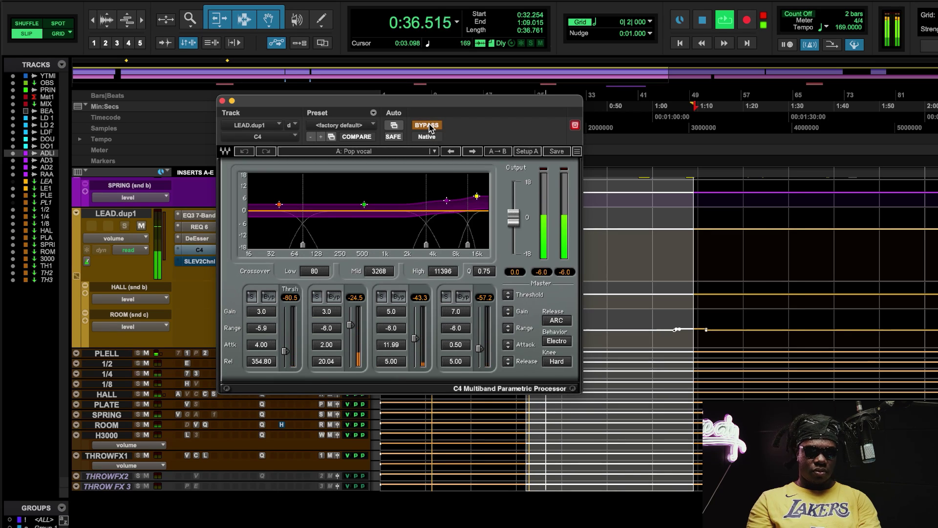
click(429, 127)
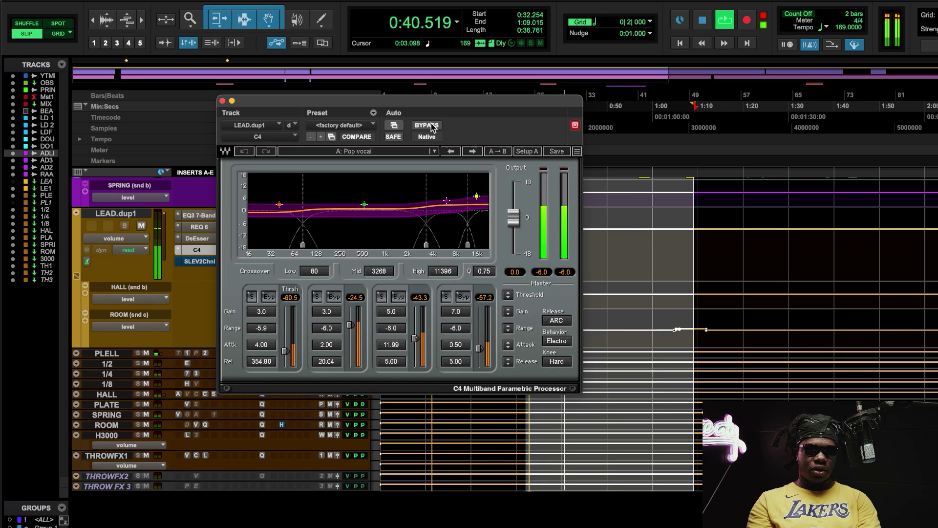
click(431, 123)
click(430, 123)
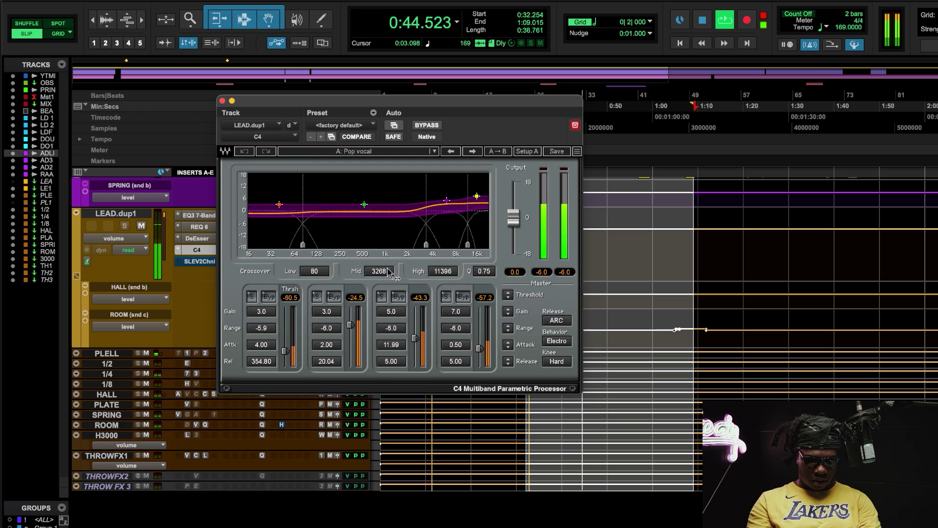
Stop playback and review the settings of SSL EV2 Channel, DeEsser, REQ 6 and C4 on LEAD.dup1.
click(198, 260)
key(space)
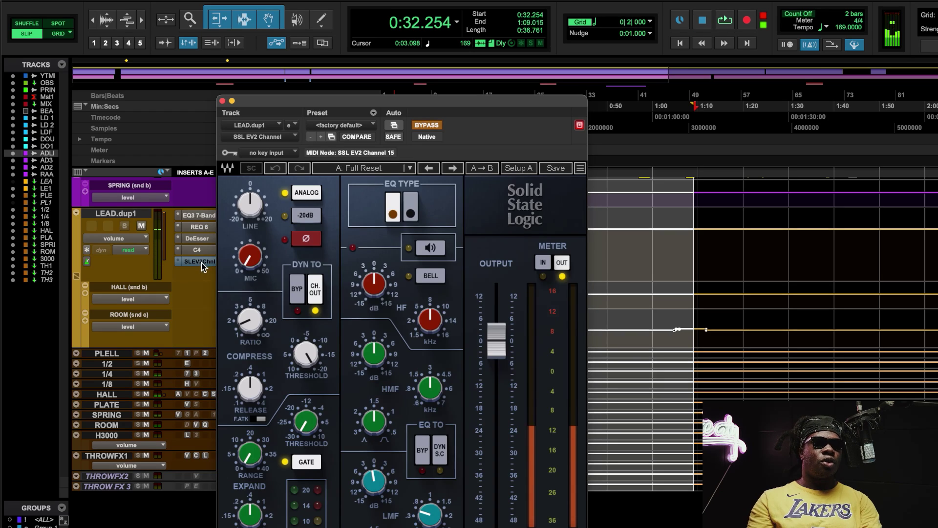
click(198, 238)
click(205, 227)
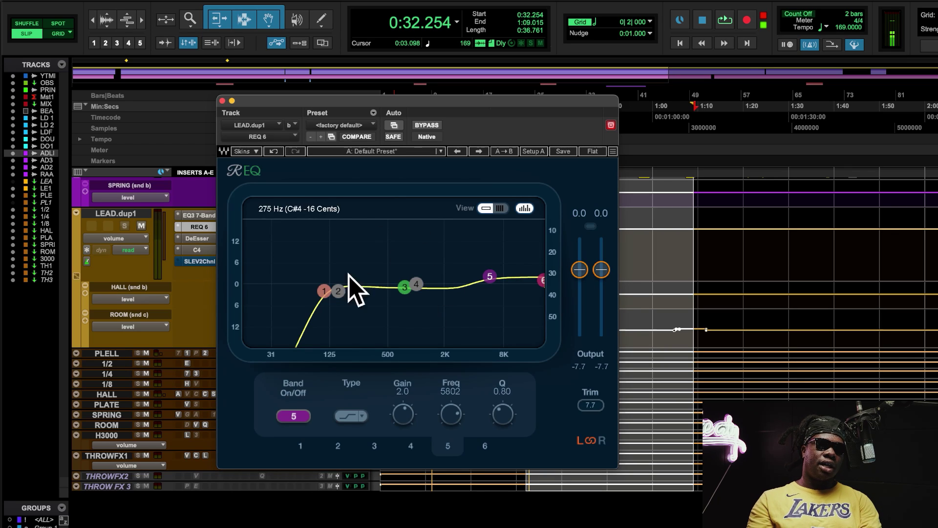
click(197, 249)
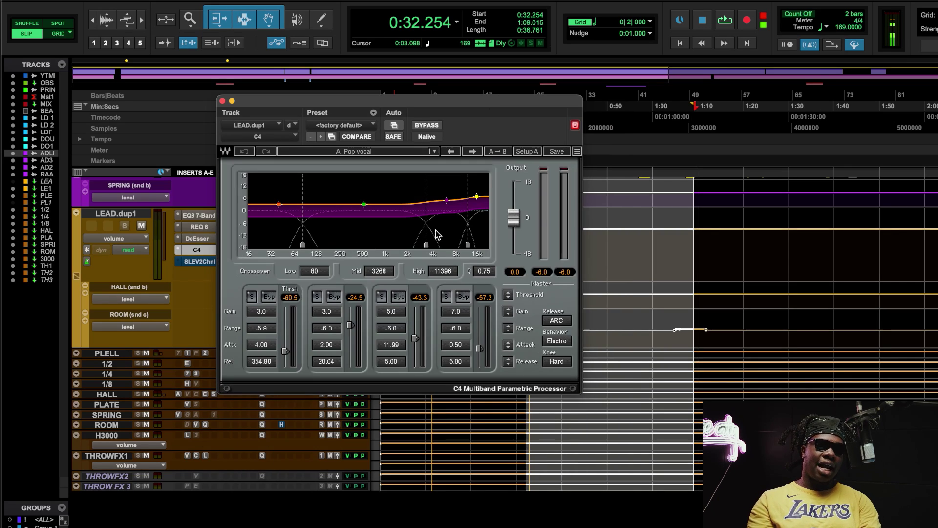
click(200, 227)
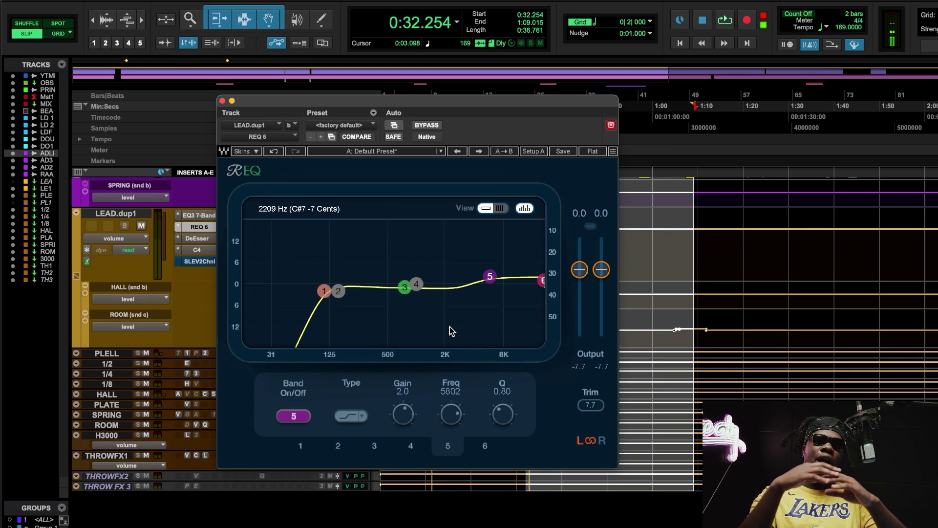
click(198, 263)
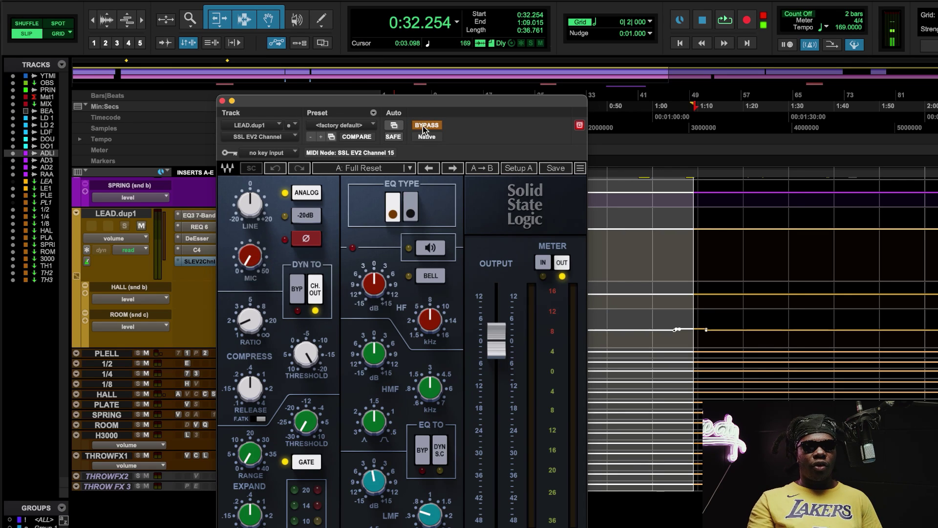
Take SSL EV2 Channel on LEAD.dup1 out of bypass and compare it bypassed and active while playing the selected range.
drag(432, 112, 442, 7)
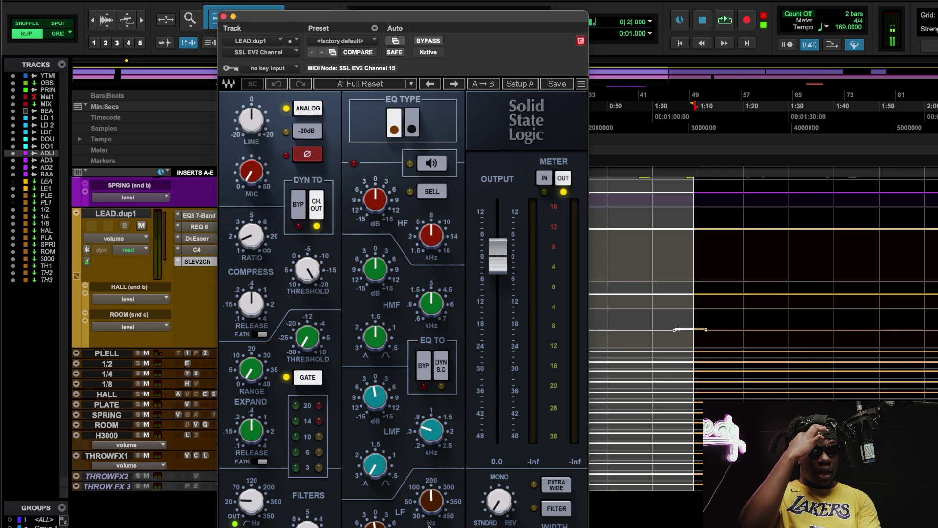
click(252, 242)
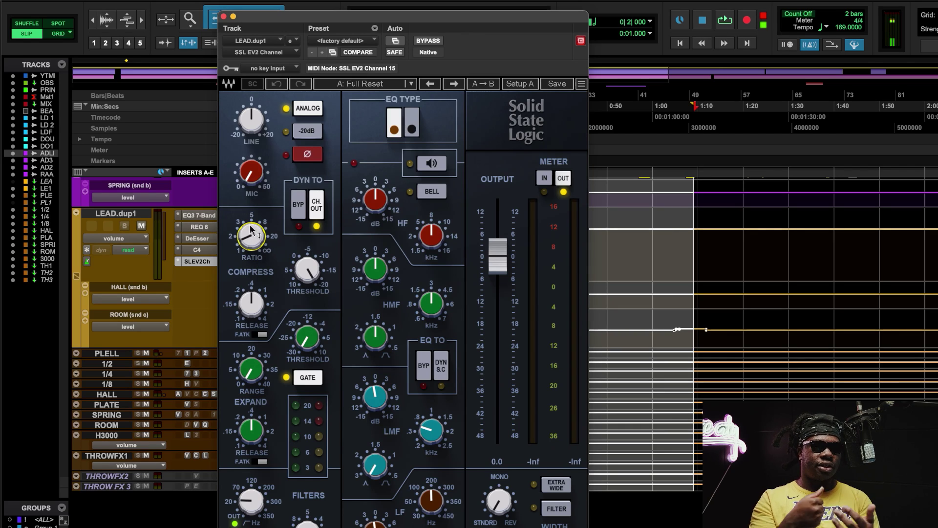
key(space)
click(426, 41)
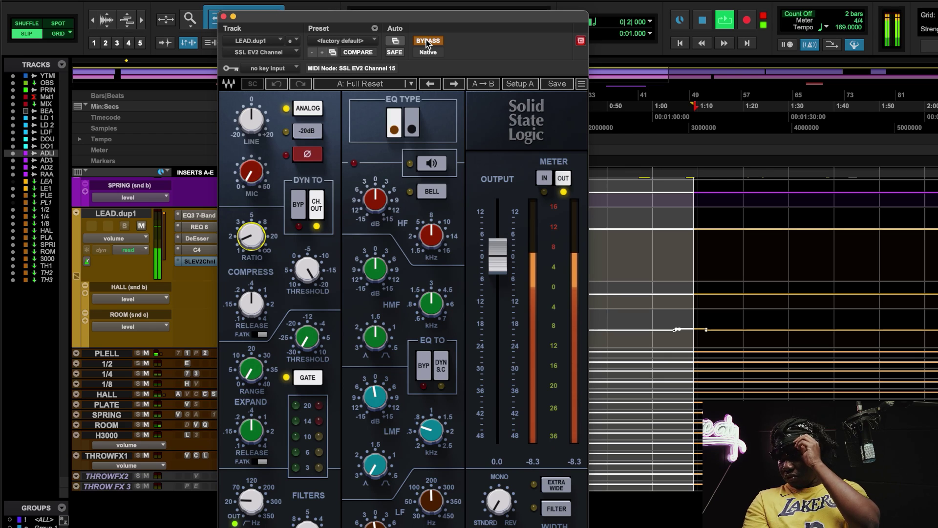
click(426, 41)
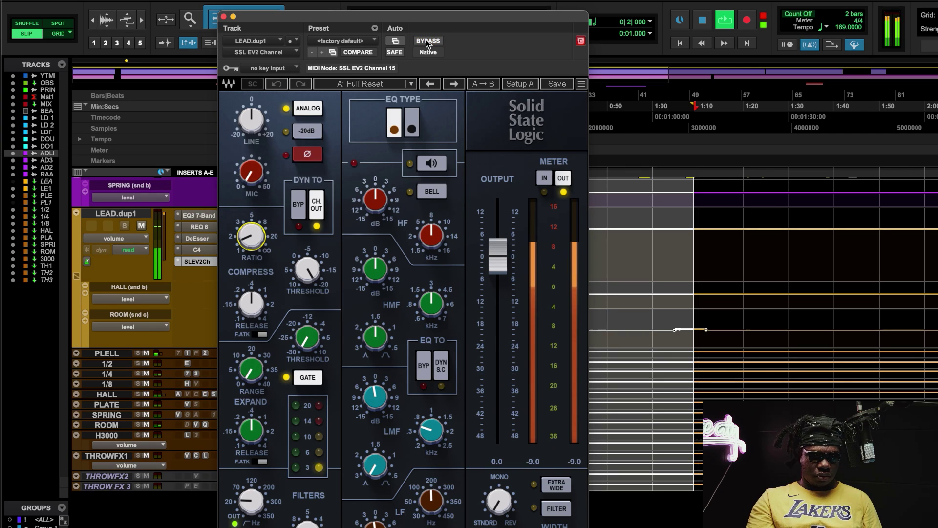
click(426, 41)
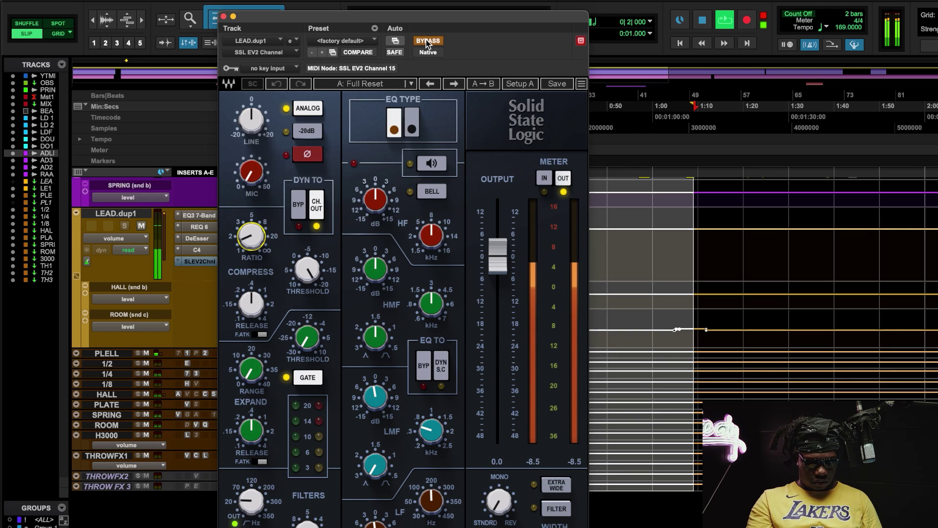
click(426, 41)
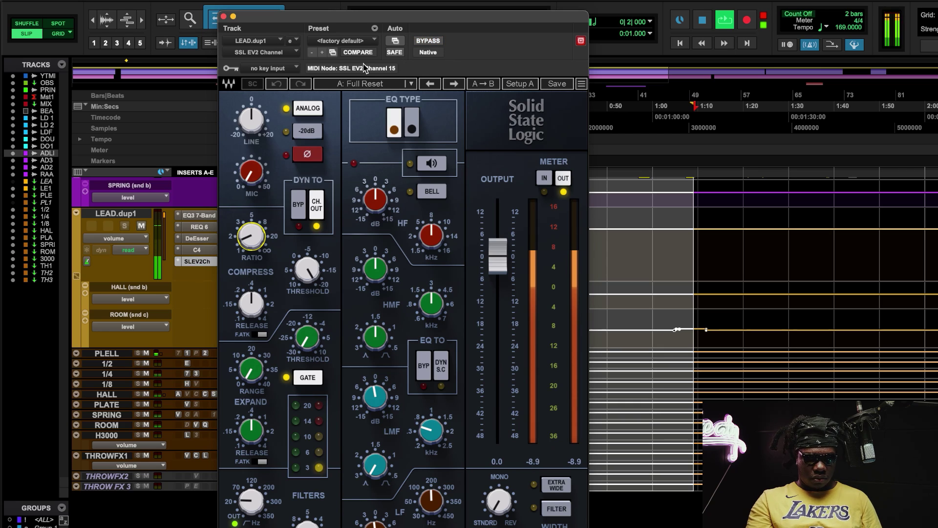
click(223, 16)
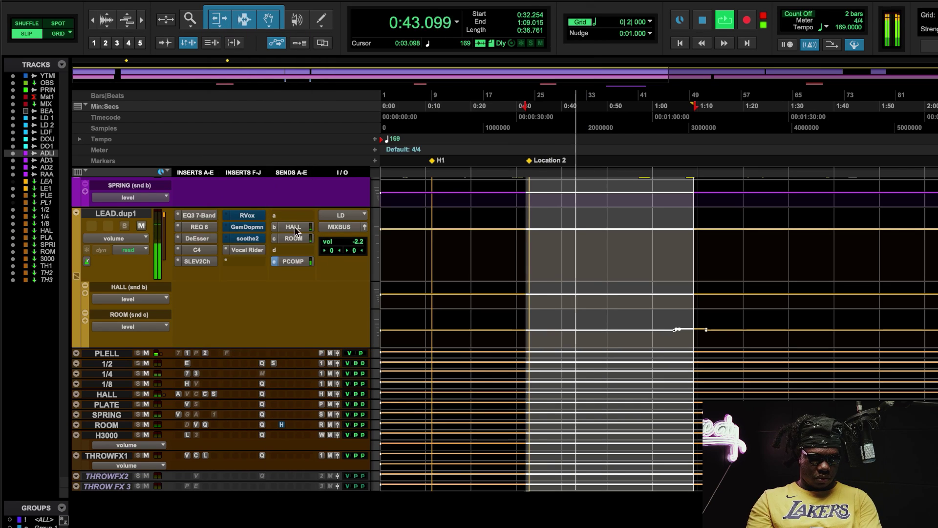
Take RVox on LEAD.dup1 out of bypass, and examine the low-cut filter, LMF gain and LF settings in SSL EV2 Channel.
click(251, 214)
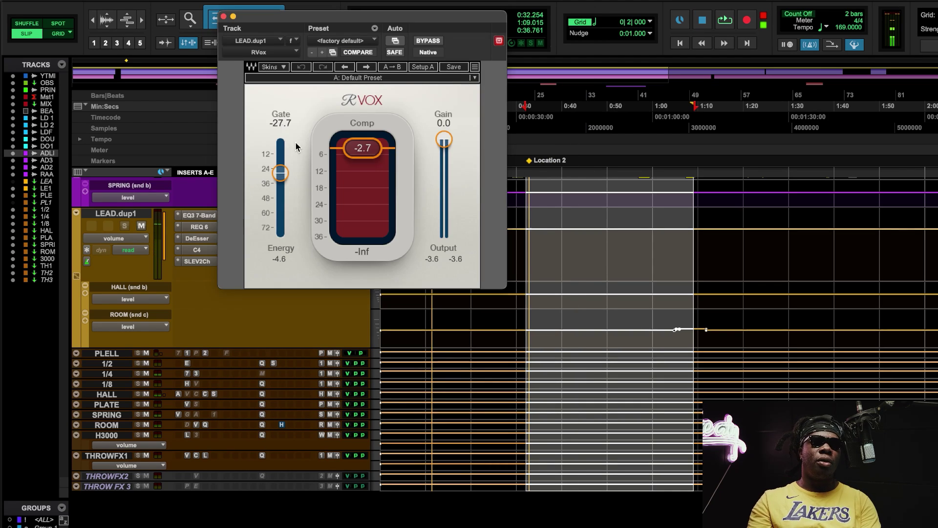
click(205, 261)
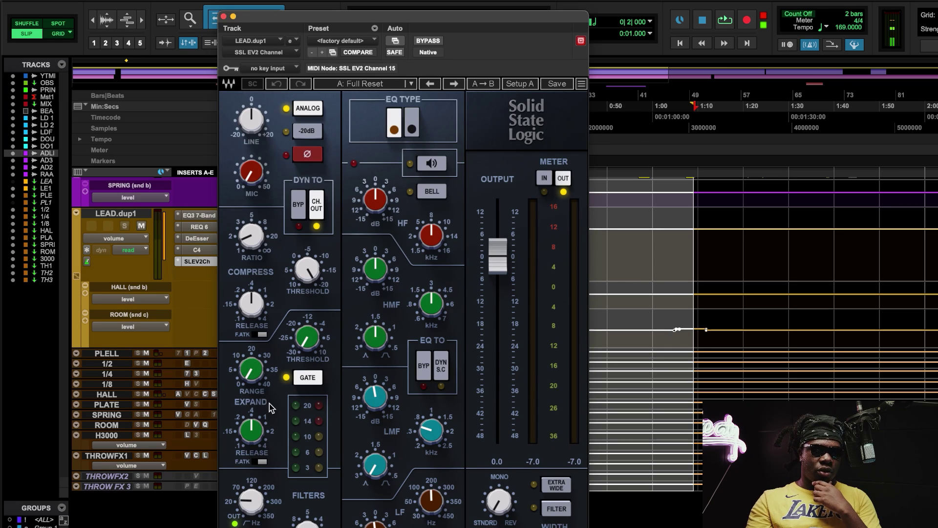
click(250, 500)
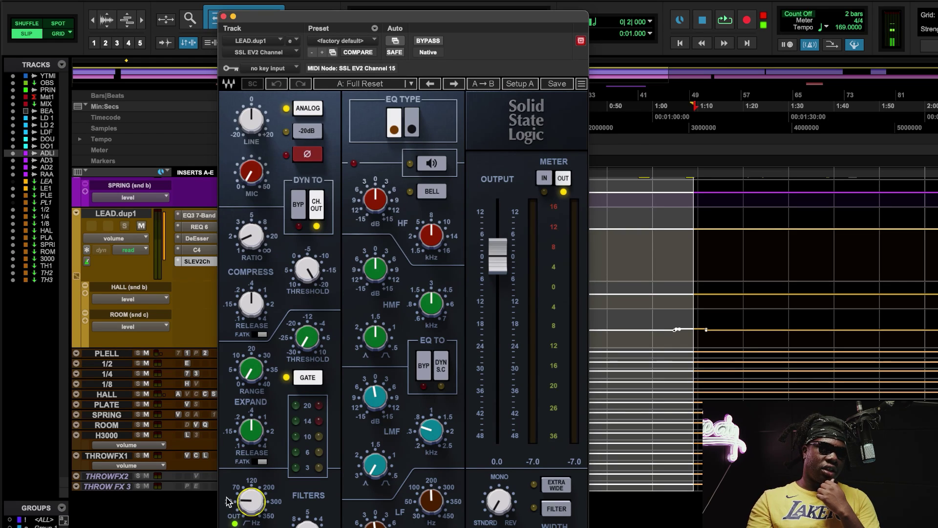
click(375, 396)
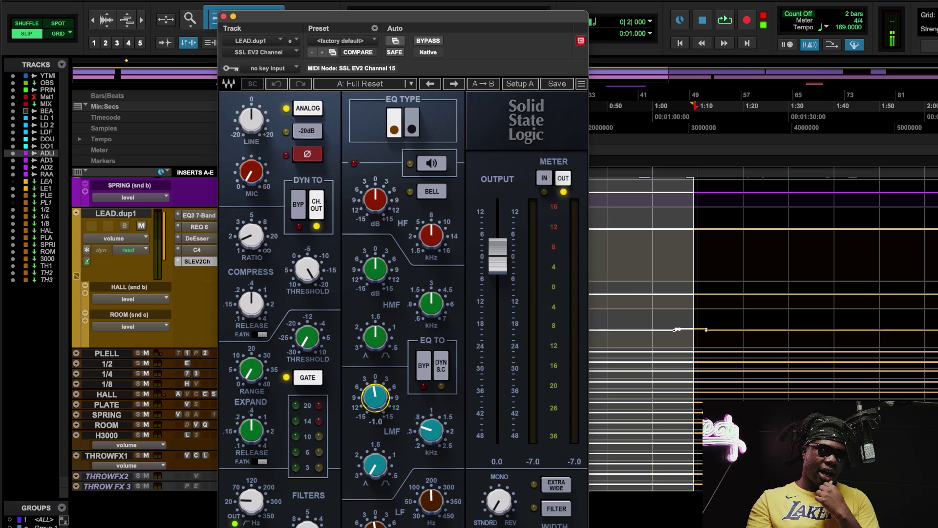
click(375, 526)
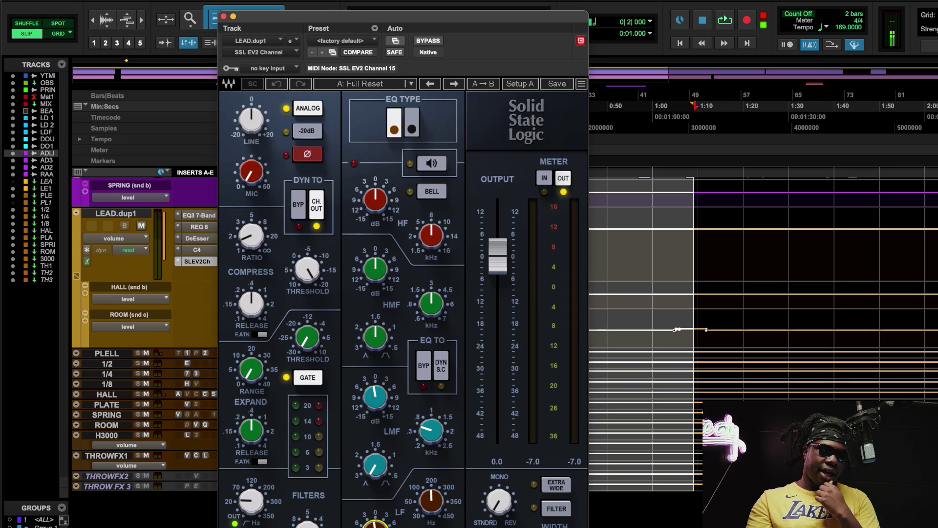
click(377, 423)
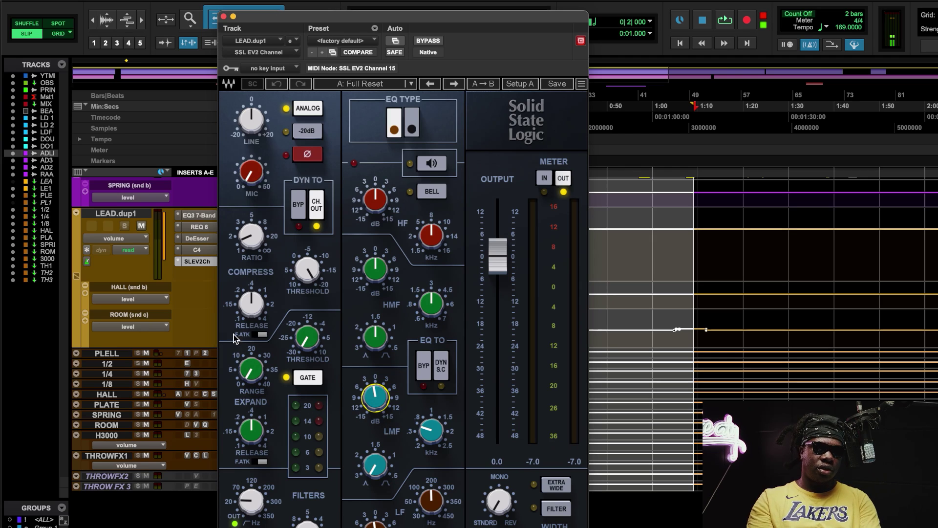
Review RVox, C4 and SSL EV2 Channel on LEAD.dup1 once more, leaving no plugin window open.
click(204, 262)
click(256, 214)
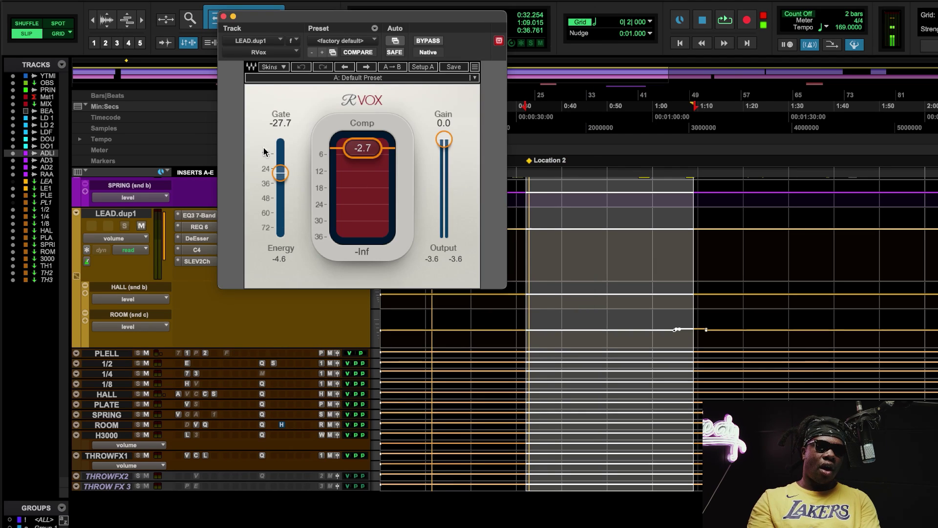
click(193, 262)
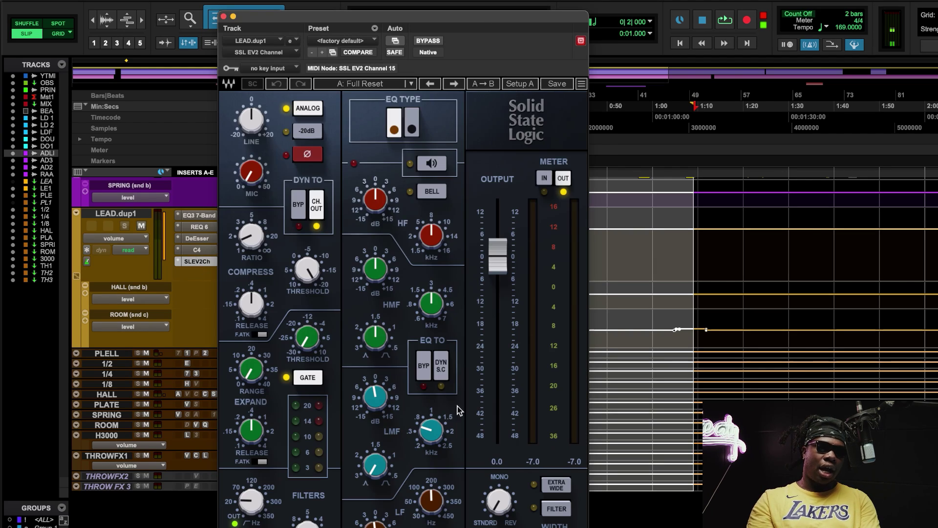
click(202, 251)
click(203, 262)
click(191, 264)
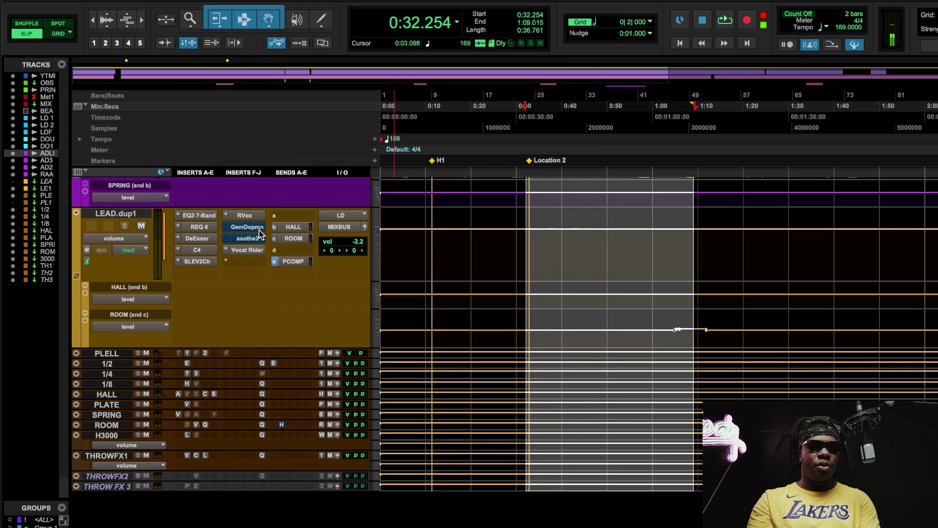
Open RVox on LEAD.dup1 and compare it bypassed and active while playing the selected range.
click(256, 214)
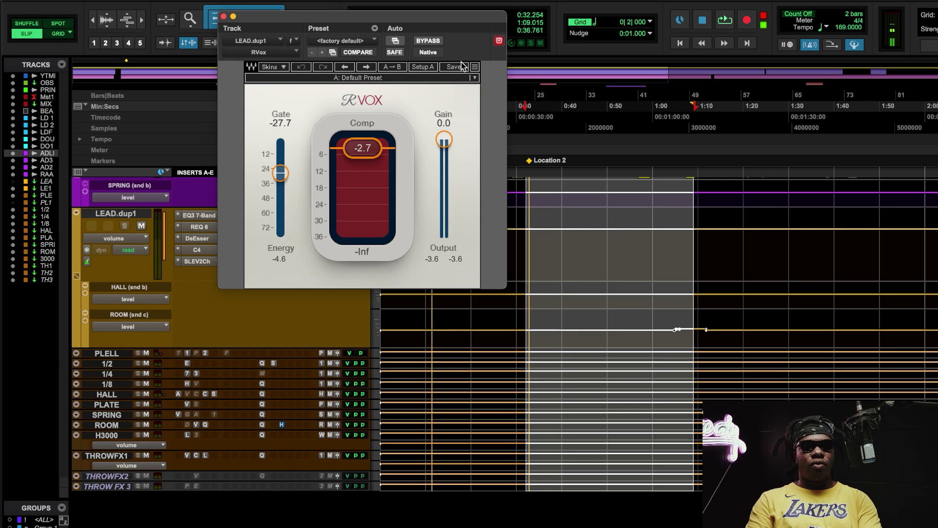
key(space)
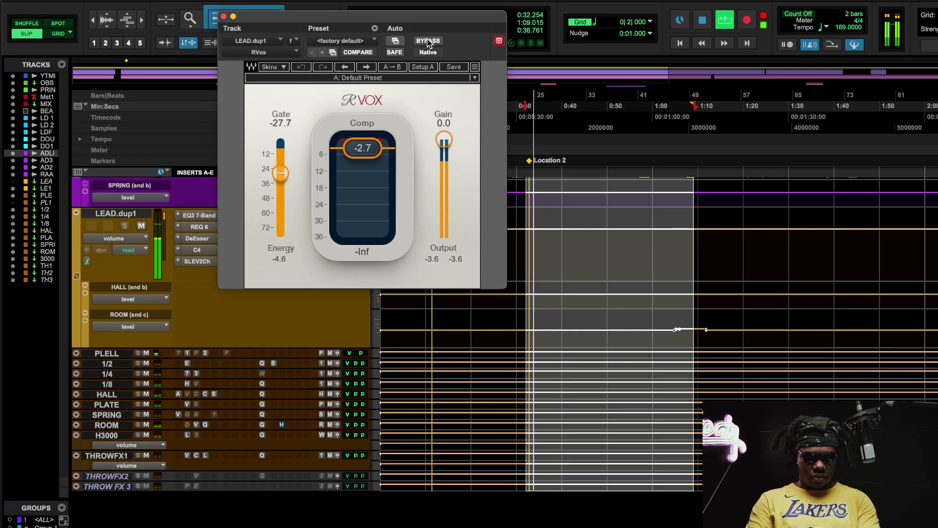
click(428, 40)
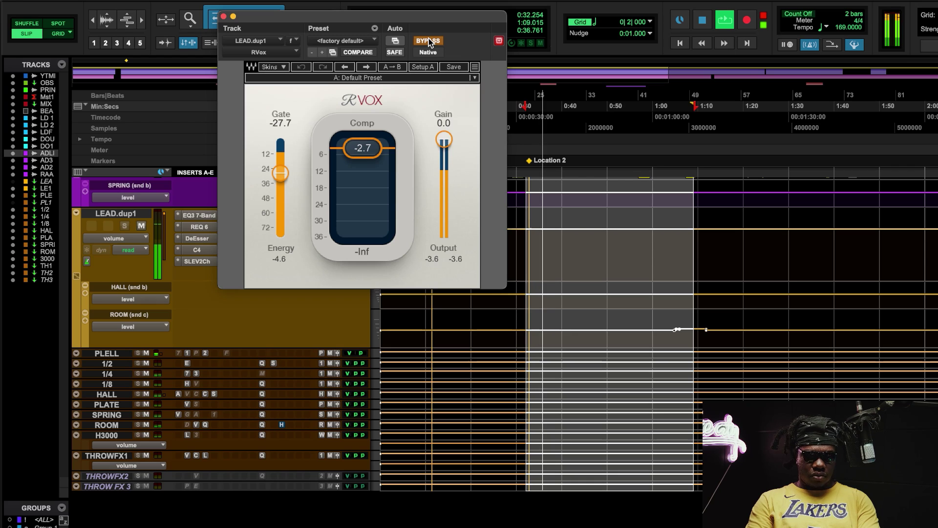
click(429, 41)
Move playback to 2:00 on the timeline, compare RVox bypassed and active there, and stop playback with the plugin closed.
key(r)
scroll(651, 274, up, 8)
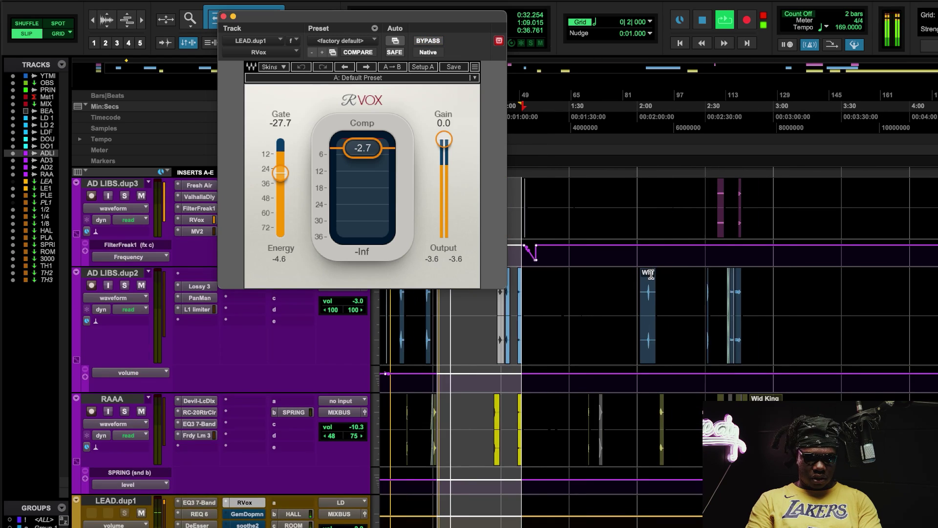
scroll(651, 275, up, 6)
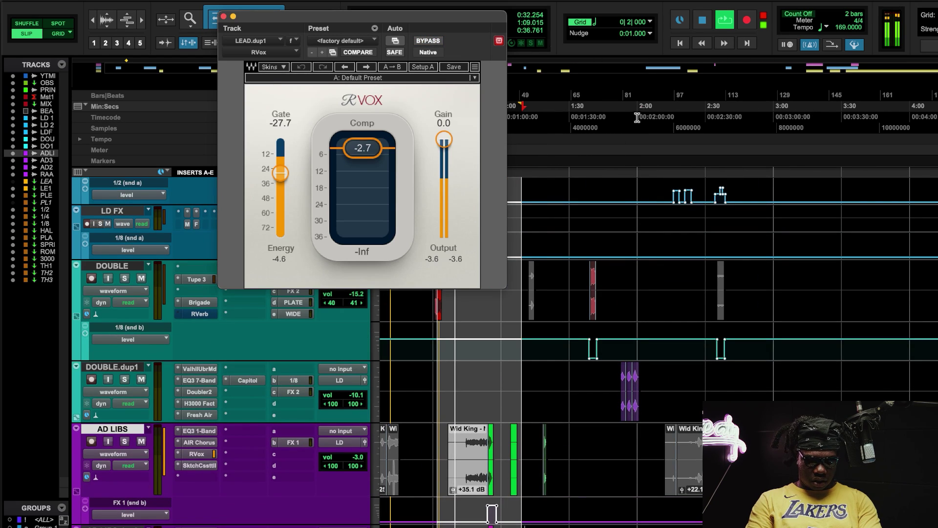
click(637, 118)
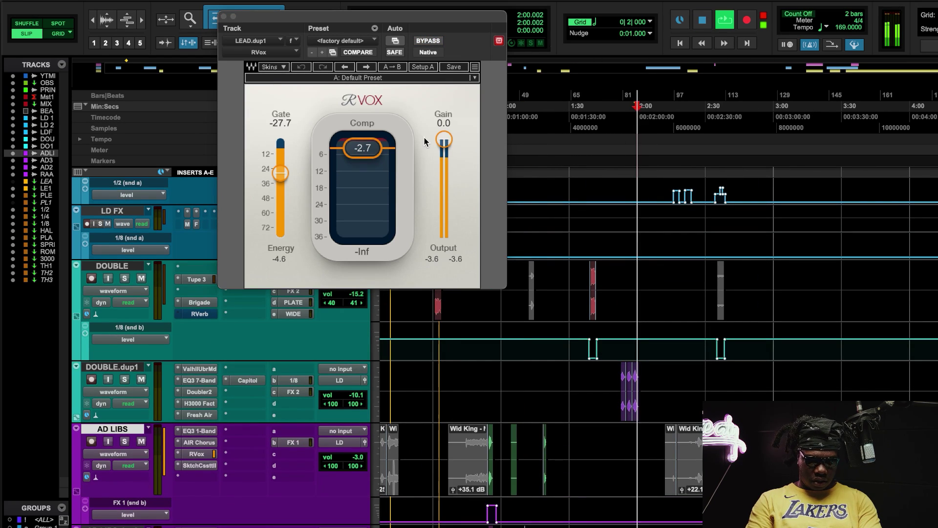
click(427, 41)
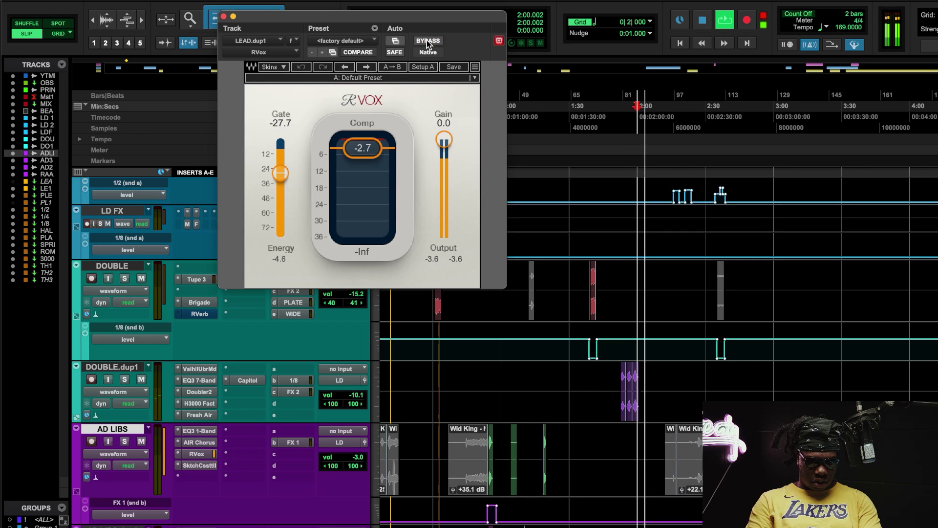
click(427, 41)
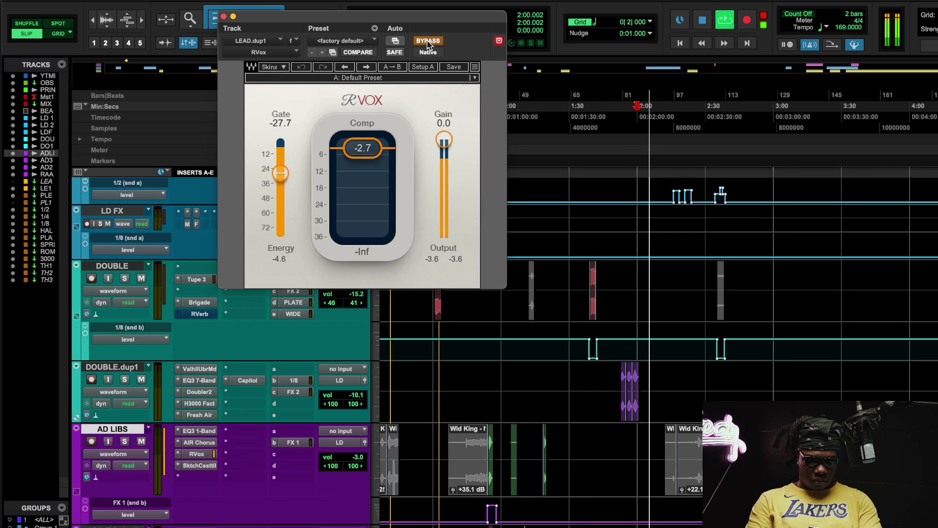
click(223, 16)
scroll(288, 272, down, 10)
scroll(289, 273, down, 2)
key(space)
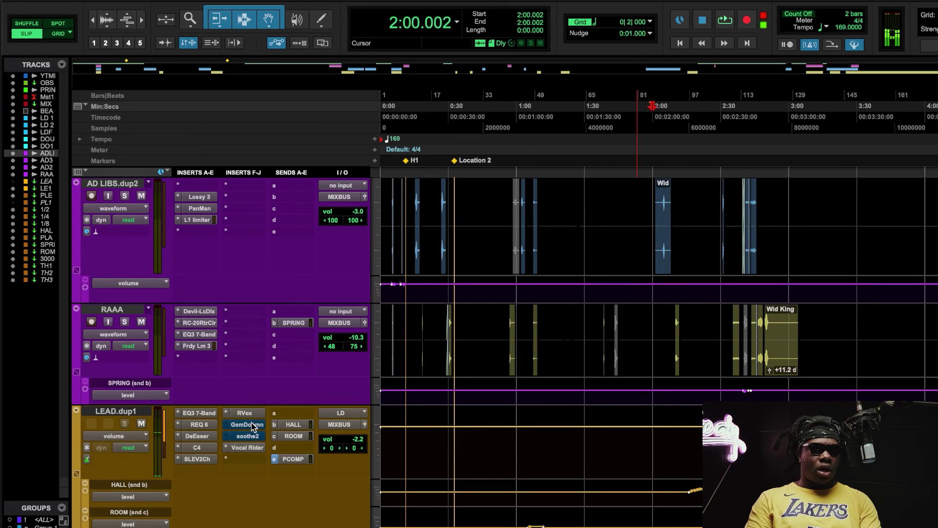
Open Gem Dopamine on LEAD.dup1 out of bypass and look through the session's tracks from RAAA up to YT MIC.
click(251, 424)
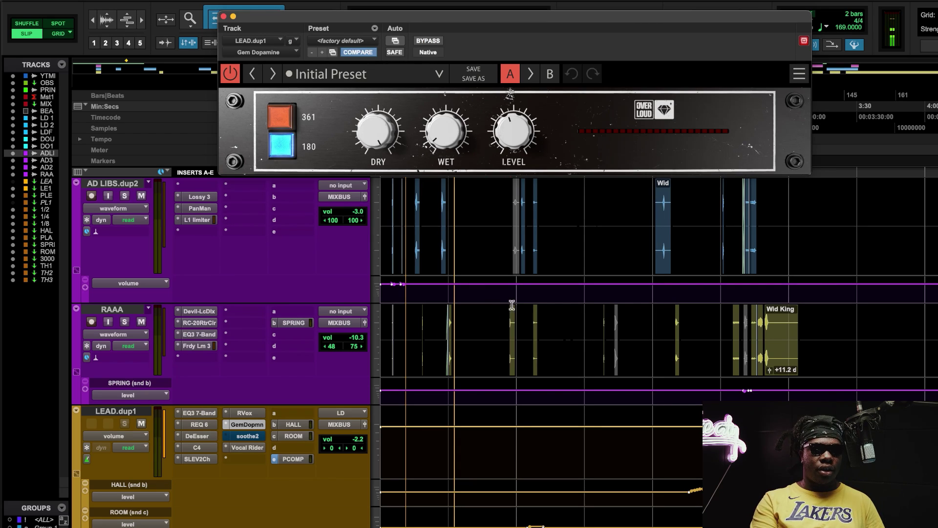
scroll(547, 278, up, 10)
scroll(665, 277, up, 10)
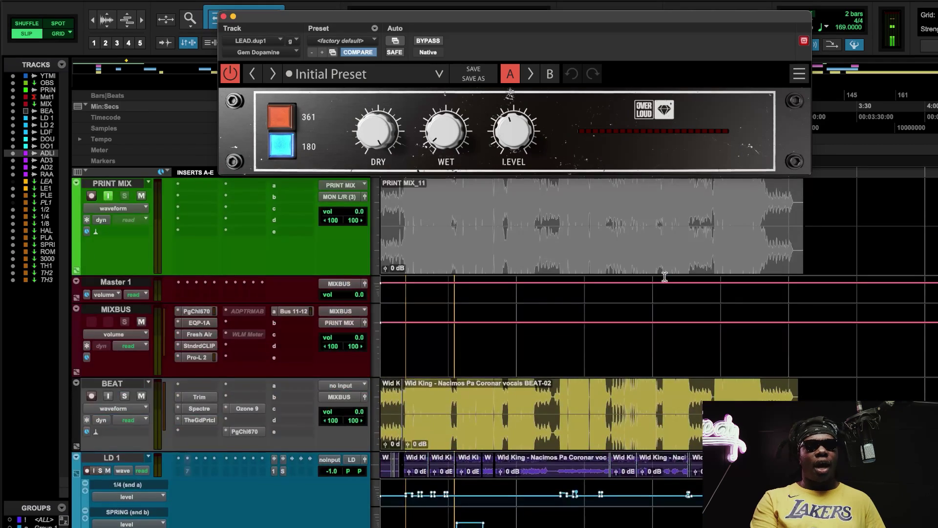
scroll(664, 276, down, 12)
scroll(665, 276, down, 10)
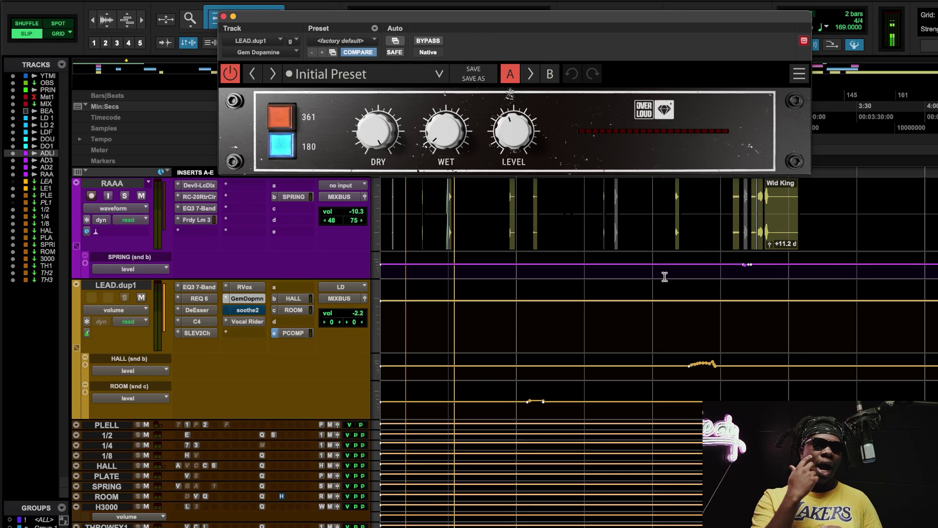
scroll(665, 276, up, 15)
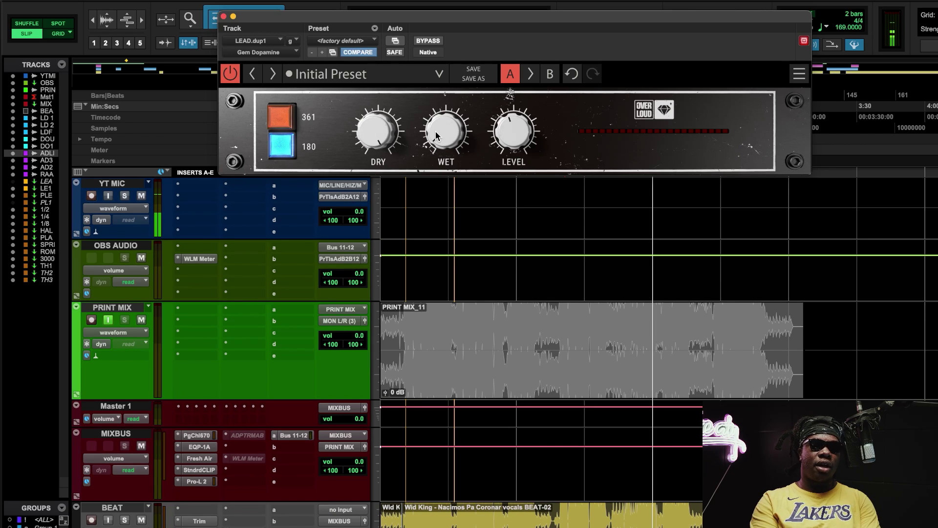
Play from 2:00 comparing Gem Dopamine bypassed and active, stop playback with the plugin closed, and return to LEAD.dup1.
key(space)
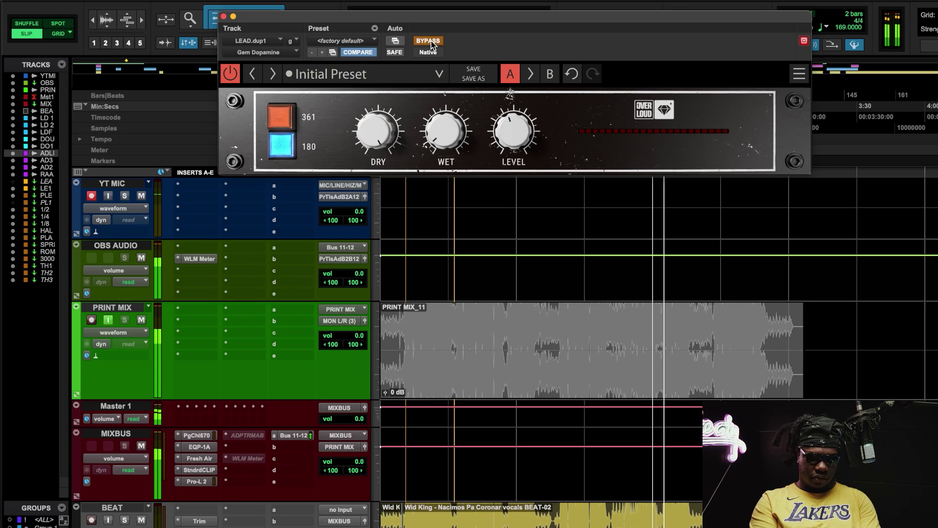
click(431, 40)
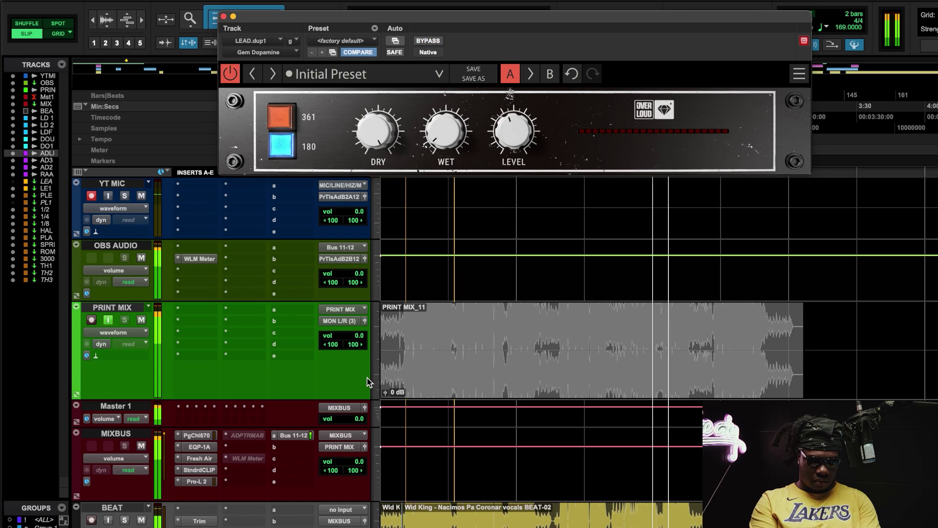
scroll(367, 377, down, 15)
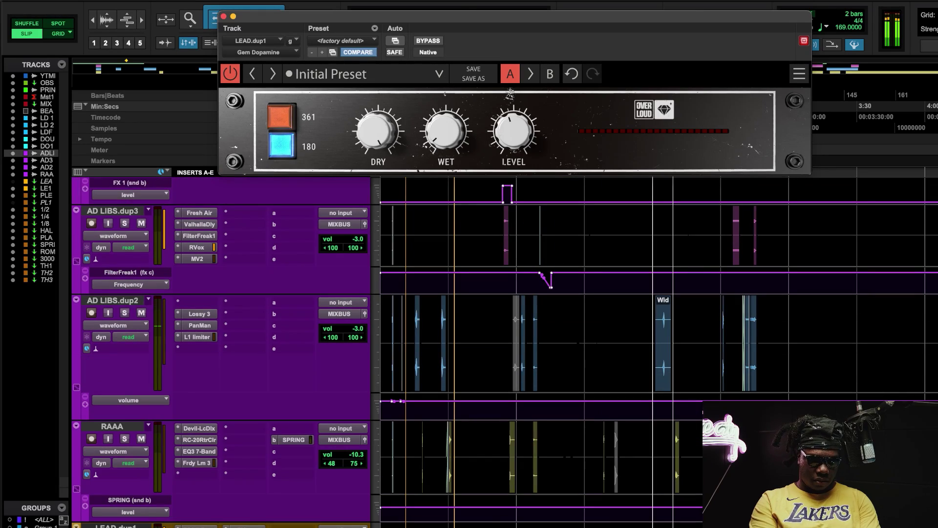
click(426, 41)
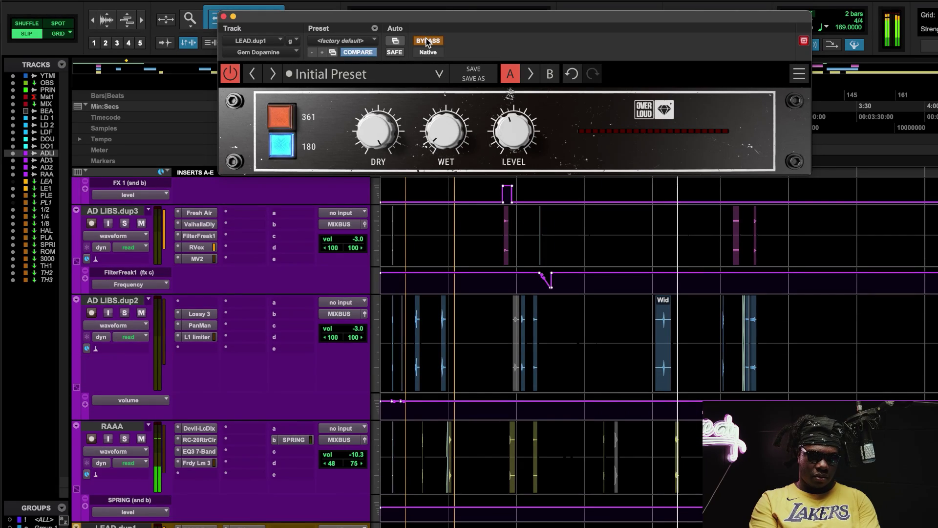
click(426, 41)
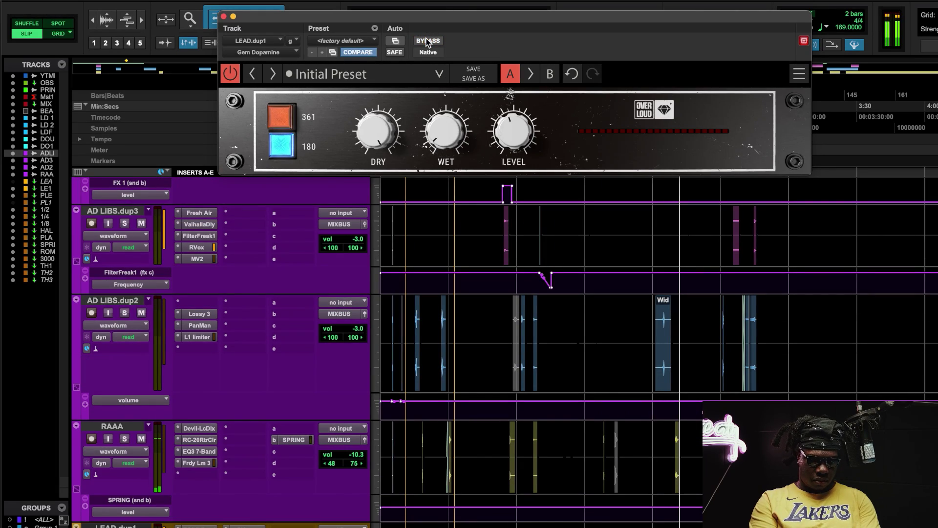
click(224, 16)
key(space)
scroll(294, 313, down, 5)
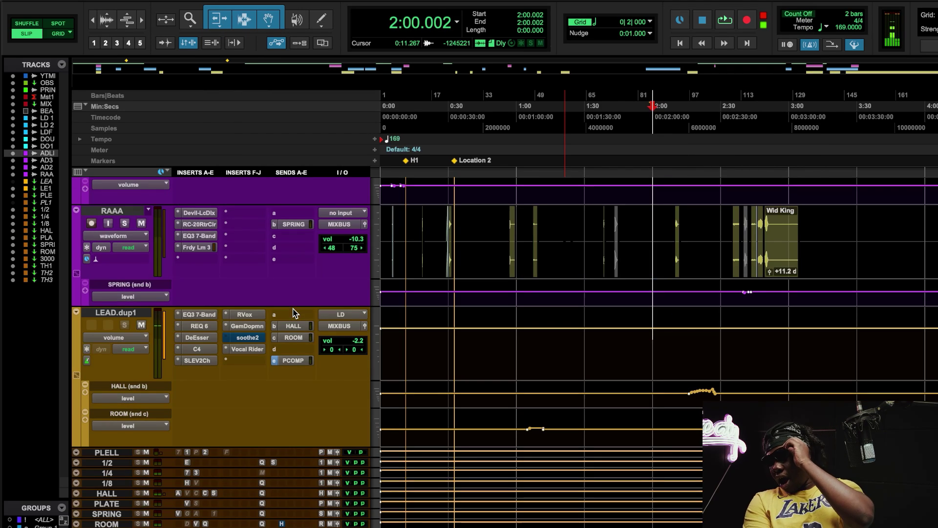
Open soothe2 on LEAD.dup1, compare it bypassed and active during playback, and stop playback with the plugin closed.
click(247, 337)
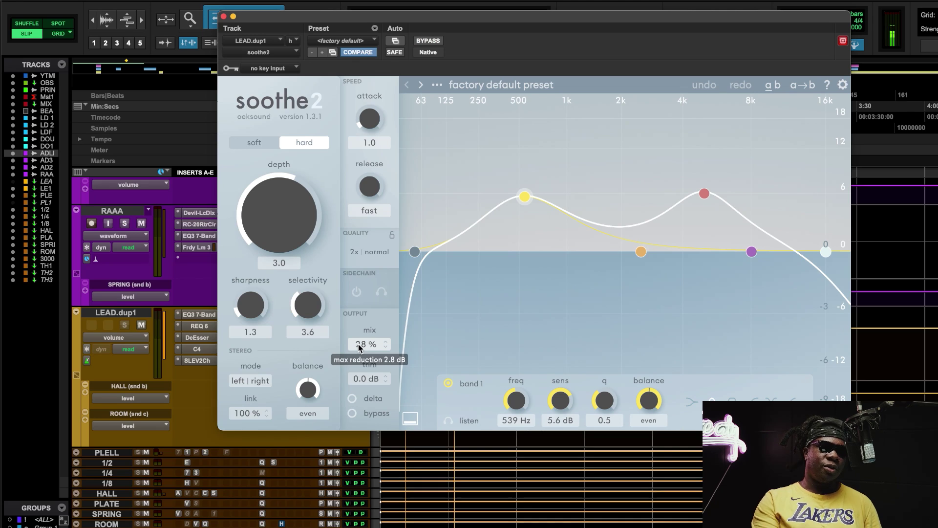
mouse_move(359, 344)
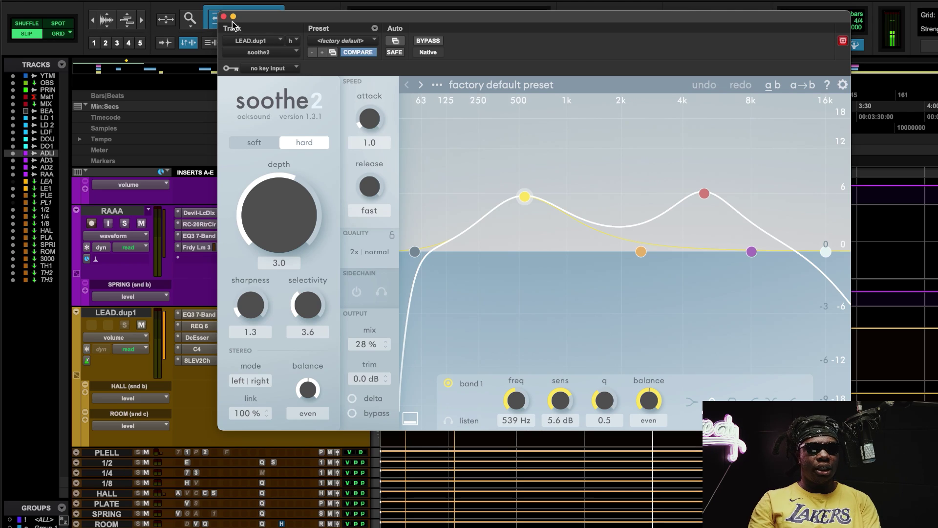
click(428, 41)
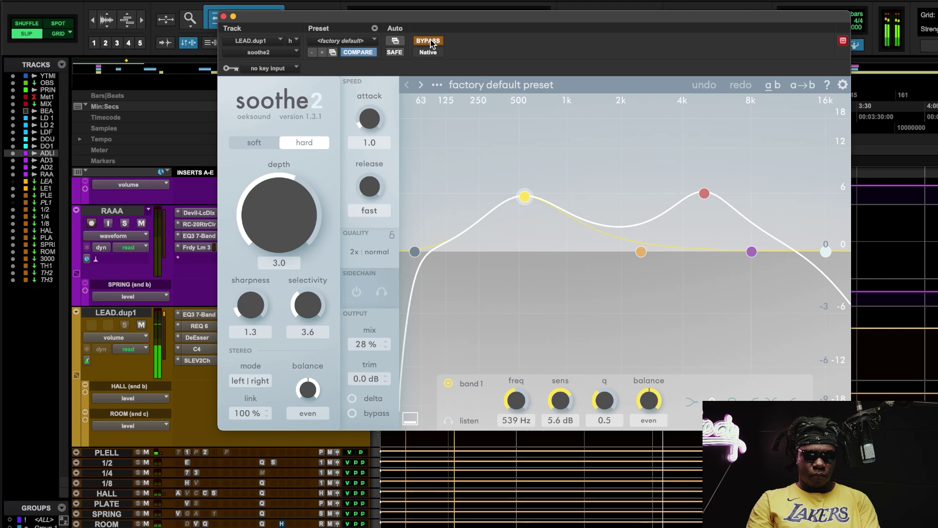
click(430, 40)
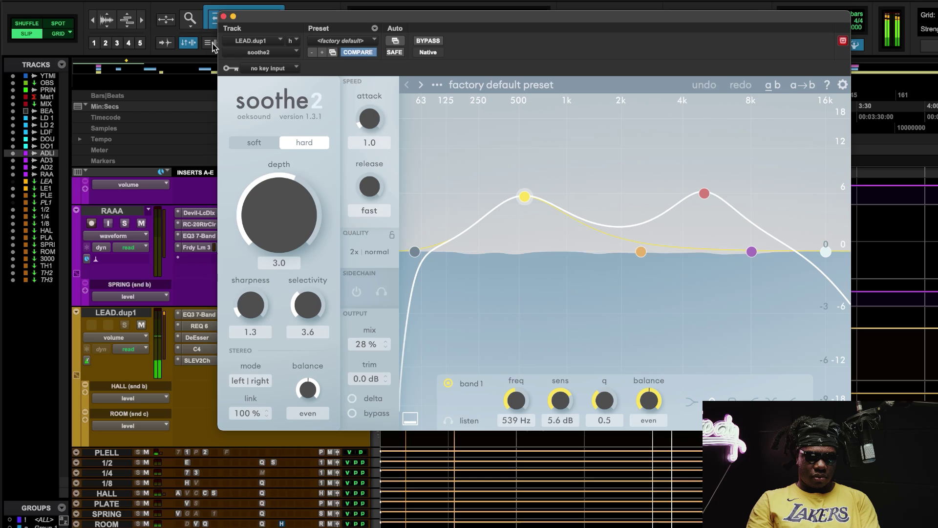
click(223, 17)
key(space)
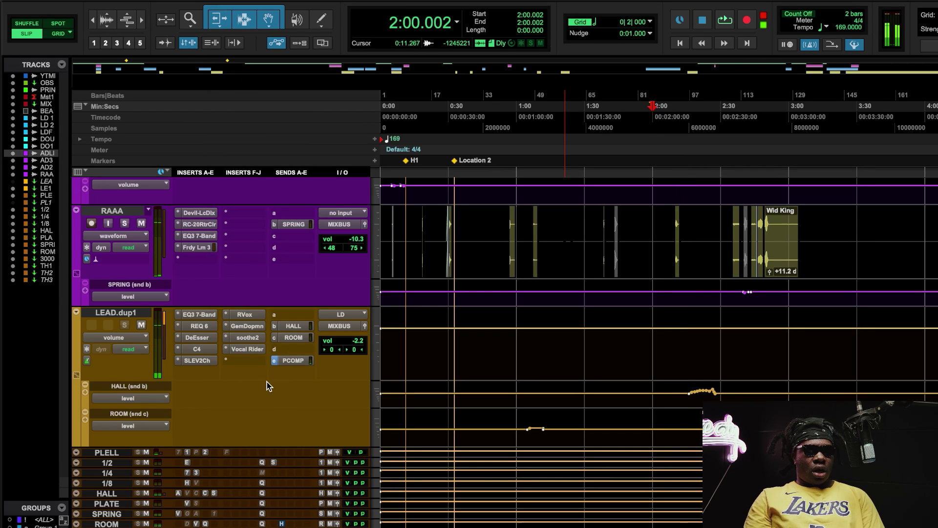
Expand the PLELL track and open its UA 175-B compressor, switching the compressor's power off and back on.
scroll(145, 436, up, 3)
scroll(145, 436, down, 5)
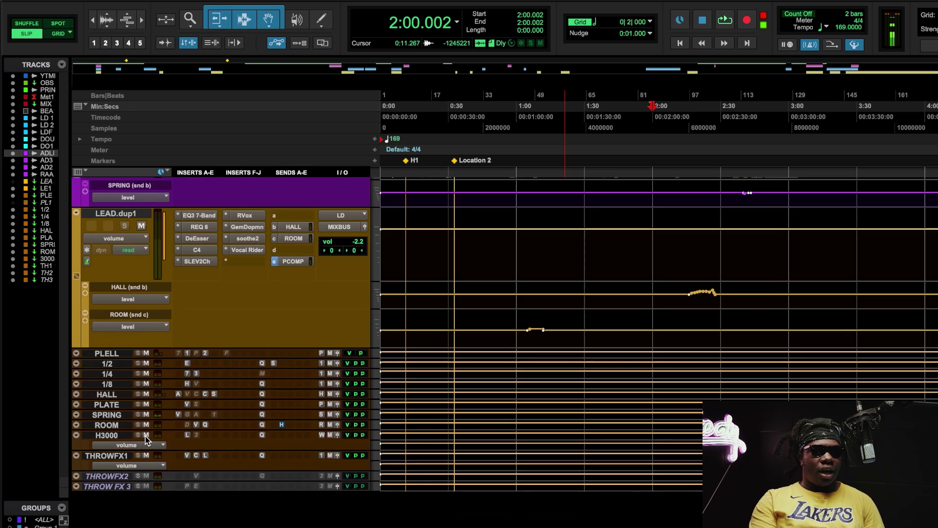
click(106, 353)
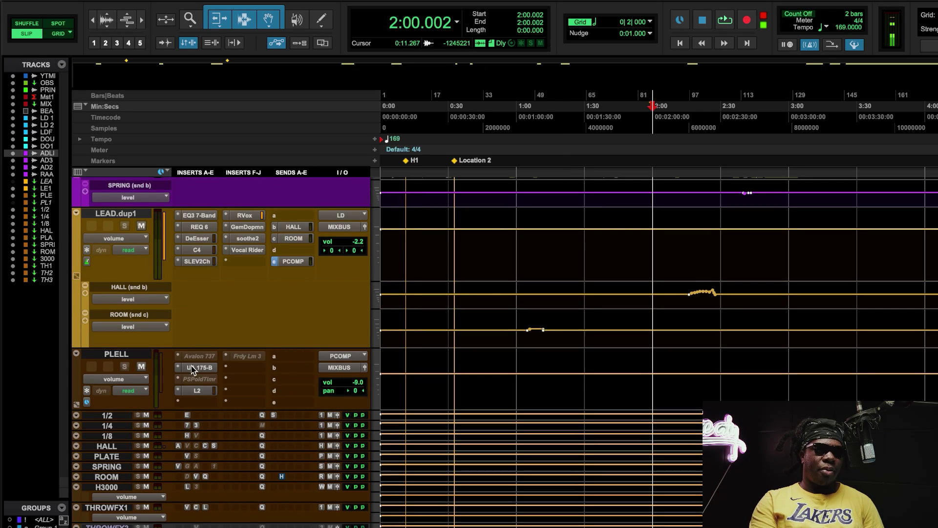
click(202, 366)
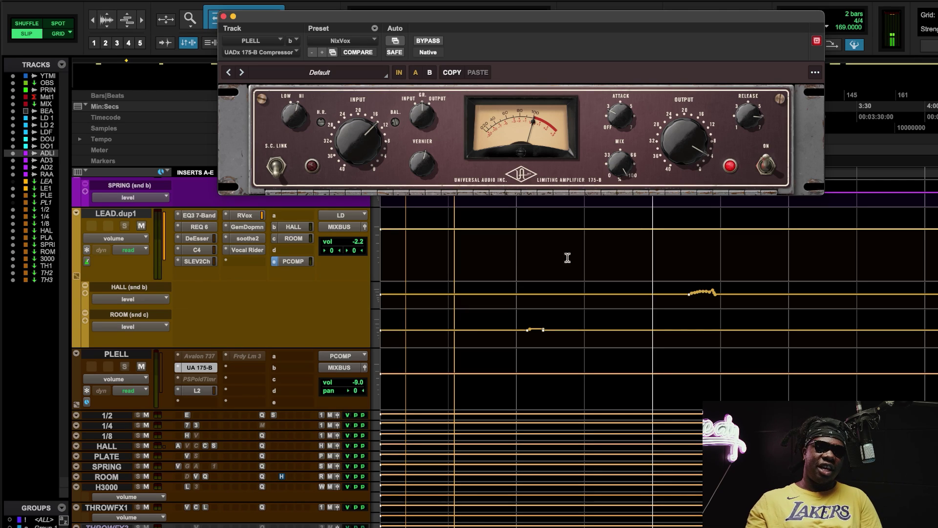
click(762, 167)
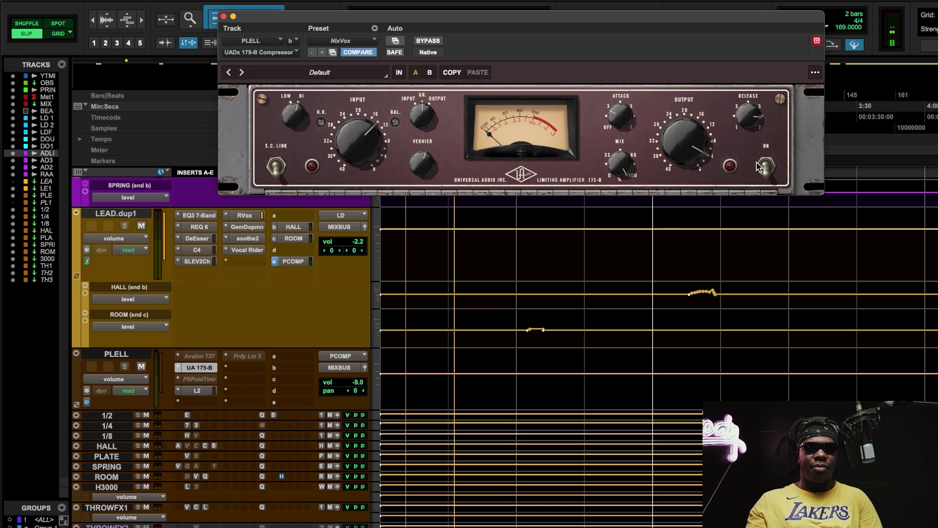
click(763, 166)
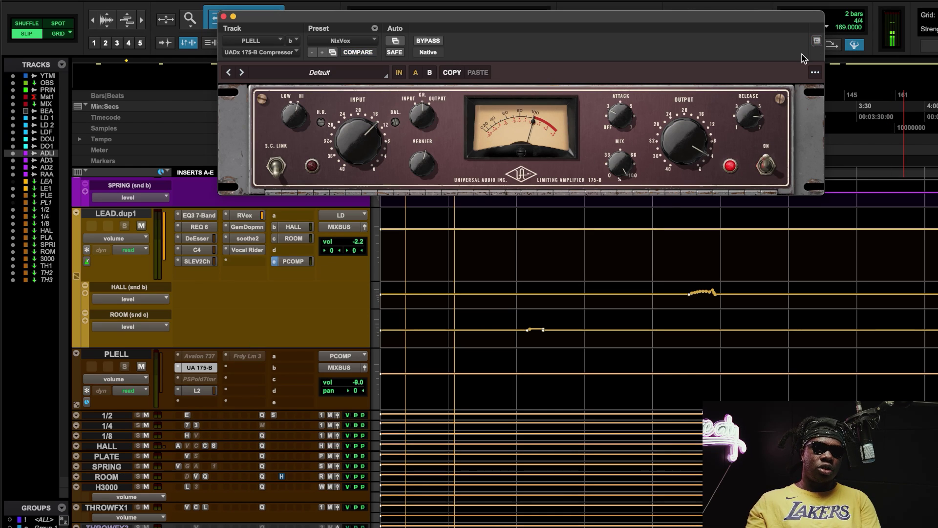
Open L2 on PLELL below the compressor, compare L2 bypassed and active during playback, and stop with both plugins closed.
click(197, 390)
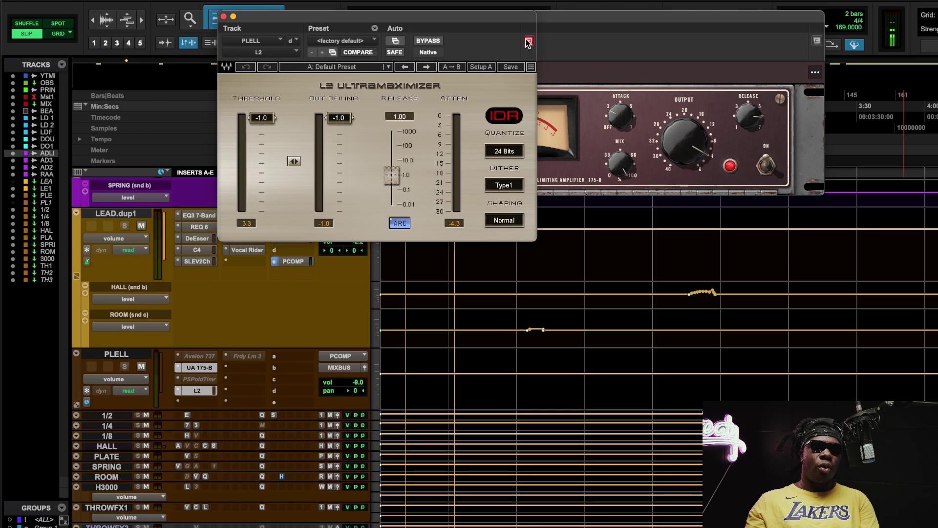
drag(520, 20, 585, 211)
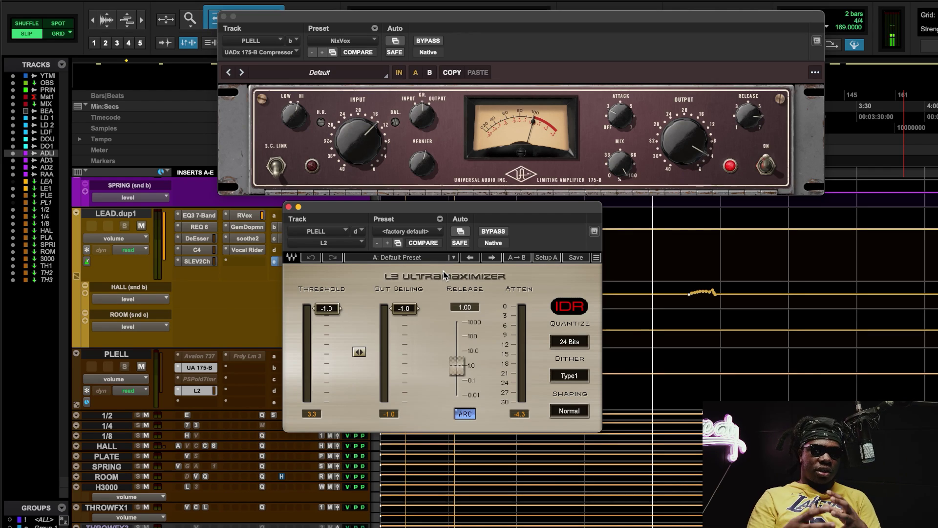
key(space)
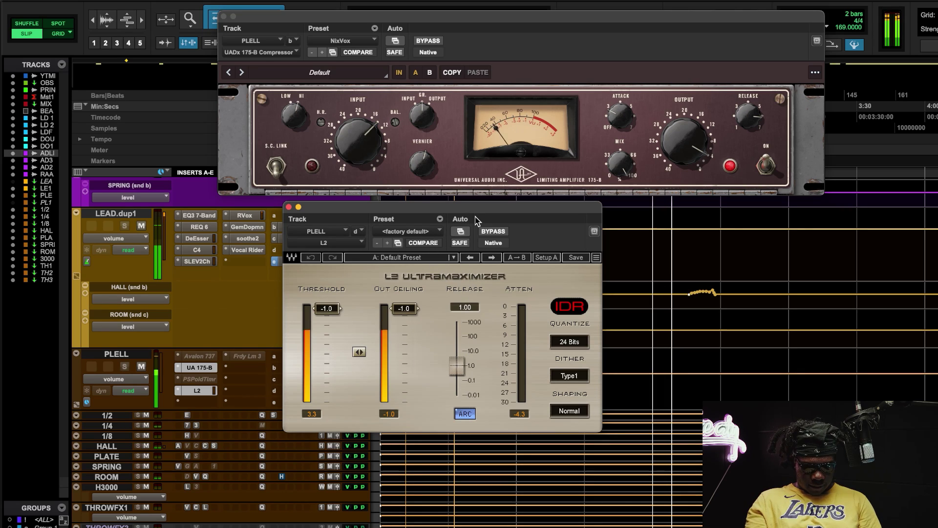
click(486, 232)
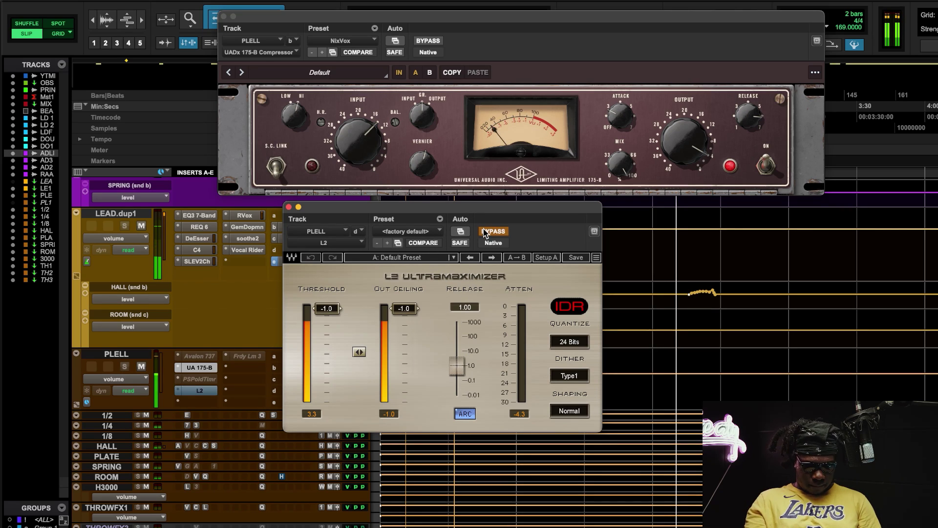
click(486, 231)
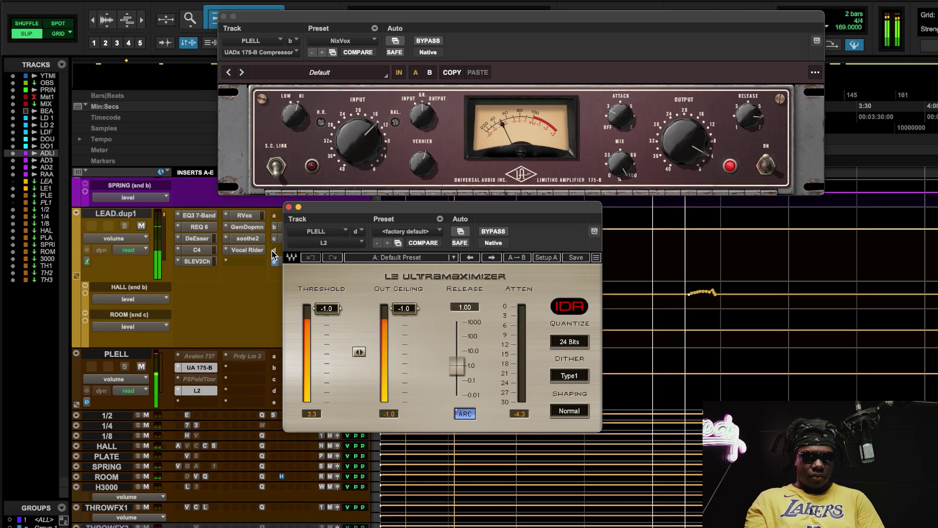
click(289, 206)
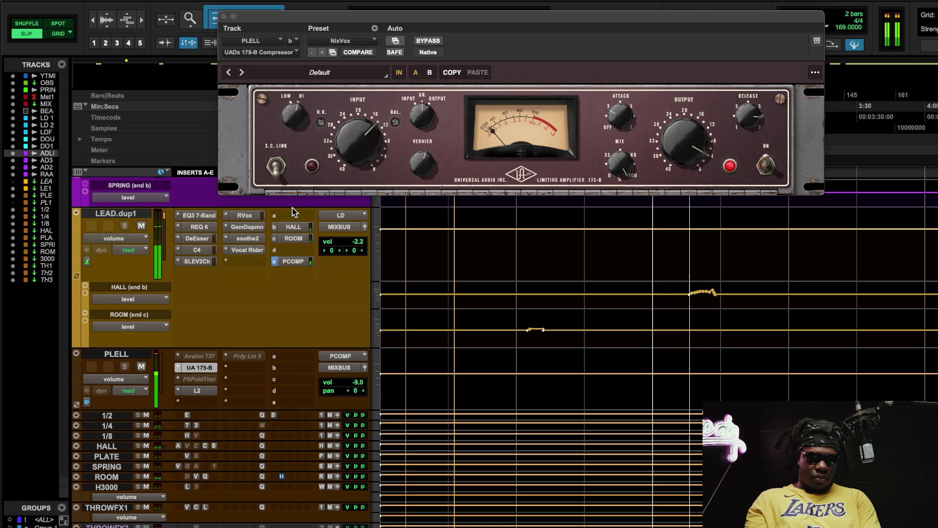
click(224, 16)
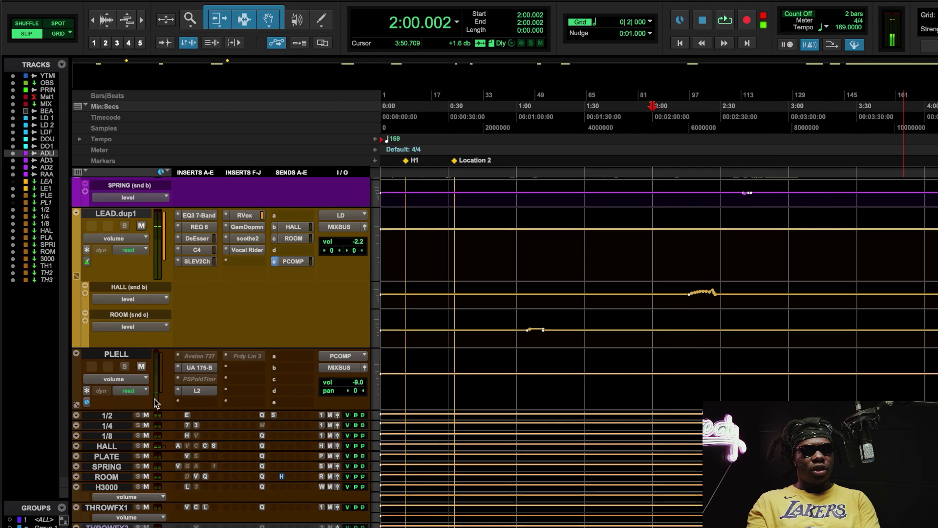
Collapse the PLELL track to its minimum height and look through the session's tracks from the effect returns up to YT MIC.
drag(141, 409, 148, 351)
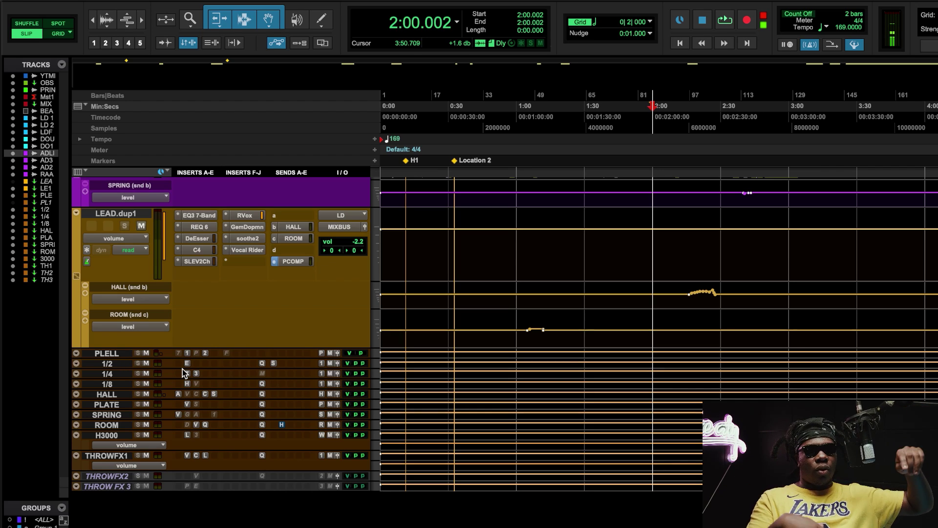
scroll(182, 369, up, 6)
scroll(183, 368, down, 6)
scroll(182, 369, up, 5)
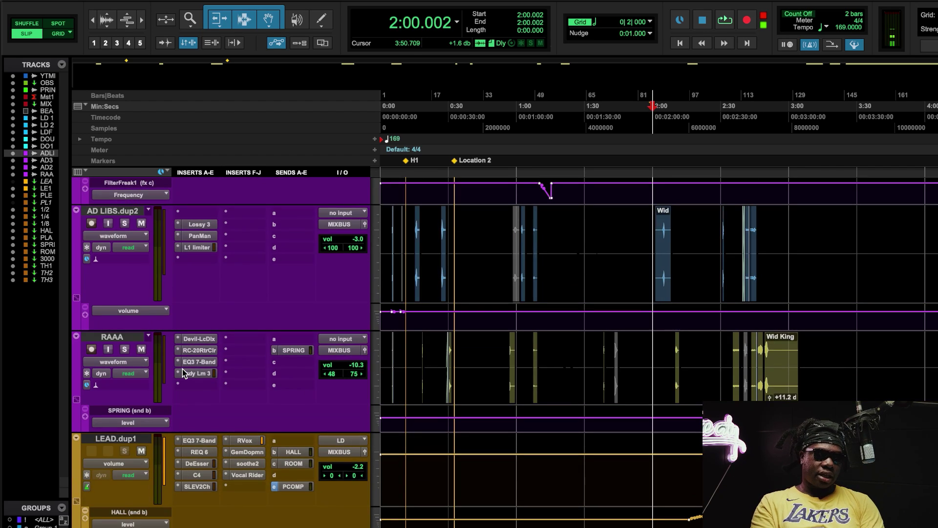
scroll(183, 369, down, 6)
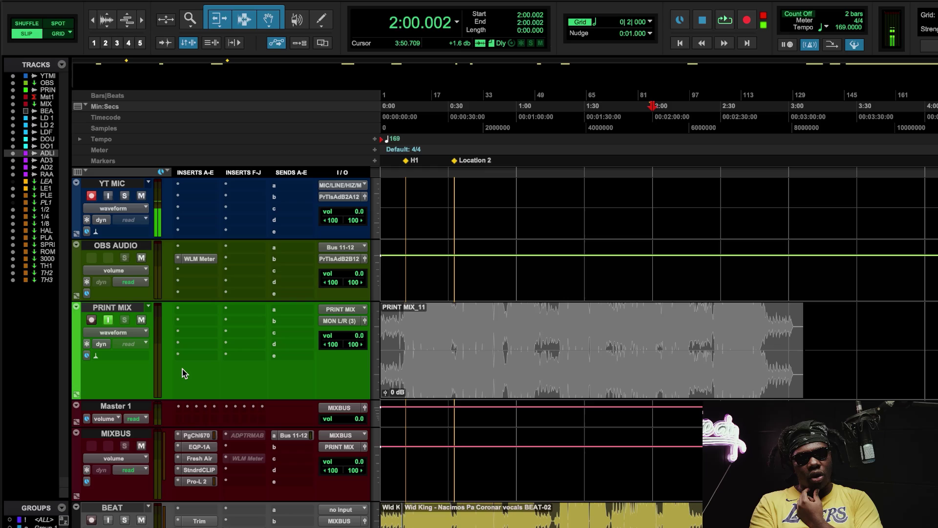
scroll(182, 370, up, 6)
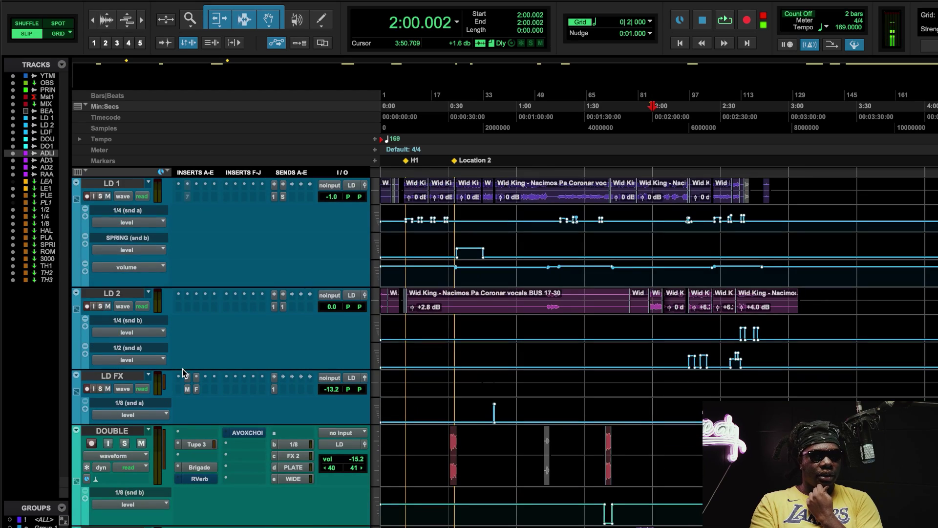
scroll(183, 370, down, 2)
scroll(182, 373, up, 3)
scroll(183, 372, down, 6)
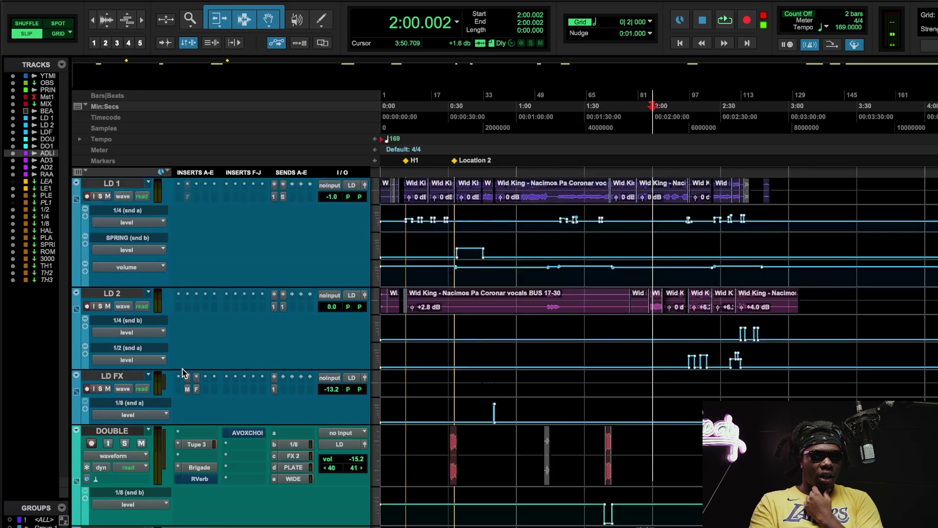
scroll(182, 372, up, 3)
scroll(182, 373, up, 8)
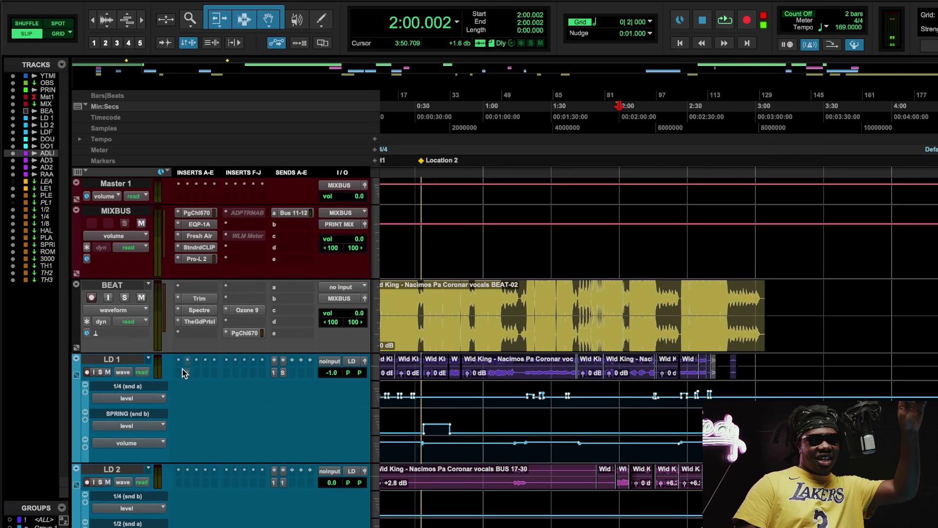
scroll(183, 372, down, 8)
scroll(528, 408, left, 2)
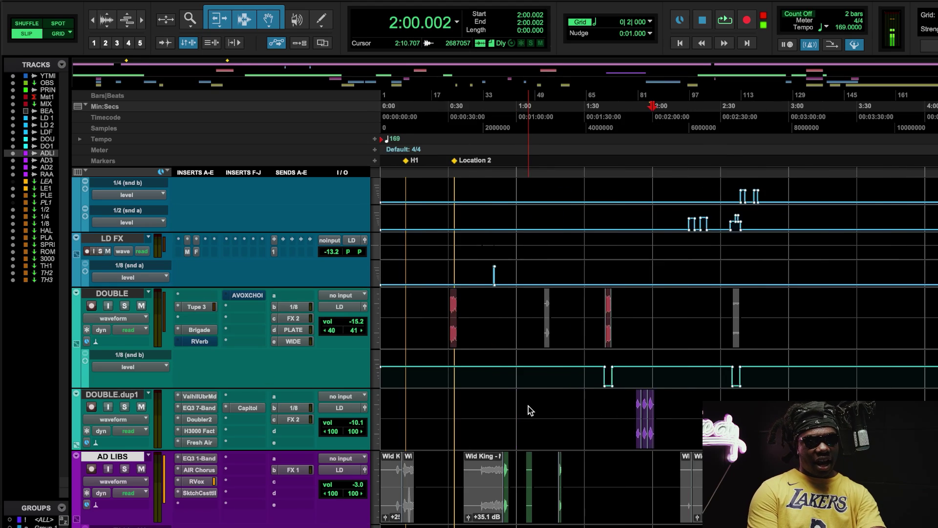
View the Tupe 3 and Brigade Chorus settings on the DOUBLE track, leaving both plugins closed.
key(t)
scroll(529, 406, down, 2)
scroll(529, 408, up, 3)
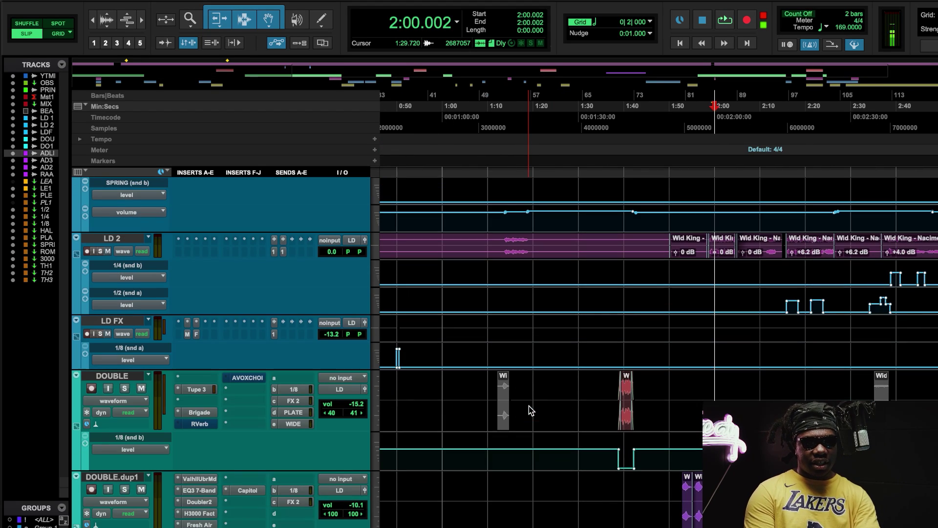
scroll(648, 426, right, 4)
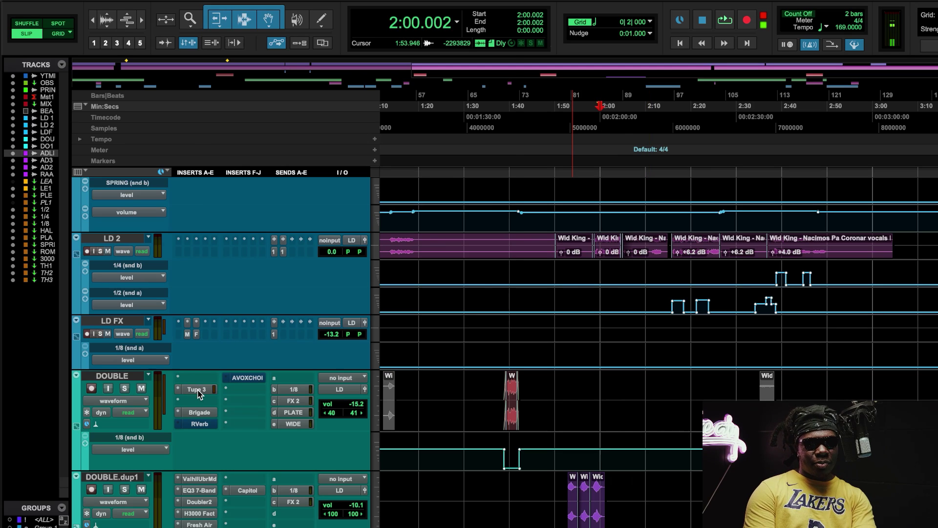
click(200, 390)
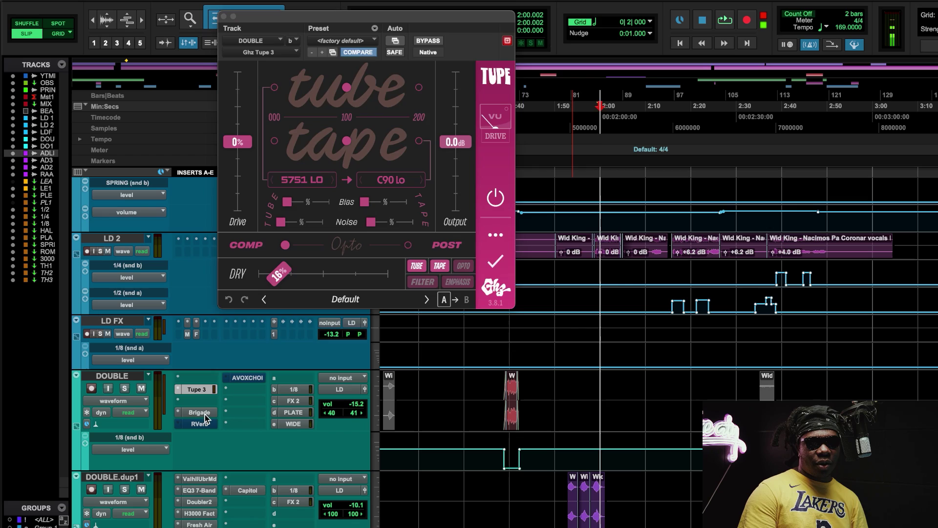
click(204, 414)
click(198, 390)
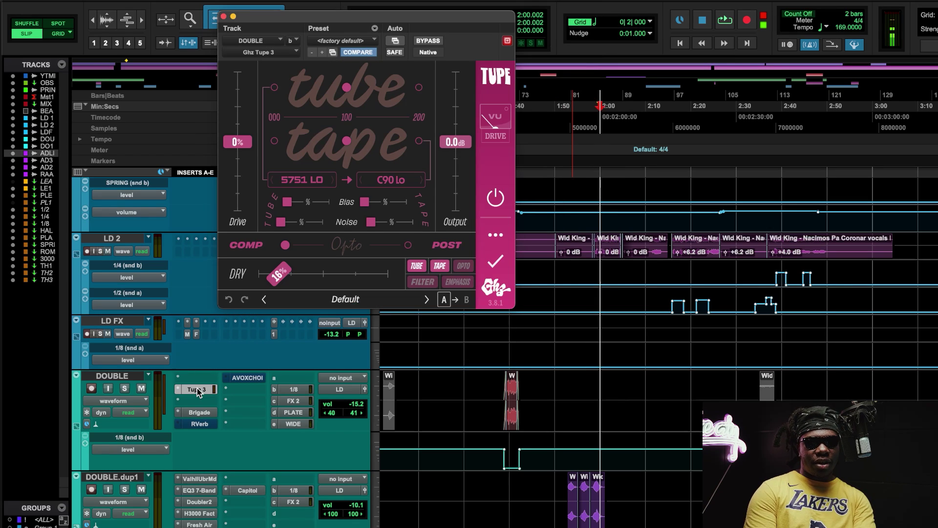
click(203, 414)
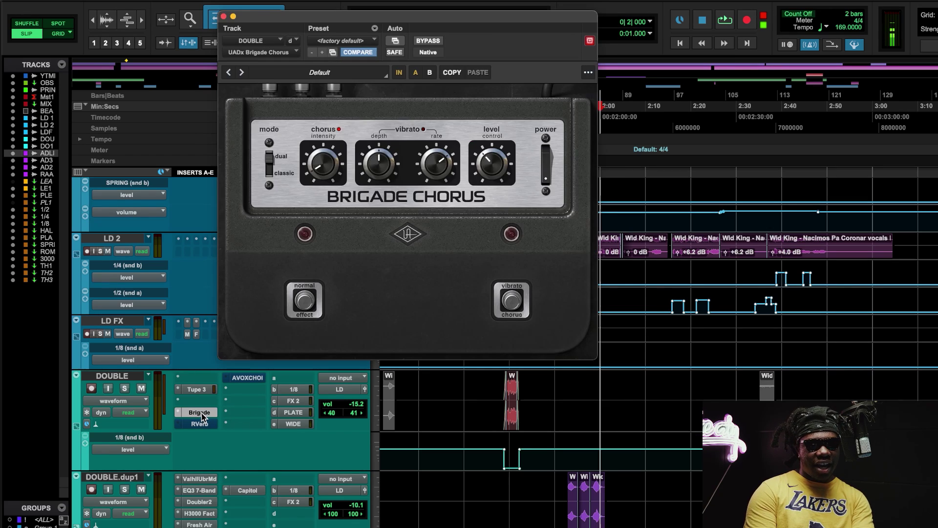
click(202, 414)
Play from 1:37.467 on the timeline with the DOUBLE track muted and unmuted for comparison, and stop playback.
click(498, 108)
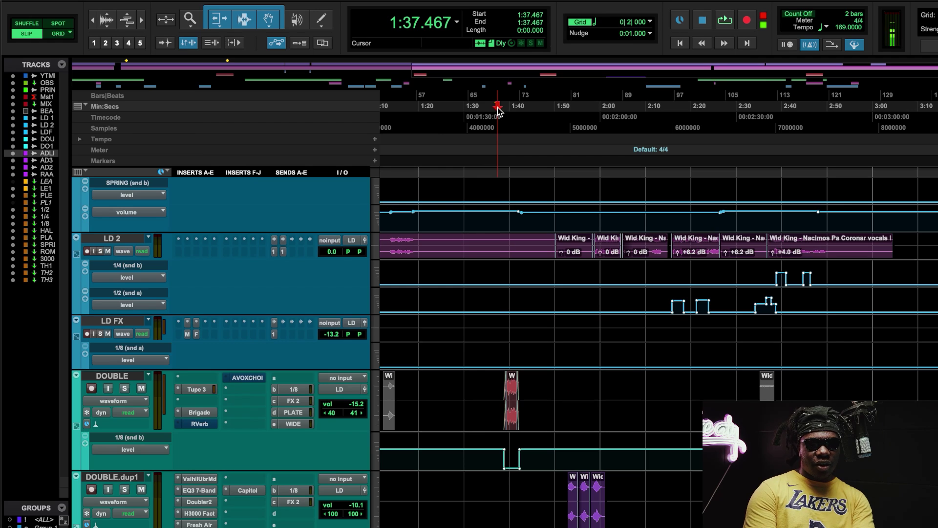
key(space)
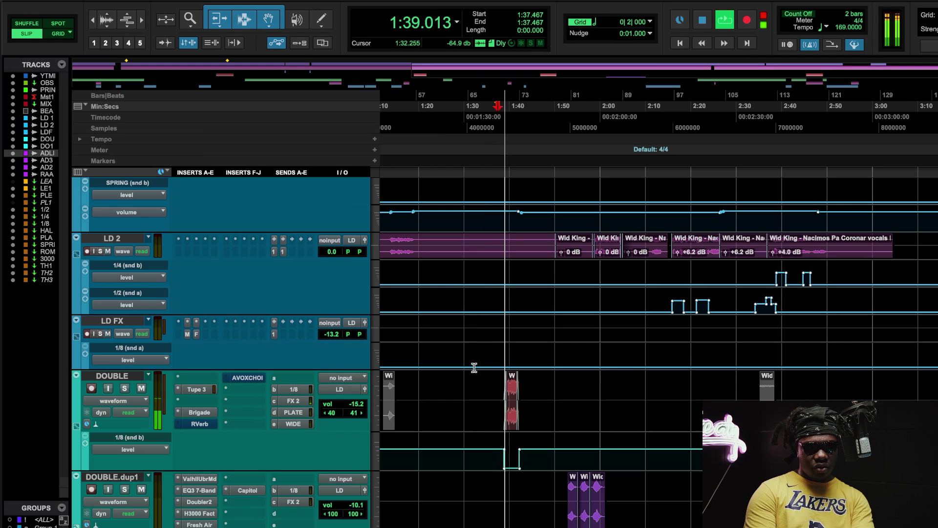
key(space)
click(141, 389)
key(space)
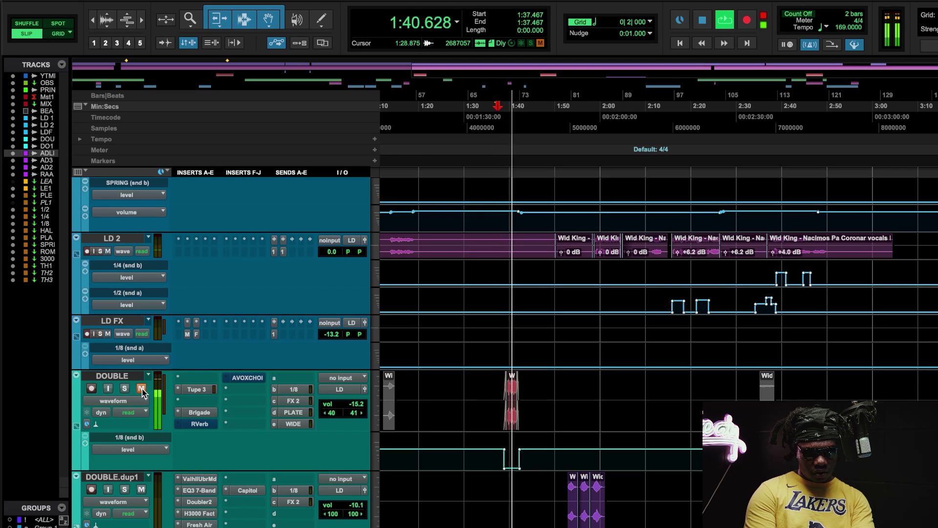
key(space)
key(space)
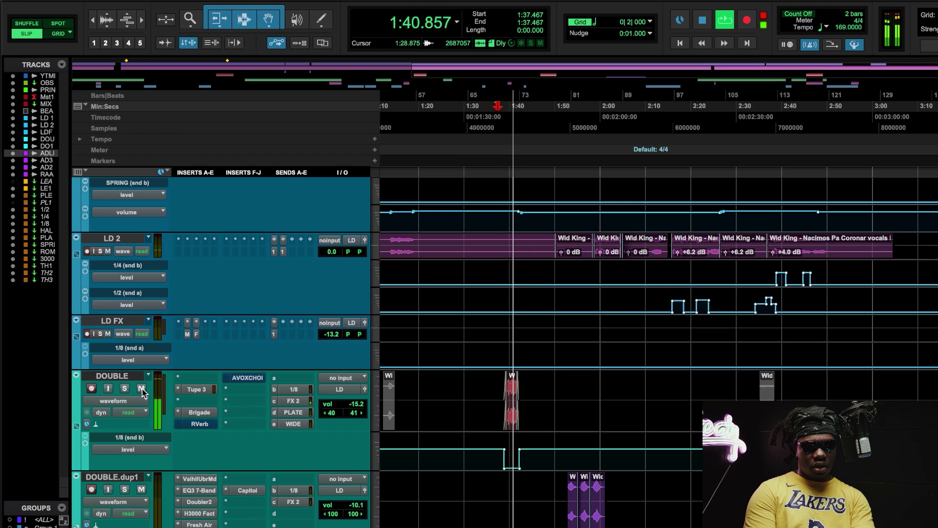
scroll(579, 366, down, 4)
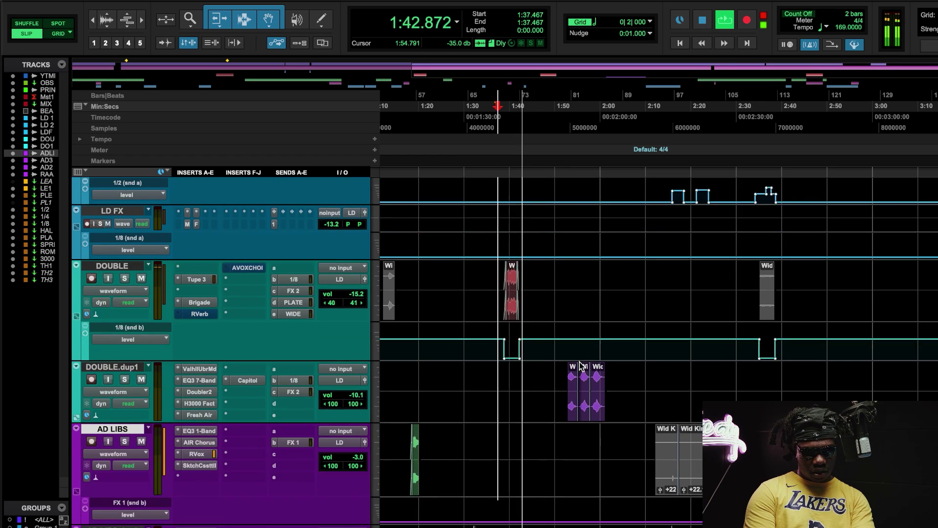
key(r)
scroll(579, 366, up, 3)
scroll(579, 366, left, 1)
key(space)
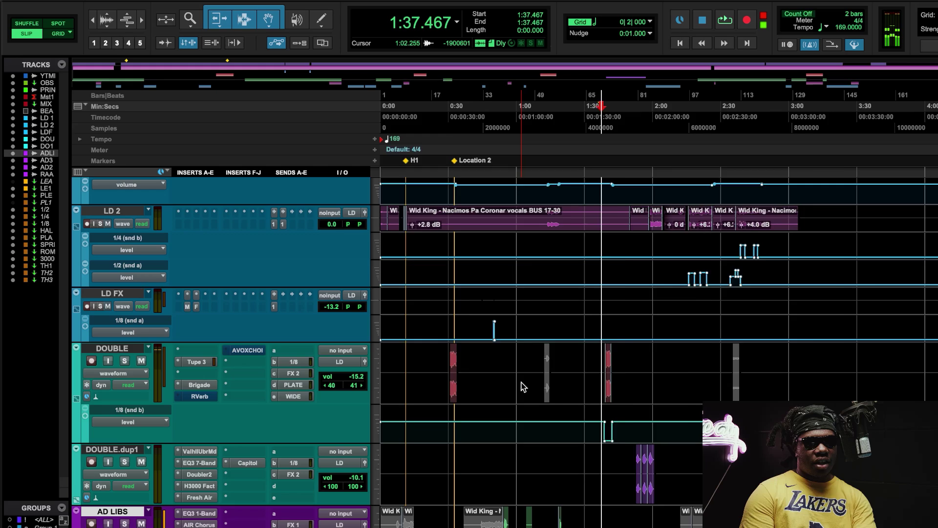
Locate the first clip on the DOUBLE track and place the playback position just before it at 0:30.141.
key(t)
scroll(588, 388, up, 1)
scroll(588, 389, left, 3)
key(r)
key(t)
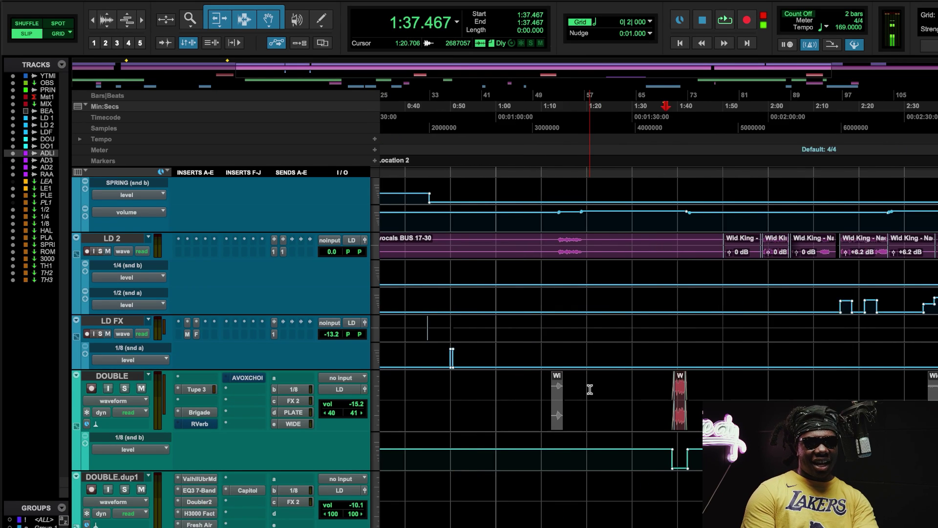
scroll(591, 391, left, 3)
click(523, 121)
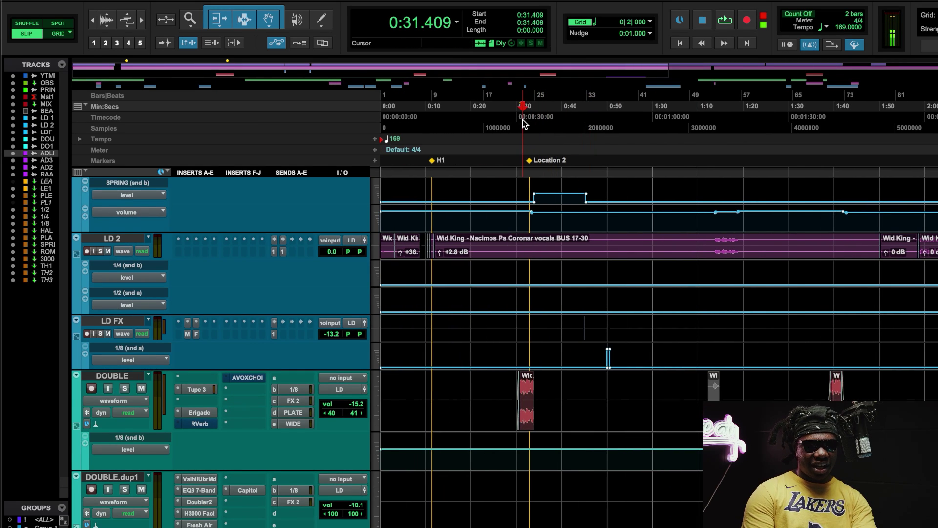
click(517, 121)
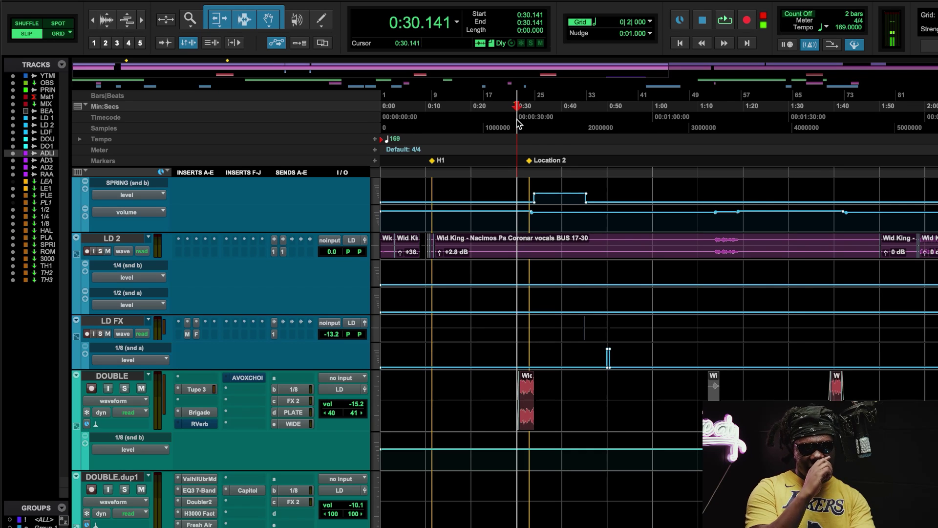
Find the purple clips on DOUBLE.dup1 around 1:52 and select the first clip, followed by the second, to point them out.
scroll(507, 317, down, 3)
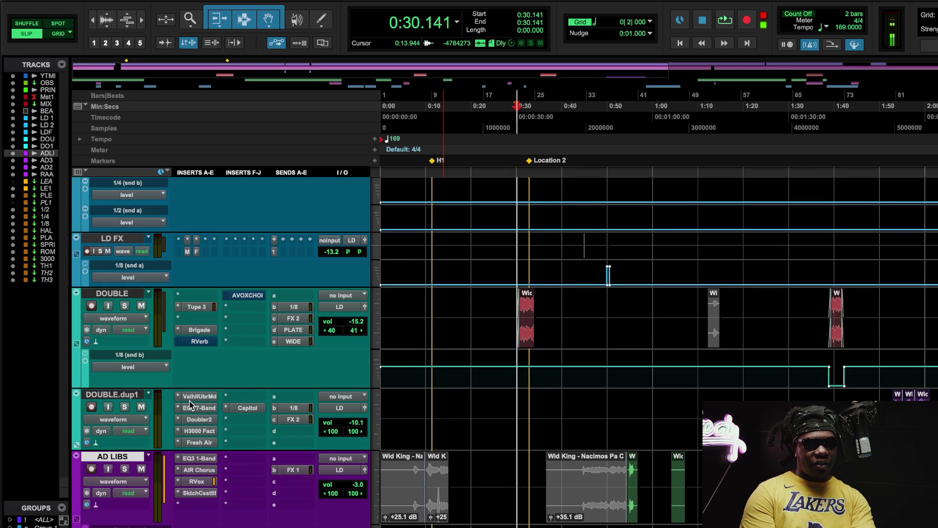
key(r)
scroll(589, 410, up, 3)
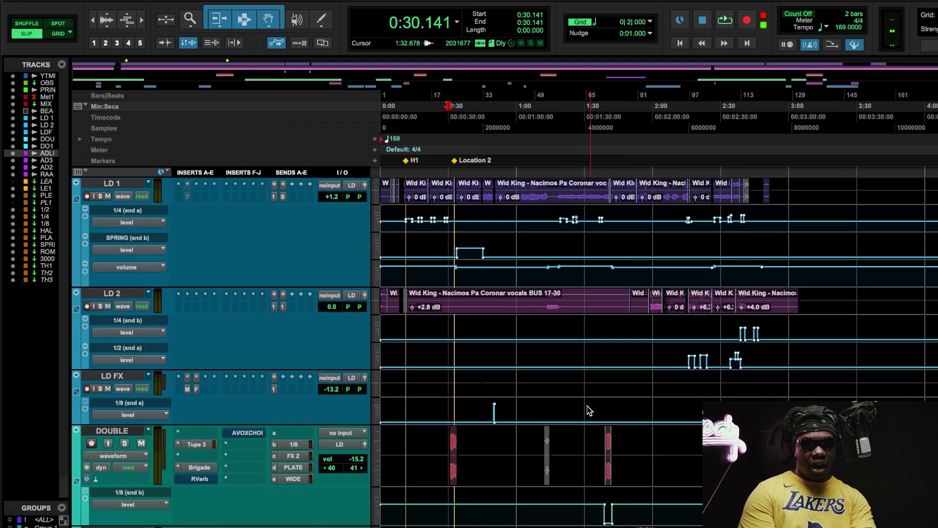
scroll(589, 409, down, 4)
click(636, 107)
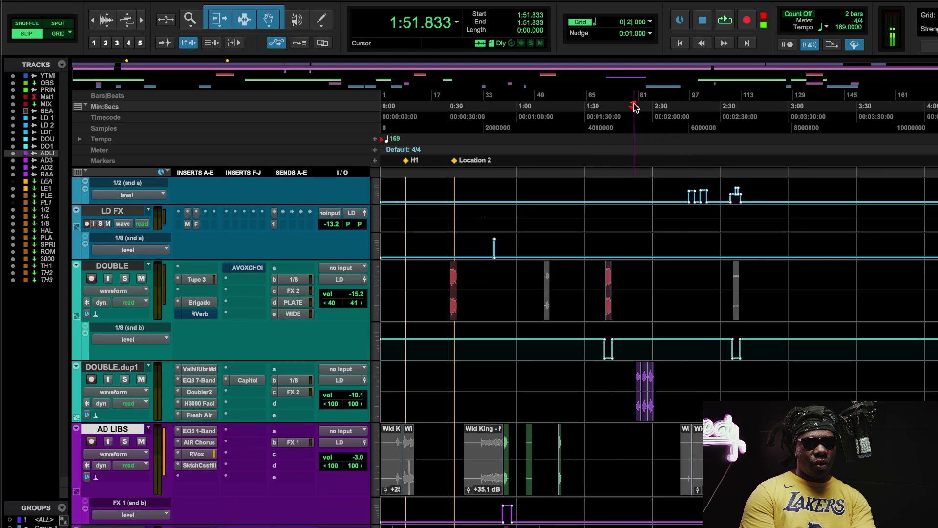
key(t)
click(634, 106)
key(t)
key(t)
scroll(718, 303, right, 5)
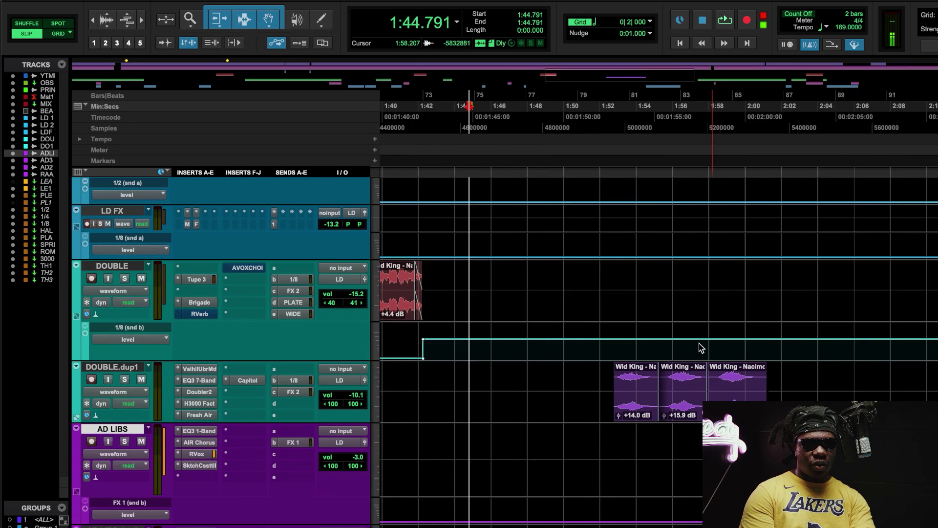
click(634, 402)
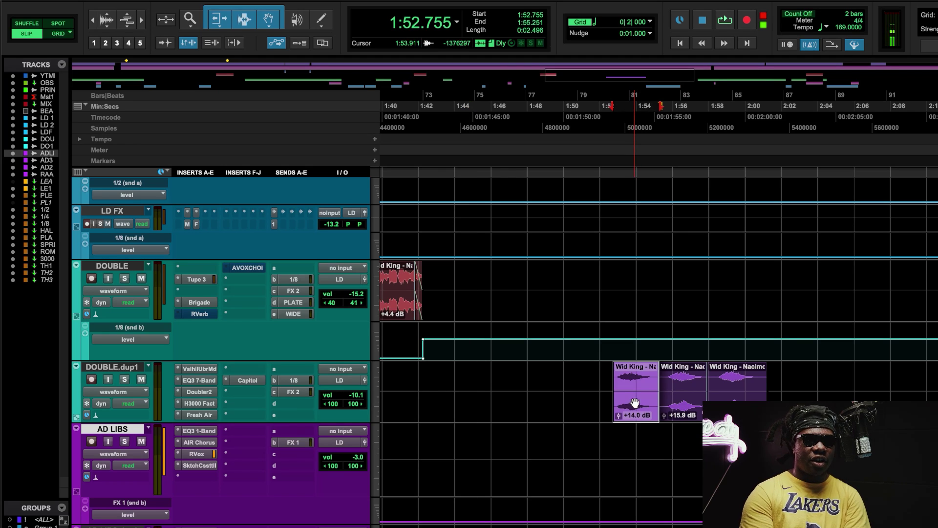
click(672, 401)
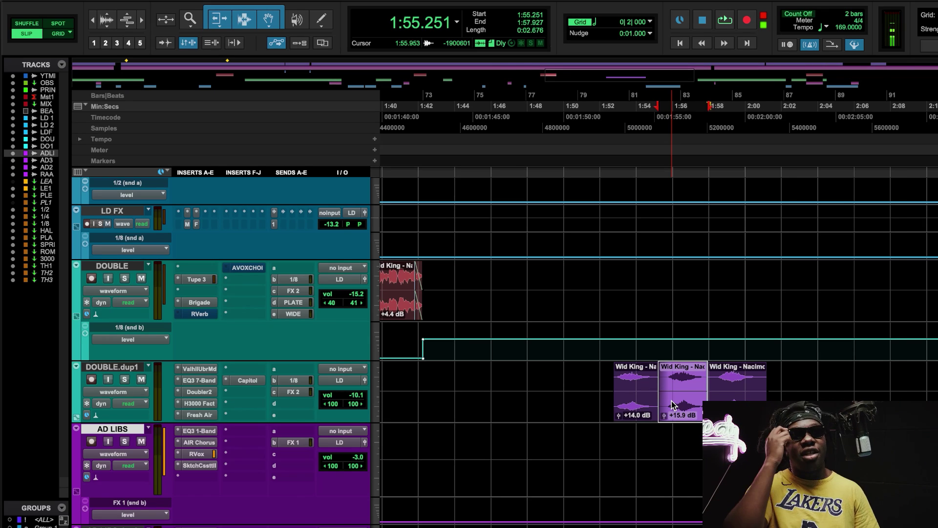
Open ValhallaÜberMod on DOUBLE.dup1, keep its window clear of the clips, and play from 1:50.918.
click(598, 97)
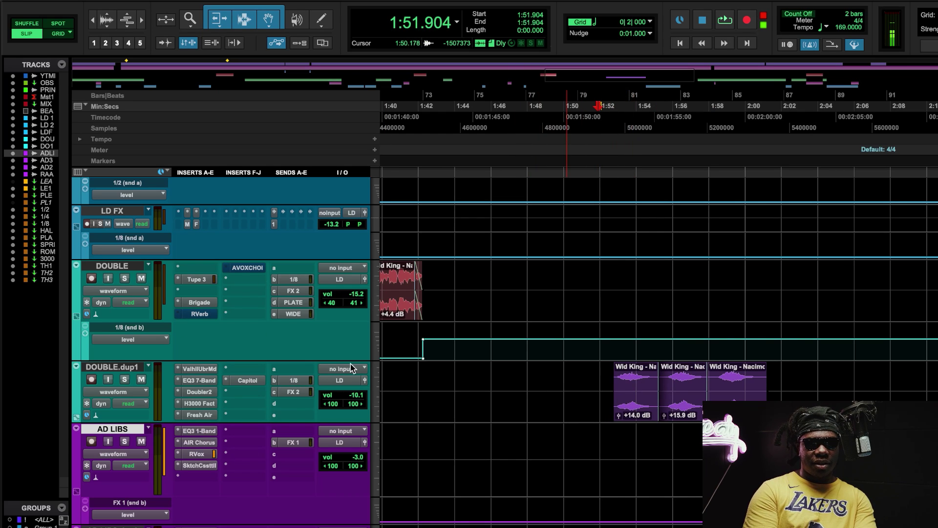
click(198, 370)
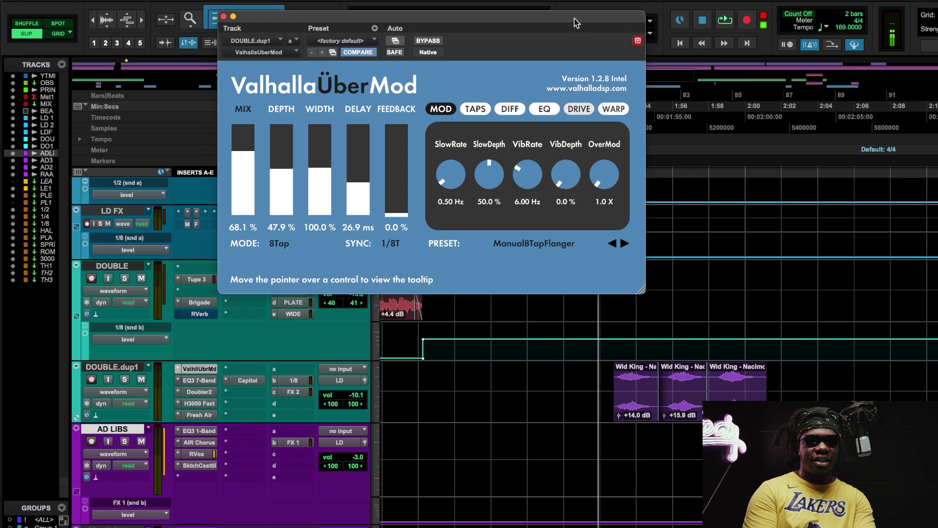
drag(574, 19, 413, 36)
key(space)
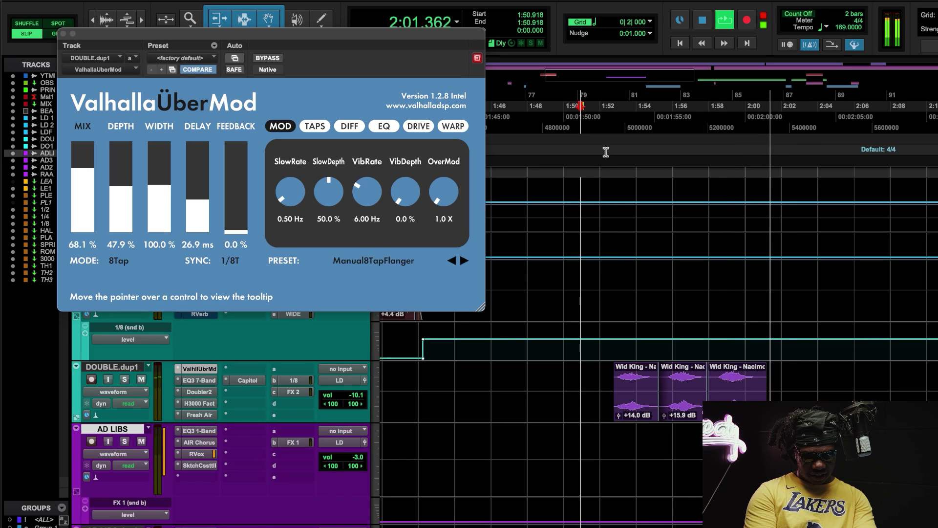
Stop playback and review the EQ3 7-Band settings on the DOUBLE.dup1 track.
key(space)
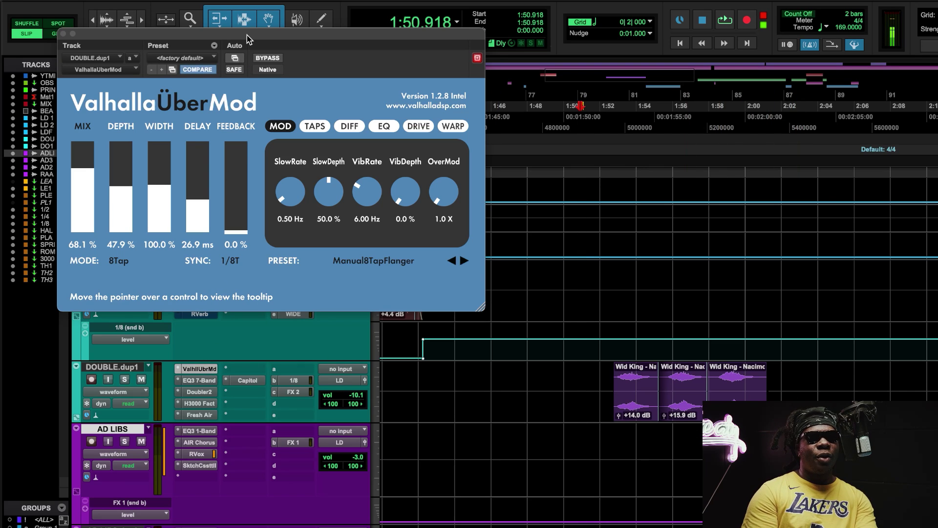
drag(246, 36, 371, 97)
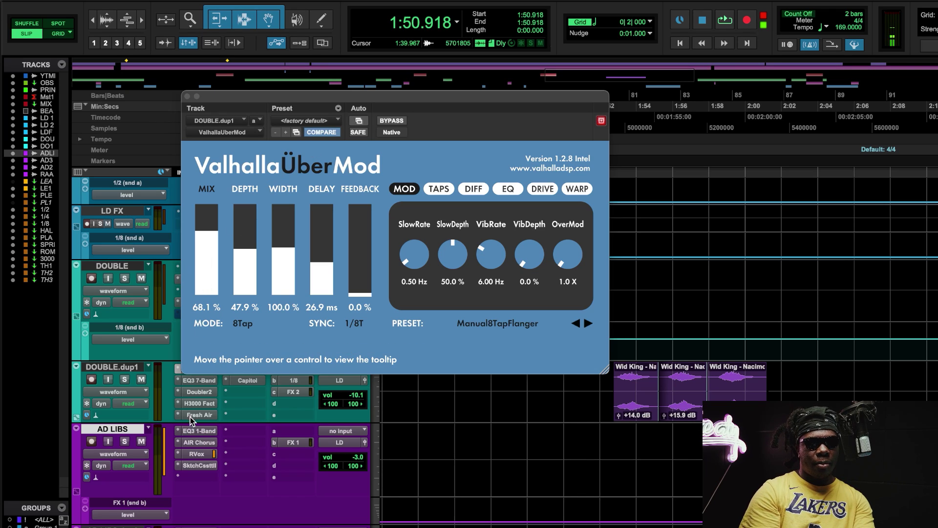
click(195, 379)
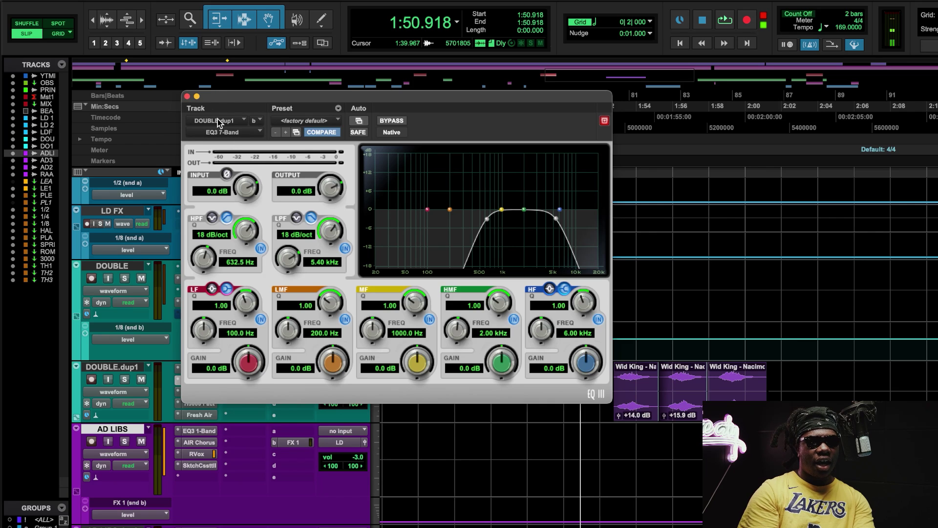
click(188, 96)
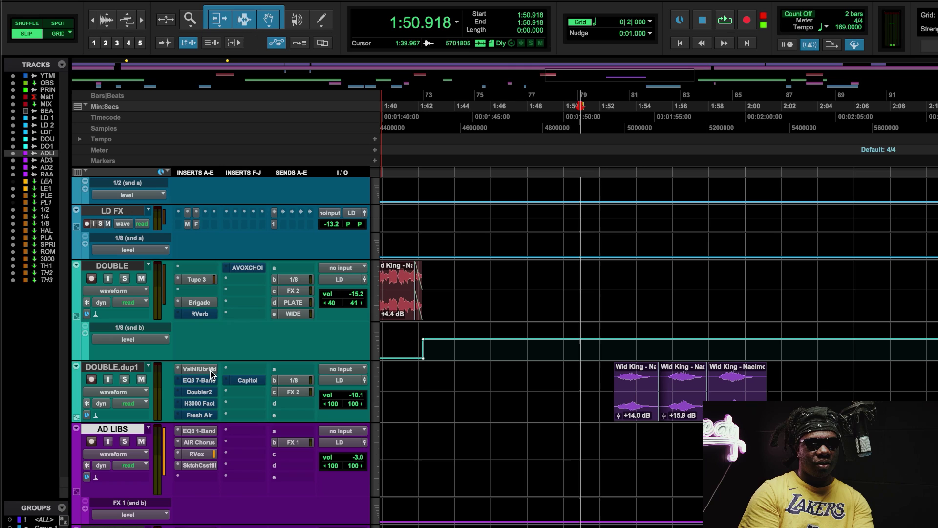
Audition DOUBLE.dup1 with its inserts bypassed, try its volume at +3.6 dB, and undo the volume change.
key(space)
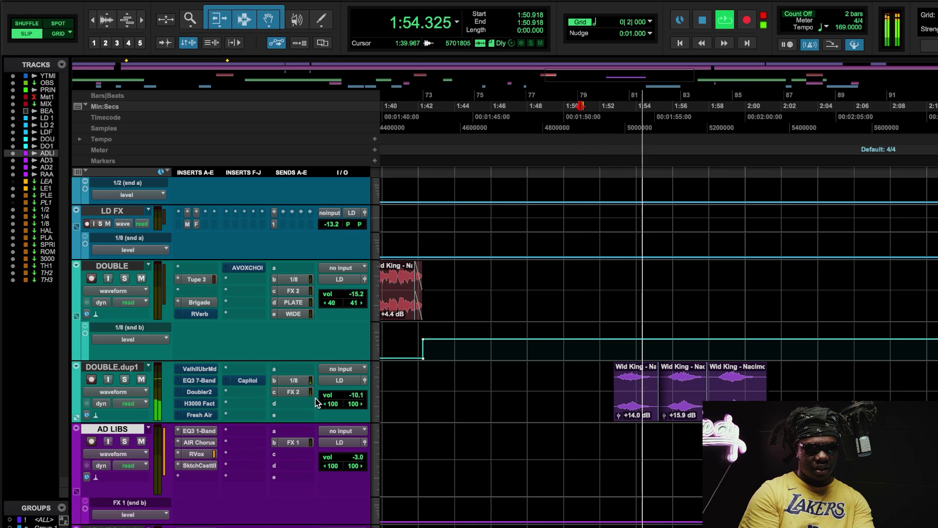
drag(345, 404, 350, 387)
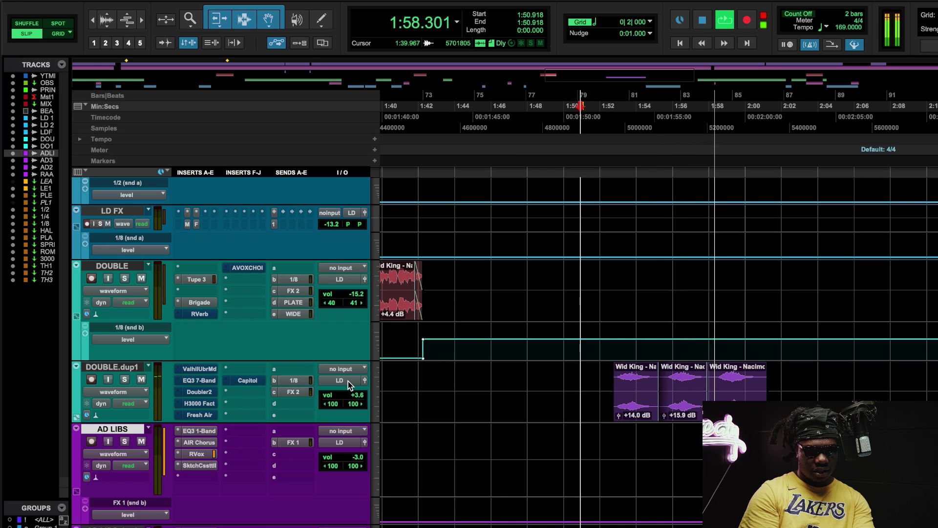
click(122, 0)
click(128, 0)
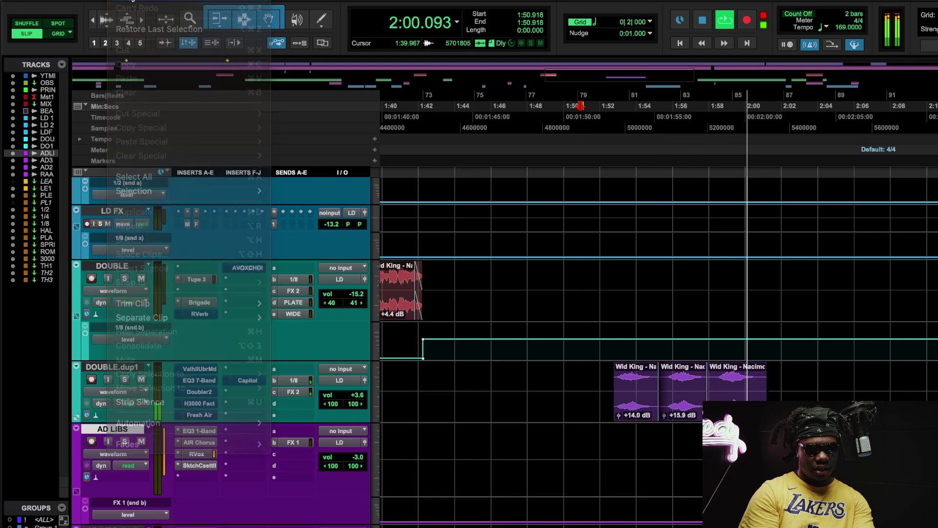
key(space)
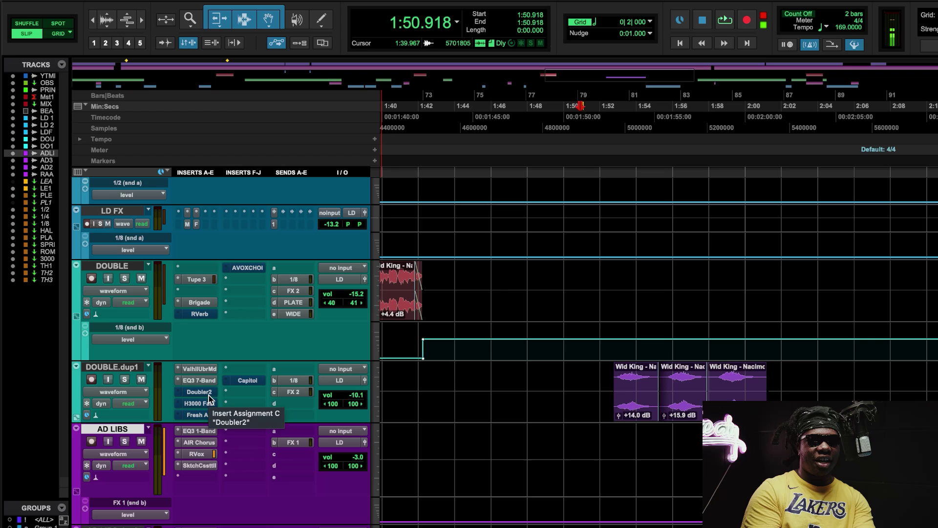
Check the EQ3 7-Band on DOUBLE.dup1 and take ValhallaUberMod, EQ3 7-Band and Doubler2 out of bypass.
click(199, 380)
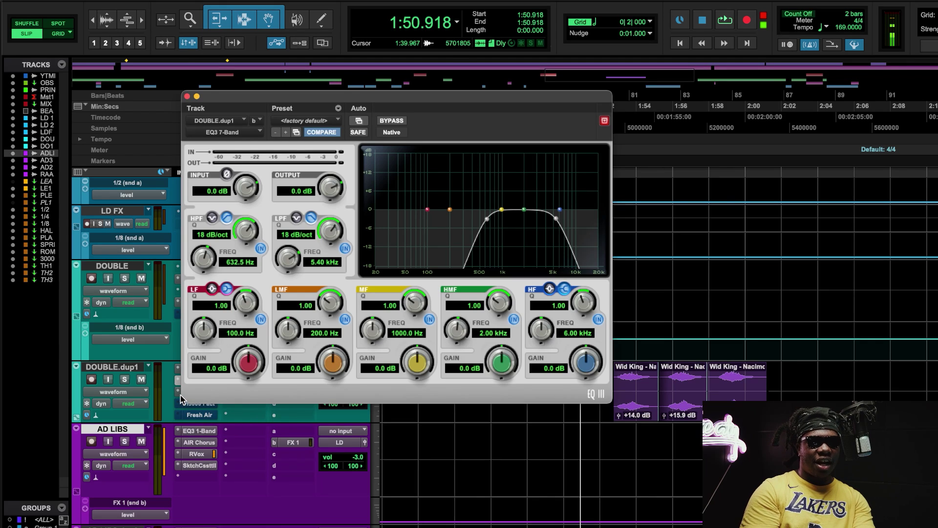
click(180, 398)
click(187, 98)
click(187, 97)
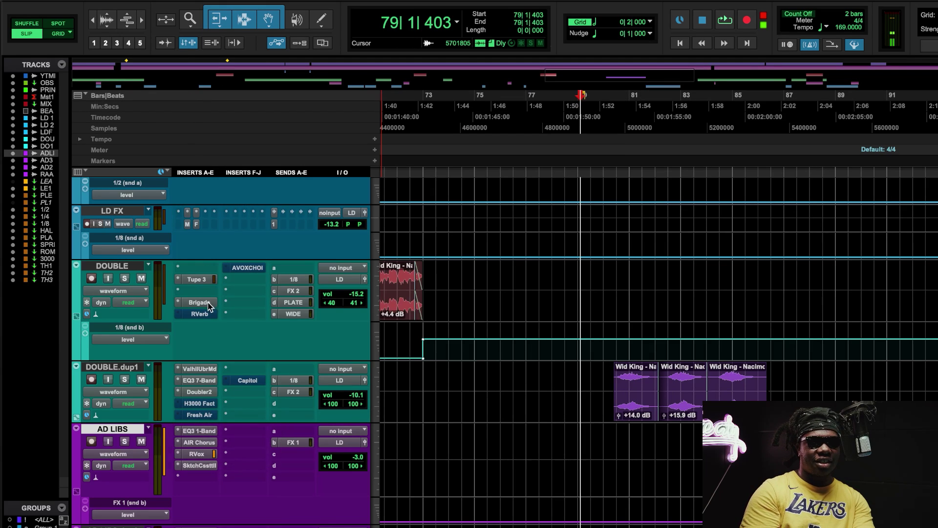
click(211, 394)
click(211, 393)
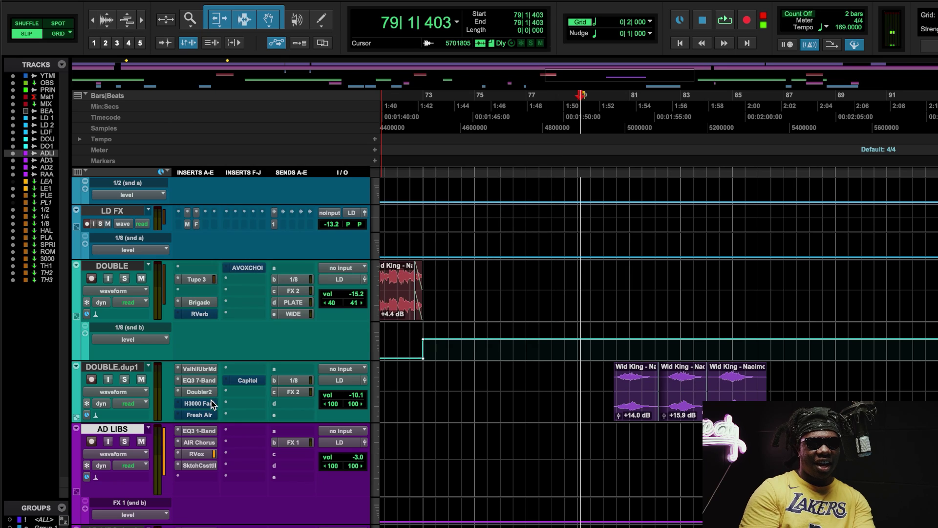
Review the H3000 Factory and Fresh Air settings on DOUBLE.dup1 and take the remaining inserts out of bypass.
click(200, 403)
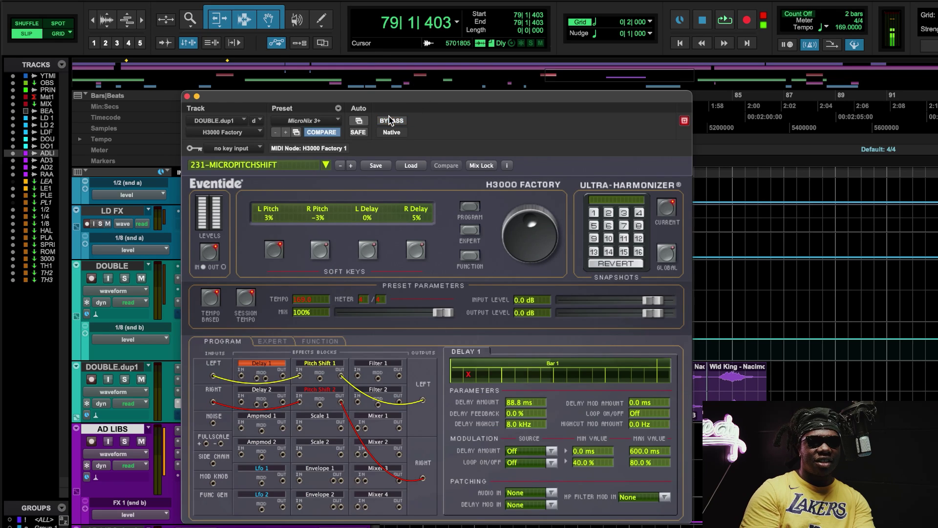
click(187, 97)
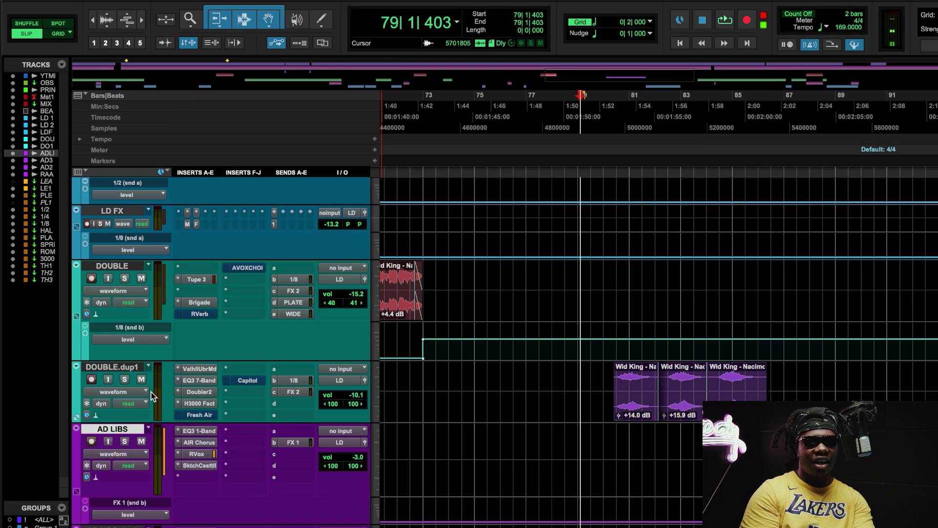
click(199, 414)
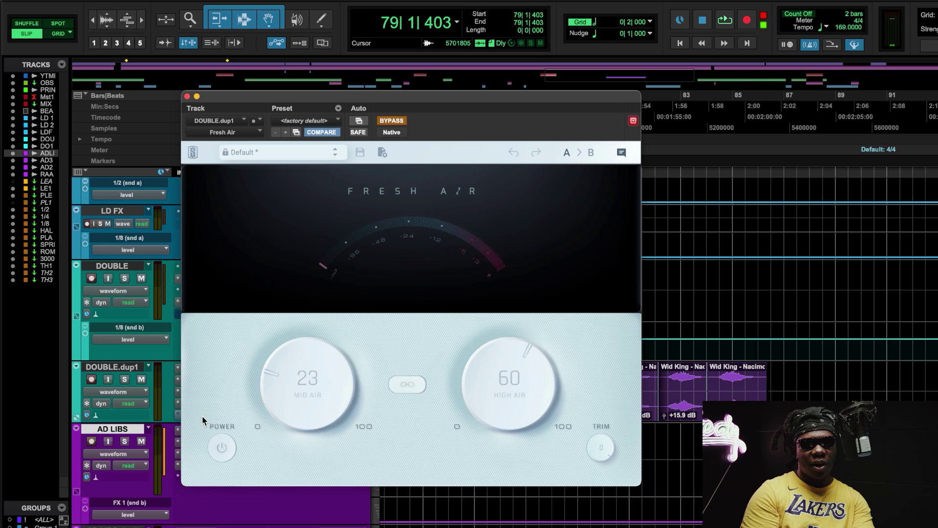
click(187, 97)
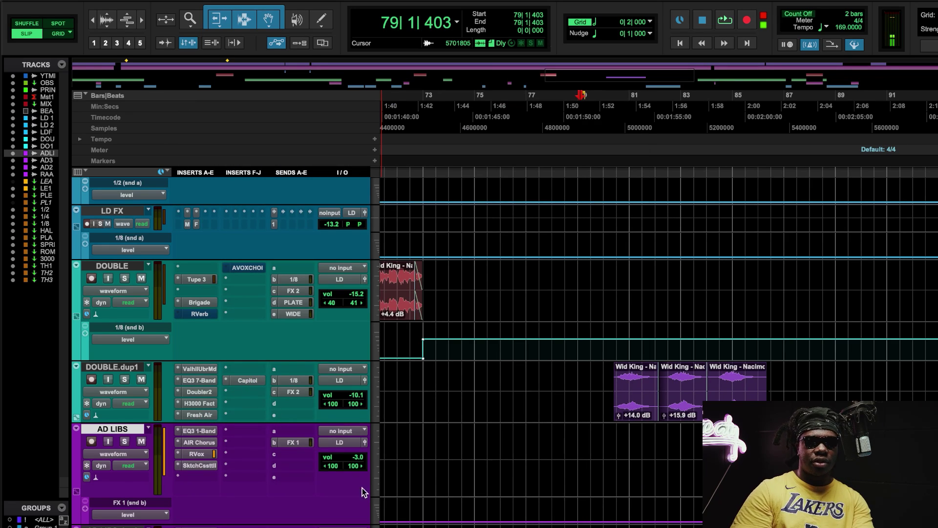
Play DOUBLE.dup1 with its effects active and examine the UADx Capitol Chambers reverb settings.
key(space)
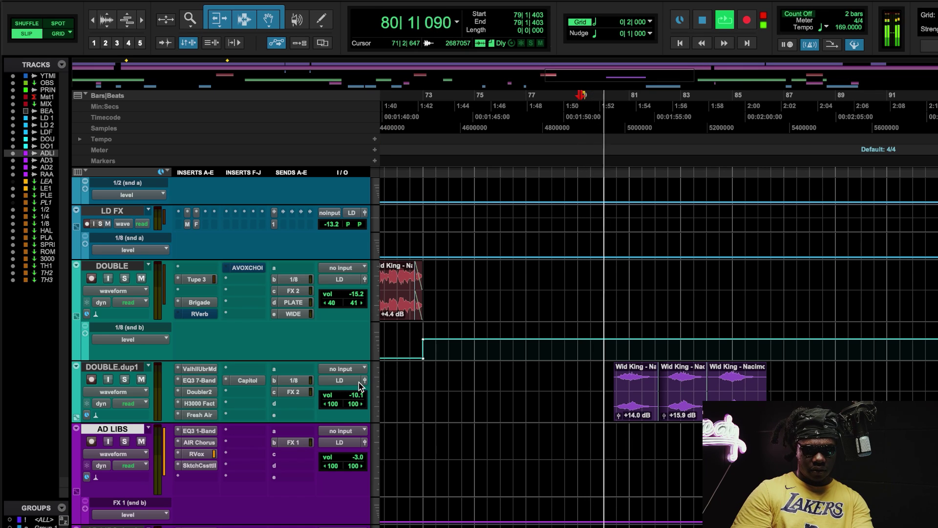
click(249, 380)
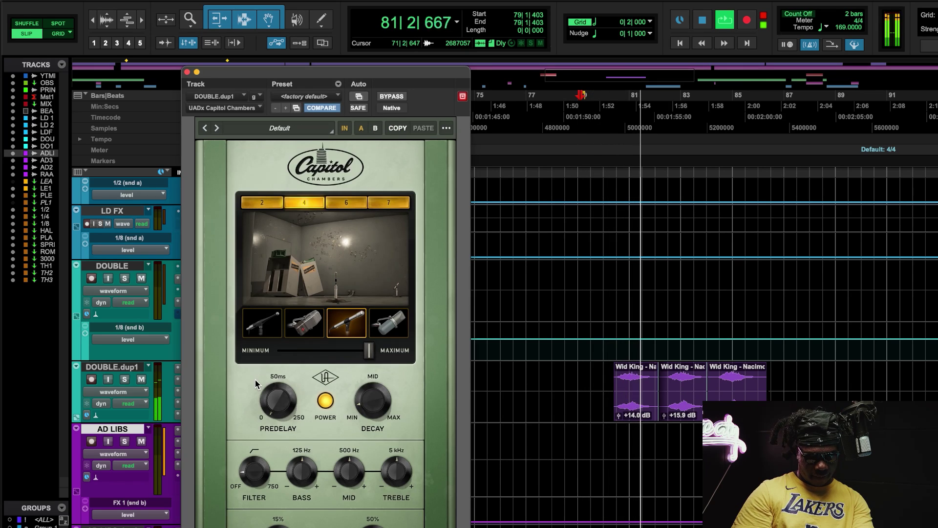
drag(356, 73, 345, 3)
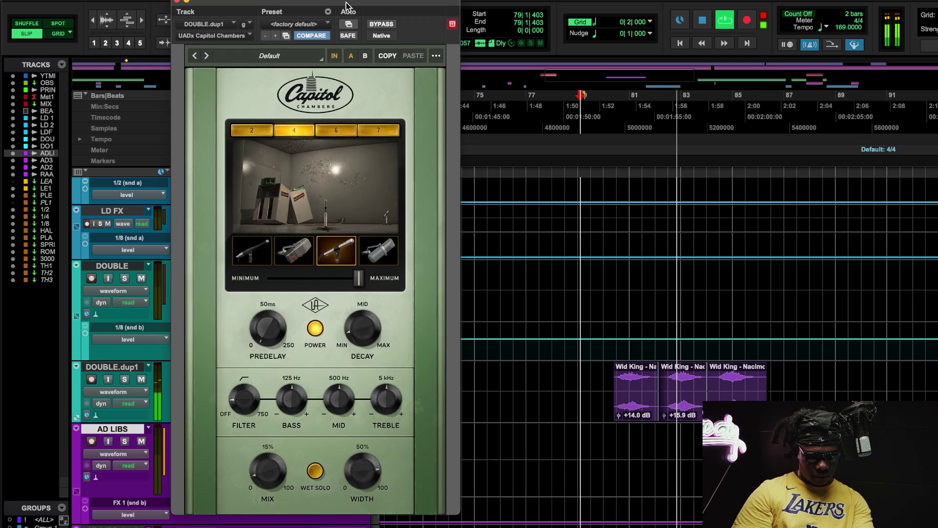
click(174, 4)
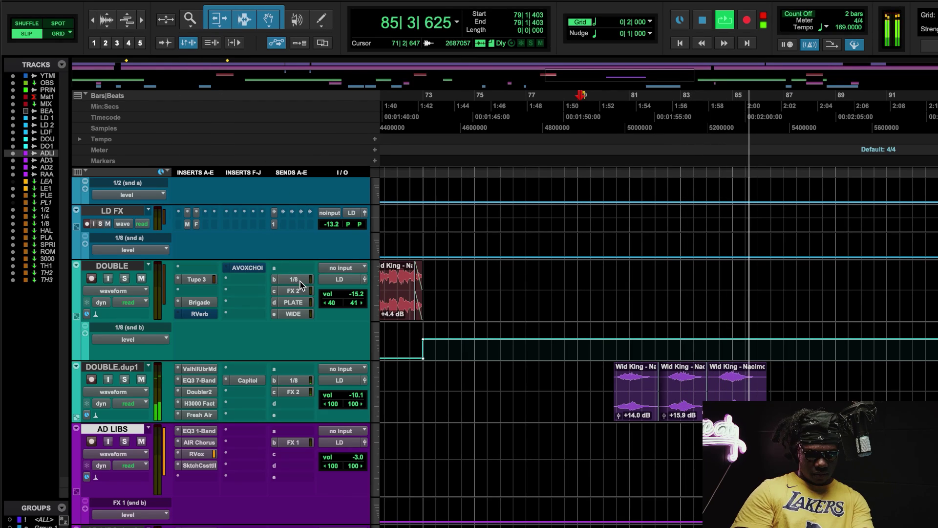
key(space)
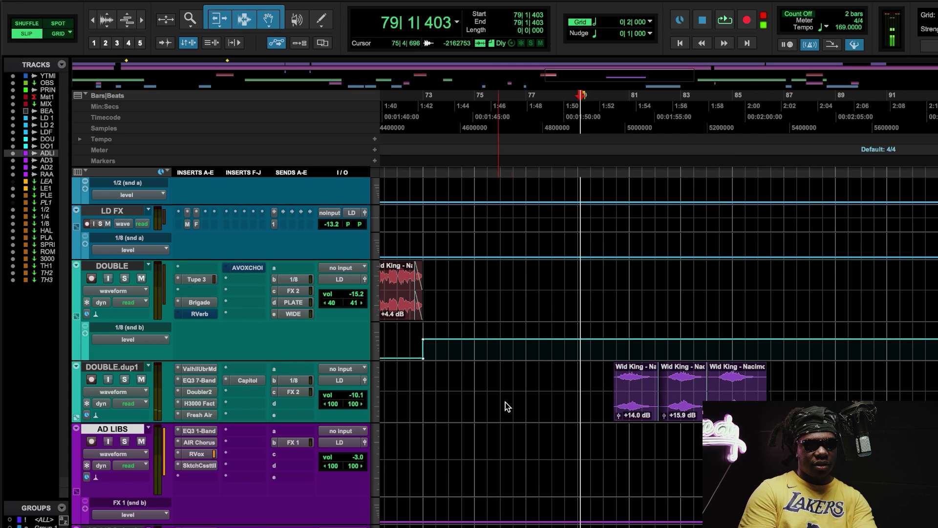
Find the earlier clips on the AD LIBS track and place the playhead near bar 37.
scroll(520, 403, down, 2)
key(r)
key(r)
scroll(520, 403, right, 2)
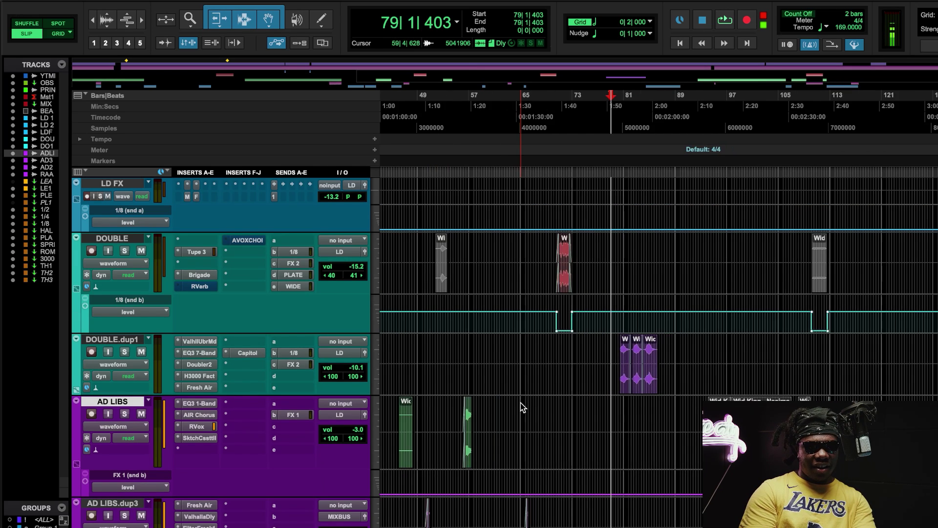
scroll(521, 403, down, 2)
scroll(520, 402, left, 3)
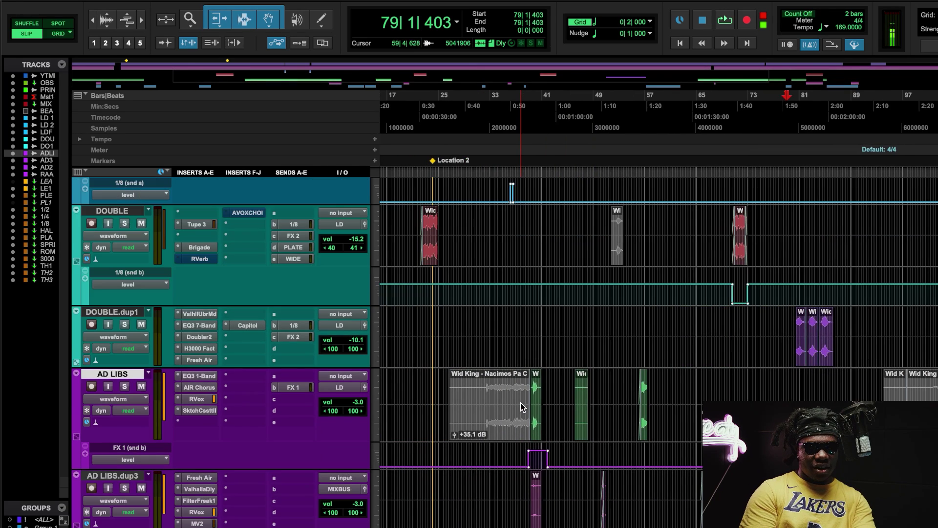
click(520, 109)
key(t)
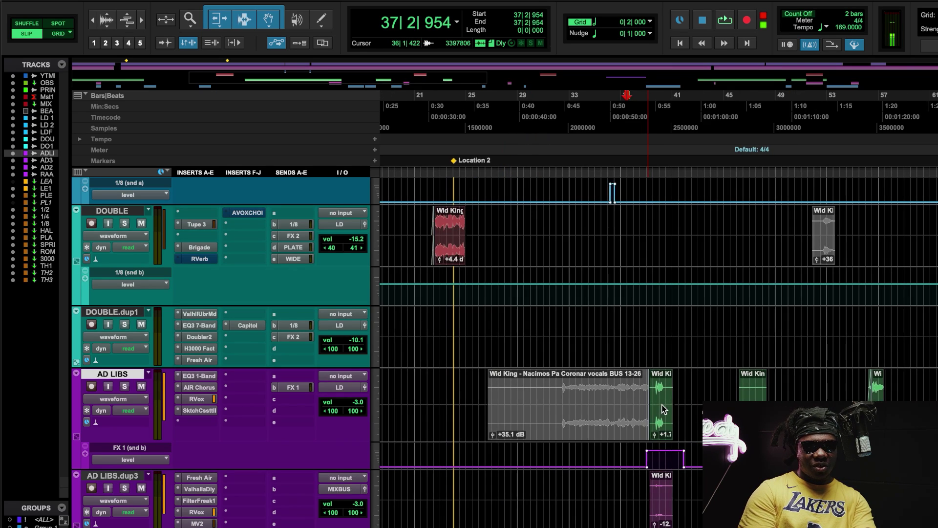
scroll(663, 409, up, 5)
scroll(664, 409, down, 5)
scroll(664, 410, up, 6)
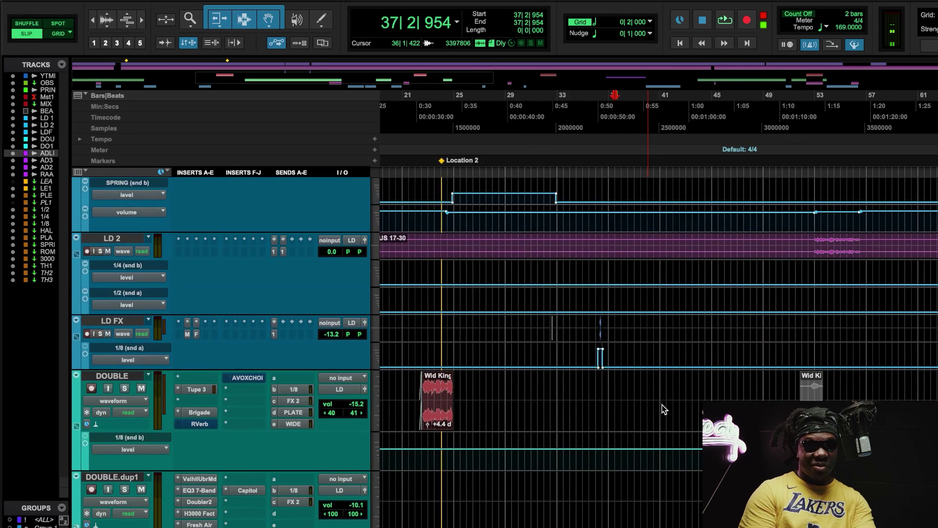
scroll(664, 410, down, 6)
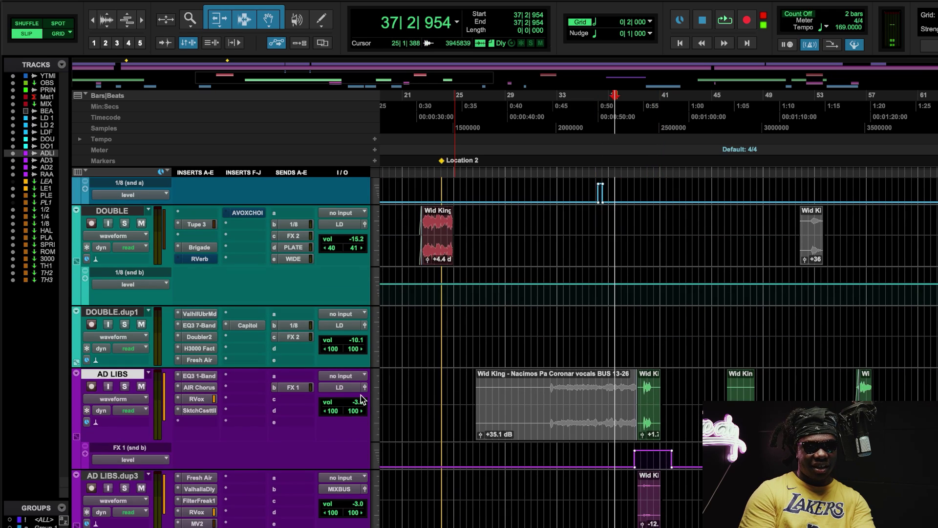
Show the EQ3 1-Band settings on AD LIBS and audition the ad-libs from bar 39 and from bar 35.
click(209, 377)
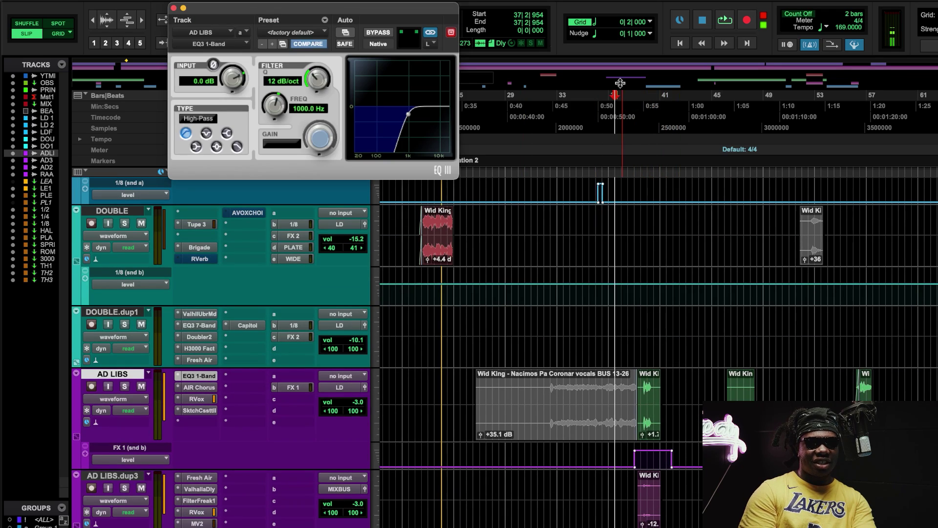
click(636, 103)
key(space)
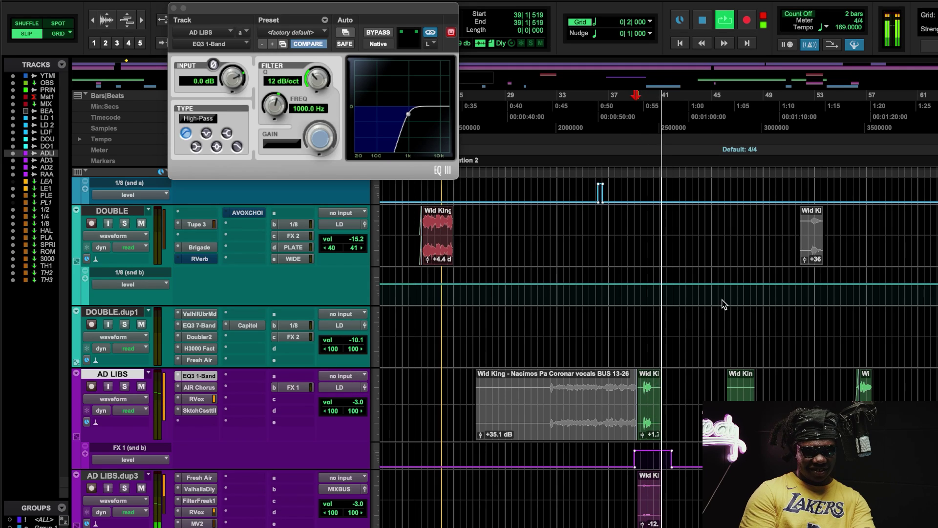
key(space)
key(space)
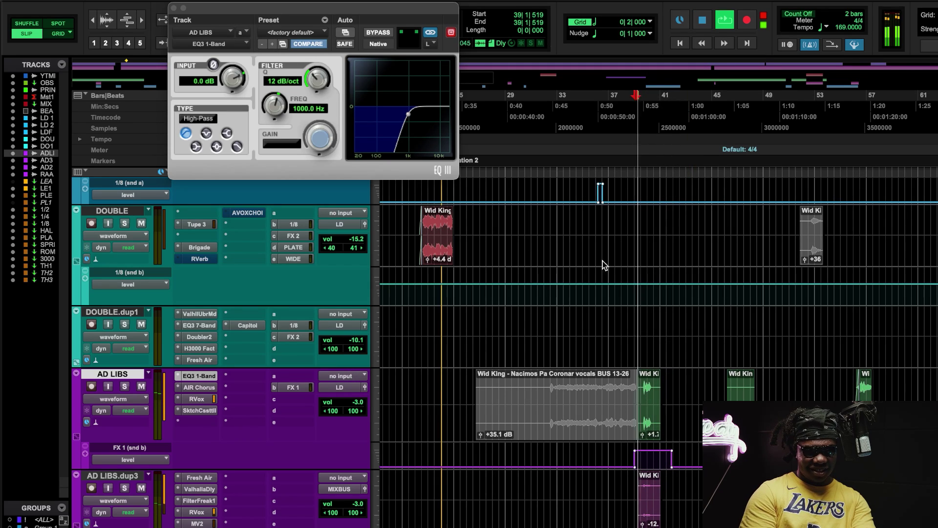
click(583, 274)
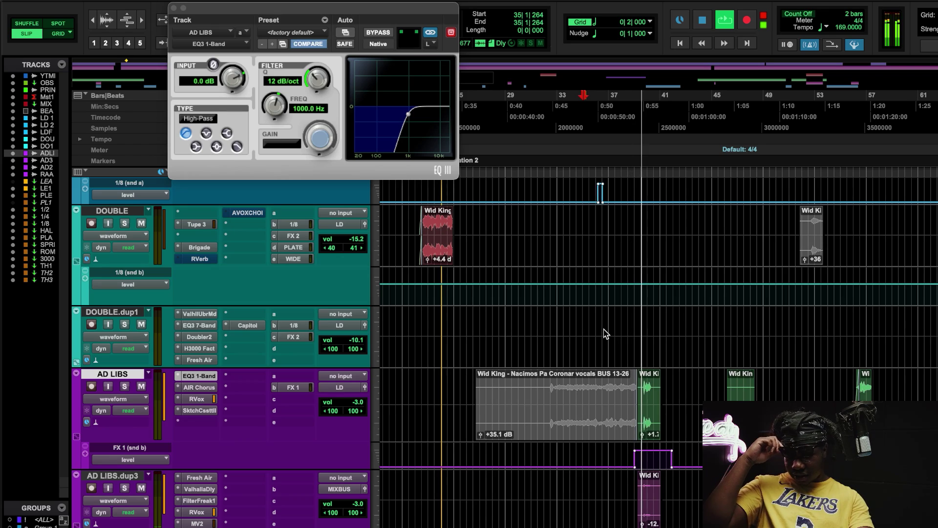
Play the AD LIBS clip from the start of bar 56.
click(858, 101)
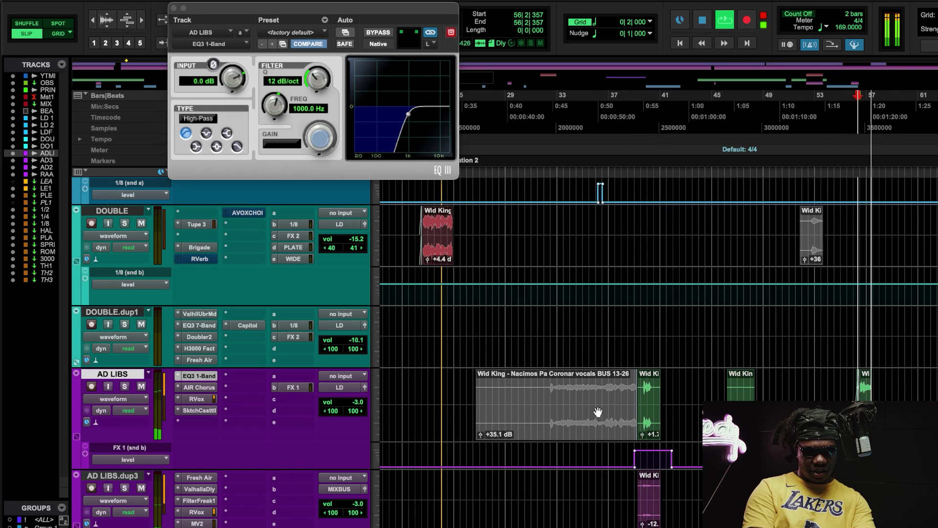
drag(859, 104, 855, 105)
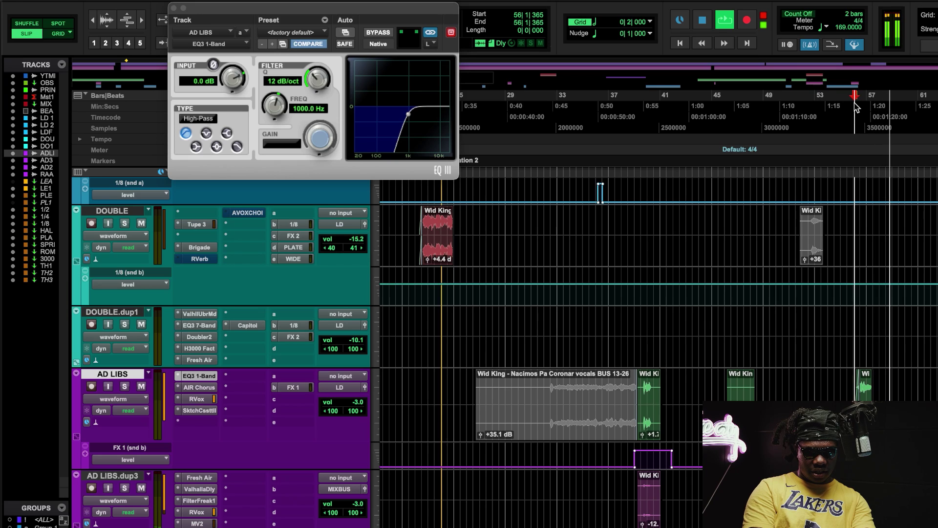
key(space)
key(space)
key(r)
key(r)
key(t)
key(t)
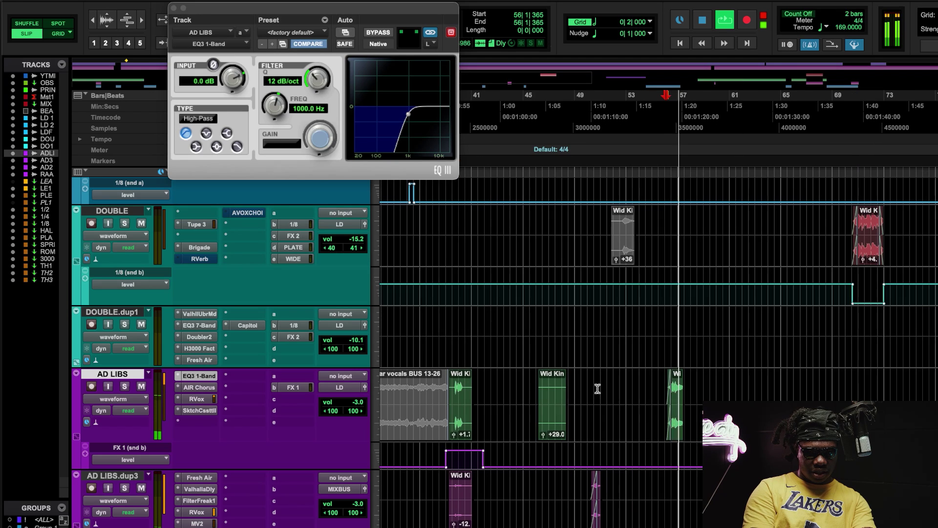
Stop playback and examine the AIR Chorus settings on the AD LIBS track.
key(space)
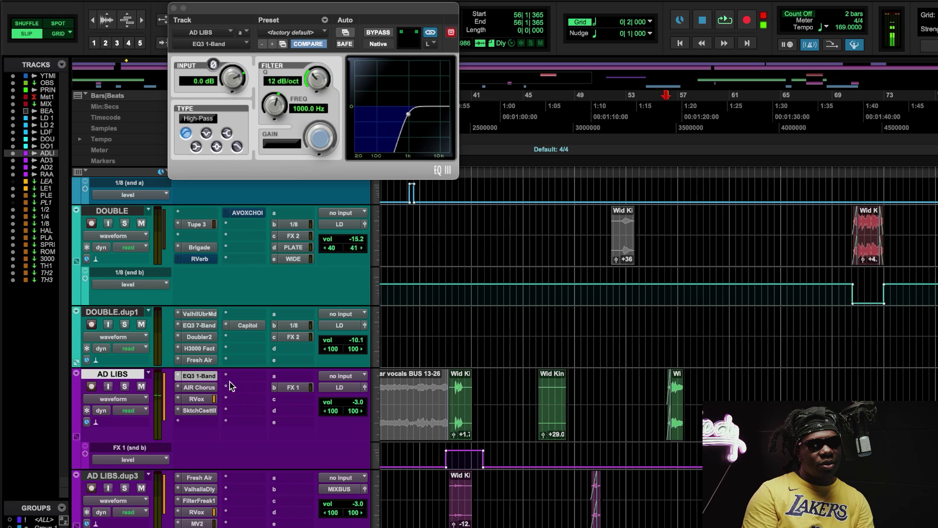
click(199, 387)
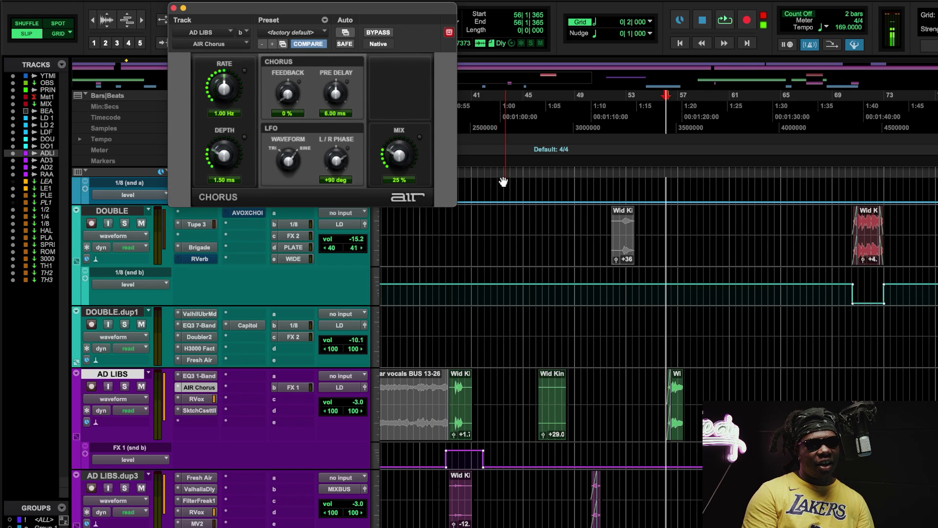
click(173, 8)
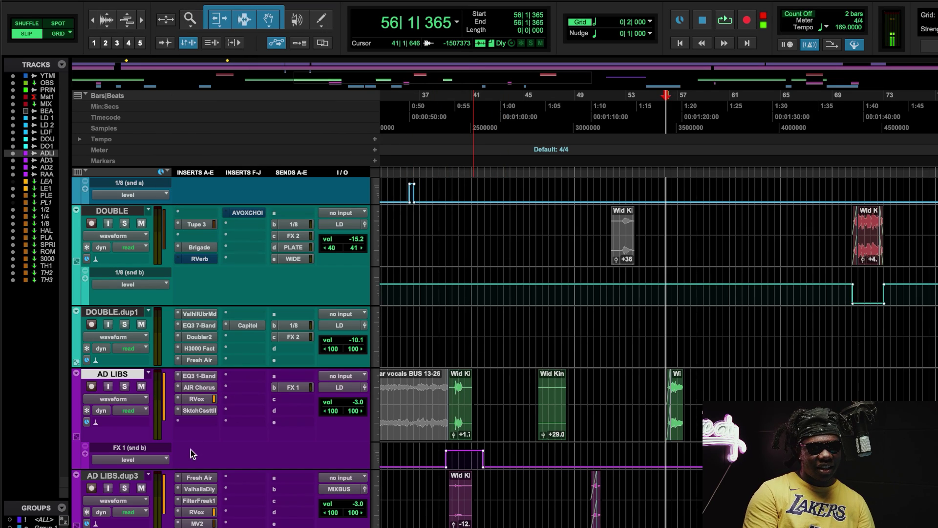
Examine the RVox and SketchCassette II settings on the AD LIBS track.
click(207, 390)
click(208, 398)
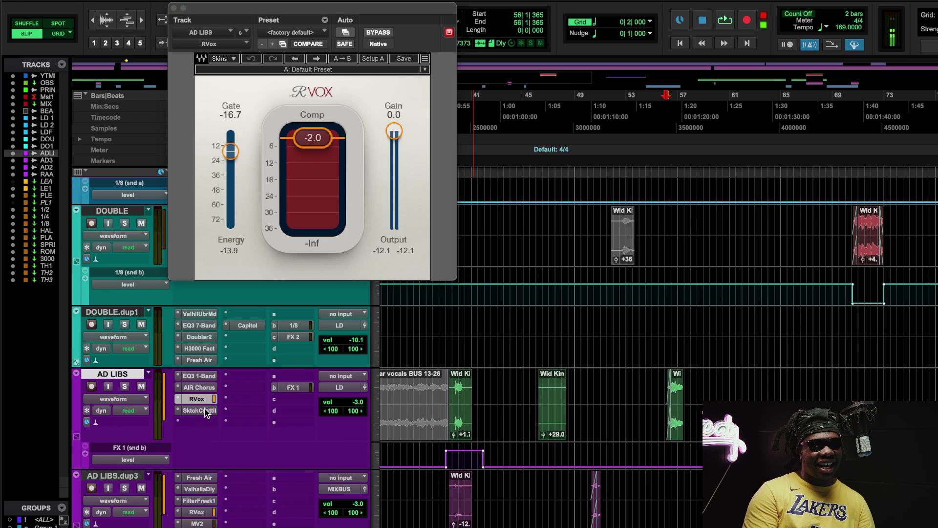
click(205, 410)
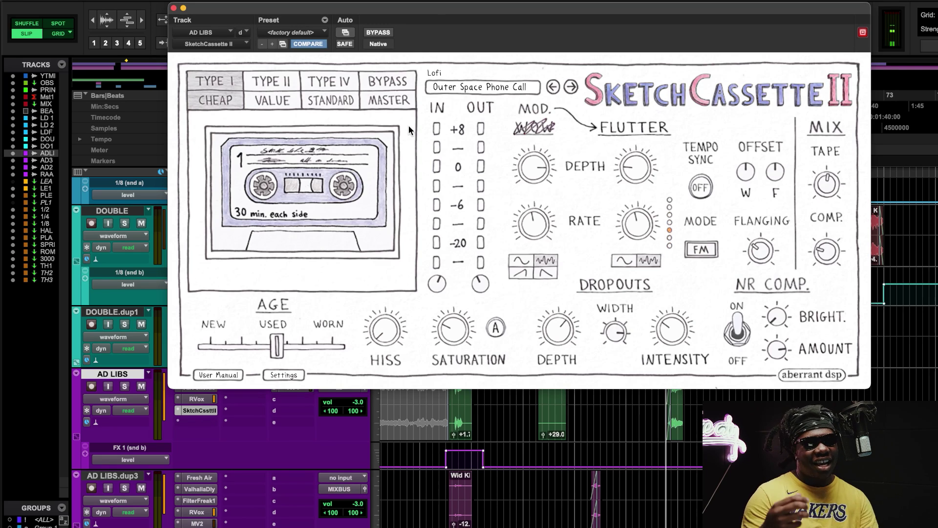
click(173, 8)
Audition the AD LIBS clip from bar 39 with its insert effects active.
click(450, 105)
key(space)
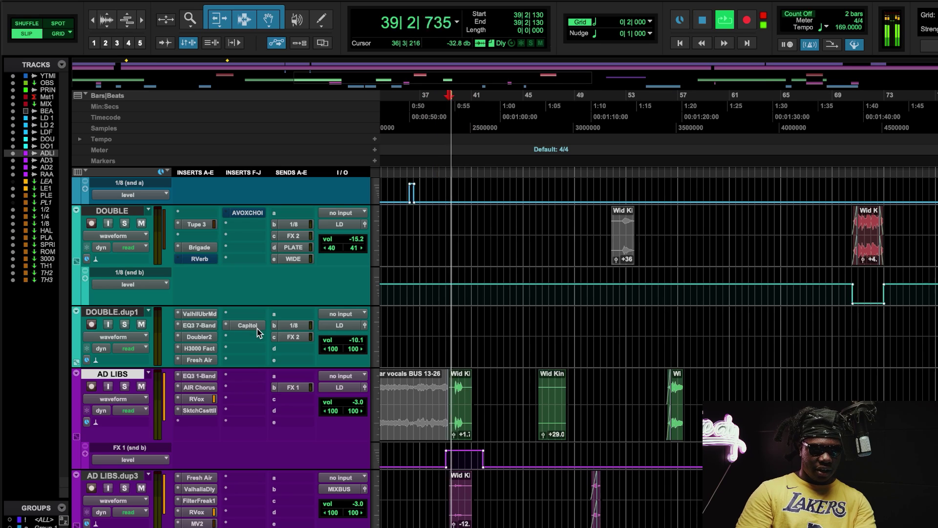
key(space)
key(space)
Bypass EQ3 1-Band, AIR Chorus, RVox and SketchCassette II on AD LIBS and audition the unprocessed ad-lib from bar 39.
super+click(206, 412)
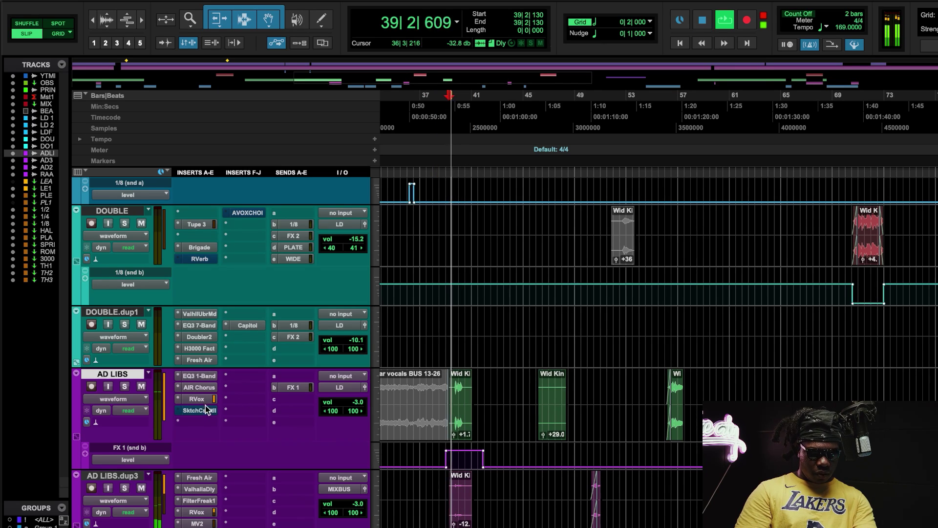
super+click(207, 401)
super+click(211, 390)
super+click(211, 378)
key(space)
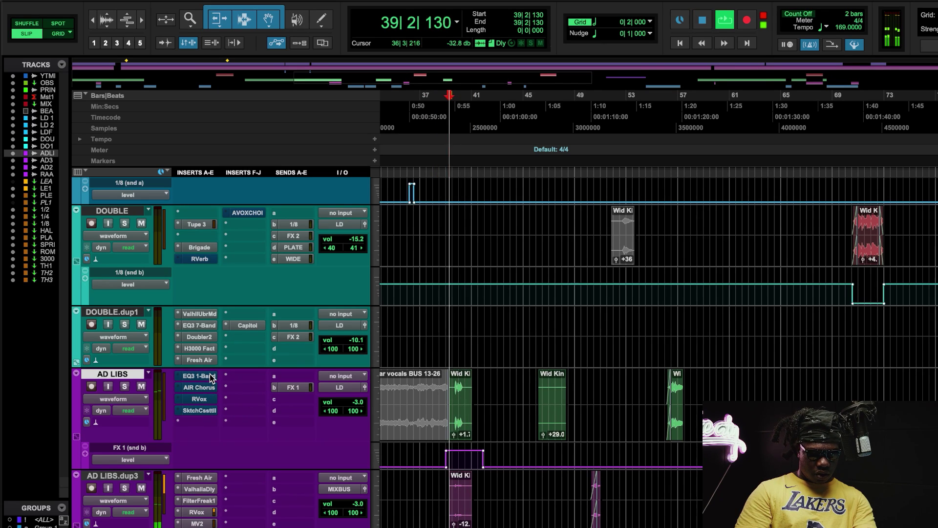
key(space)
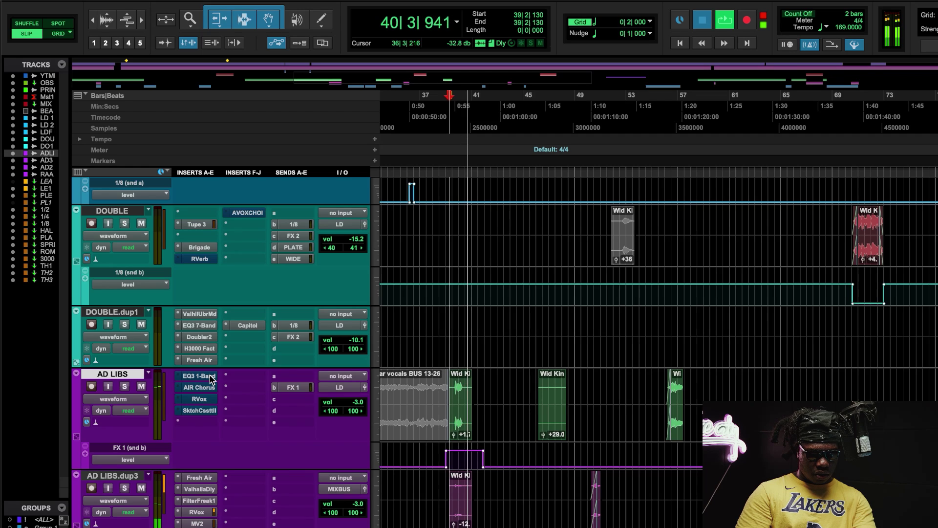
Reactivate all four AD LIBS inserts and audition the processed ad-lib from bar 39 again.
key(space)
key(space)
super+click(212, 377)
super+click(211, 388)
super+click(211, 400)
super+click(213, 412)
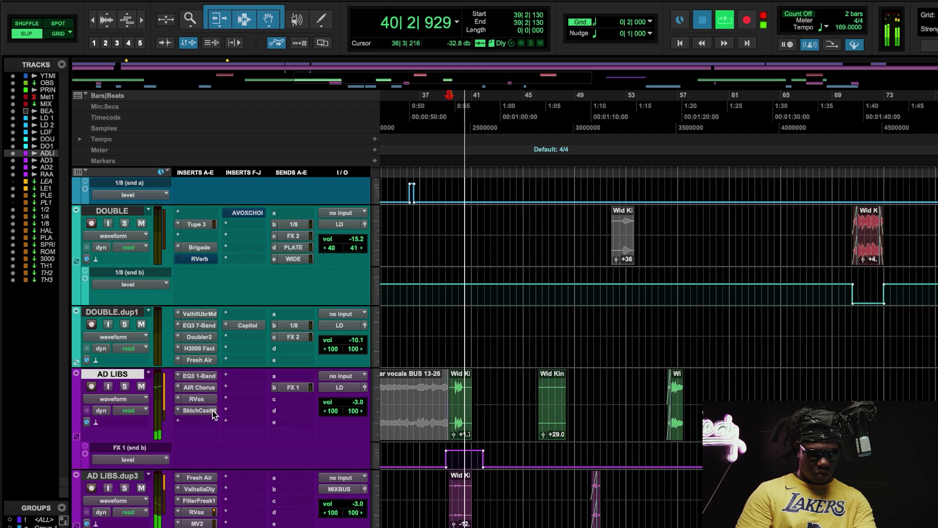
key(space)
key(space)
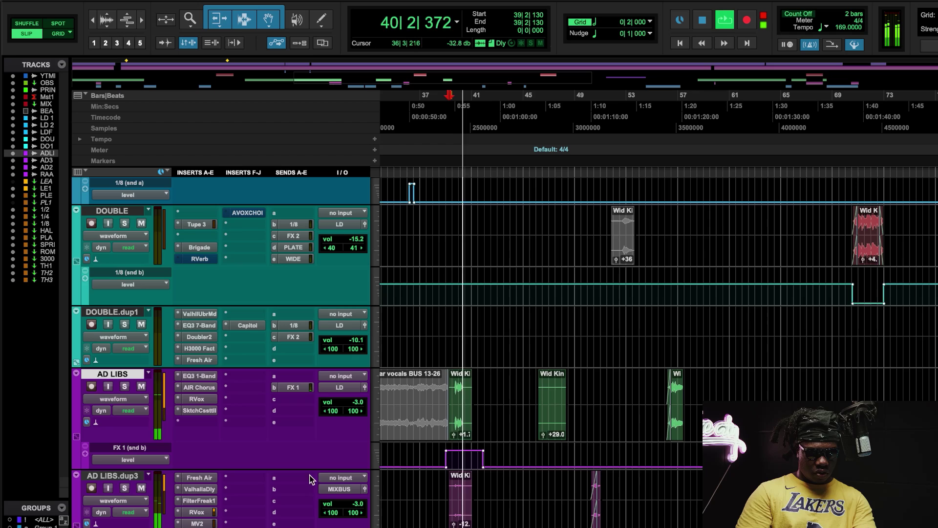
key(space)
Look over the ad-lib tracks and check the fader settings of the FX 1 send on AD LIBS.
scroll(721, 359, down, 3)
scroll(721, 359, down, 3)
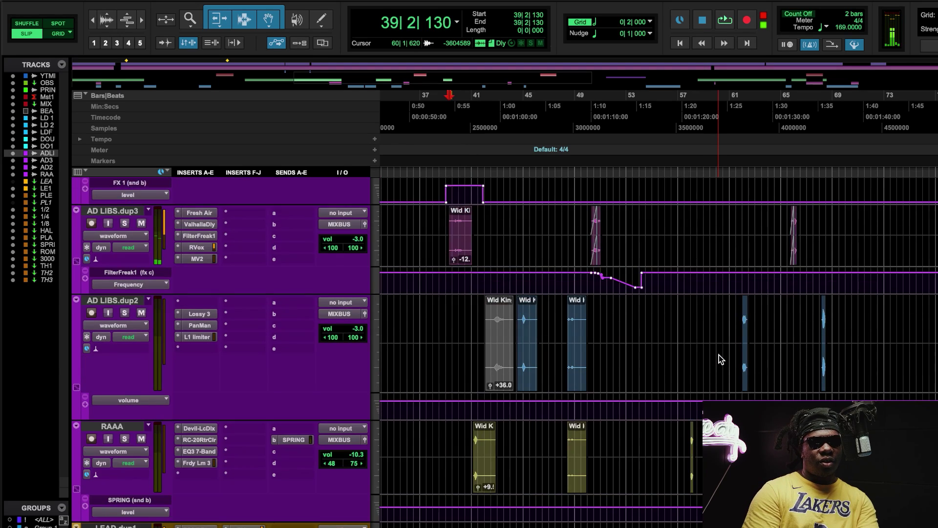
scroll(722, 360, up, 2)
scroll(568, 244, up, 6)
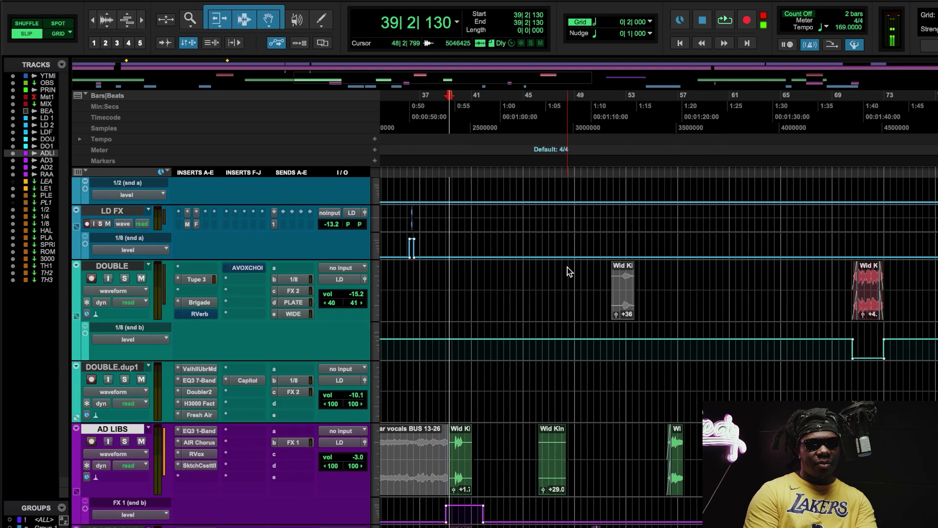
scroll(567, 268, down, 4)
scroll(569, 314, down, 2)
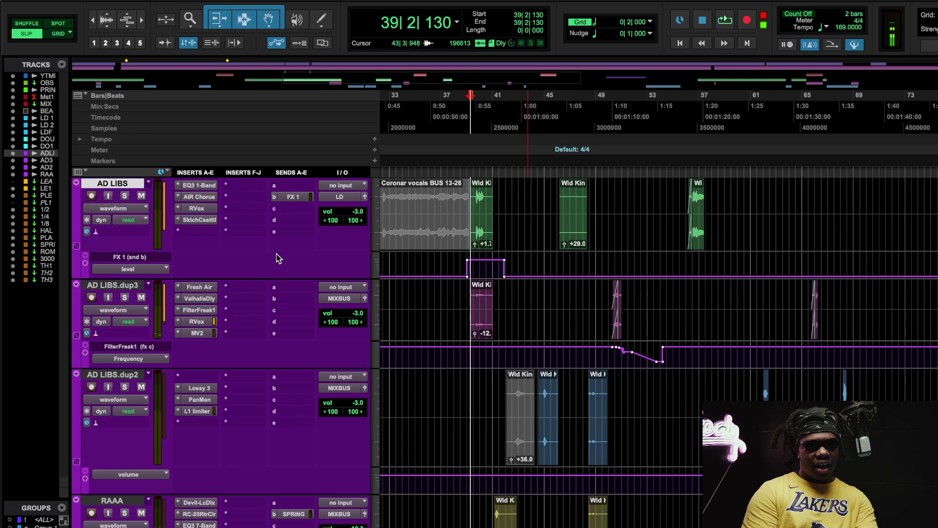
scroll(277, 257, up, 6)
click(288, 387)
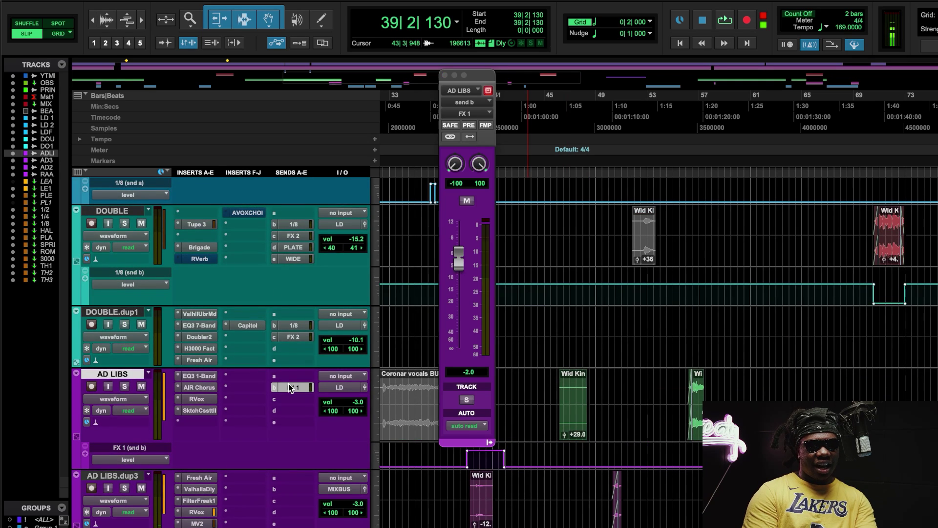
click(289, 387)
Examine the ValhallaDelay, Center and Lo-Fi settings on the THROWFX1 track.
scroll(288, 390, down, 10)
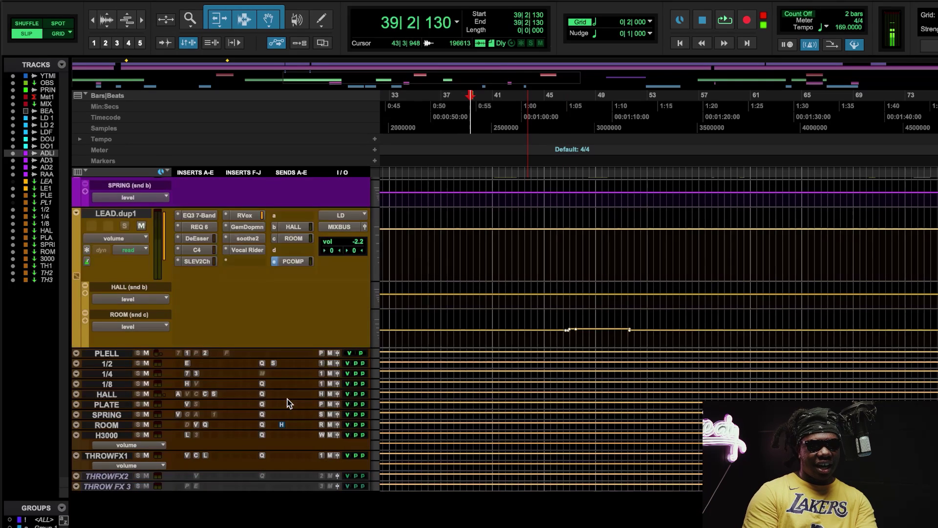
click(188, 455)
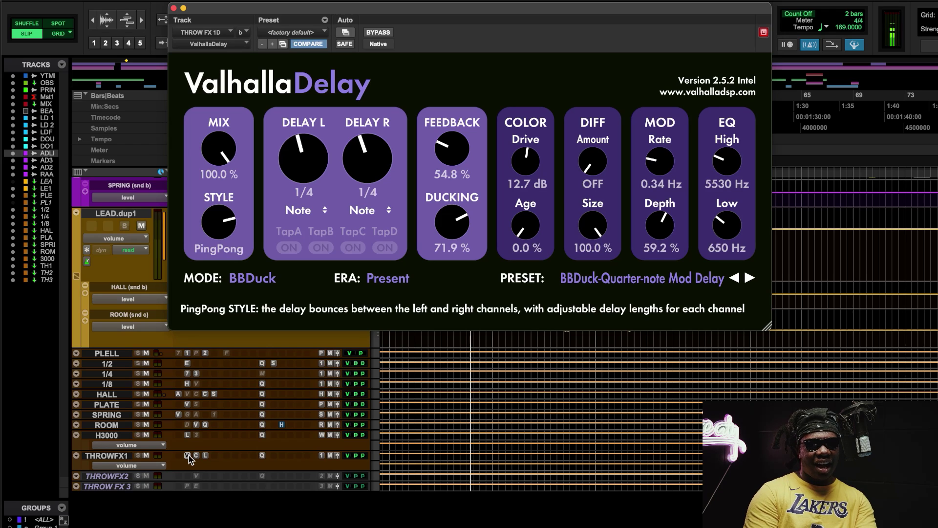
click(197, 455)
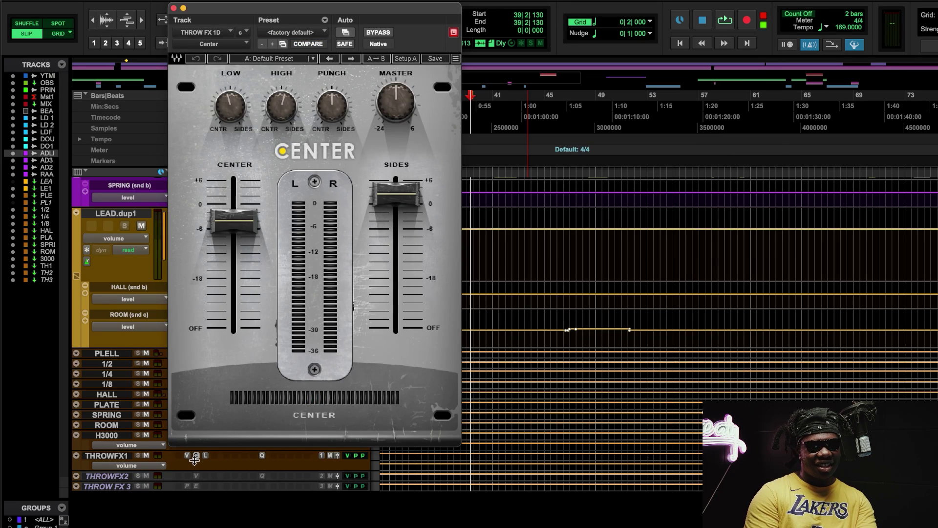
click(205, 455)
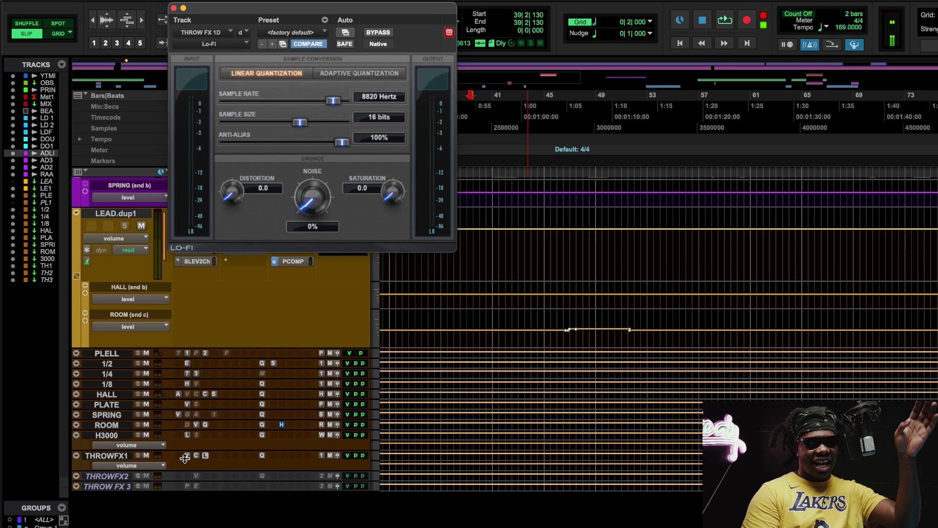
click(186, 456)
click(186, 455)
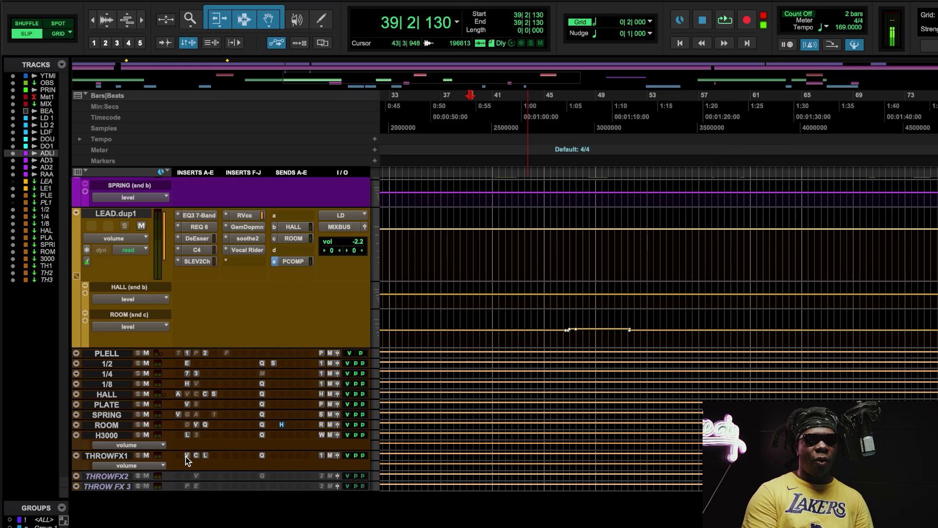
Review the THROWFX1 insert chain once more, ending with the Lo-Fi settings, and close the plug-in window.
click(197, 455)
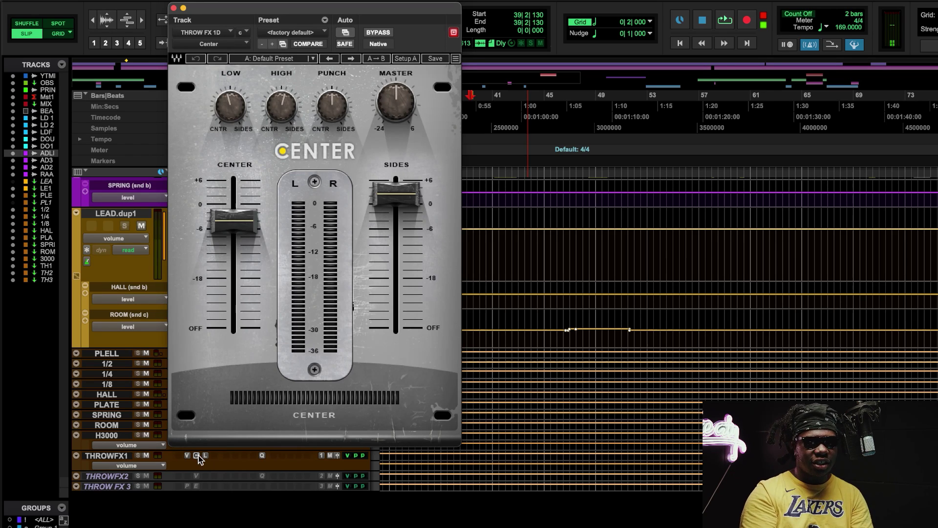
click(198, 455)
click(205, 455)
click(204, 455)
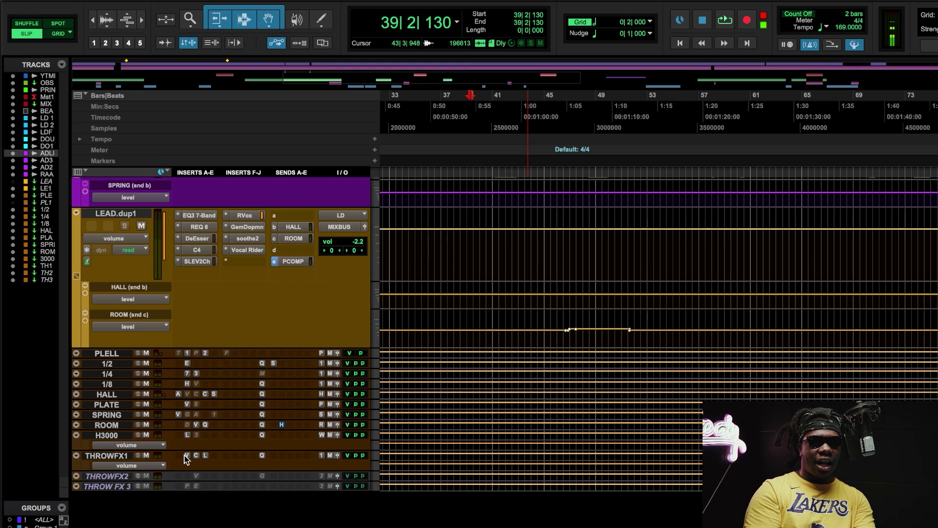
click(186, 455)
click(196, 455)
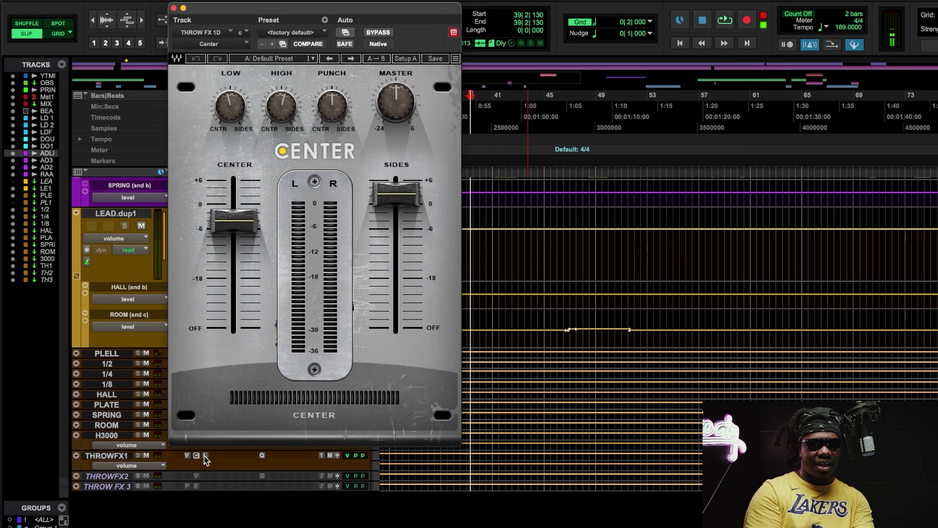
click(204, 455)
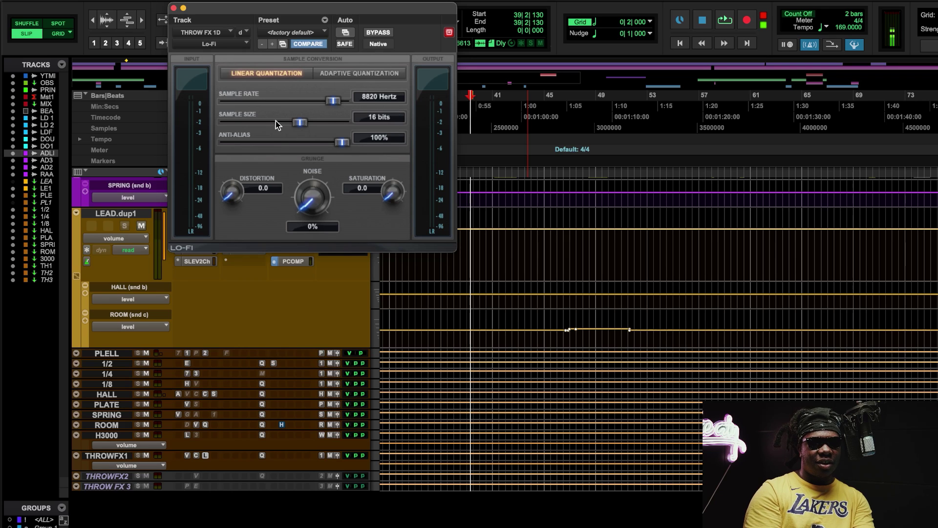
click(174, 8)
Return to the ad-lib tracks and briefly show the Fresh Air plug-in on AD LIBS.dup3.
scroll(565, 361, up, 5)
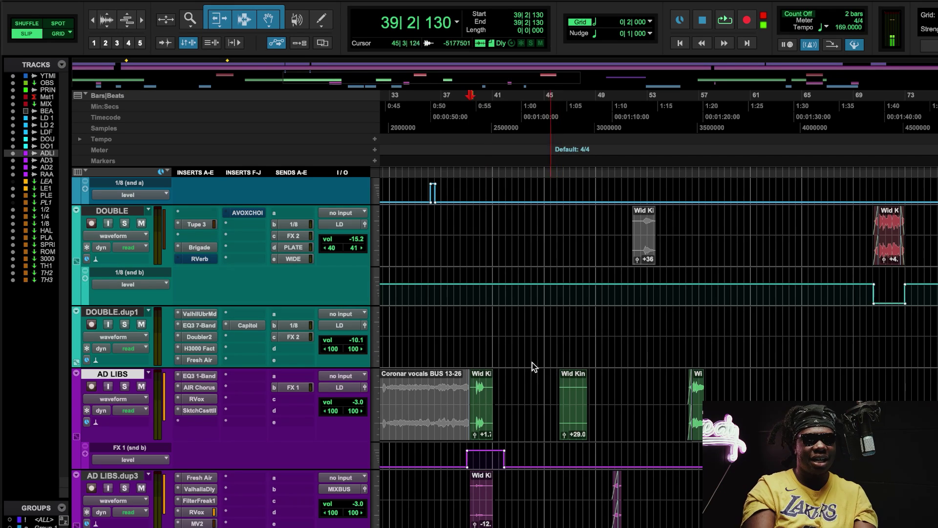
scroll(257, 435, down, 3)
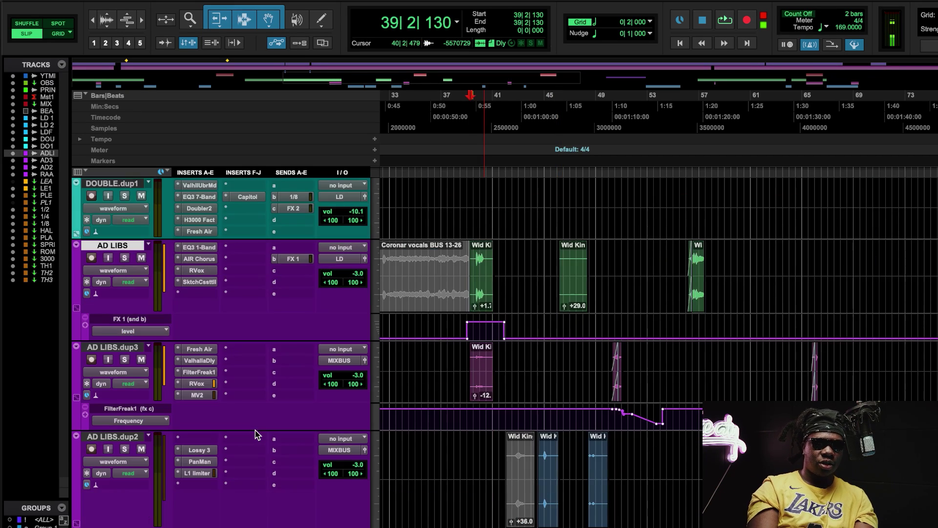
click(201, 349)
click(174, 8)
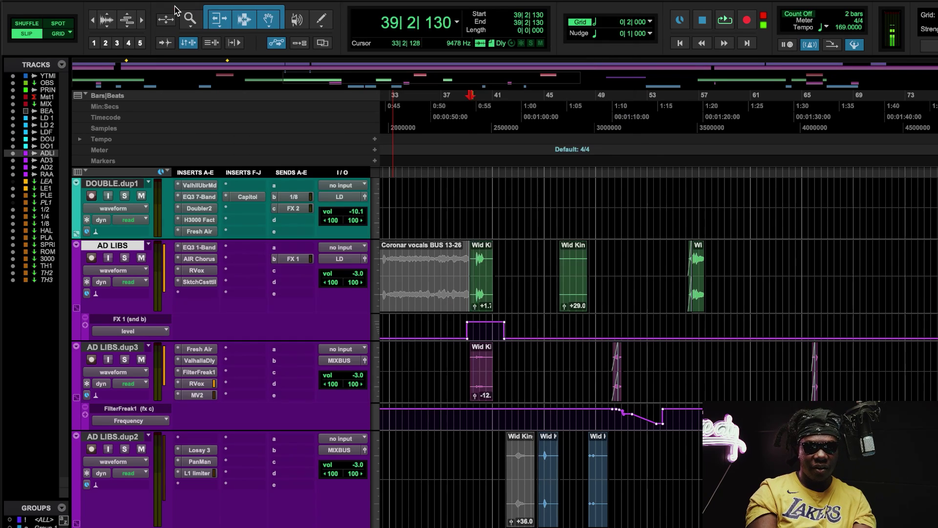
Play the song from bar 39 through bar 50 to find the AD LIBS.dup3 ad-lib.
key(t)
key(t)
key(t)
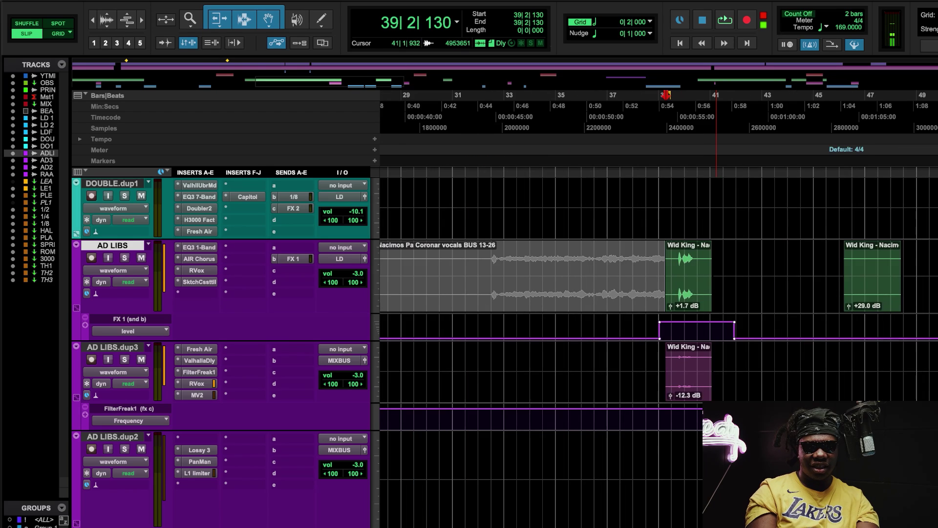
key(r)
key(r)
key(r)
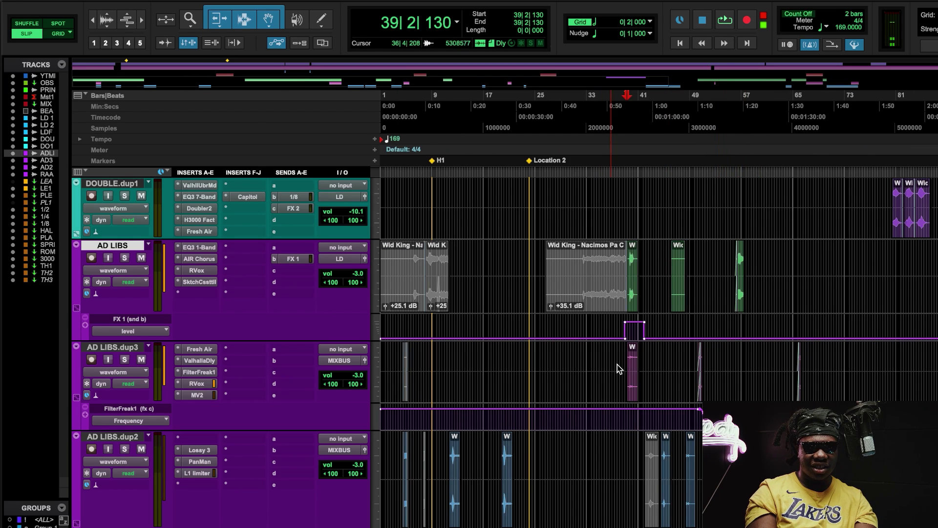
key(space)
key(t)
key(t)
key(r)
key(r)
key(r)
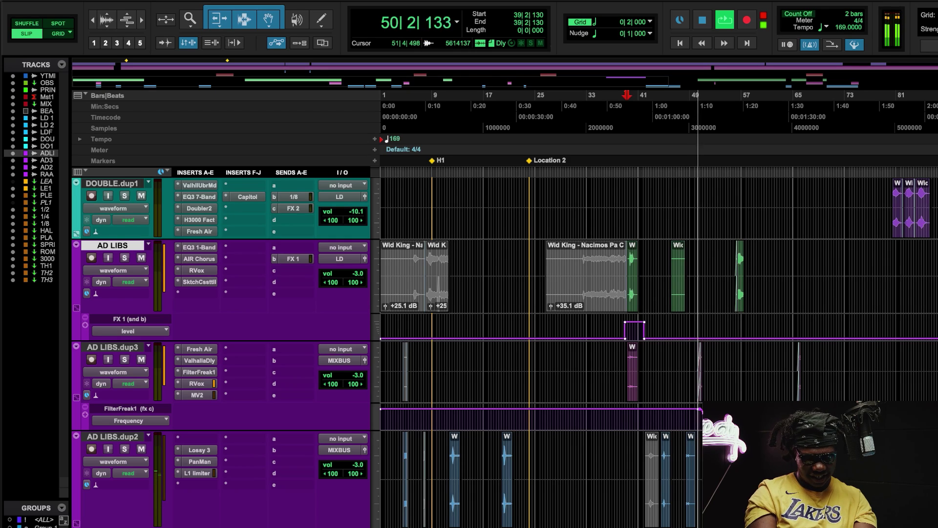
key(space)
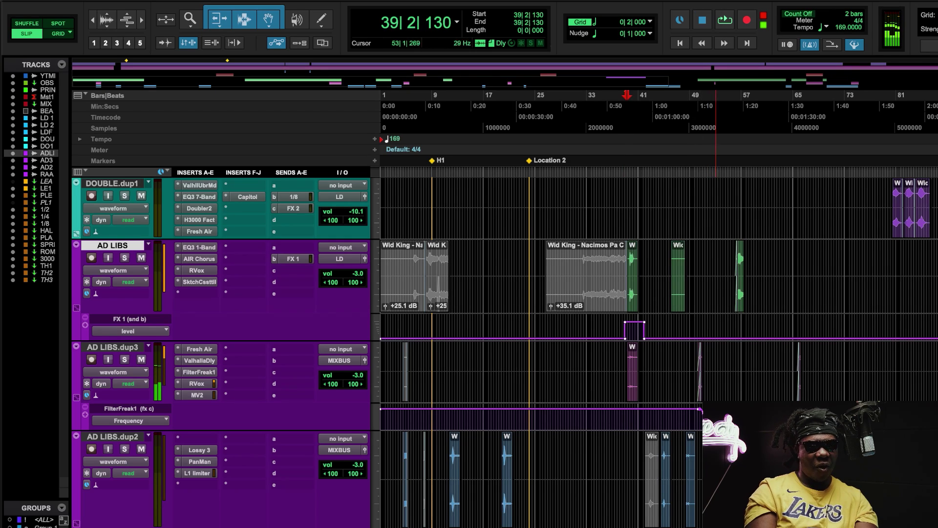
Place the playhead at bar 50 and select the AD LIBS.dup3 clip located there.
click(697, 117)
key(t)
key(t)
key(t)
key(t)
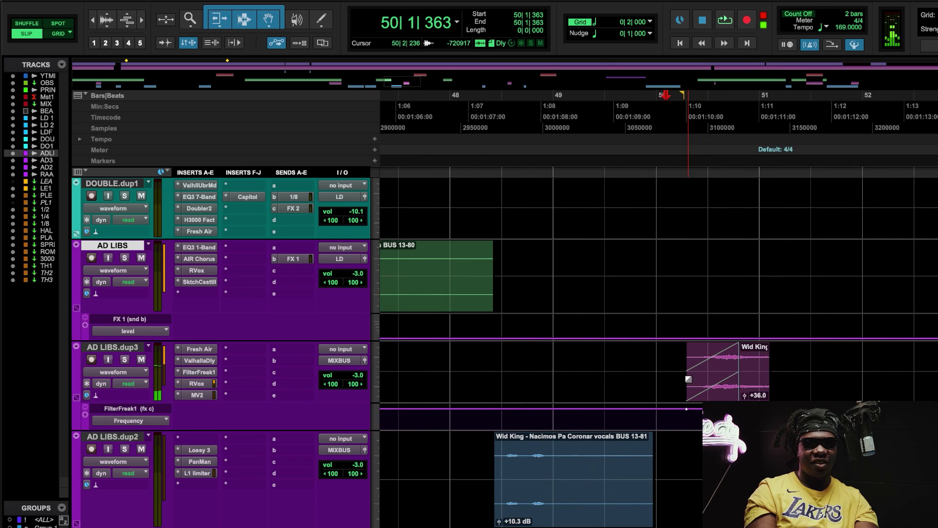
click(748, 396)
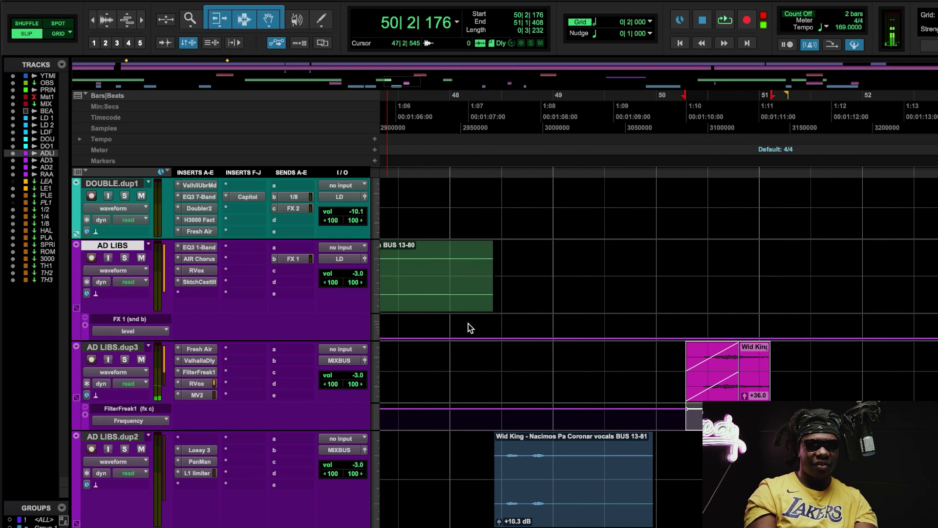
key(r)
Examine the Fresh Air, ValhallaDelay, FilterFreak, RVox and MV2 settings on AD LIBS.dup3.
click(197, 349)
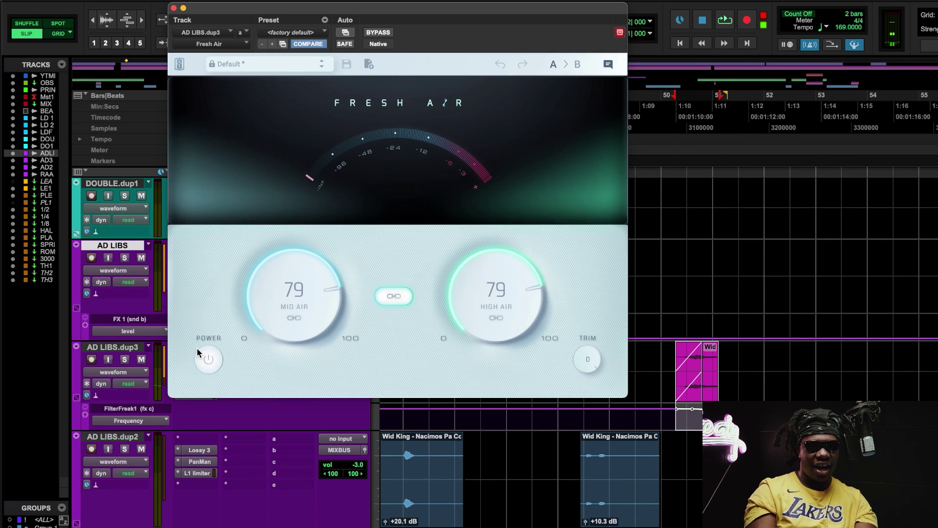
click(173, 9)
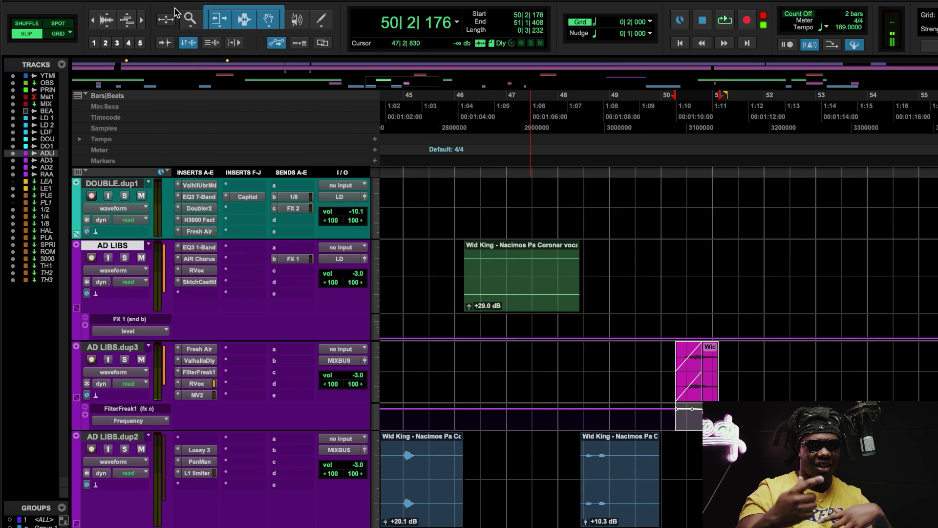
click(195, 361)
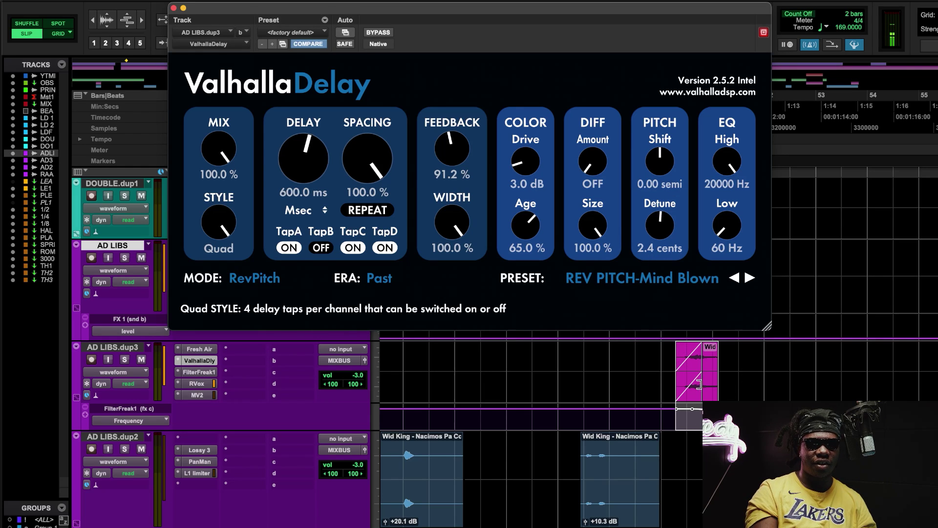
click(208, 372)
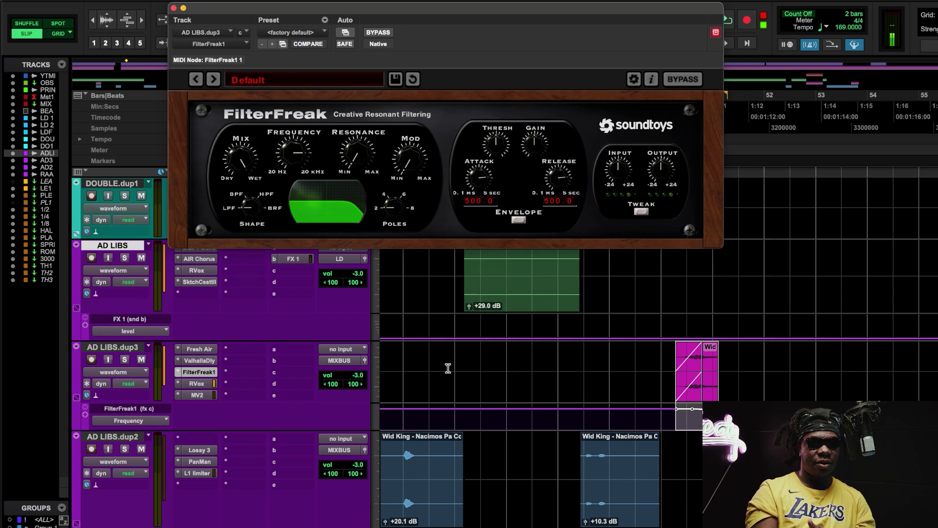
click(197, 383)
click(198, 395)
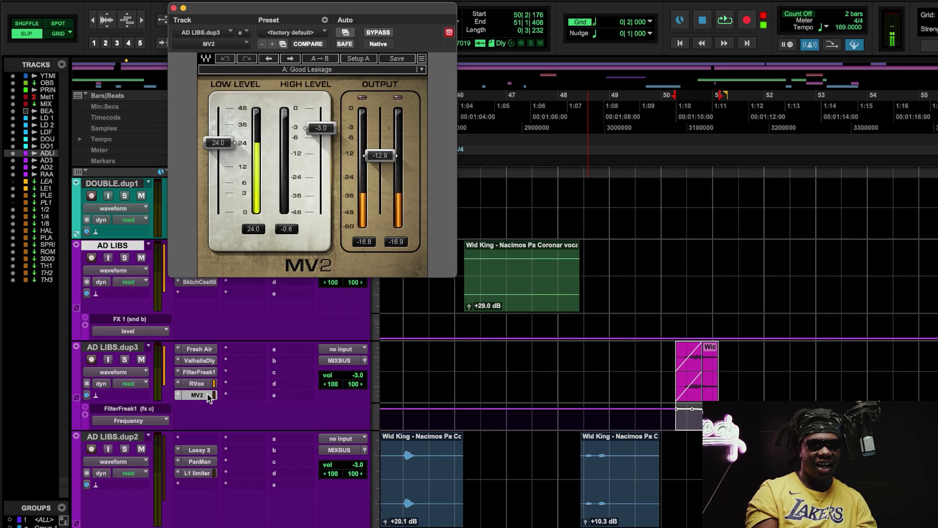
Play AD LIBS.dup3 from bar 49 with FilterFreak open to observe its automated frequency sweep.
click(208, 395)
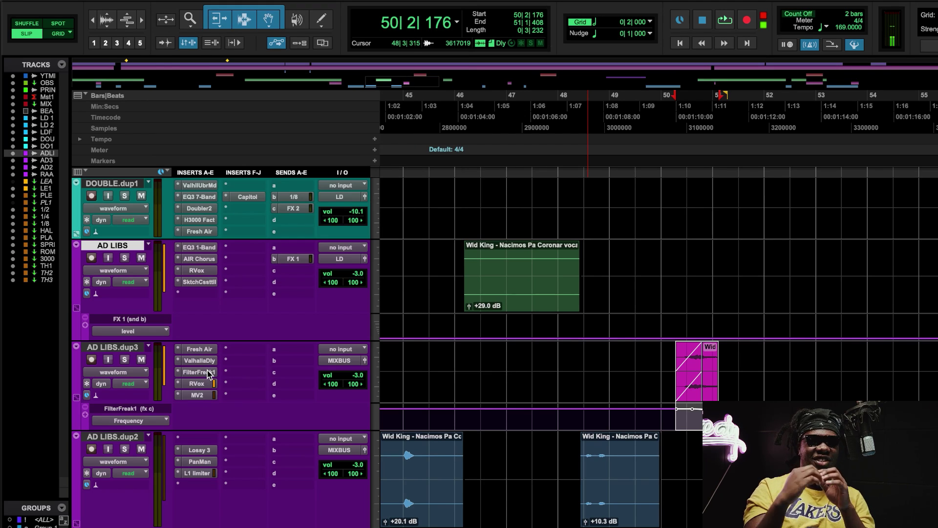
click(207, 370)
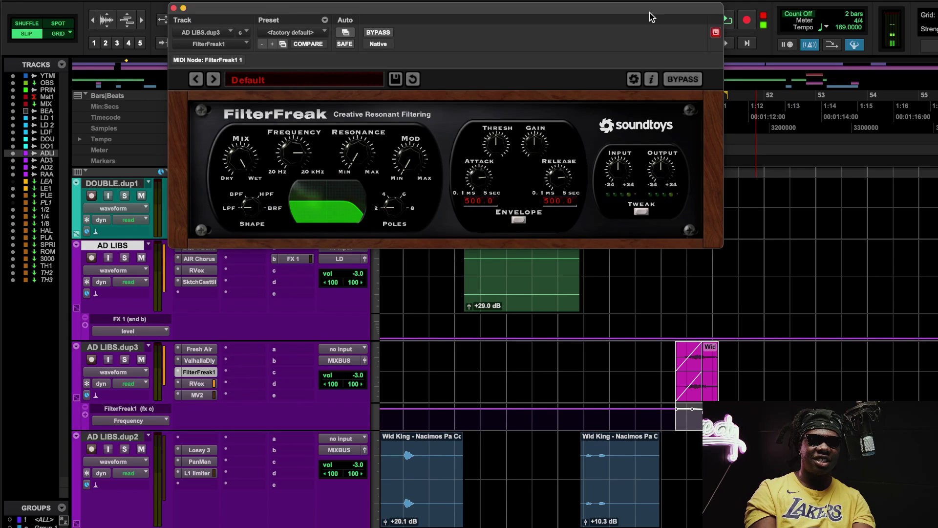
drag(649, 14, 483, 53)
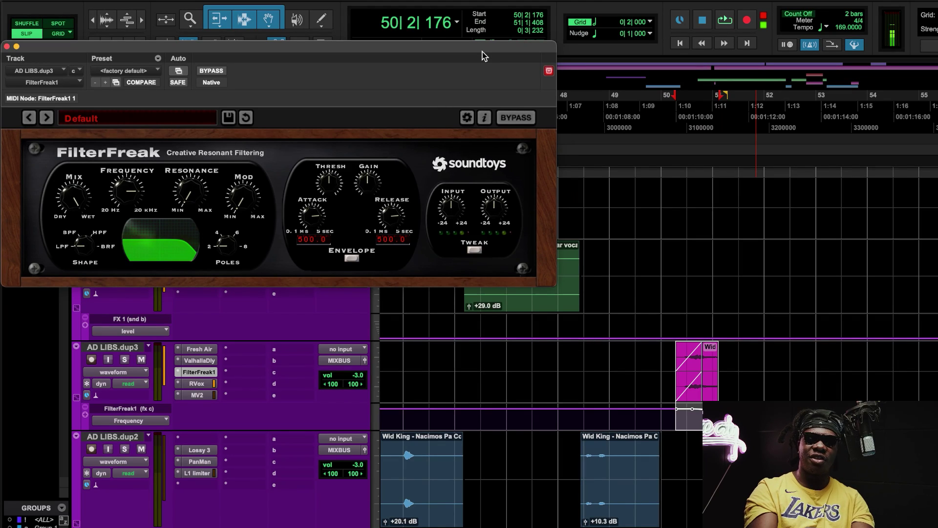
click(615, 113)
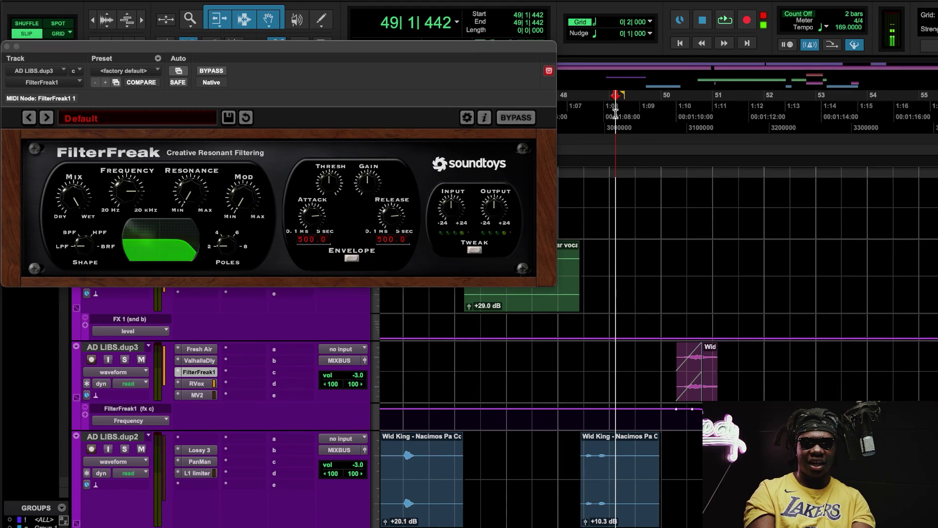
key(space)
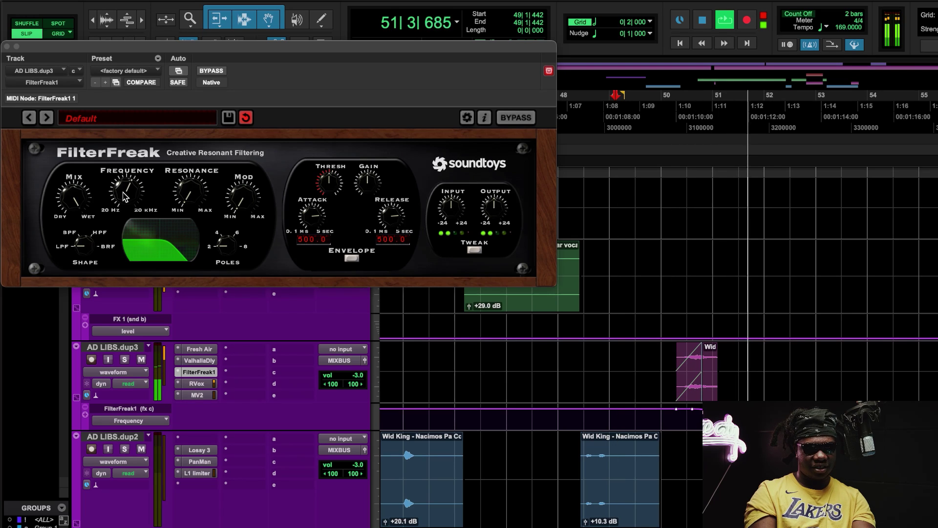
key(r)
key(r)
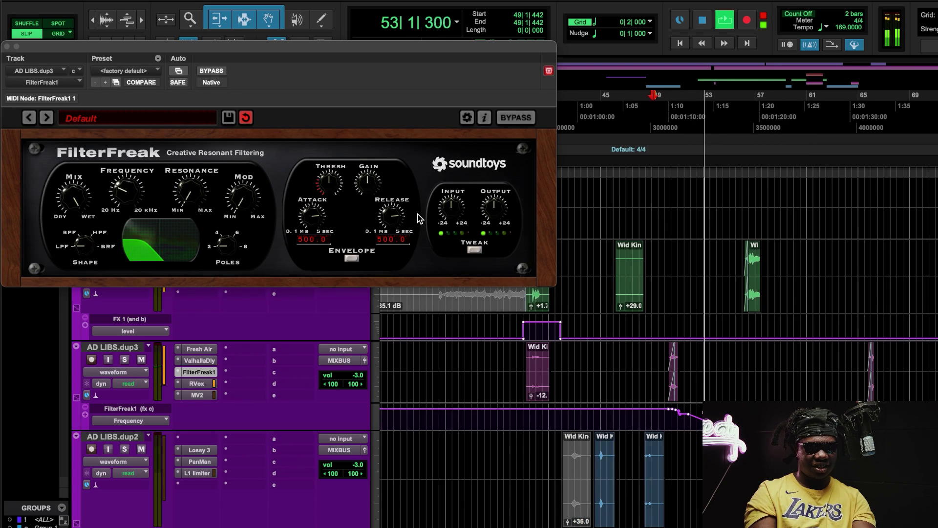
key(space)
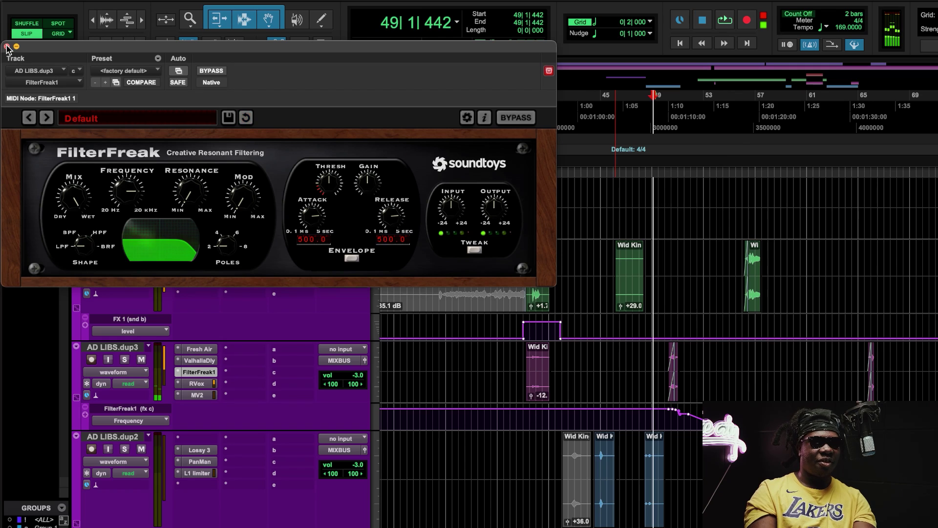
click(7, 46)
Examine the Lossy 3 settings on AD LIBS.dup2.
scroll(337, 388, down, 5)
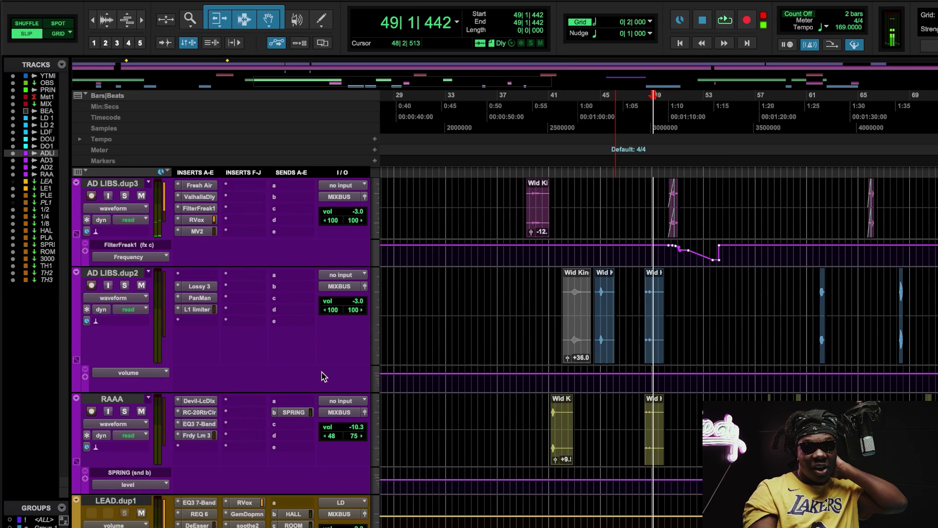
click(211, 287)
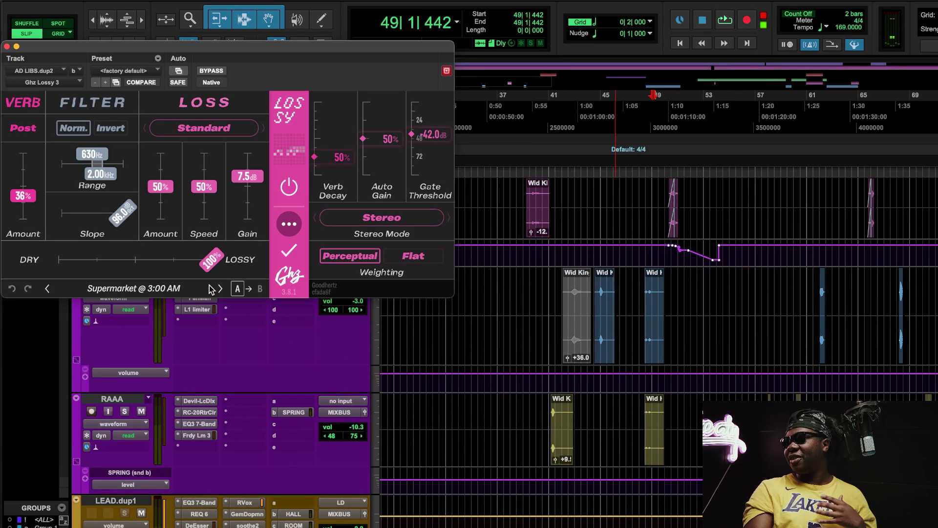
drag(164, 42, 276, 27)
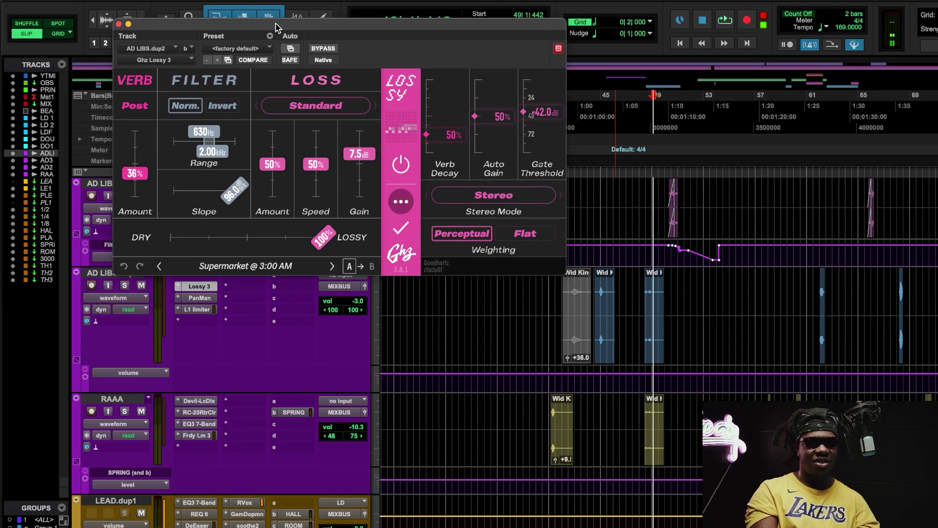
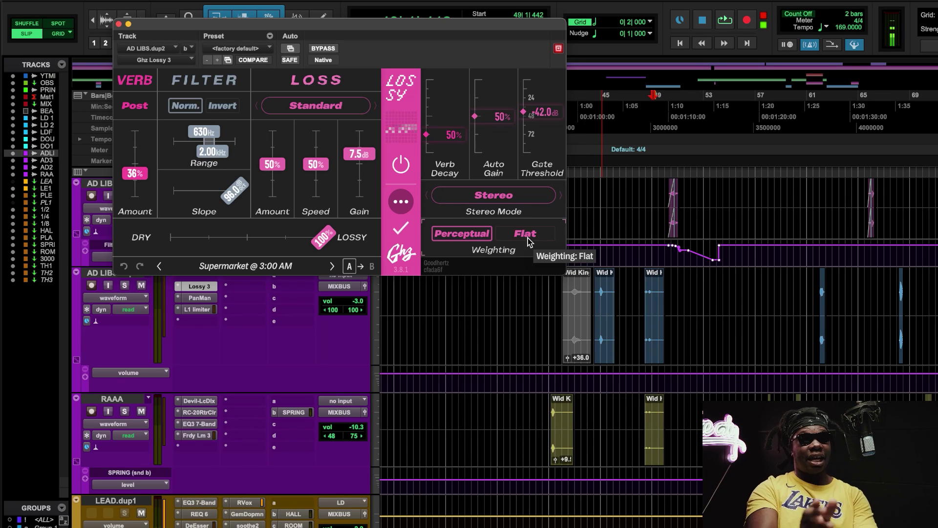
Play the AD LIBS.dup2 ad-lib from bar 44 with its PanMan settings open.
click(603, 123)
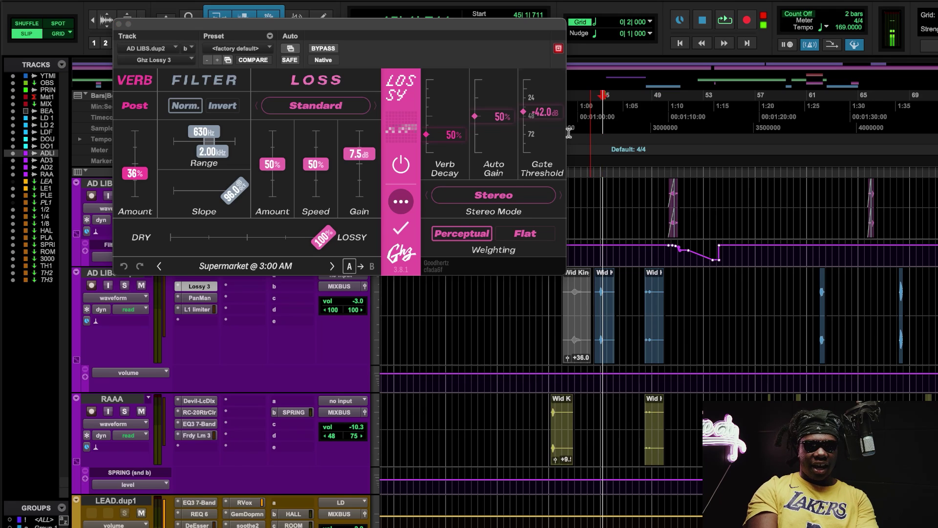
click(593, 122)
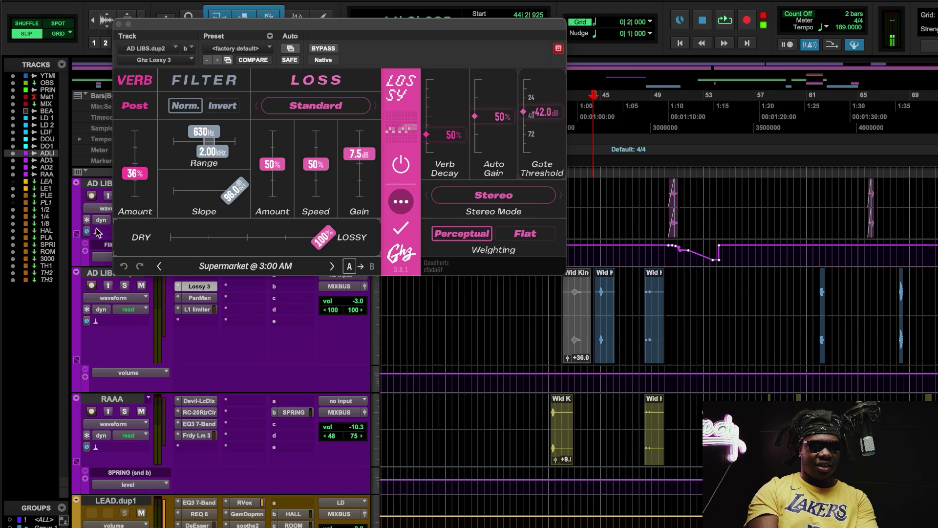
click(198, 299)
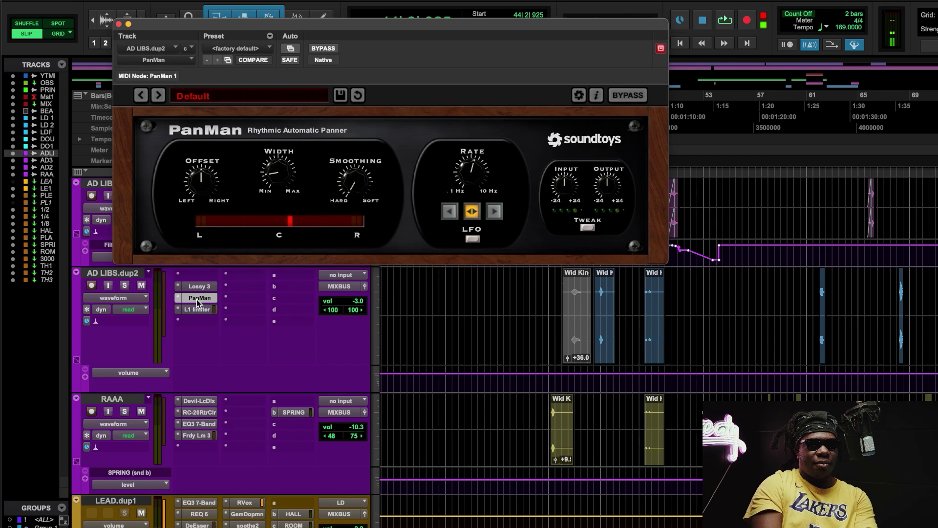
key(space)
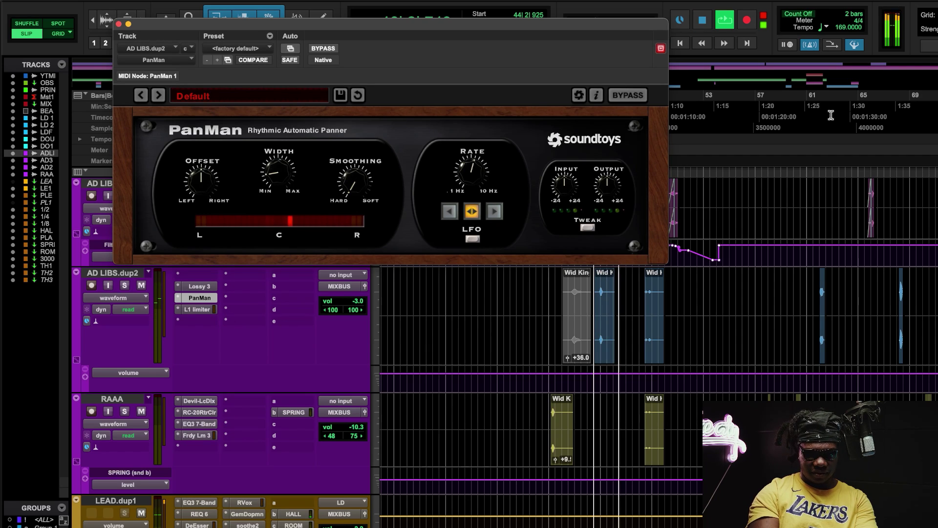
Play the song from bar 60 through the next AD LIBS.dup2 ad-libs while watching PanMan.
click(804, 111)
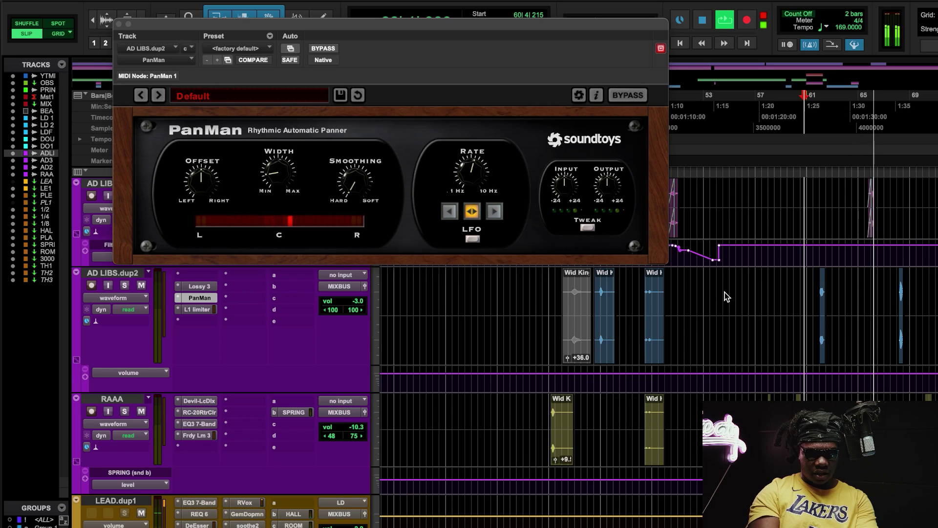
scroll(764, 310, up, 3)
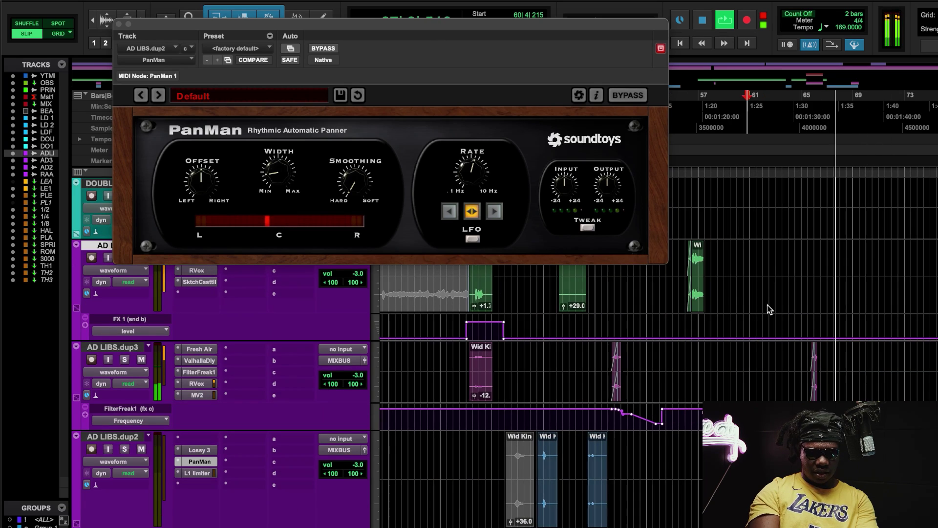
scroll(767, 307, right, 2)
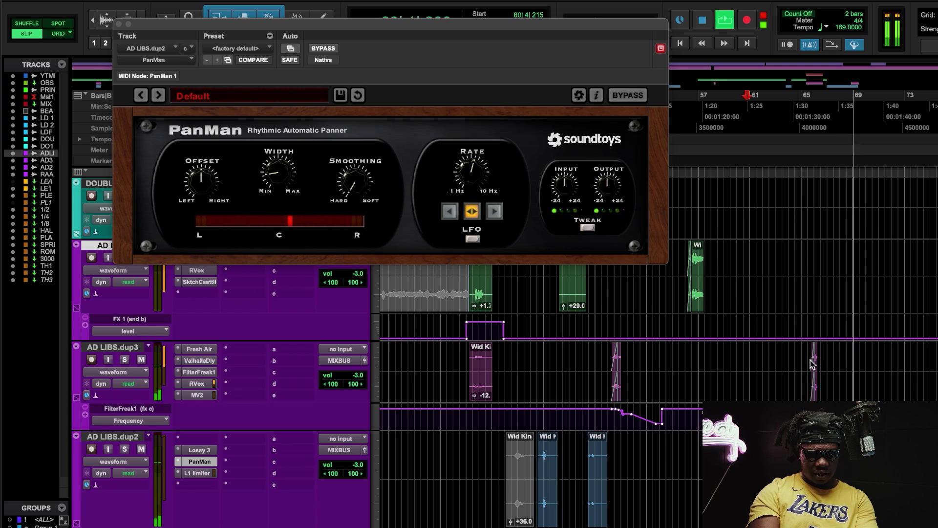
scroll(770, 340, right, 2)
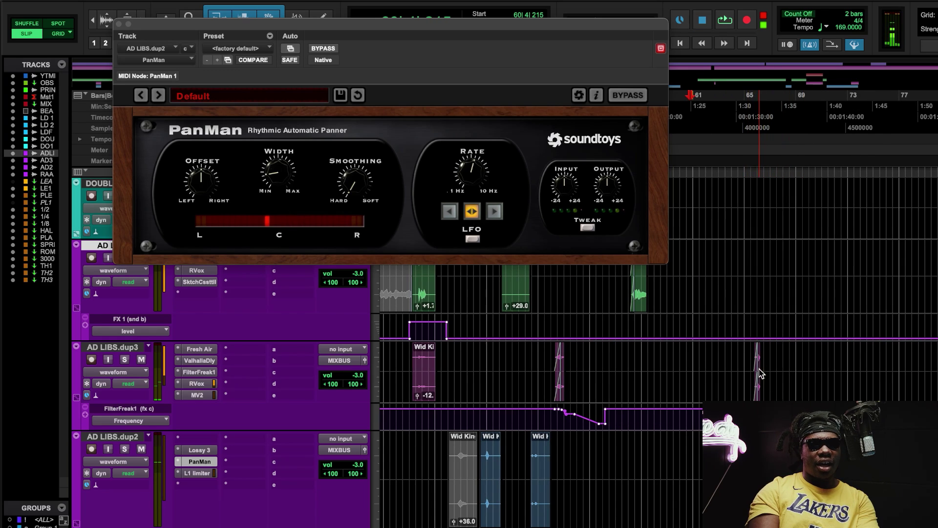
key(t)
key(t)
scroll(765, 383, right, 3)
key(t)
key(r)
key(r)
key(r)
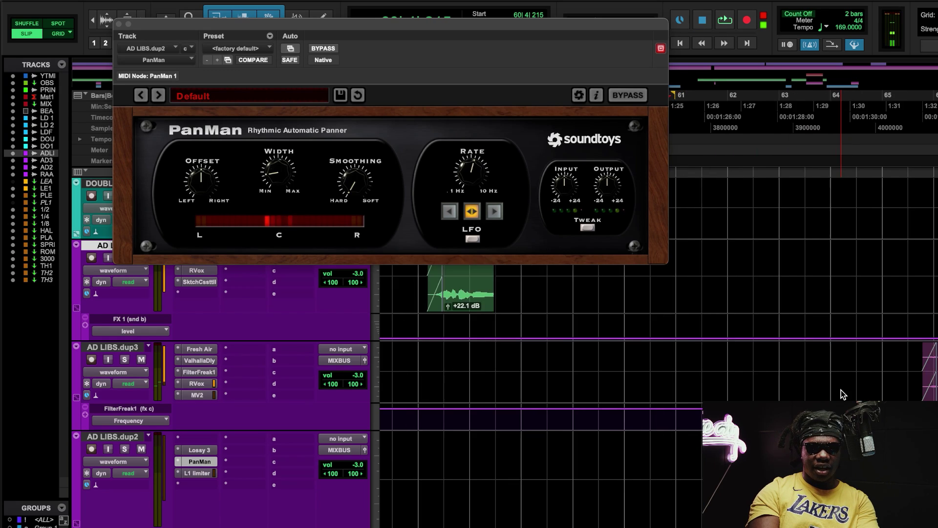
Examine the Devil-Loc Deluxe settings on the RAAA track.
scroll(713, 390, down, 5)
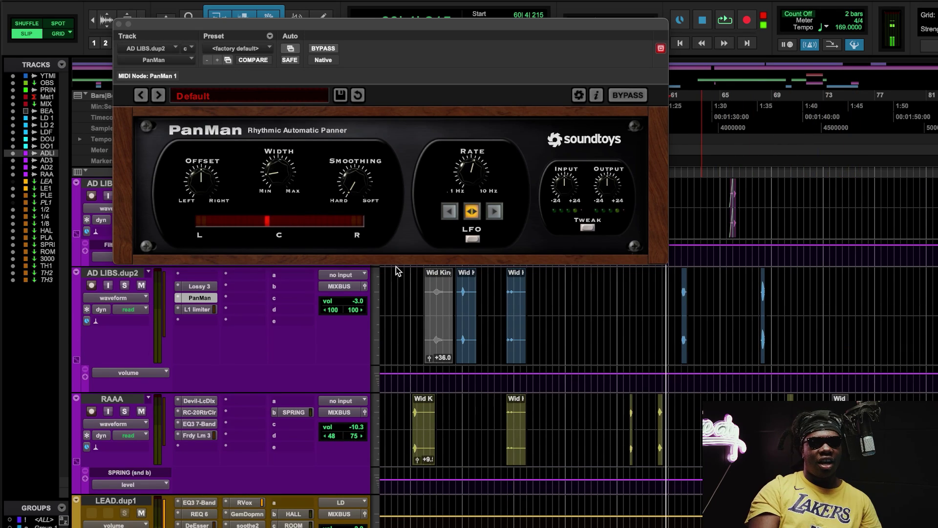
click(200, 400)
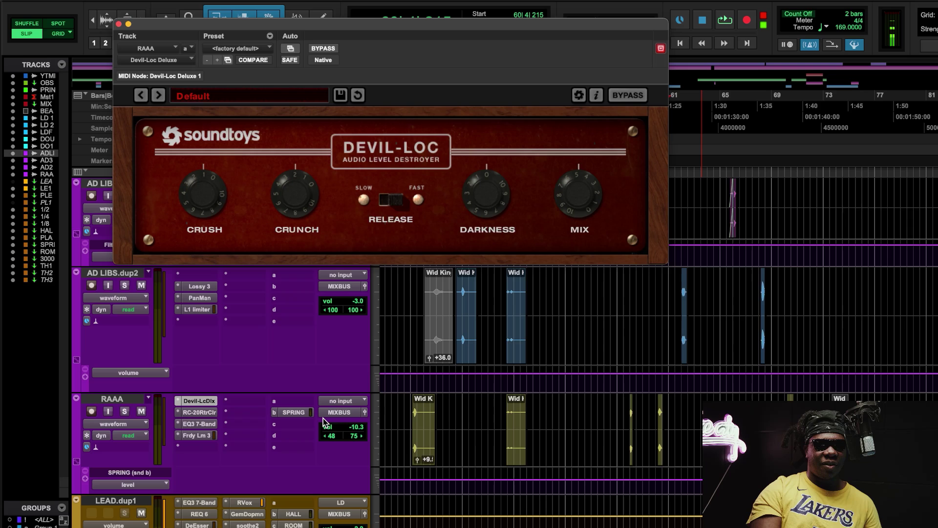
scroll(511, 420, down, 3)
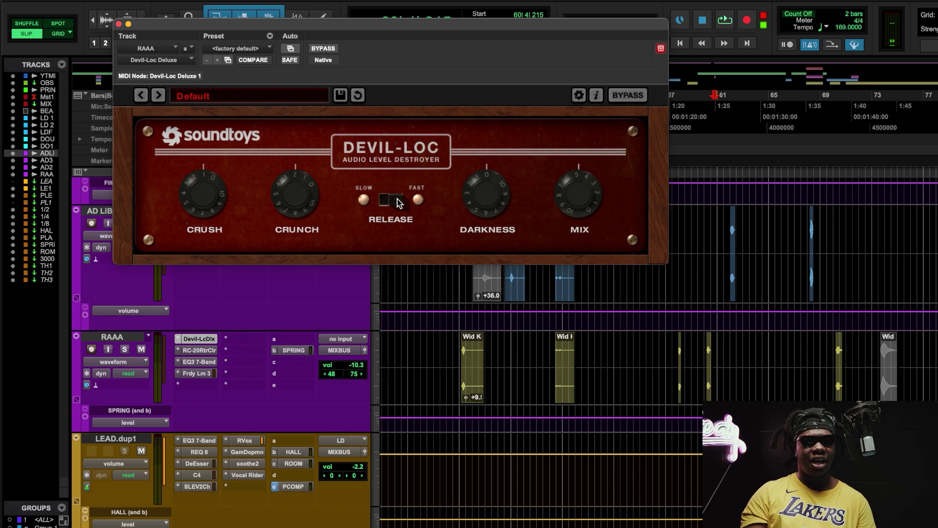
Examine the distortion, digital and space settings of RC-20 Retro Color on the RAAA track.
click(194, 351)
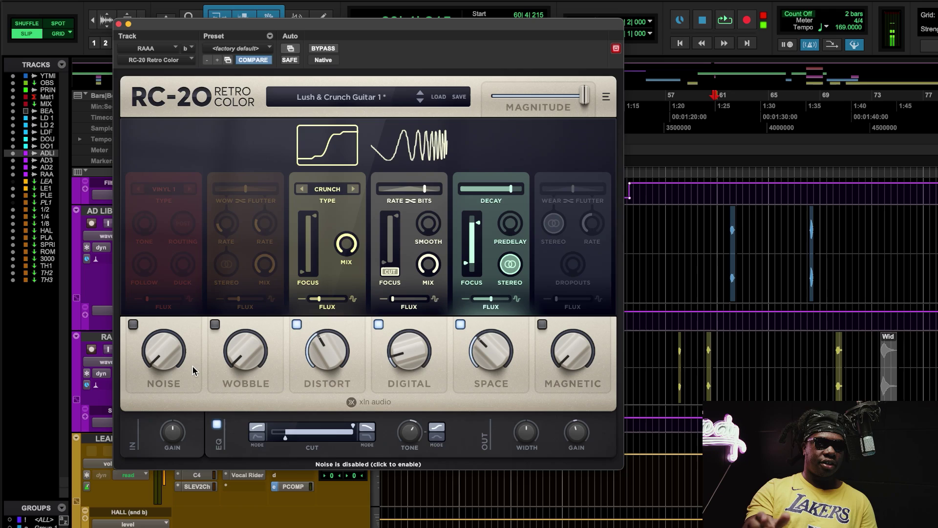
mouse_move(334, 360)
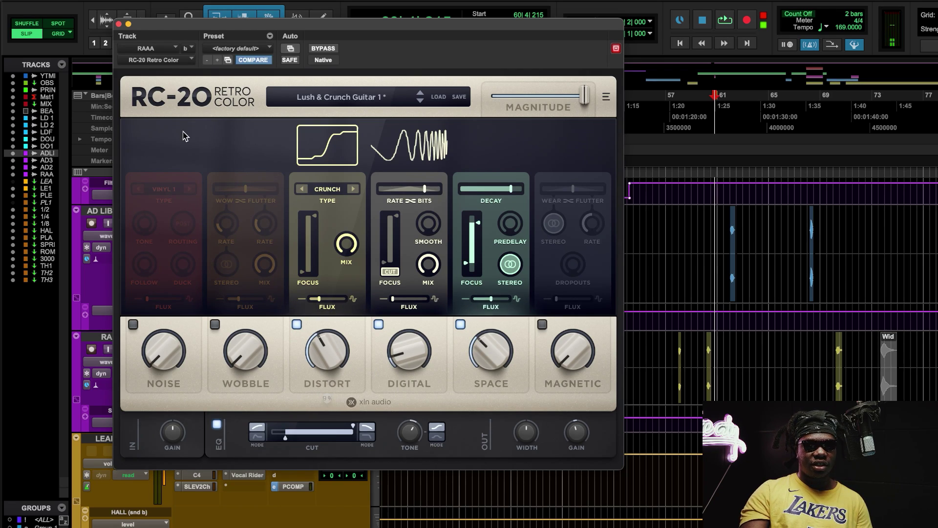
click(120, 24)
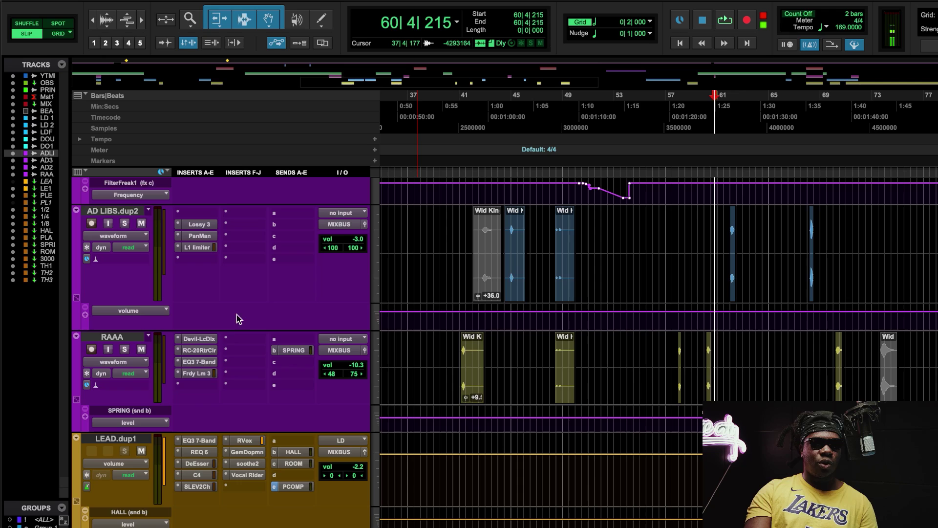
click(214, 339)
click(207, 351)
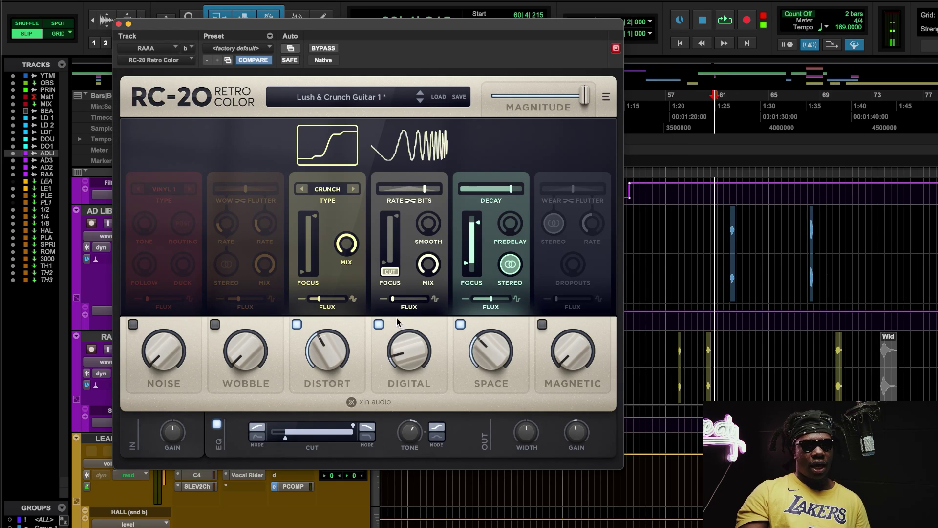
click(119, 24)
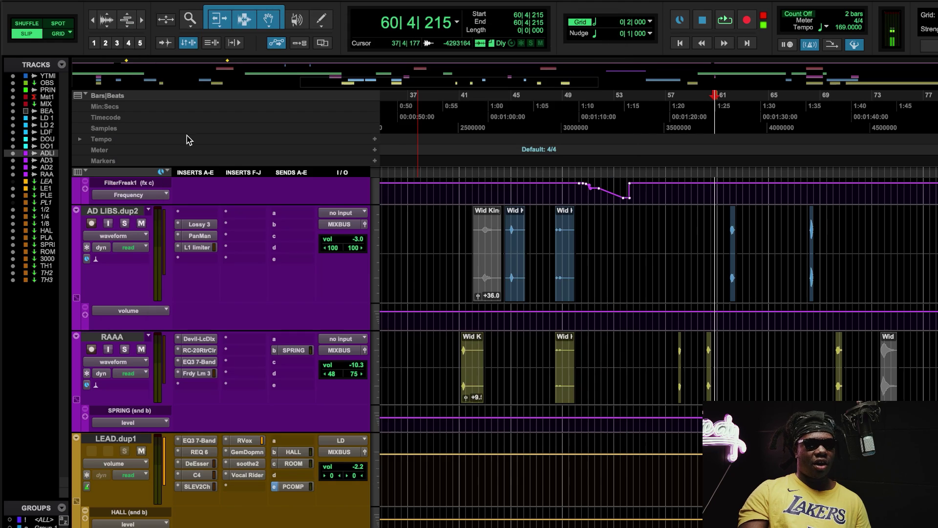
Review the EQ3 7-Band and Faraday Limiter settings on RAAA and play its ad-libs from bar 56.
click(200, 362)
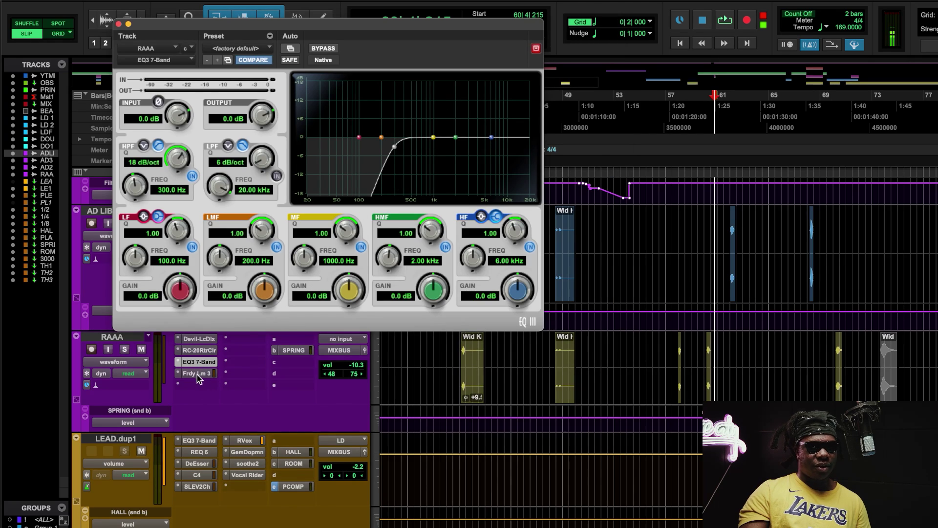
click(197, 373)
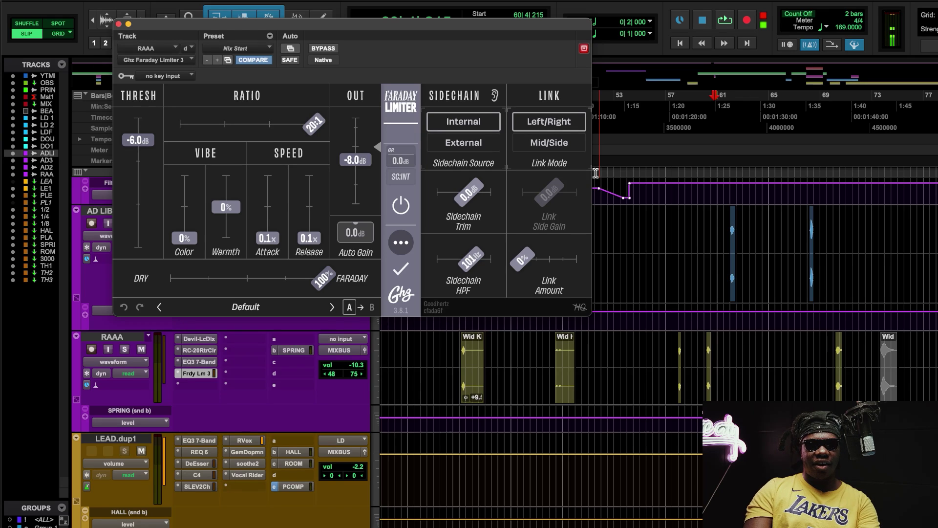
click(663, 107)
key(space)
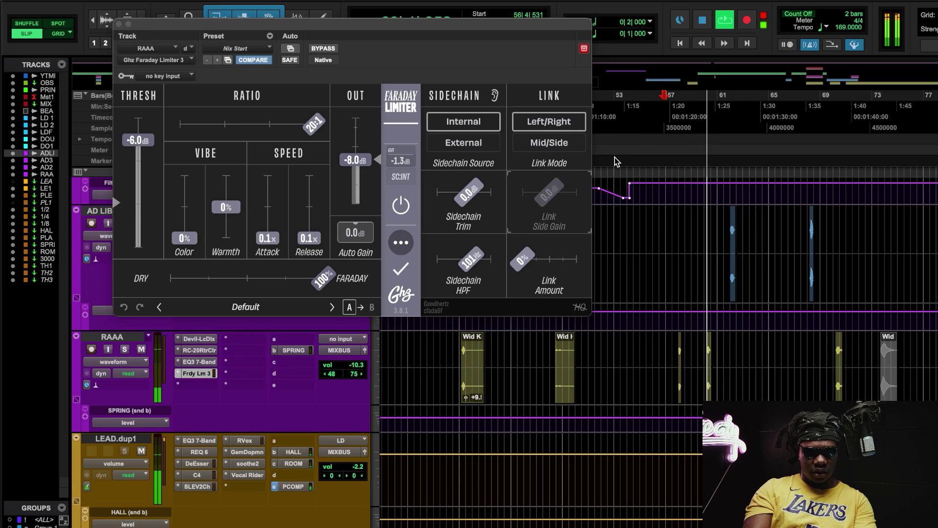
Play the RAAA ad-lib from bar 69 and move the Faraday Limiter window clear of the transport display.
click(828, 123)
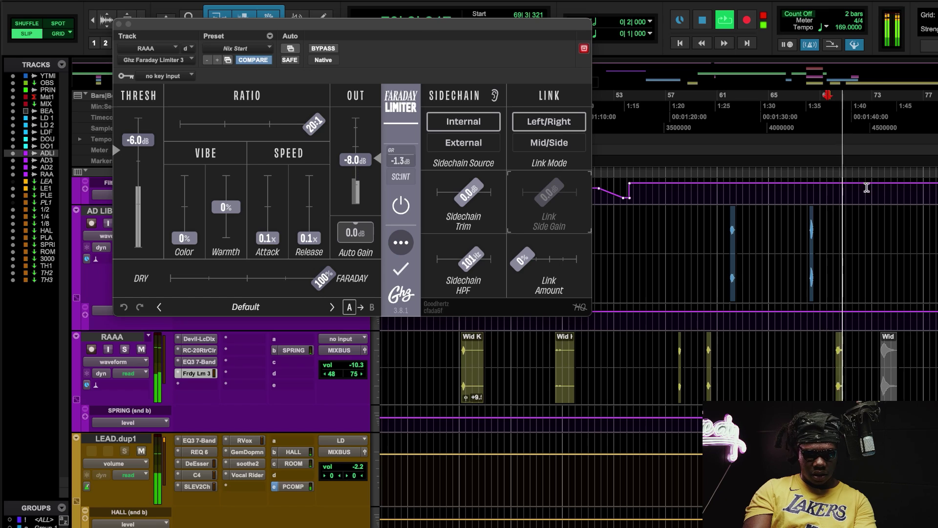
click(829, 123)
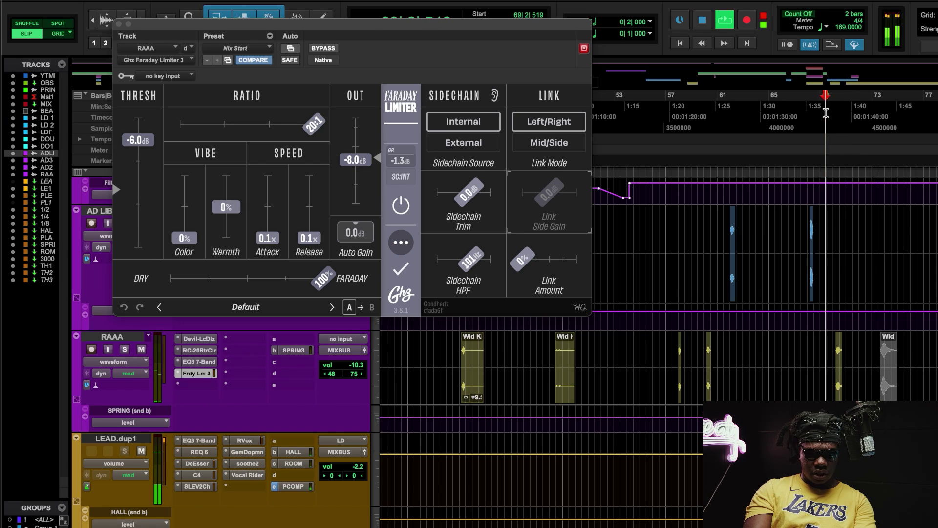
drag(440, 23, 525, 294)
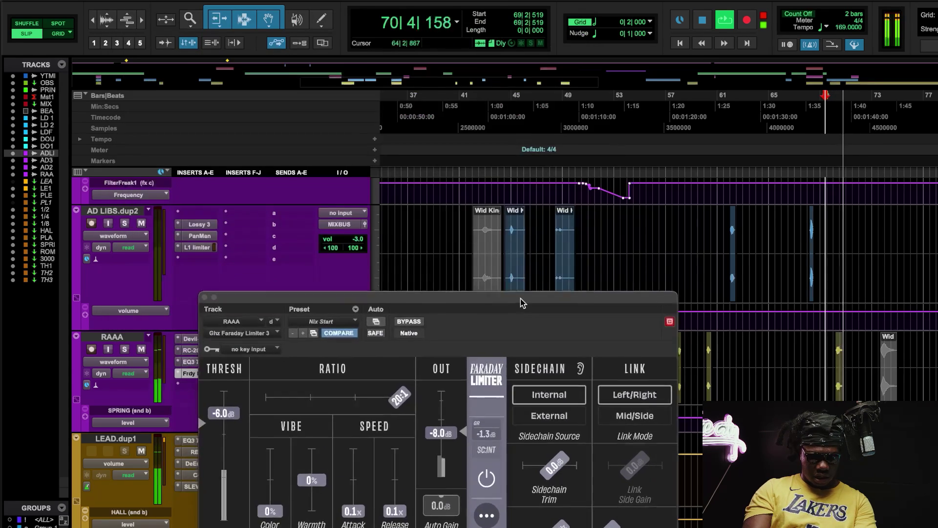
Play the RAAA ad-lib from bar 92, close the Faraday Limiter and stop playback.
key(r)
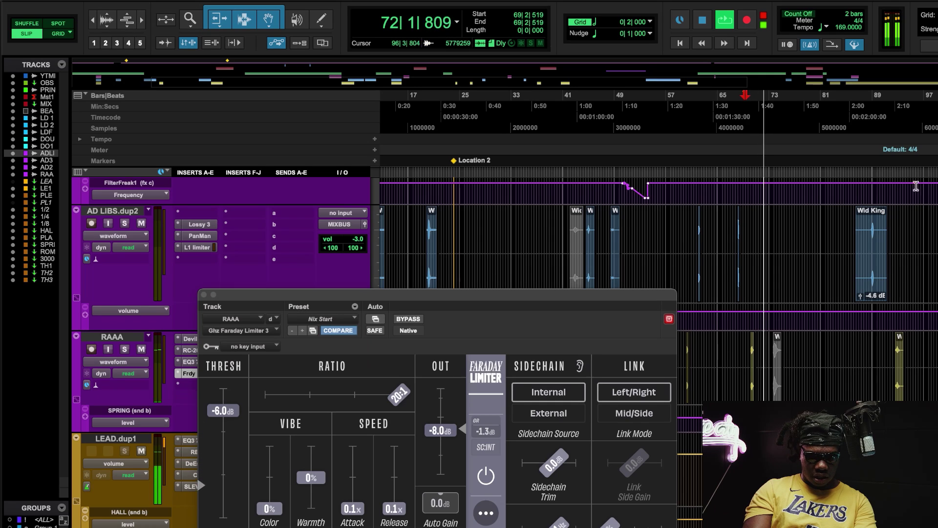
click(894, 122)
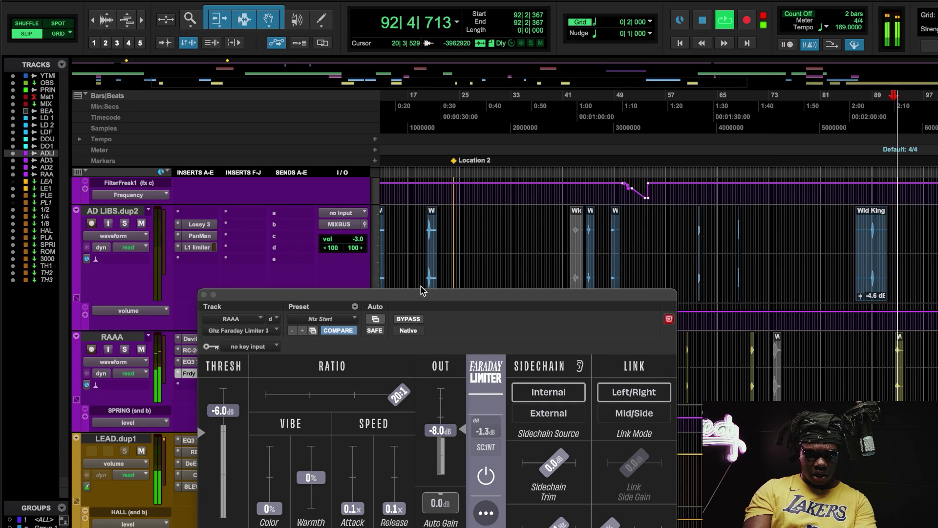
click(204, 294)
key(r)
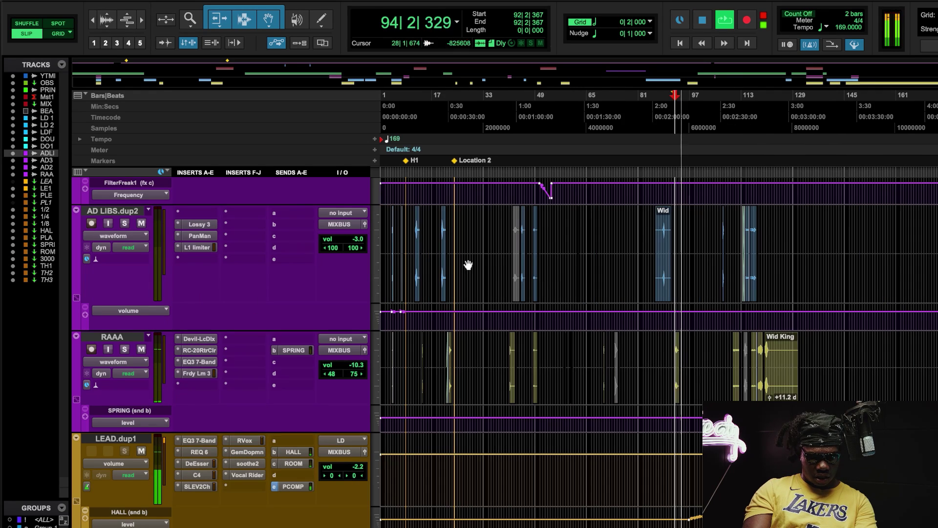
key(space)
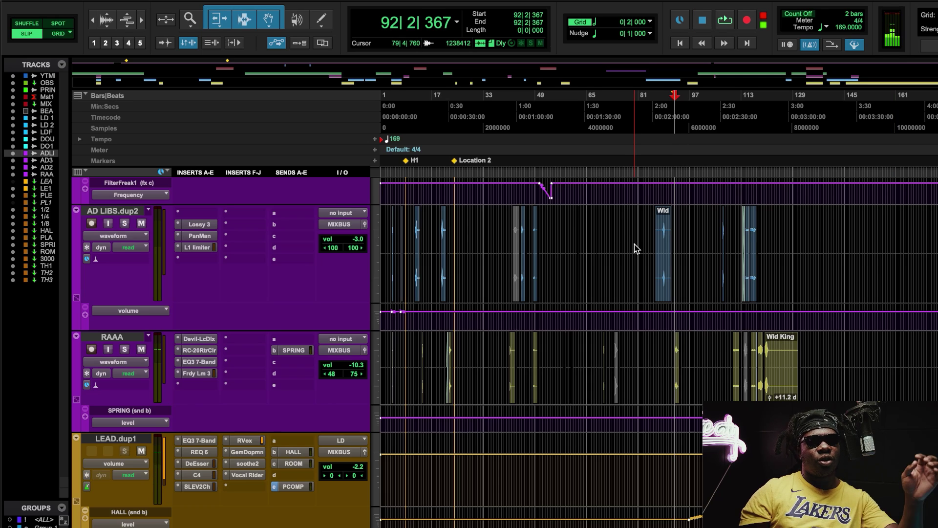
Examine the ValhallaDelay settings on the SPRING track.
scroll(419, 456, down, 5)
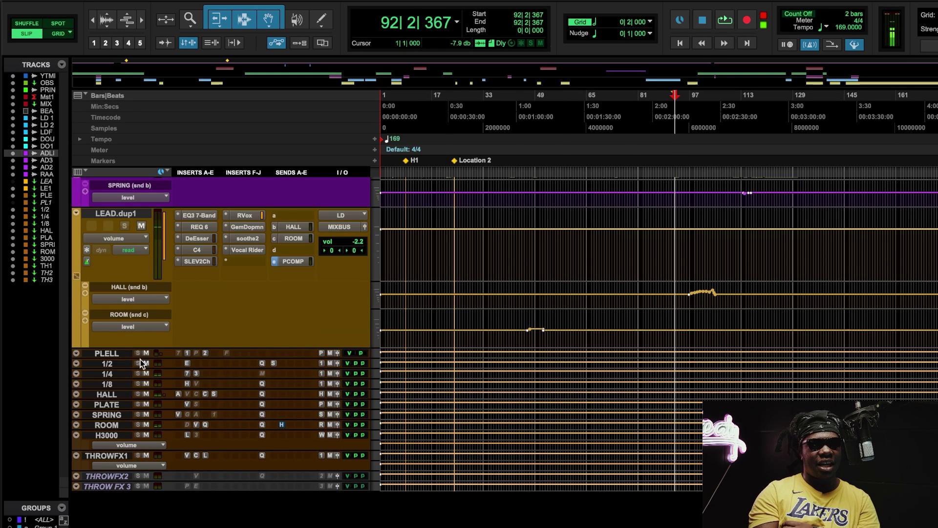
click(179, 415)
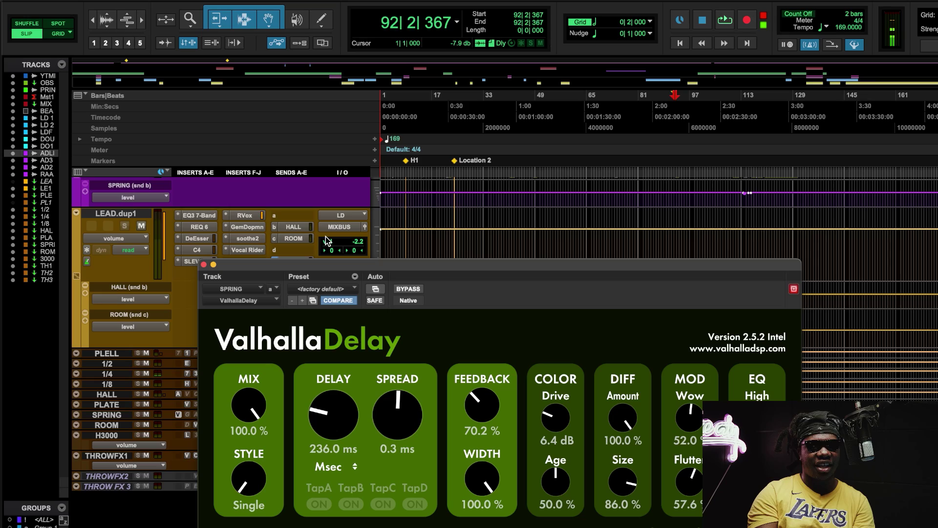
drag(336, 272, 437, 163)
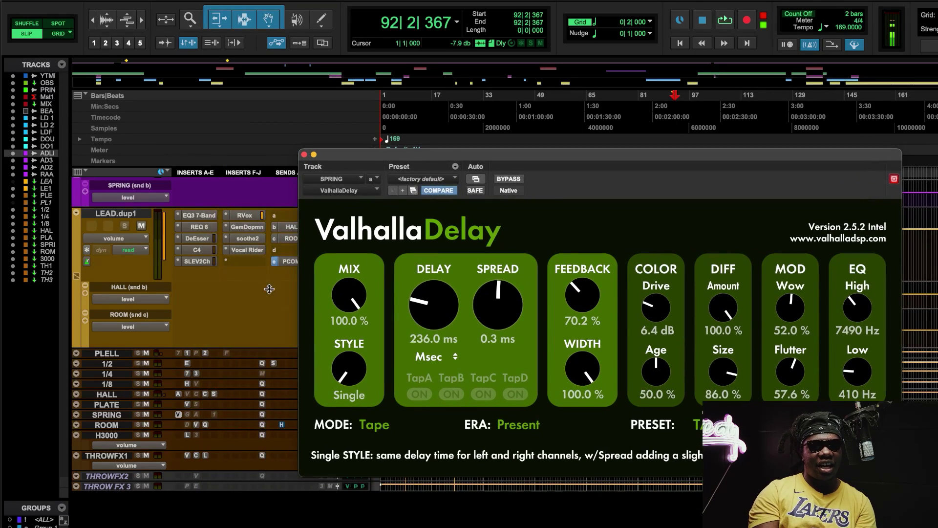
Locate the SPRING send automation on the LD 1 track and close ValhallaDelay.
scroll(269, 289, up, 3)
scroll(269, 288, down, 3)
scroll(270, 289, up, 3)
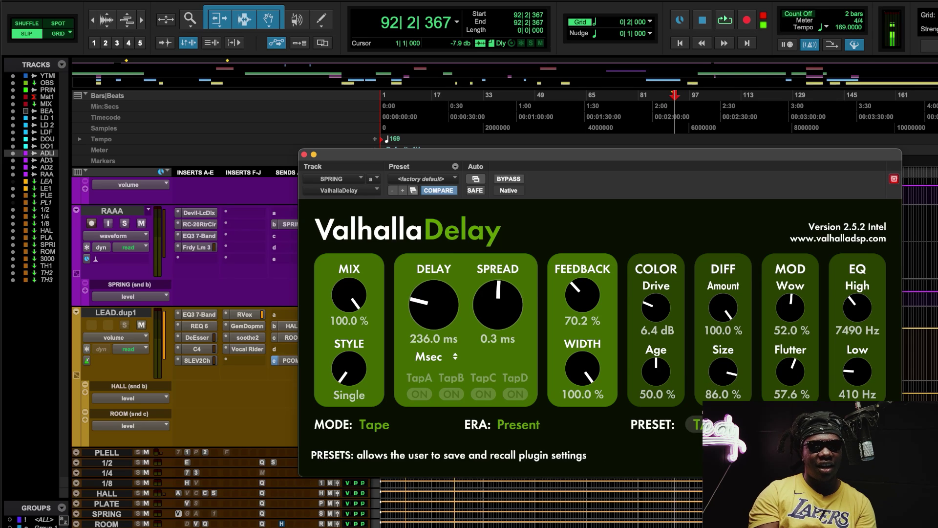
scroll(219, 337, up, 10)
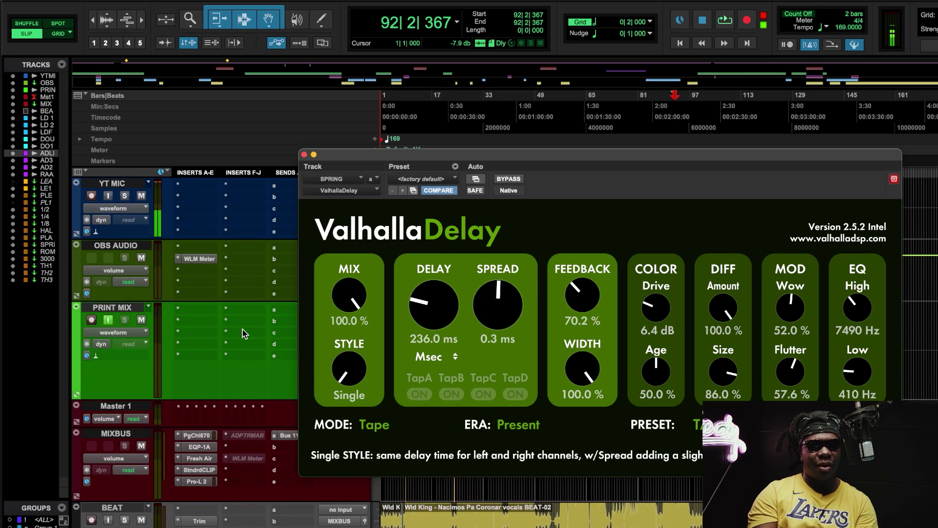
scroll(245, 334, down, 4)
scroll(242, 467, down, 9)
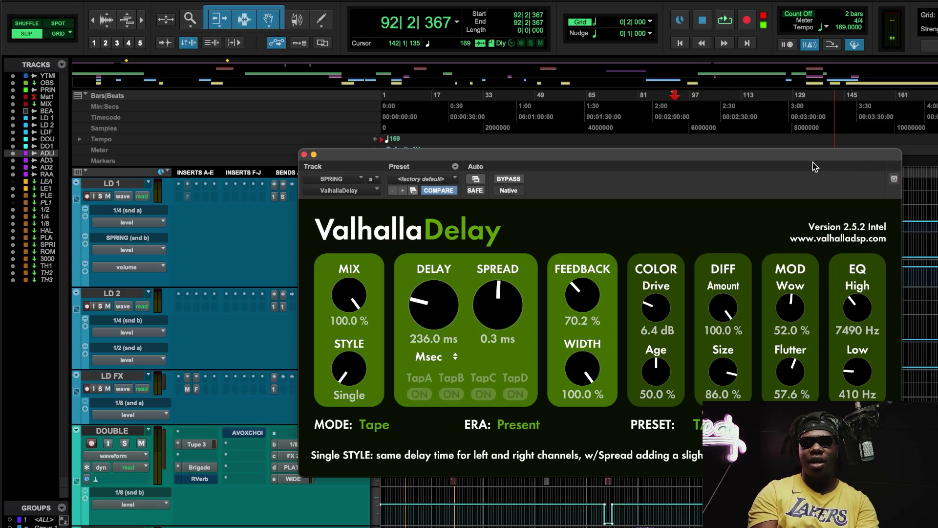
drag(793, 155, 824, 266)
drag(485, 273, 412, 211)
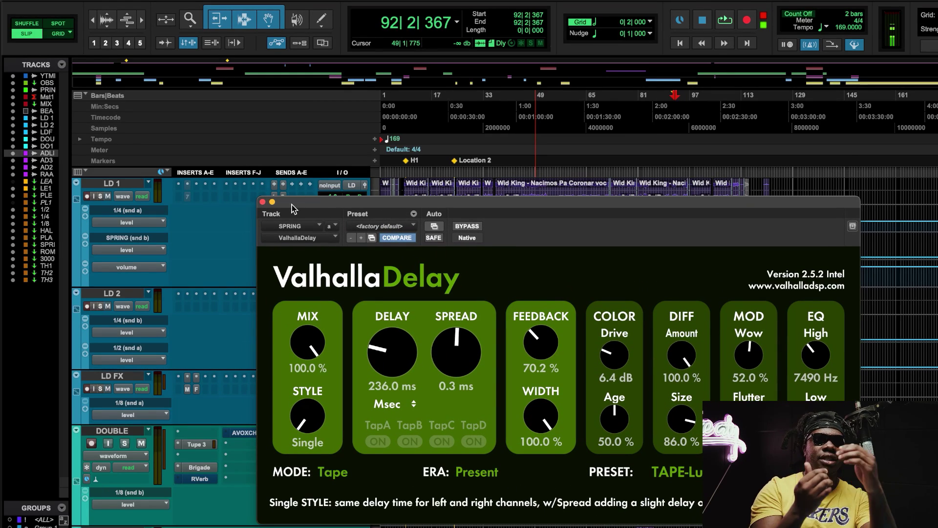
click(263, 202)
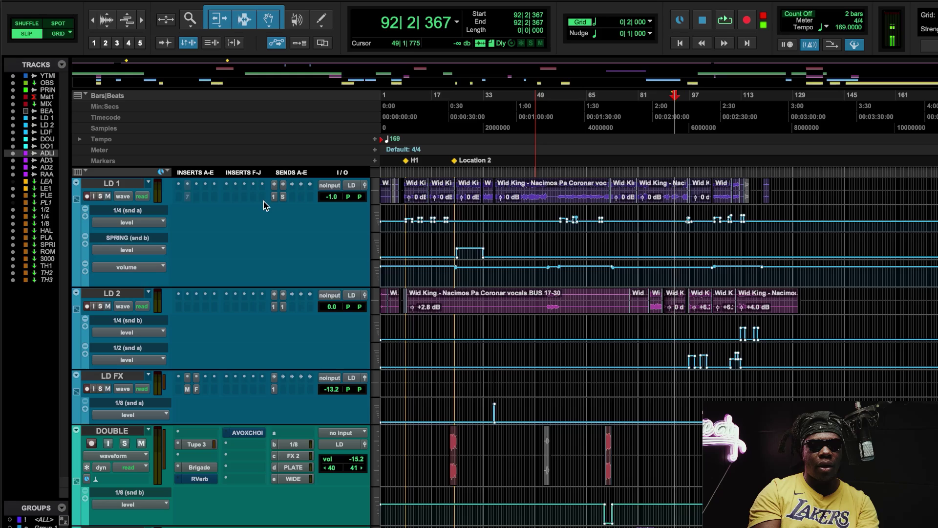
Place the playback position at bar 24, where the raised SPRING send automation on LD 1 begins.
key(t)
key(r)
key(t)
key(t)
key(r)
key(r)
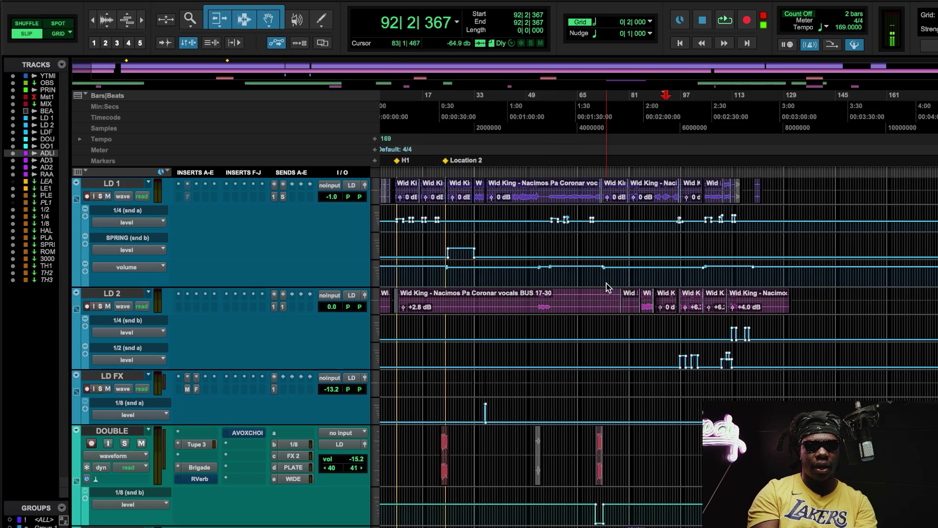
key(r)
key(t)
key(t)
scroll(449, 228, left, 10)
scroll(450, 228, down, 1)
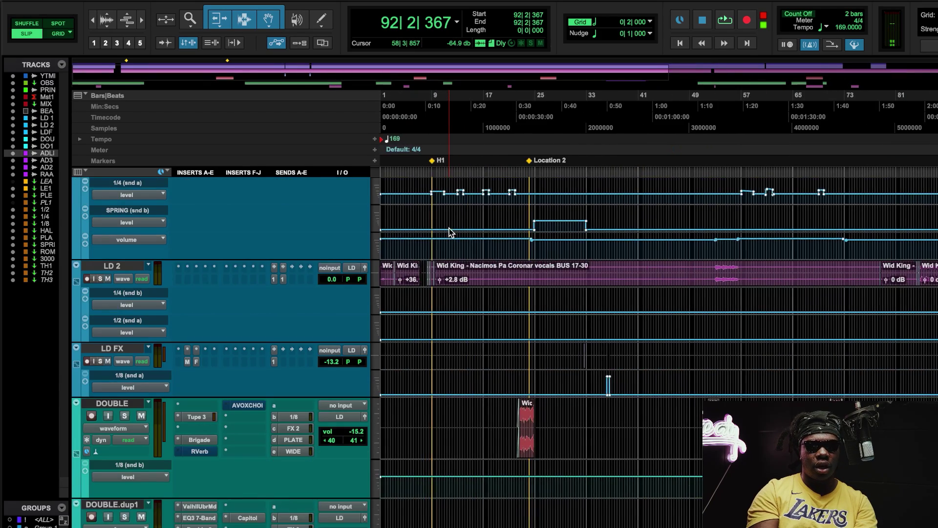
scroll(450, 227, up, 3)
click(531, 117)
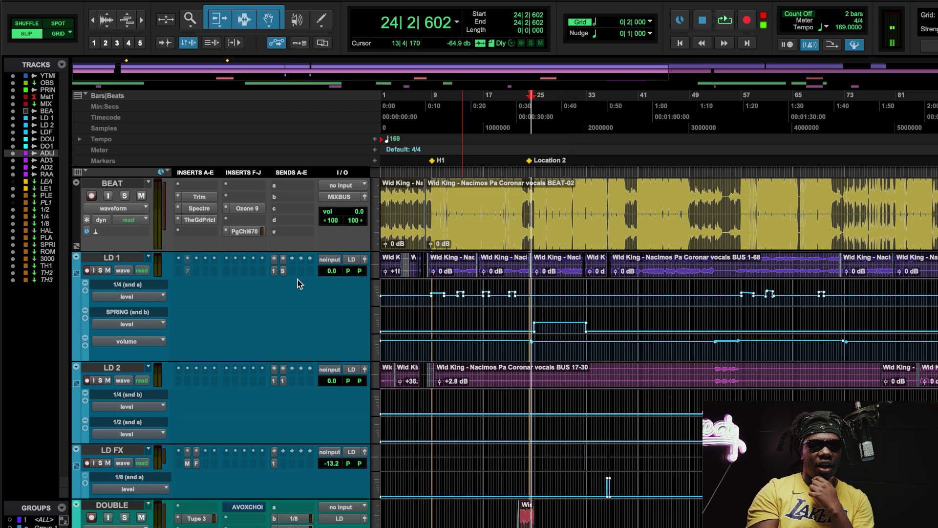
Play the song from bar 23 through the raised SPRING send on LD 1 and stop playback.
scroll(418, 327, down, 5)
scroll(438, 367, up, 6)
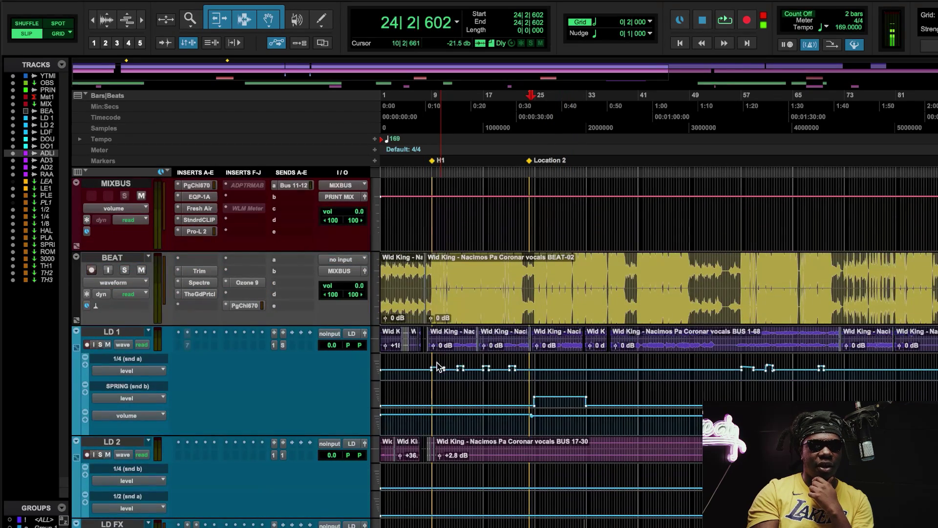
key(space)
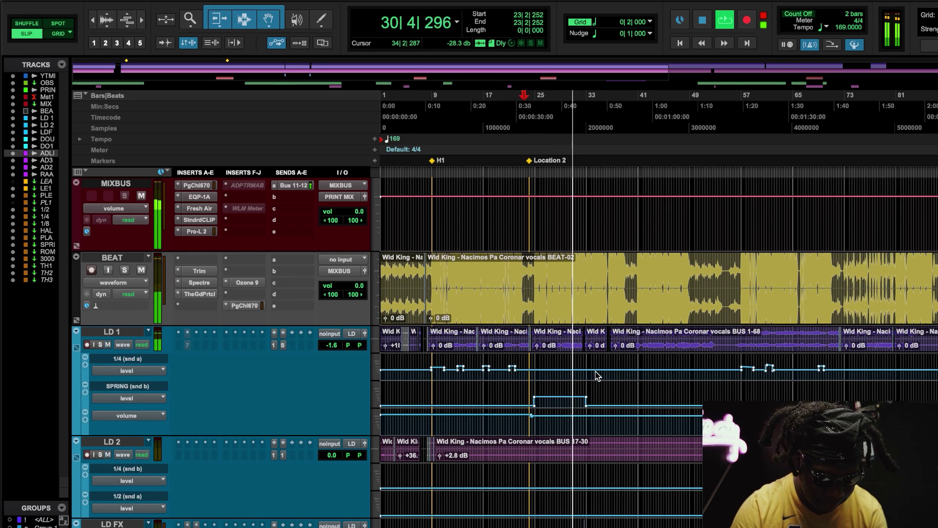
key(r)
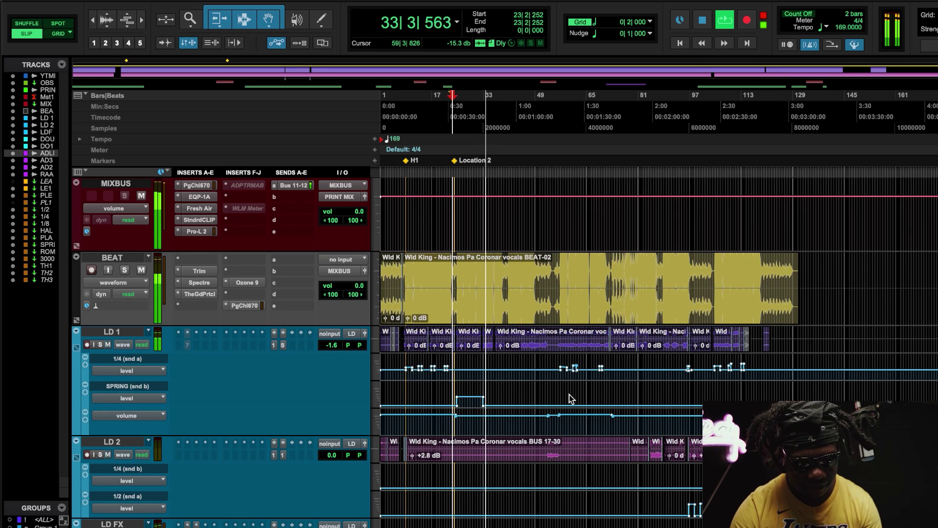
key(space)
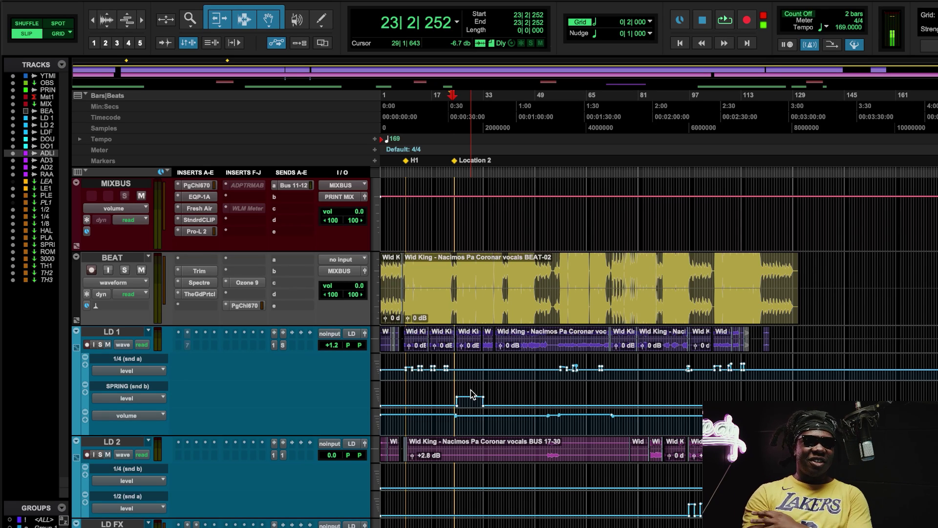
Place the playback position just before bar 9 at marker H1 and check the 1/4 send level on LD 1.
key(r)
key(t)
key(t)
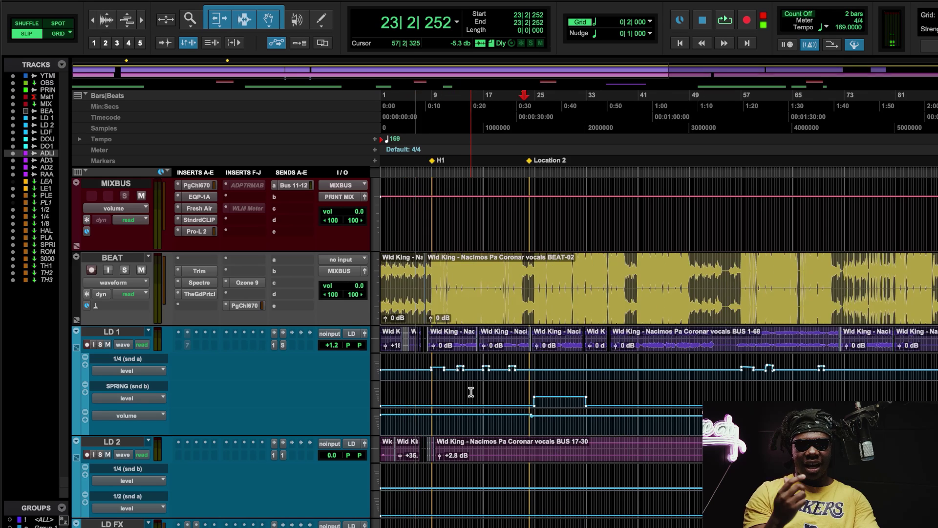
key(t)
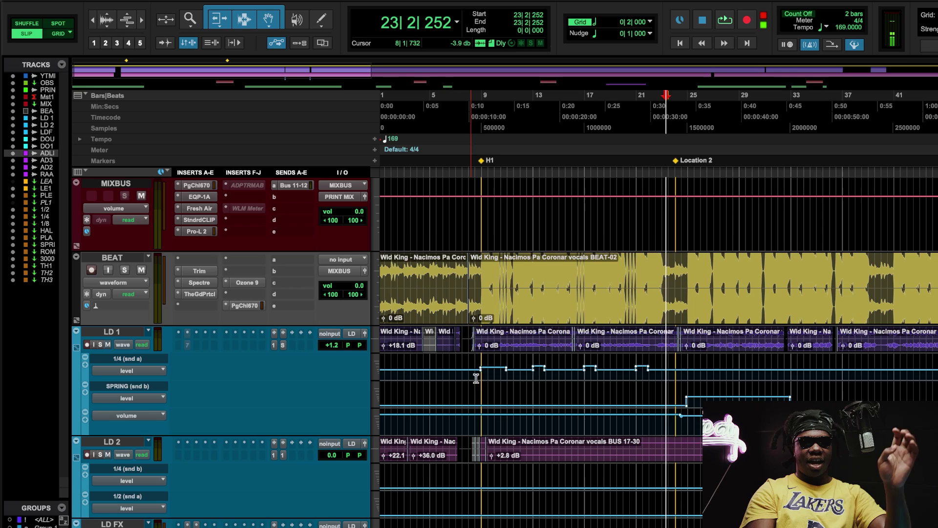
click(482, 100)
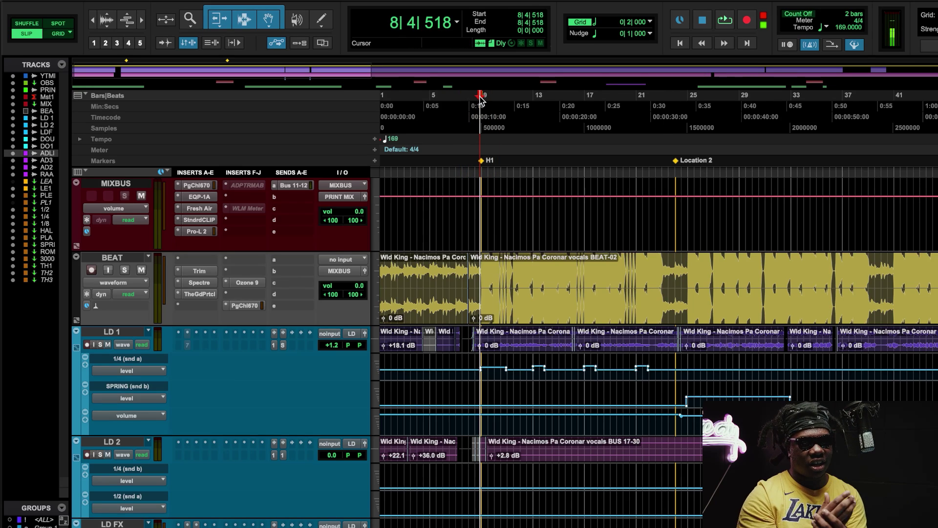
click(274, 342)
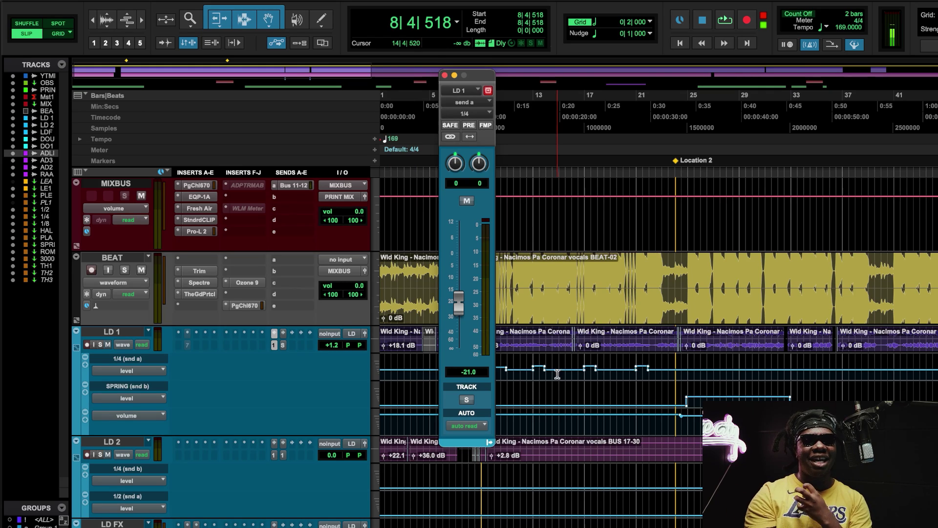
click(444, 76)
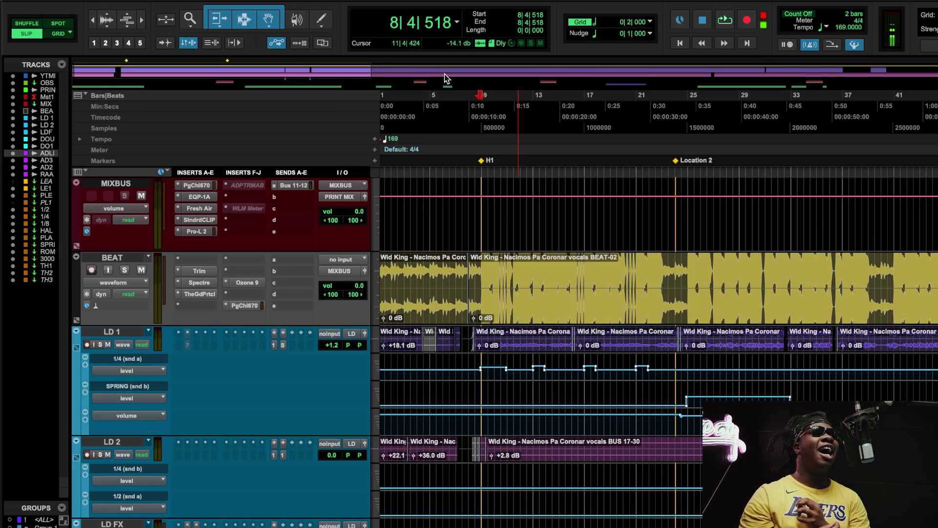
Play the song from marker H1 through the 1/4 send throws on LD 1.
key(r)
key(r)
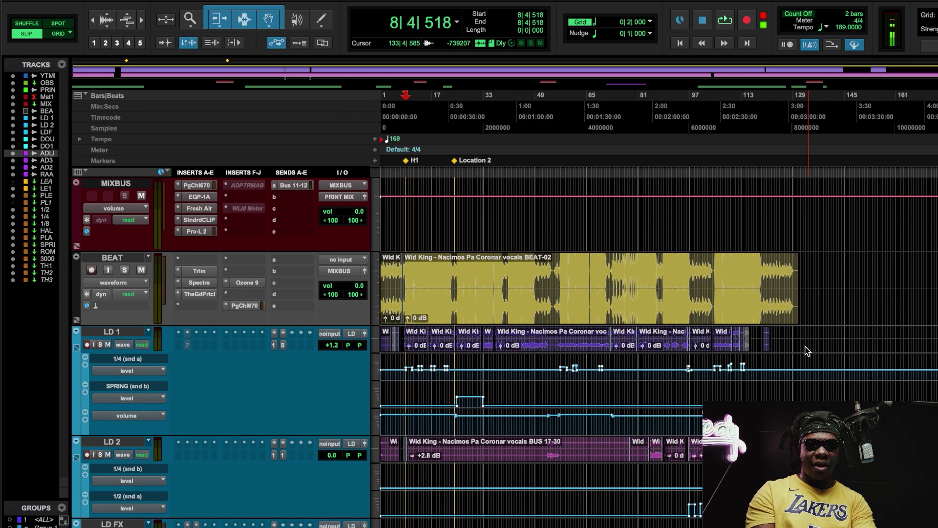
key(t)
key(space)
key(t)
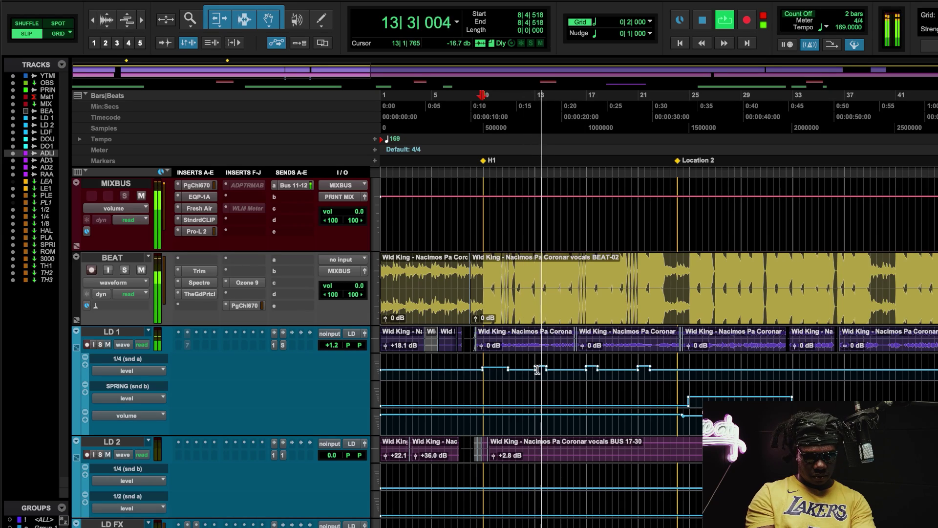
Restart playback at marker H1, enlarge the 1/4 delay track and raise its volume to +10.9 dB.
scroll(262, 391, down, 10)
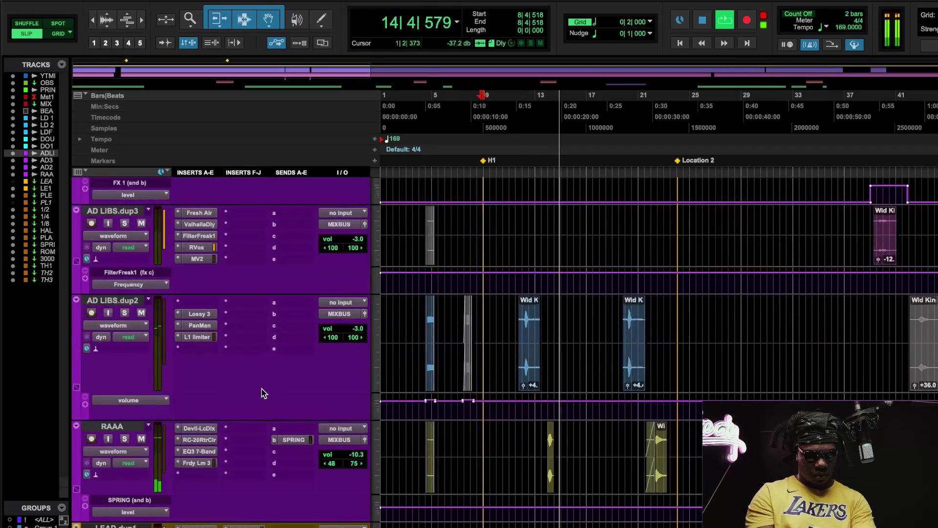
key(space)
key(space)
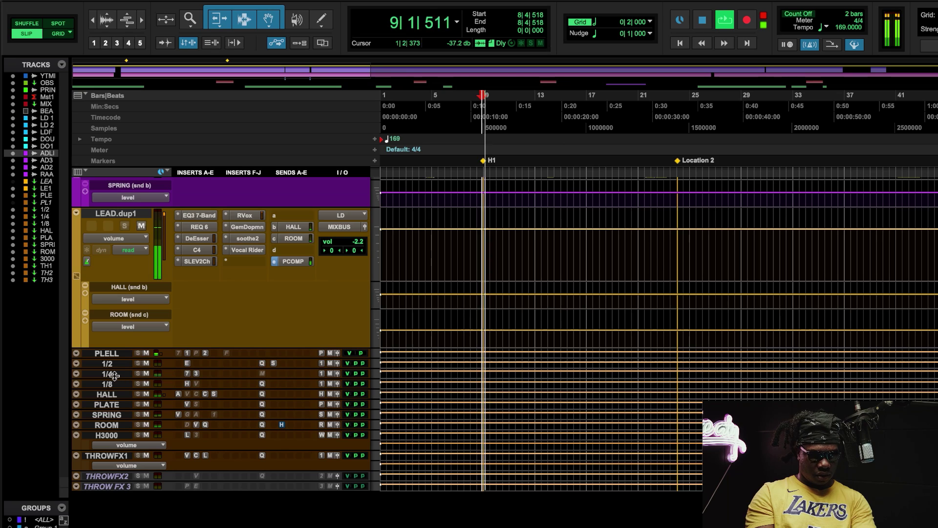
drag(114, 375, 126, 456)
click(344, 401)
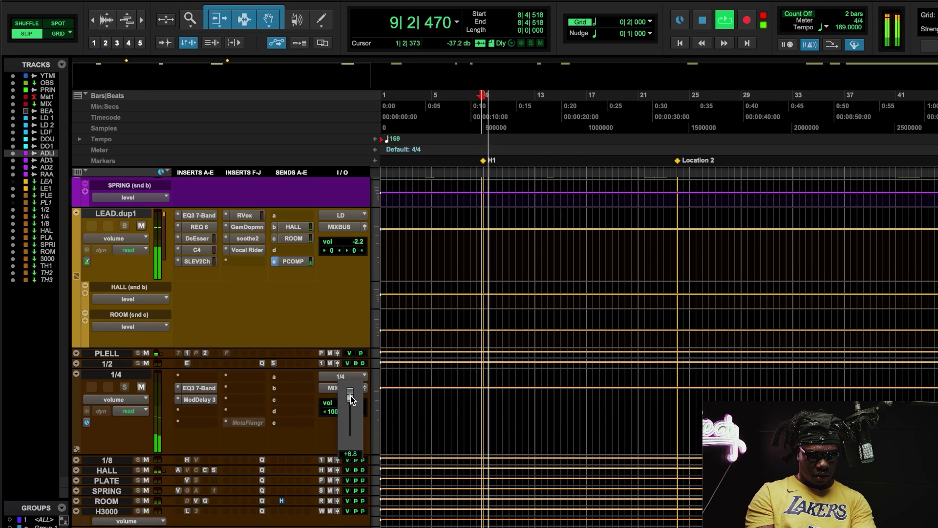
drag(351, 396, 351, 395)
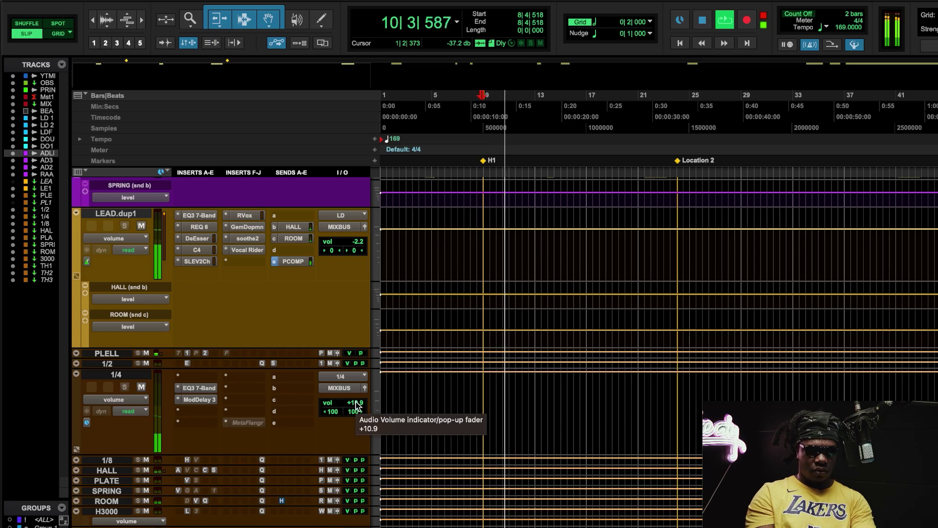
Lower the 1/4 track's volume to +7.3 dB and keep playing while watching the 1/4 send automation on LD 1.
click(356, 405)
drag(354, 405, 354, 406)
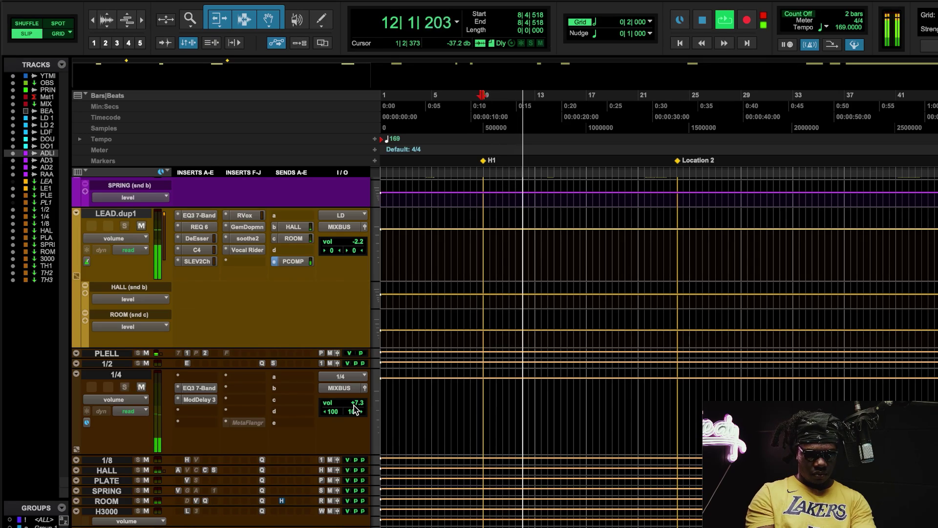
scroll(480, 407, up, 10)
scroll(480, 408, down, 9)
scroll(480, 407, up, 2)
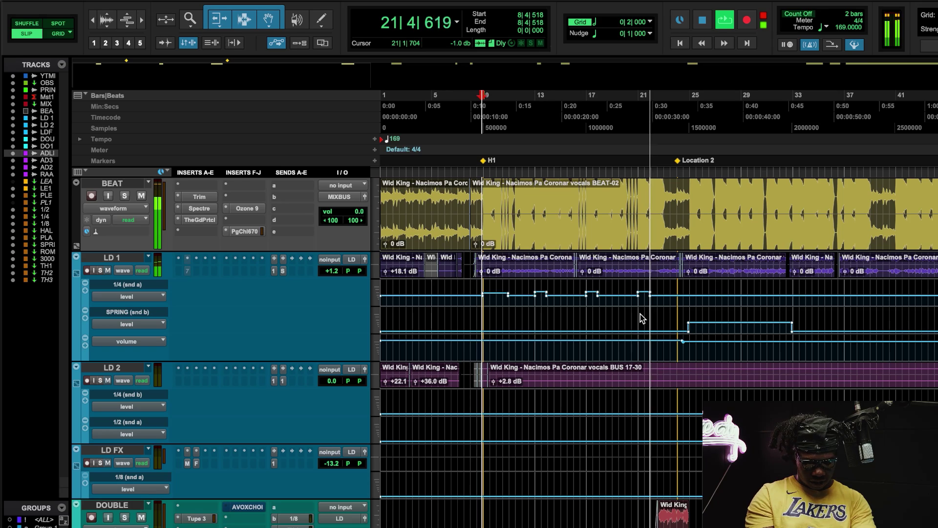
Stop playback, place the playback position just before bar 57 and play through the 1/4 send throws on LD 1.
key(r)
key(space)
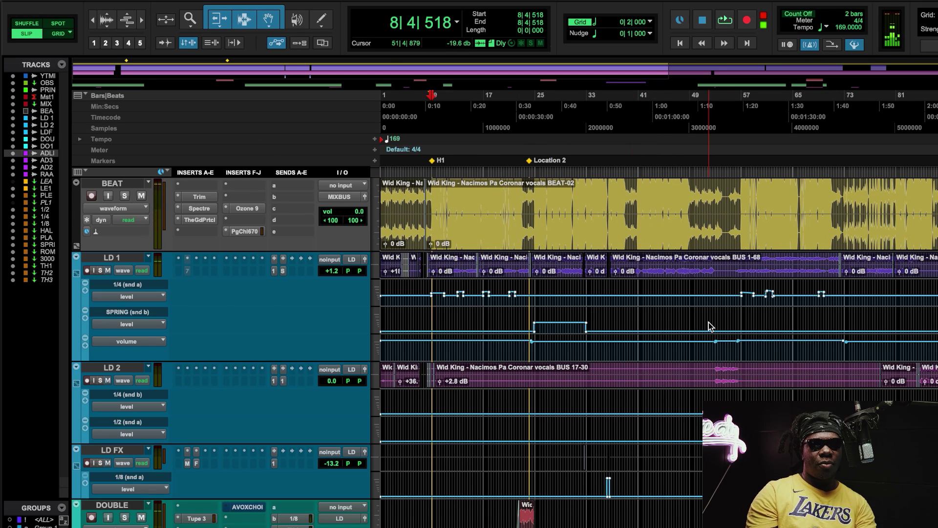
scroll(707, 325, up, 3)
scroll(707, 324, right, 5)
scroll(695, 389, right, 3)
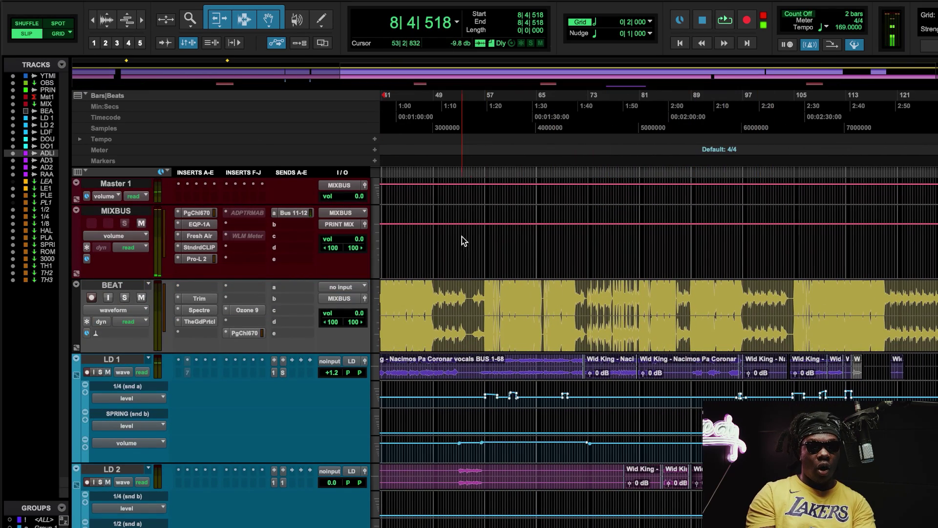
click(481, 105)
key(space)
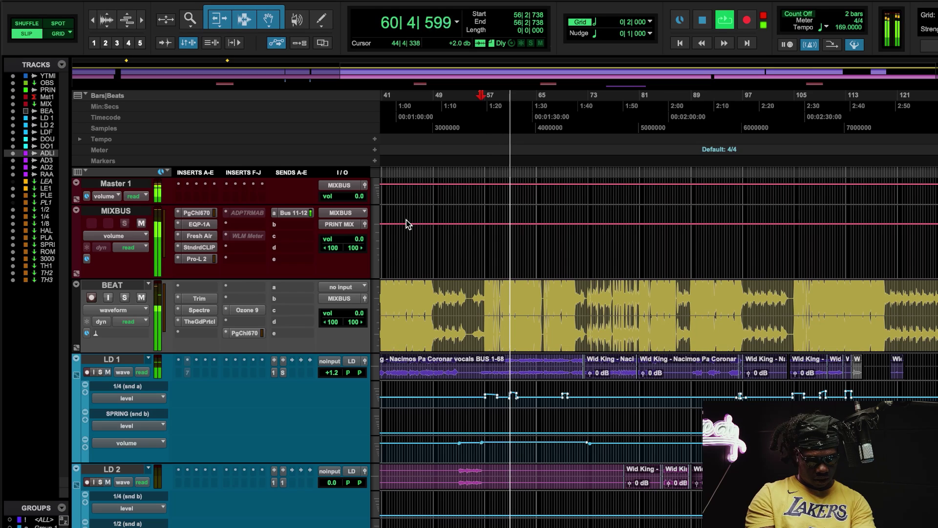
key(space)
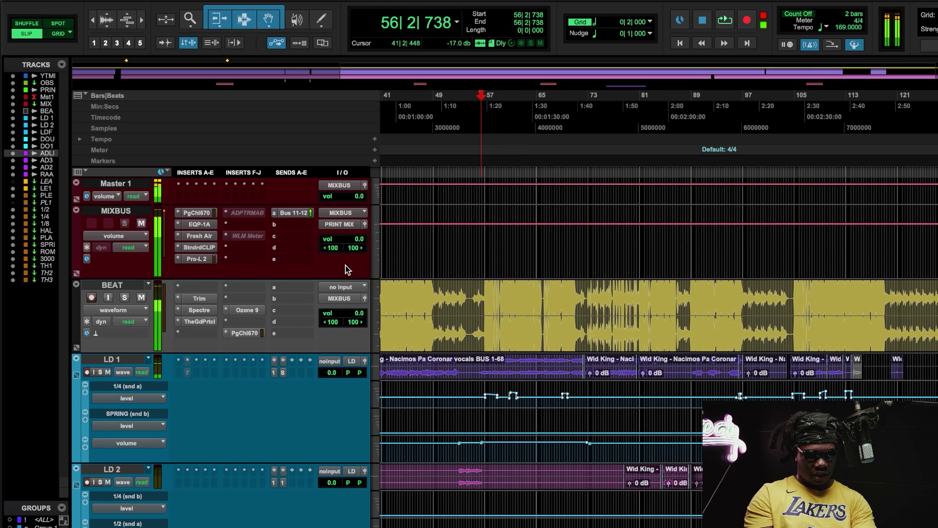
Lower the 1/4 delay track's volume to +1.8 dB.
scroll(344, 283, down, 10)
click(360, 328)
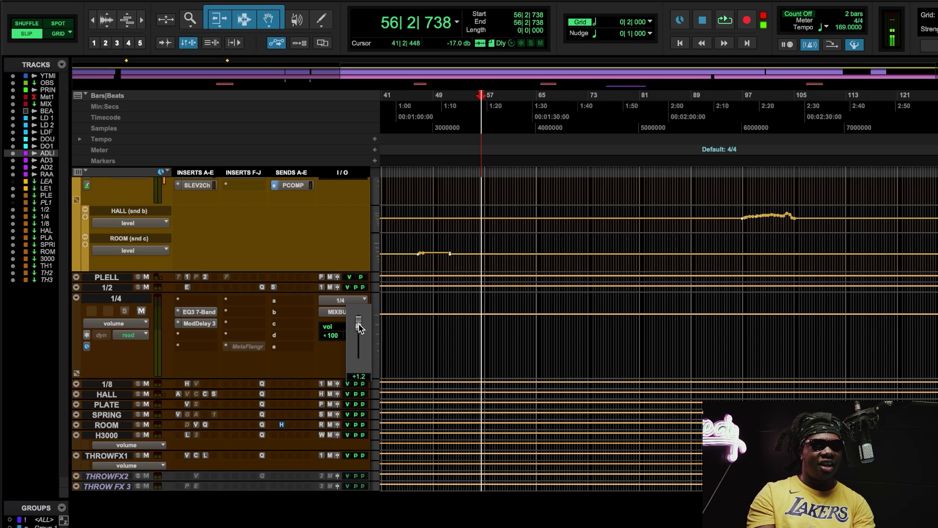
drag(360, 327, 360, 327)
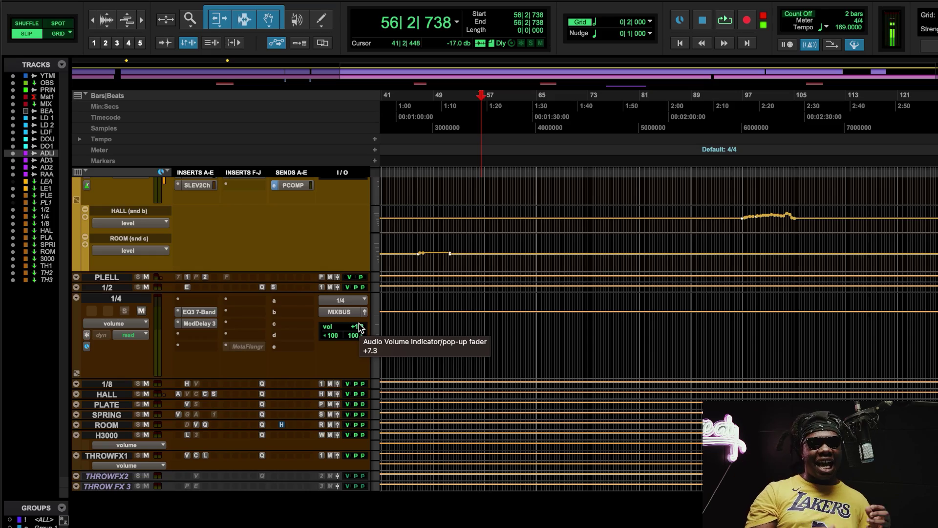
Examine the 1/4, 1/2 and spring send automation on LD 1 and LD 2 across the whole song.
scroll(415, 334, up, 20)
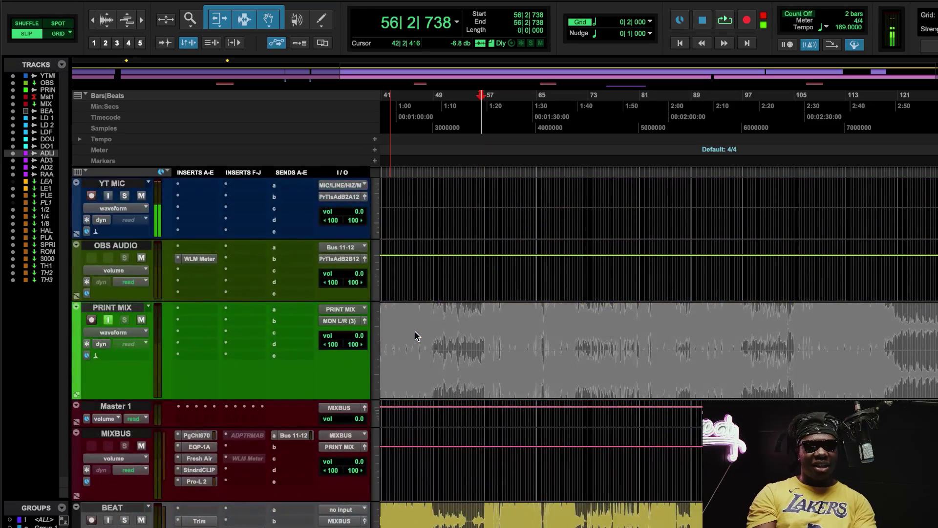
scroll(415, 334, down, 12)
scroll(416, 334, left, 5)
key(r)
key(r)
key(t)
key(t)
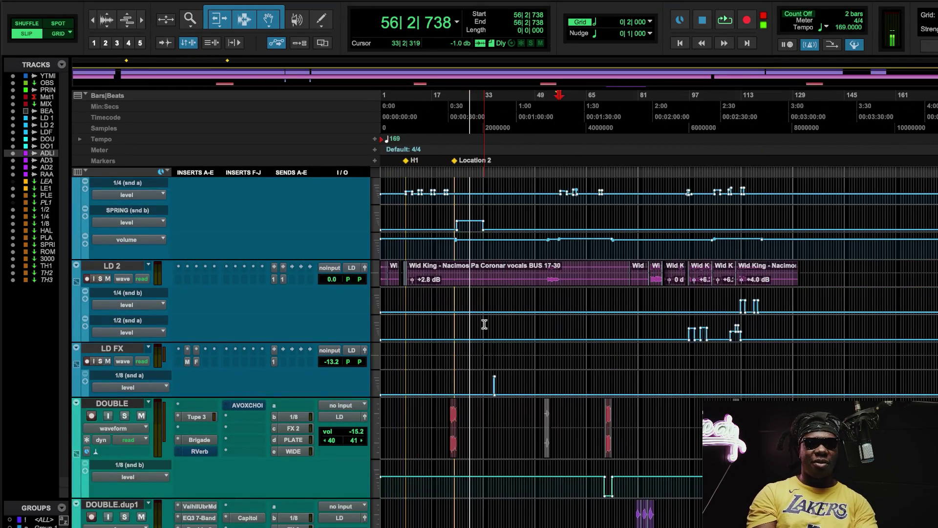
scroll(543, 297, up, 3)
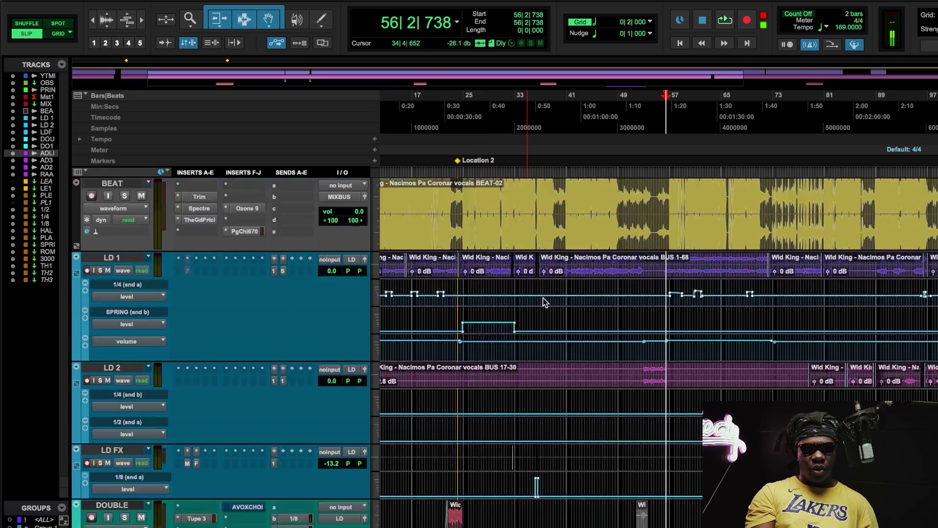
scroll(543, 297, down, 3)
scroll(543, 297, right, 8)
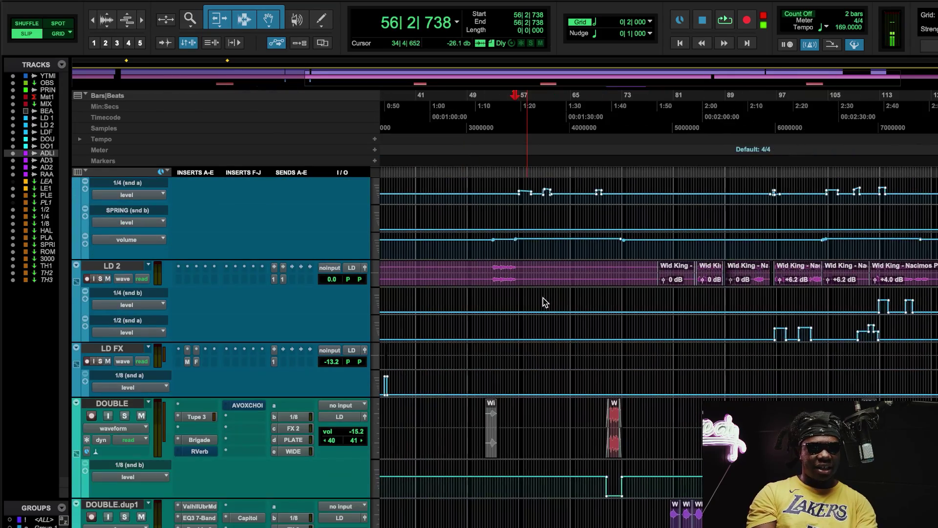
scroll(566, 337, left, 10)
scroll(567, 337, up, 3)
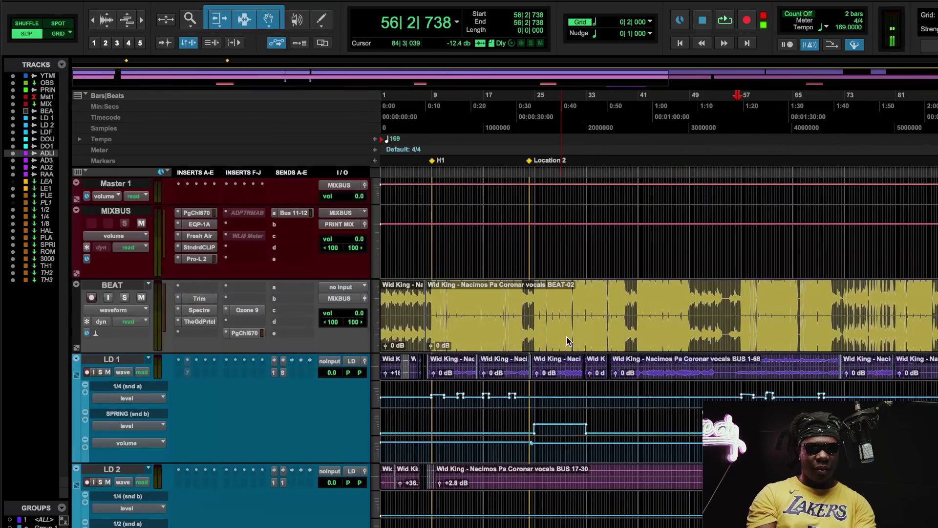
scroll(567, 336, right, 10)
scroll(567, 336, down, 3)
scroll(672, 327, up, 1)
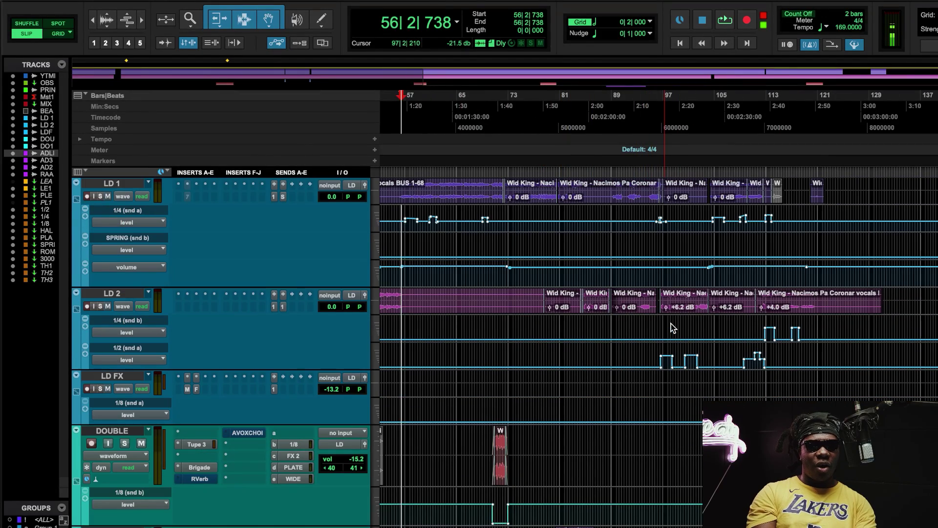
Play the song from bar 95 through the 1/2 send throws on LD 2, and jump back to bar 100 during playback.
click(651, 112)
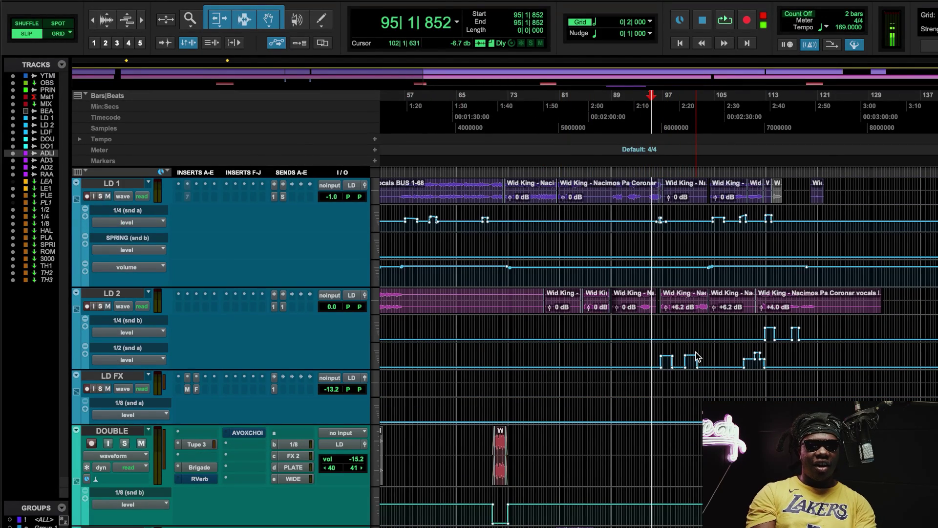
scroll(697, 357, up, 5)
scroll(697, 356, down, 3)
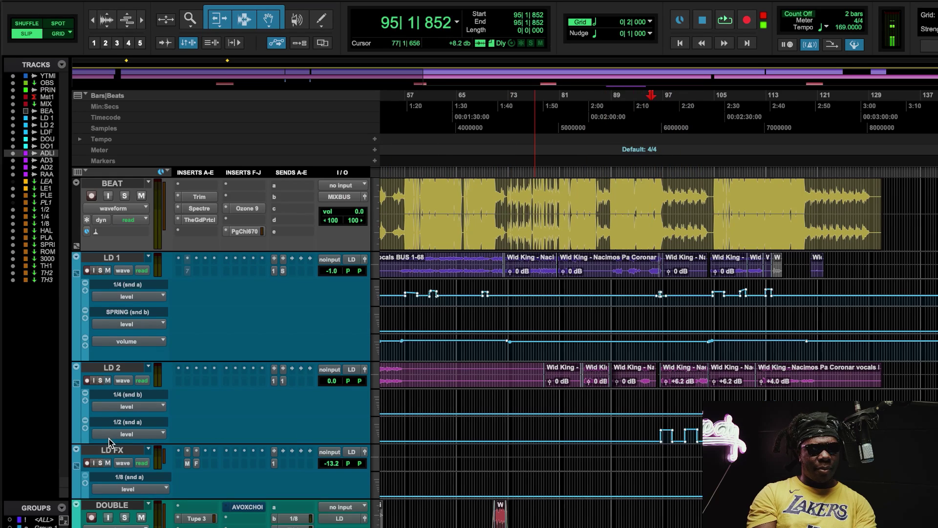
key(space)
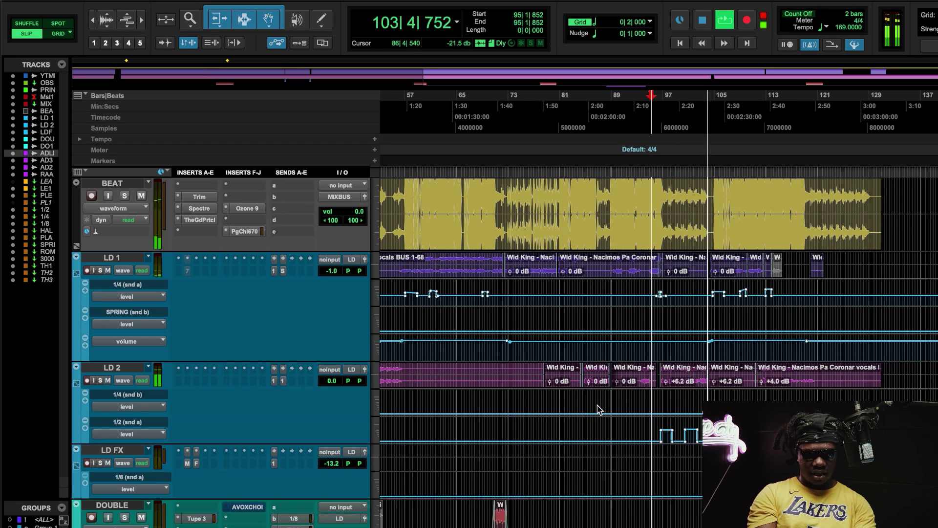
click(688, 216)
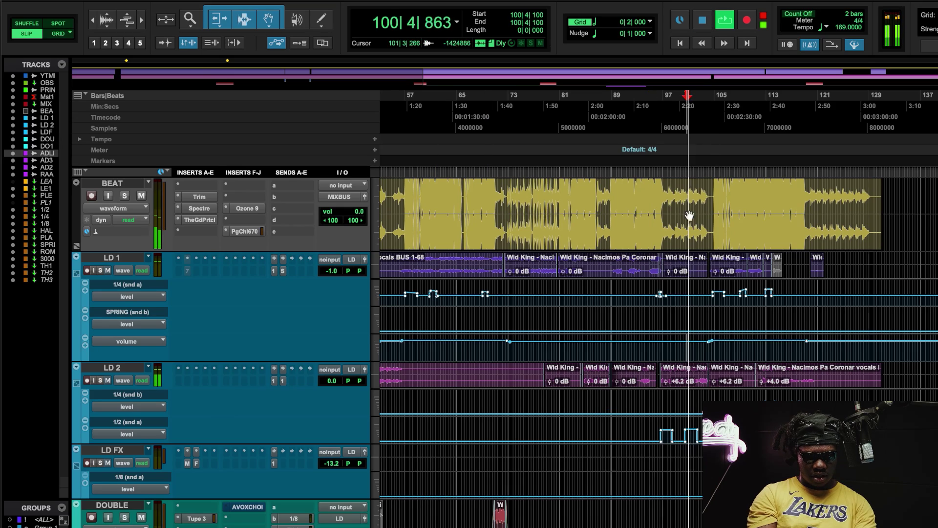
Restart playback at the end of bar 95, enlarge the 1/2 delay track and raise its volume to +4.8 dB.
click(656, 103)
scroll(503, 364, down, 20)
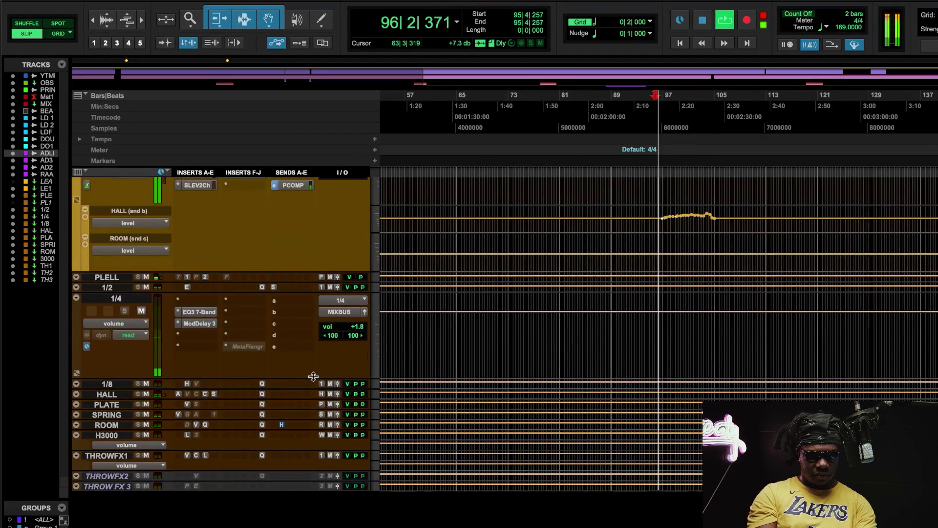
drag(299, 291, 311, 340)
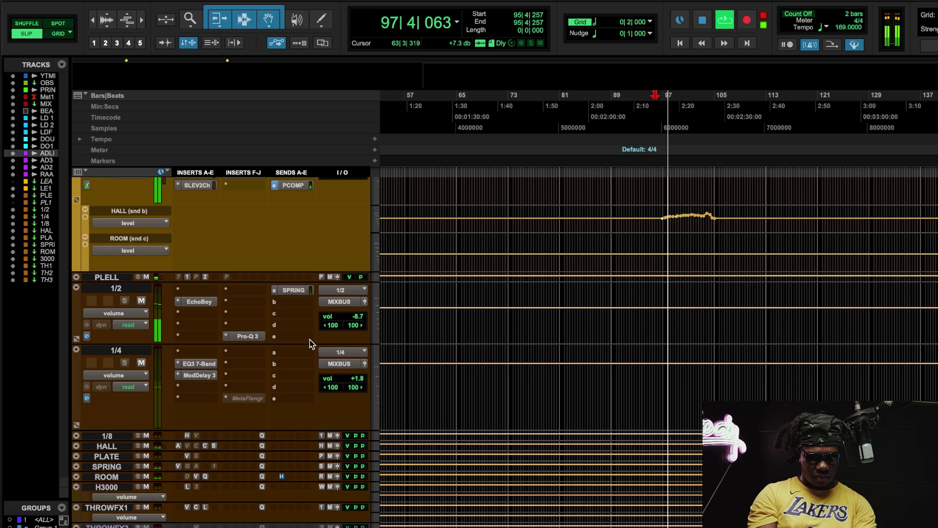
drag(357, 316, 357, 301)
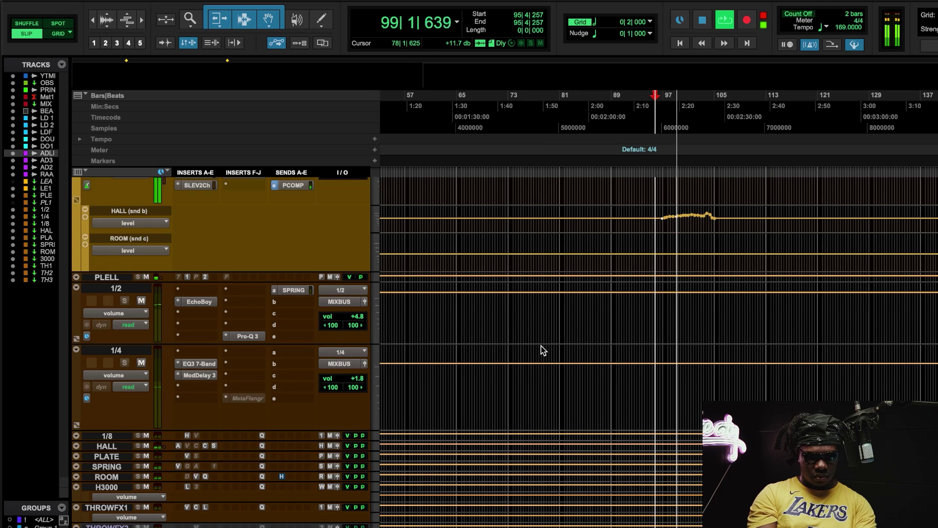
scroll(540, 367, up, 15)
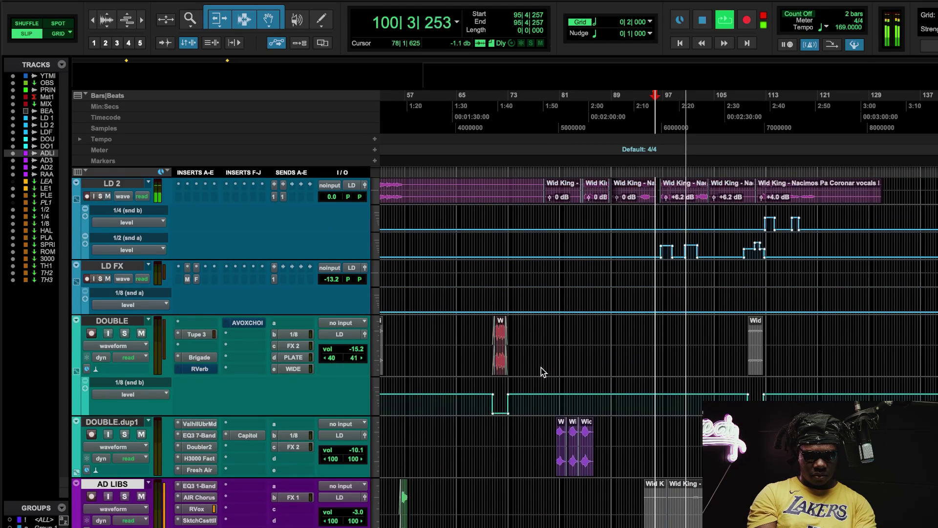
scroll(541, 367, up, 2)
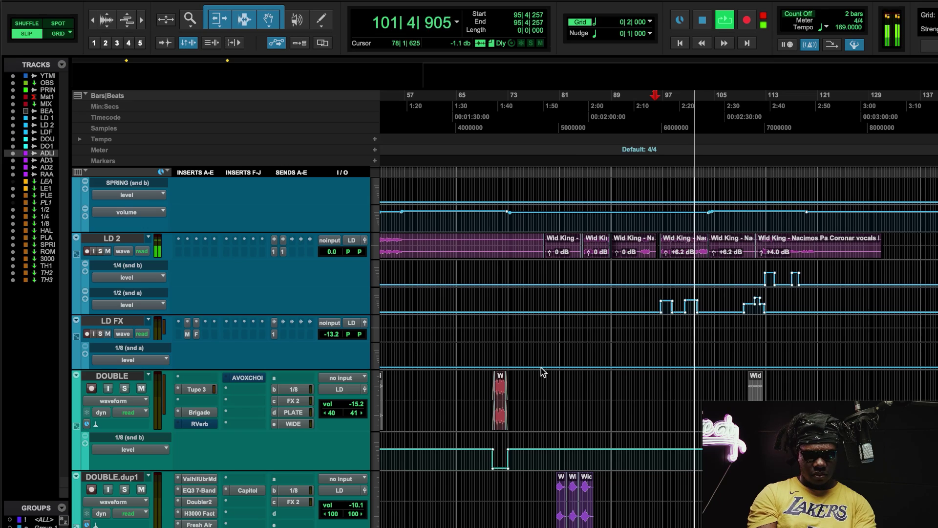
Set the 1/2 track's volume back to -8.7 dB and replay from bar 95 while watching the send automation on LD 2 and LD 1.
scroll(540, 367, down, 15)
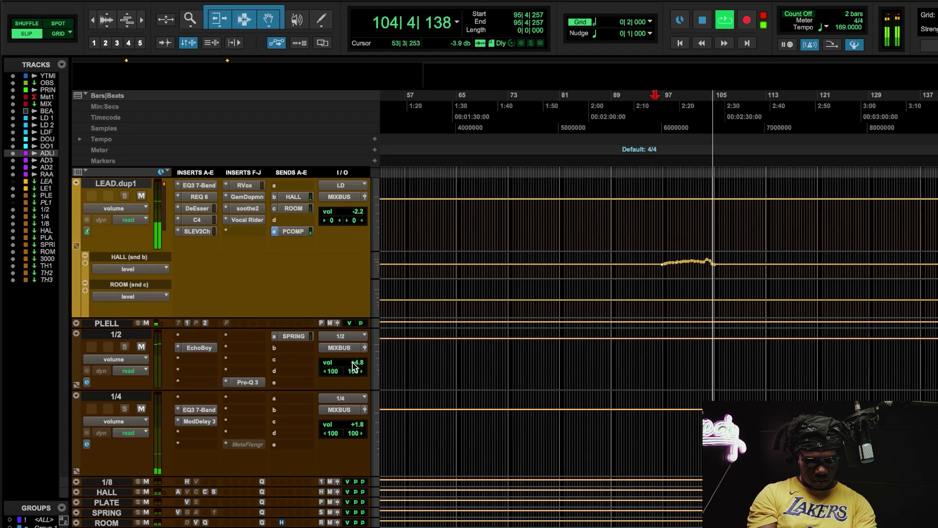
drag(354, 364, 337, 365)
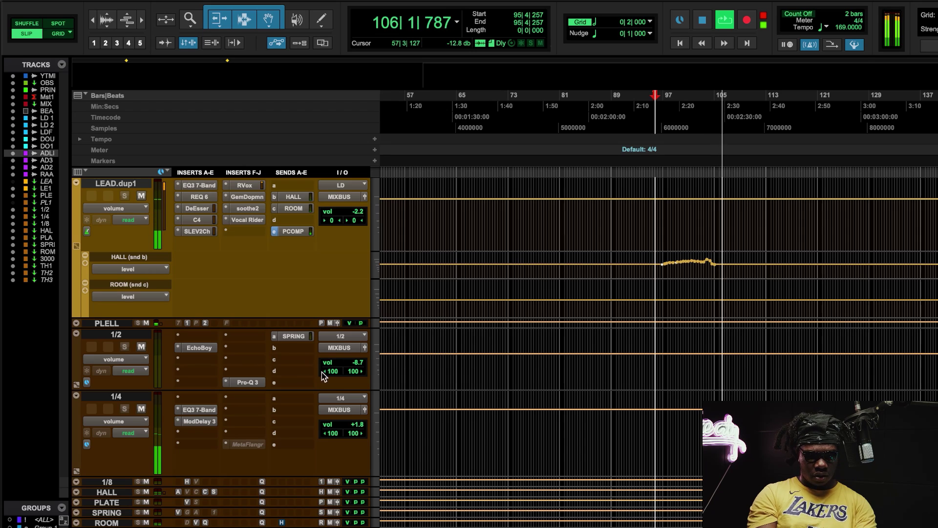
key(space)
key(space)
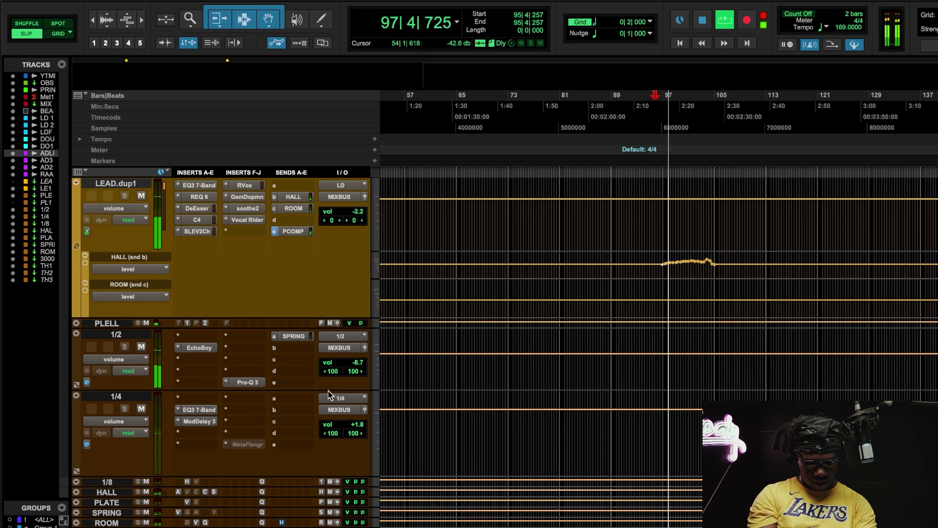
scroll(611, 389, up, 15)
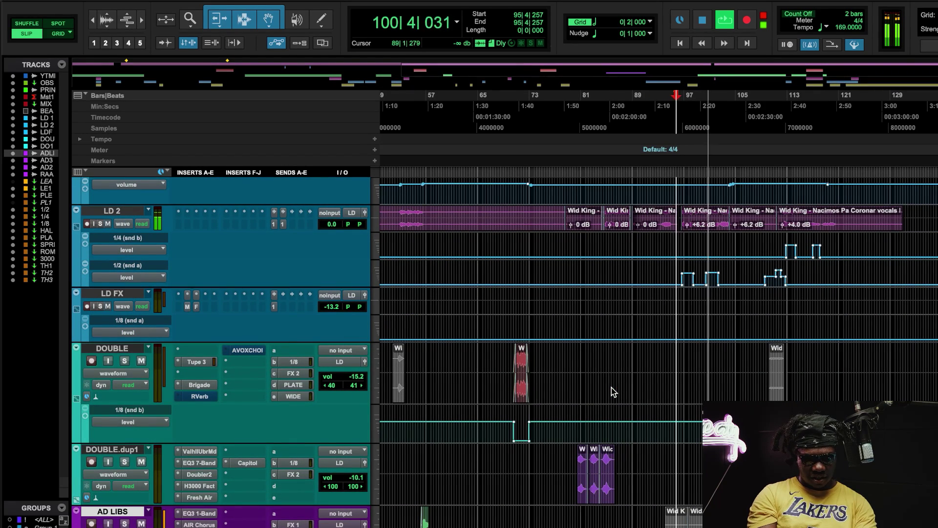
scroll(611, 388, up, 3)
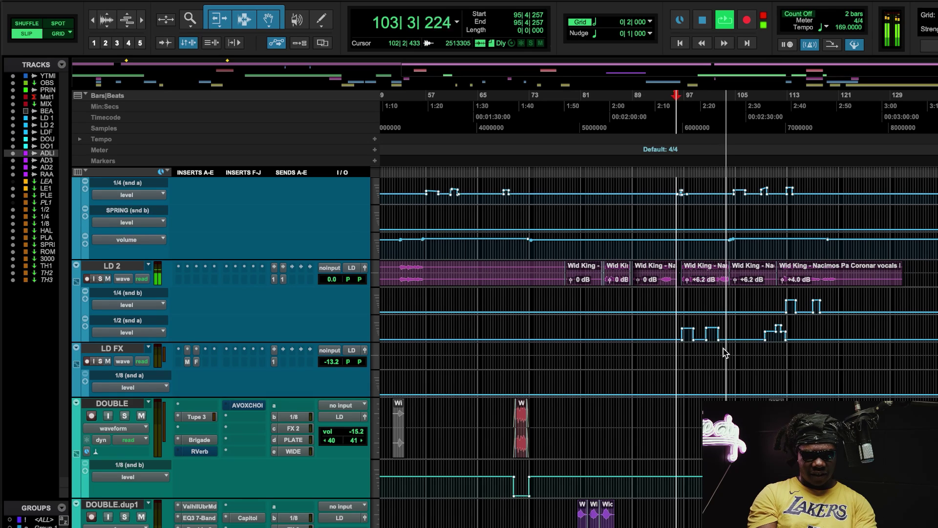
scroll(724, 353, up, 5)
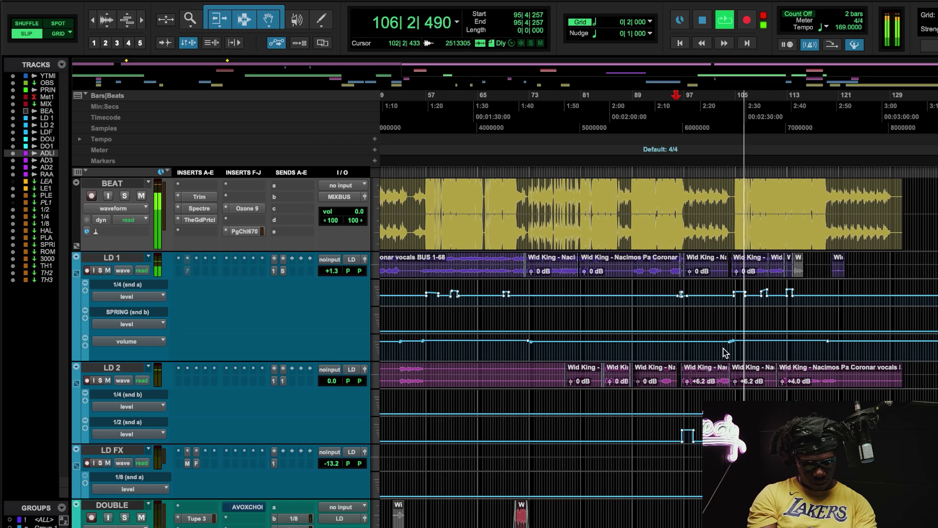
key(space)
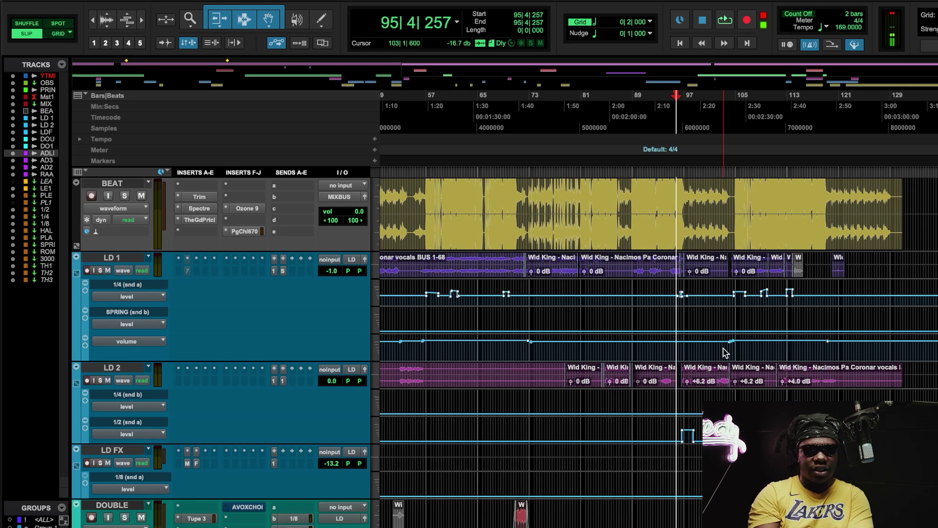
Examine the send automation on LD 1 and LD 2 across the song, plus the double, ad-lib, lead and delay tracks below.
scroll(724, 350, left, 10)
scroll(724, 350, down, 2)
scroll(724, 350, up, 6)
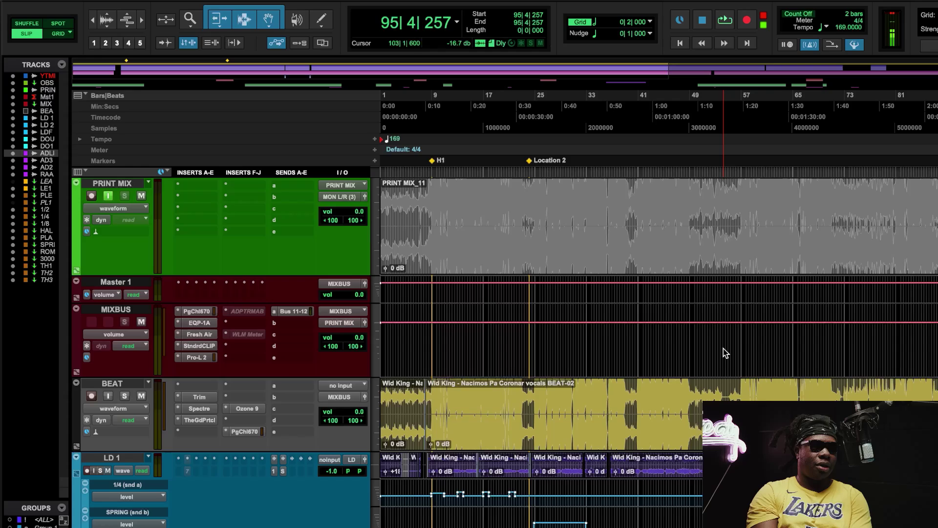
scroll(722, 348, down, 3)
scroll(723, 348, down, 1)
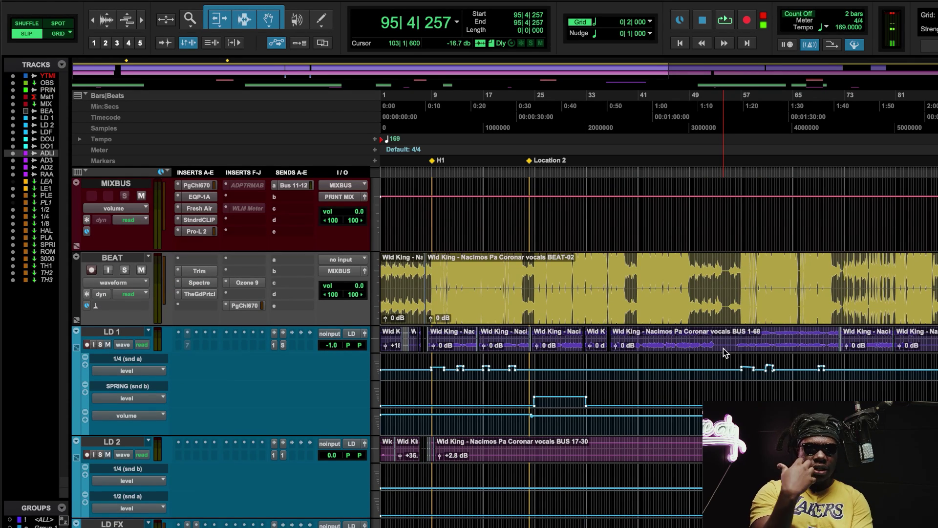
scroll(724, 351, right, 10)
scroll(724, 350, up, 2)
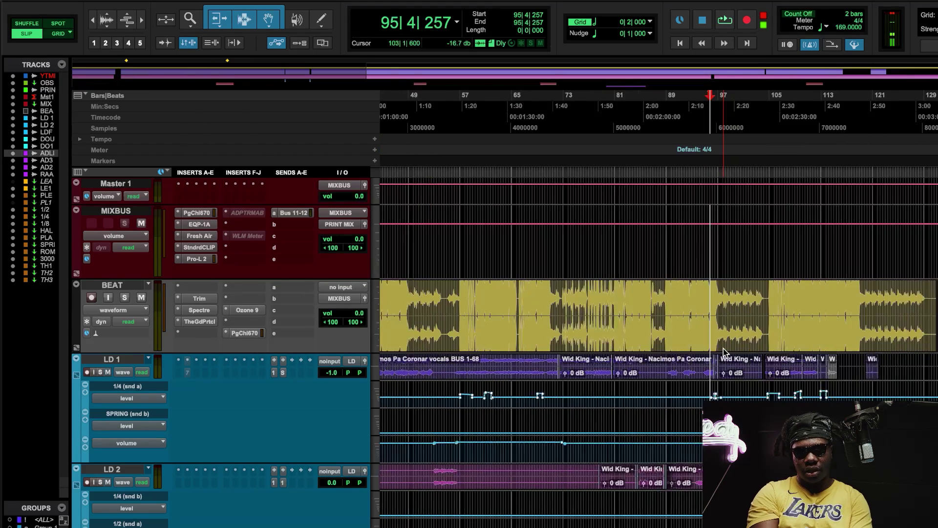
scroll(724, 351, down, 3)
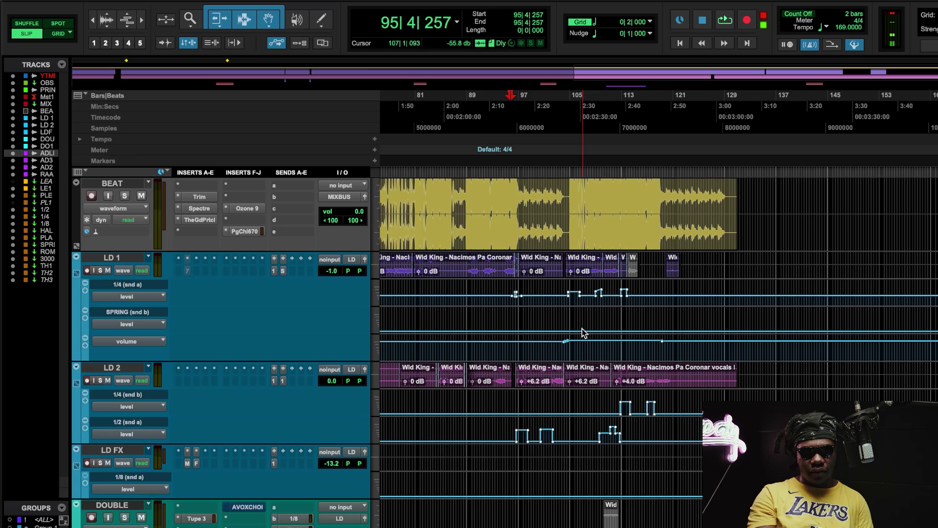
scroll(645, 440, down, 4)
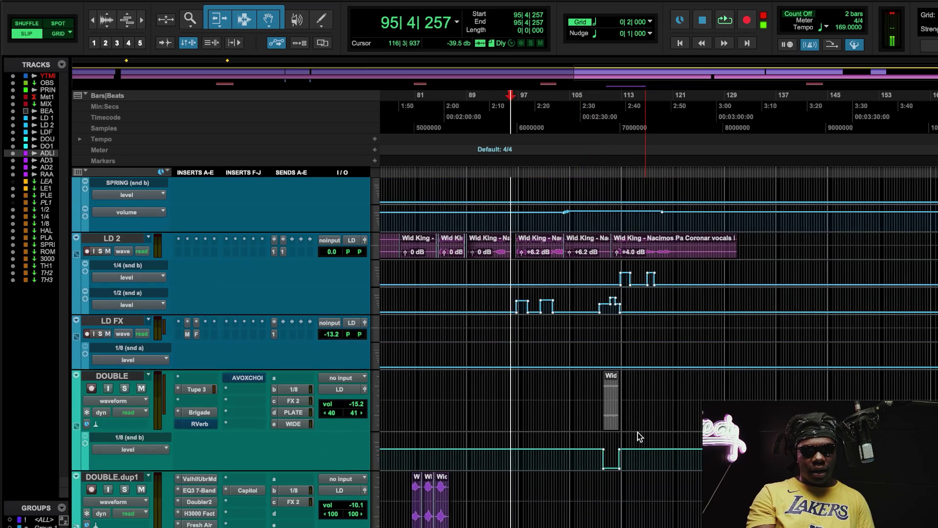
scroll(637, 432, up, 3)
scroll(637, 432, down, 15)
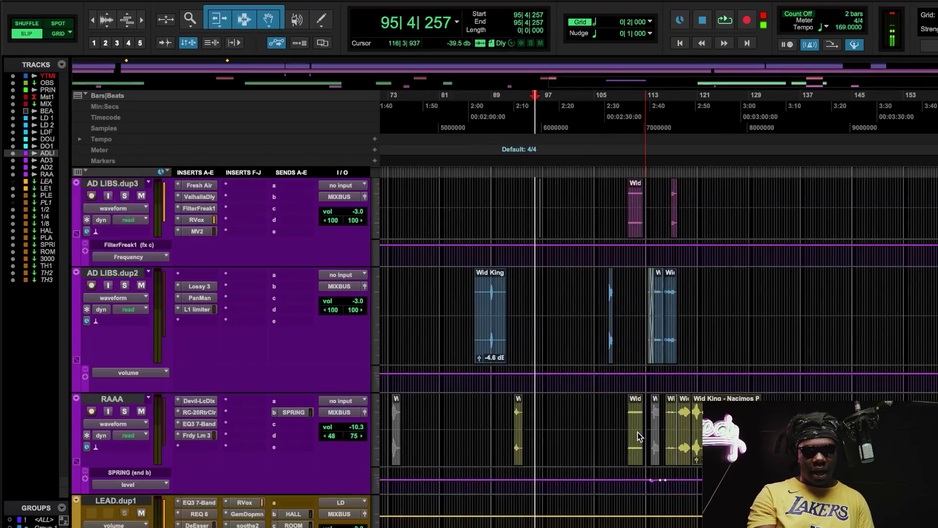
scroll(637, 434, down, 12)
scroll(638, 434, up, 9)
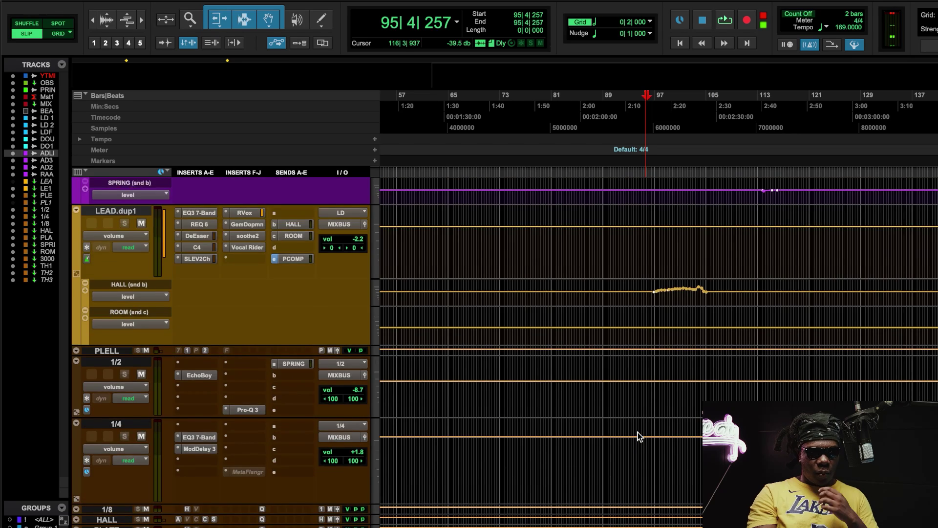
Play the song from bar 96 and open the HALL send on LEAD.dup1 to watch its level automation.
key(r)
key(r)
key(r)
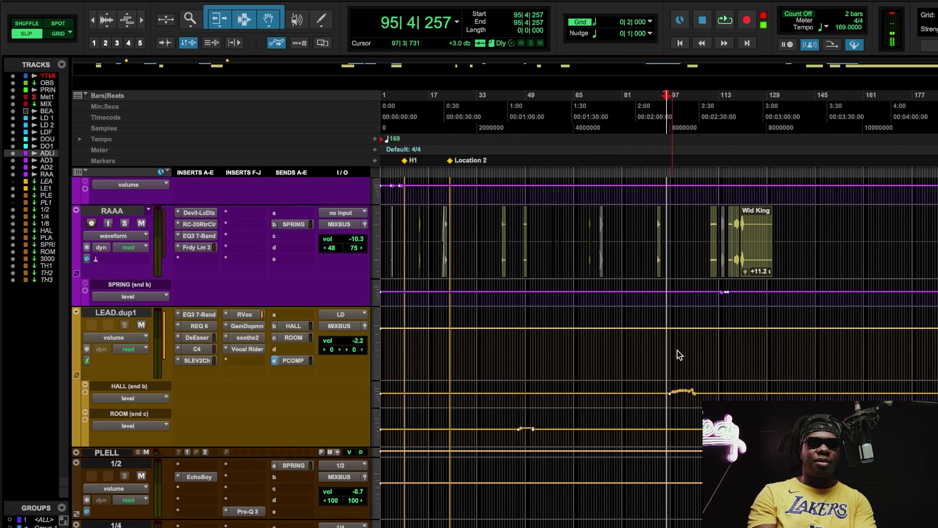
click(668, 107)
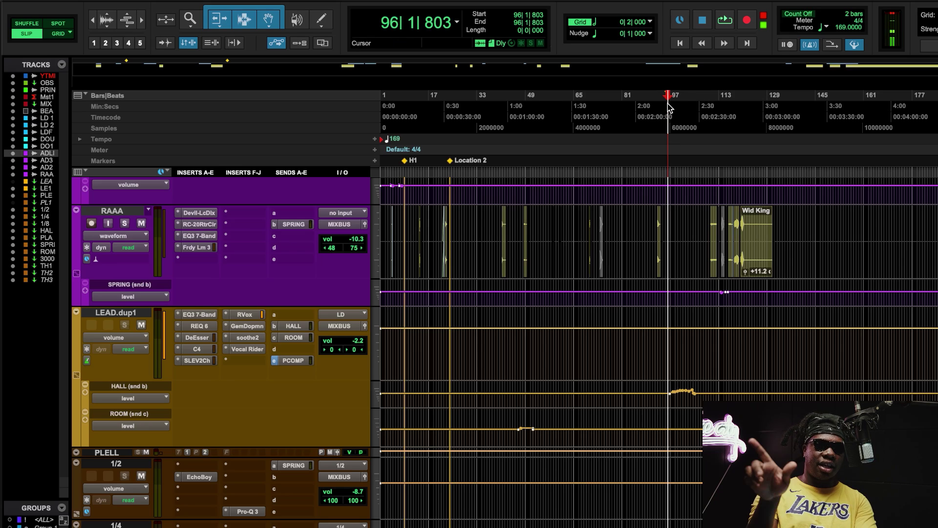
key(space)
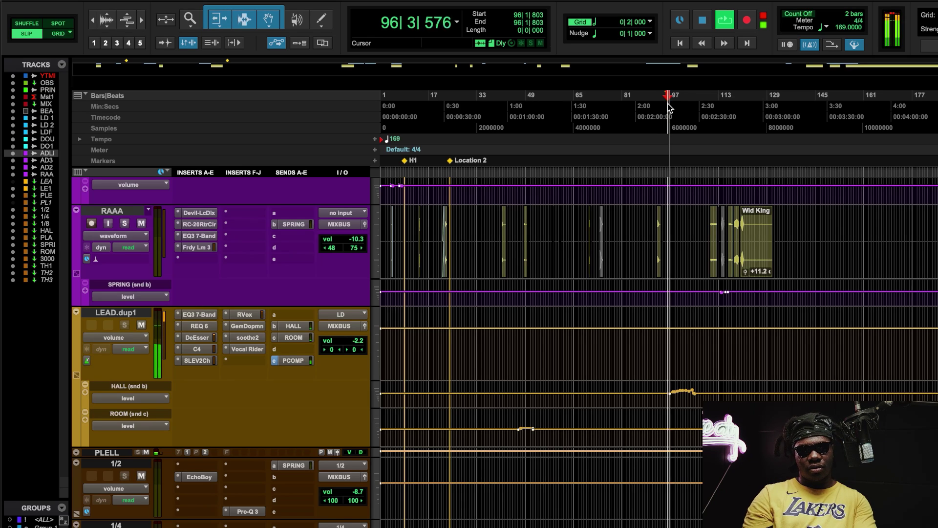
click(293, 325)
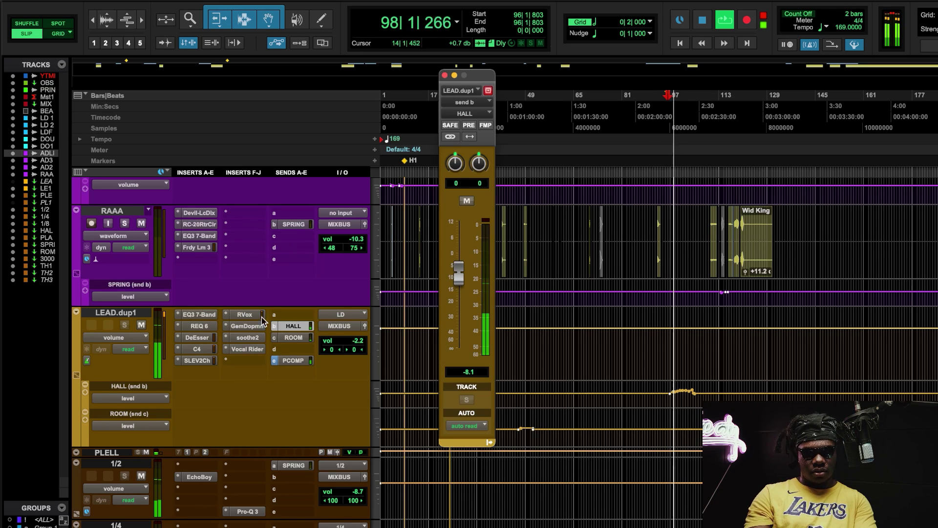
View the Seventh Heaven reverb settings on the HALL track during playback, close the plugin and stop the song.
scroll(215, 398, down, 5)
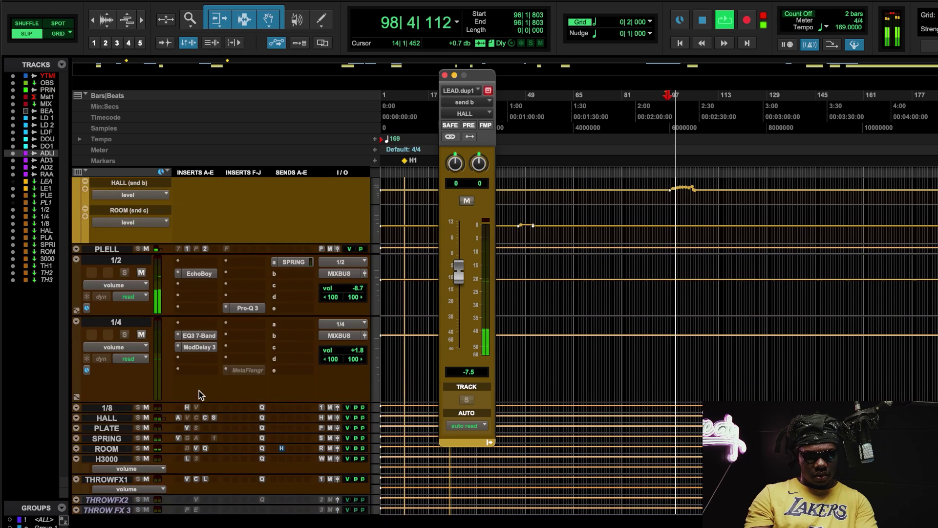
click(213, 416)
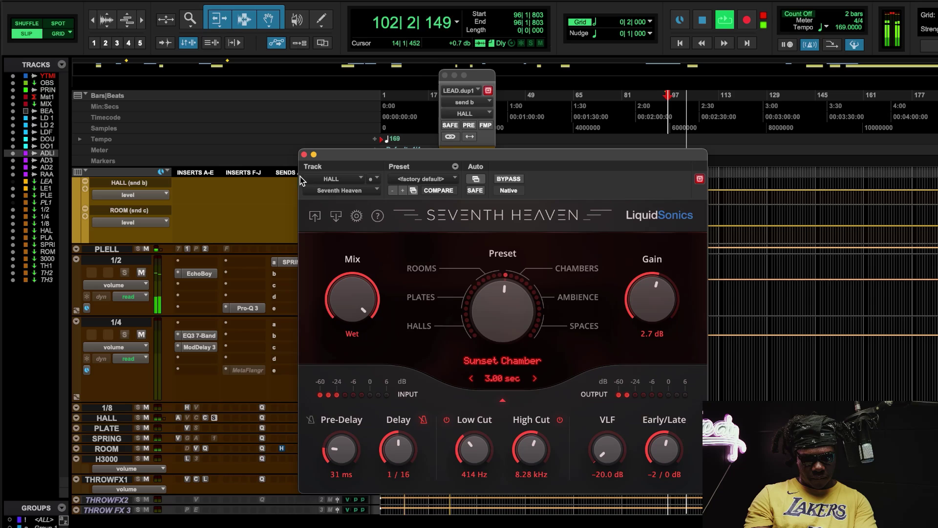
click(304, 154)
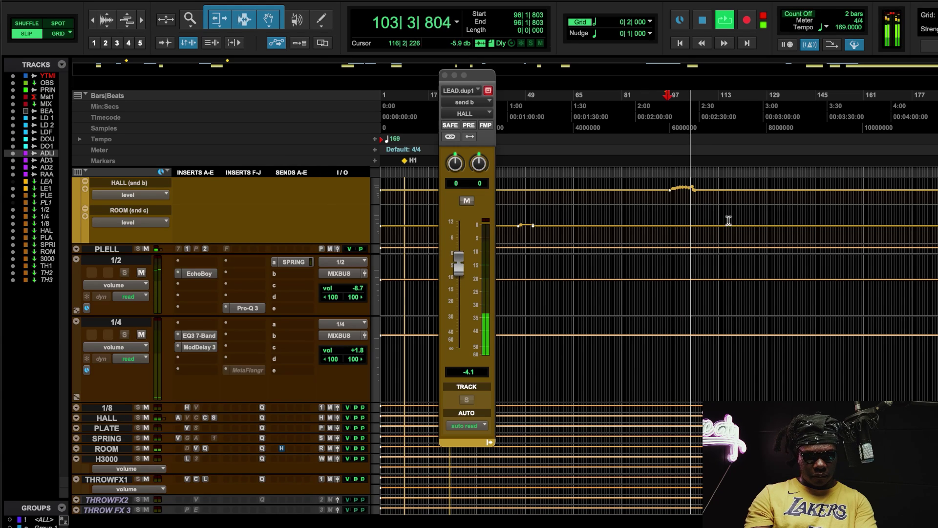
scroll(720, 235, up, 5)
key(space)
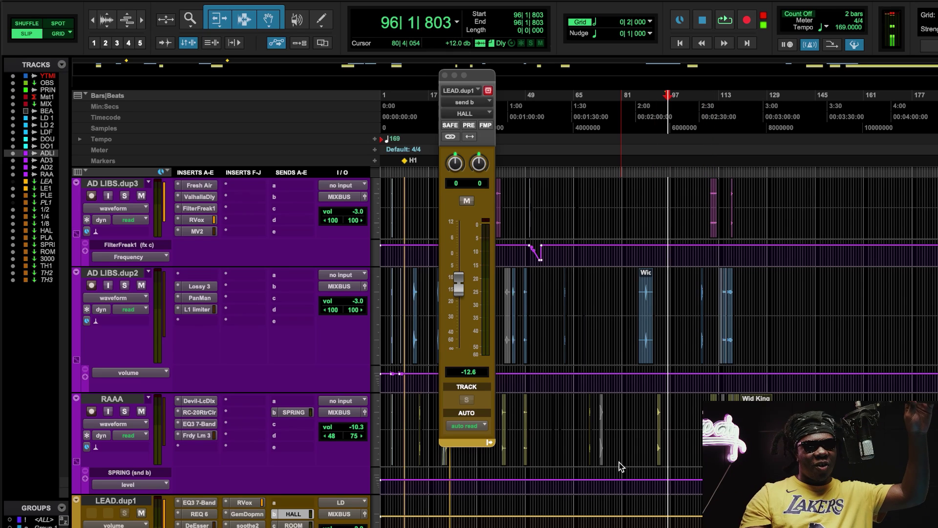
Reopen and close Seventh Heaven on the HALL track, and show its Aphex Vintage Exciter clear of the timeline's automation.
scroll(274, 342, down, 10)
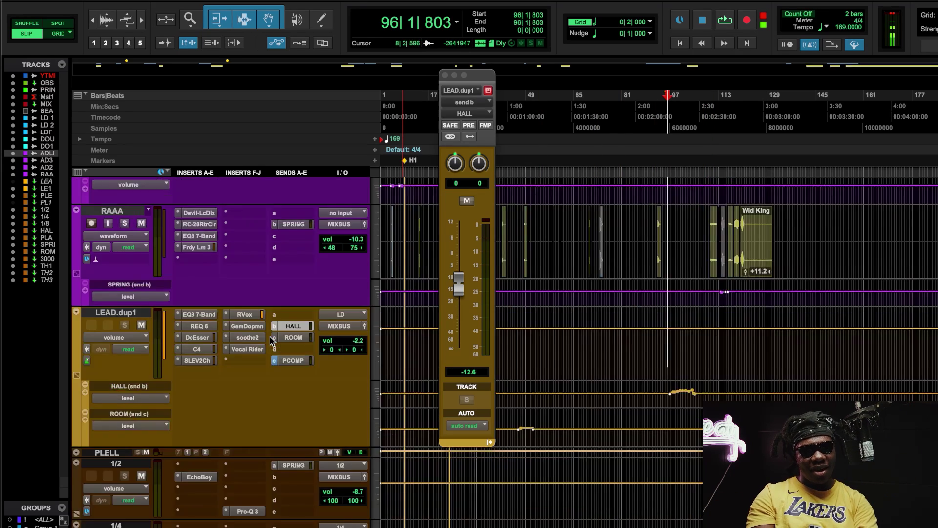
click(214, 394)
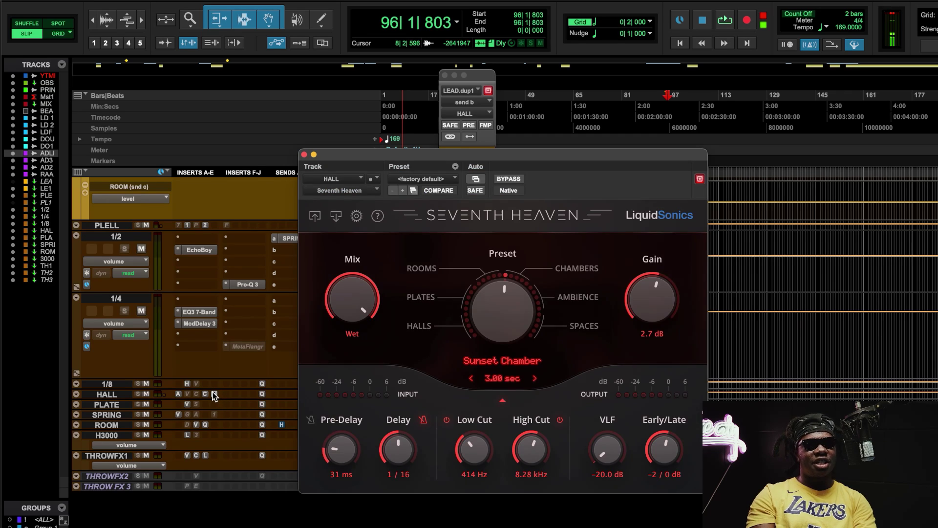
click(213, 394)
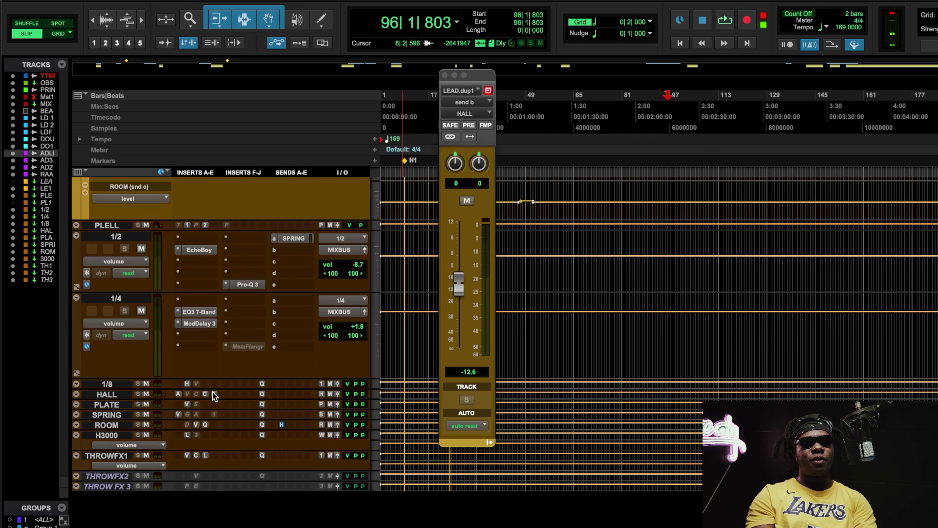
click(178, 393)
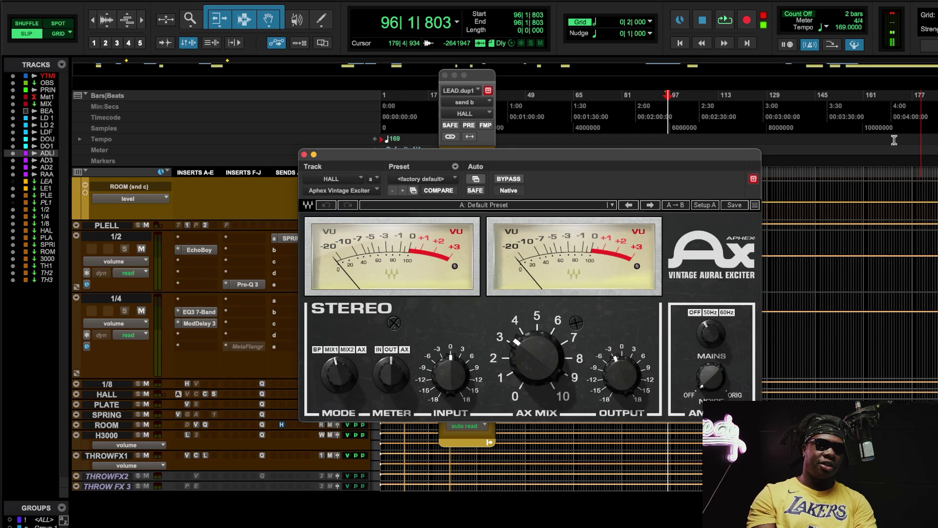
drag(750, 155, 556, 155)
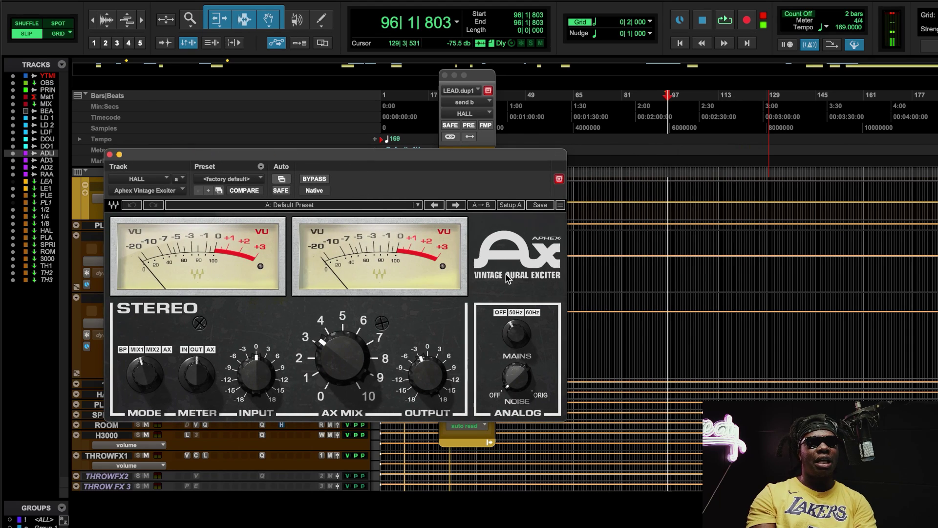
Place the playback position at bar 102, within the HALL send automation on LEAD.dup1, and start playback.
scroll(777, 237, up, 4)
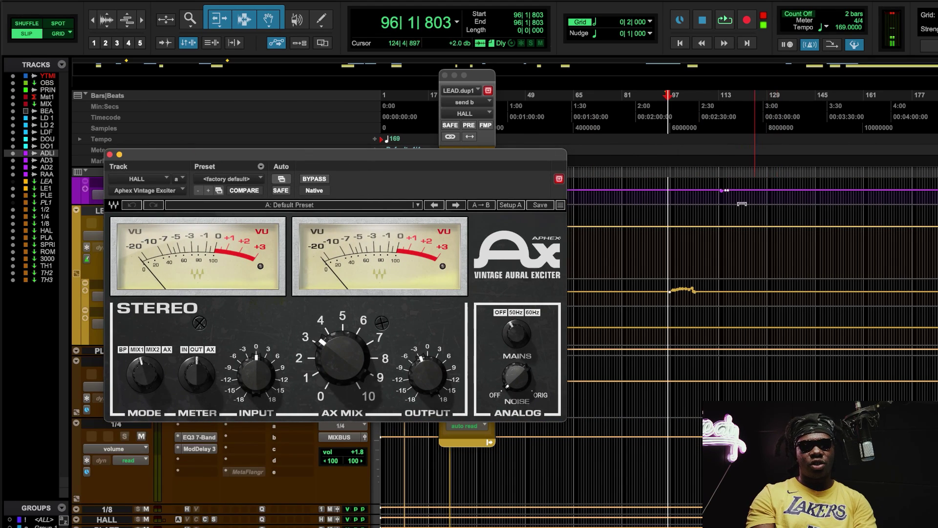
click(694, 95)
click(688, 100)
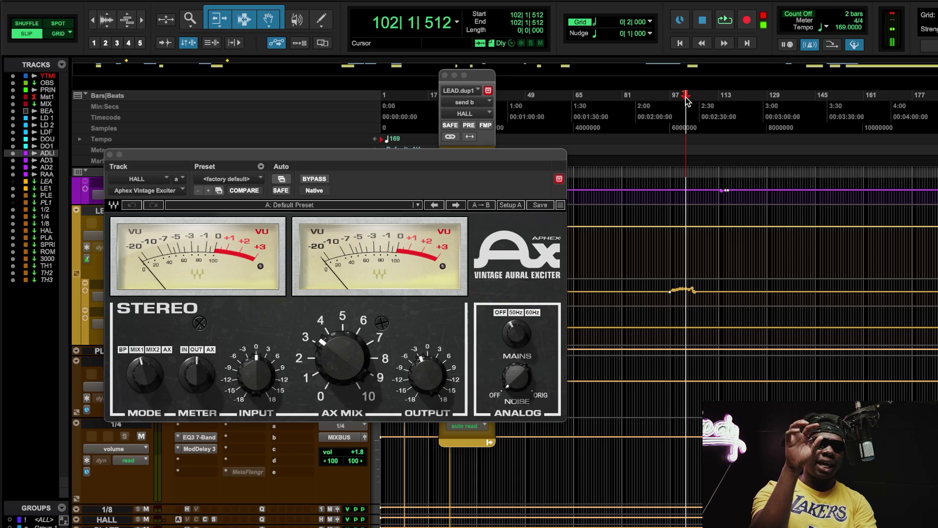
key(space)
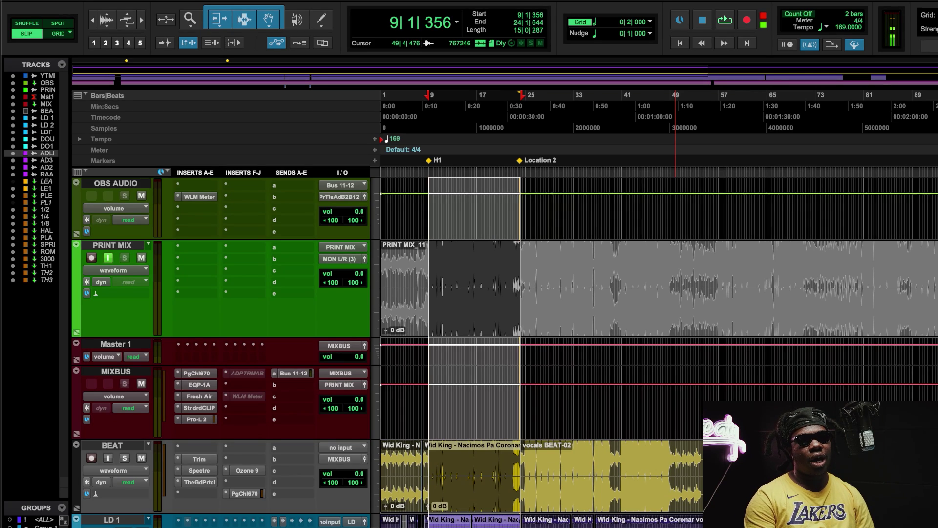
Open the PuigChild 670 compressor on MIXBUS and check its left channel output gain.
click(198, 374)
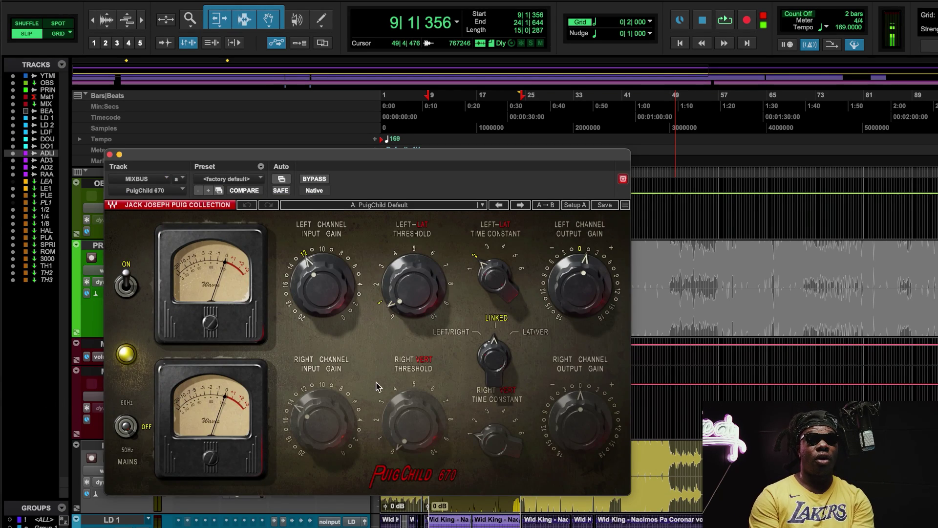
scroll(671, 359, down, 5)
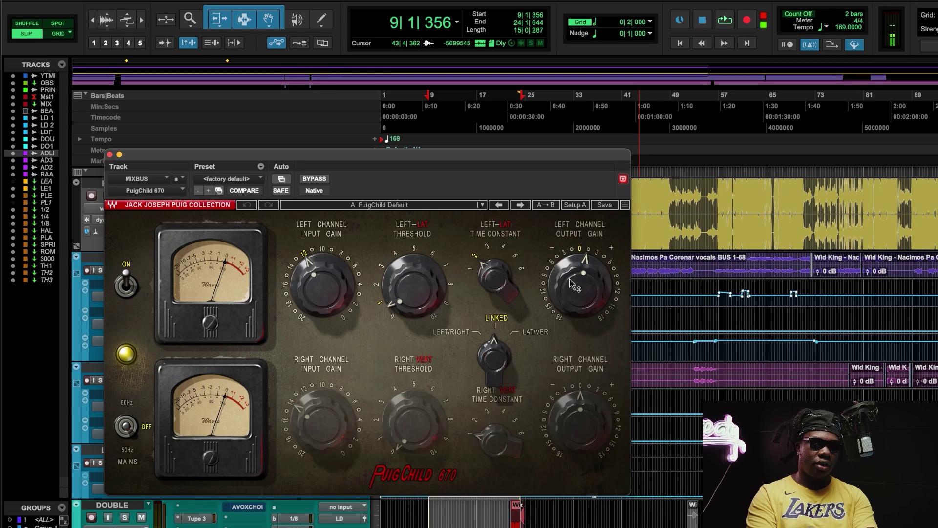
mouse_move(580, 289)
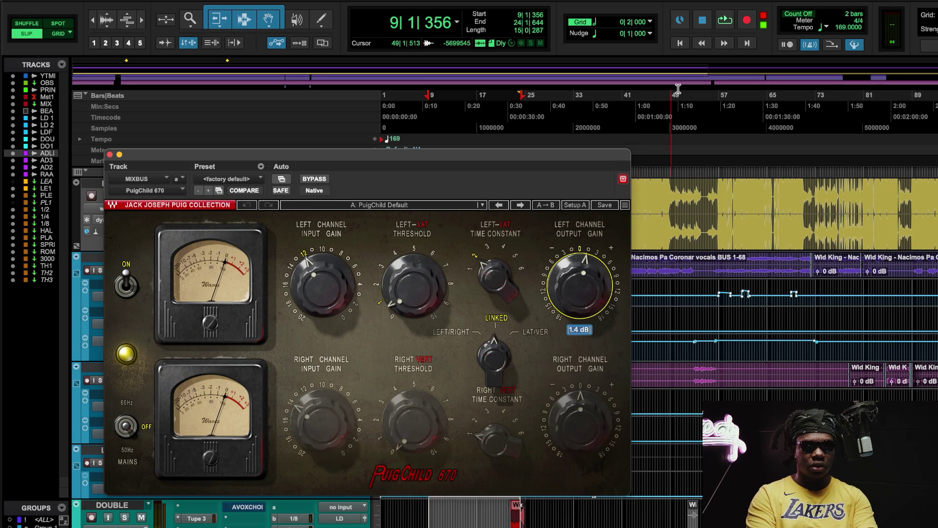
Play the selection from bar 9 while switching the PuigChild 670 off and back on to compare, and stop playback.
click(723, 22)
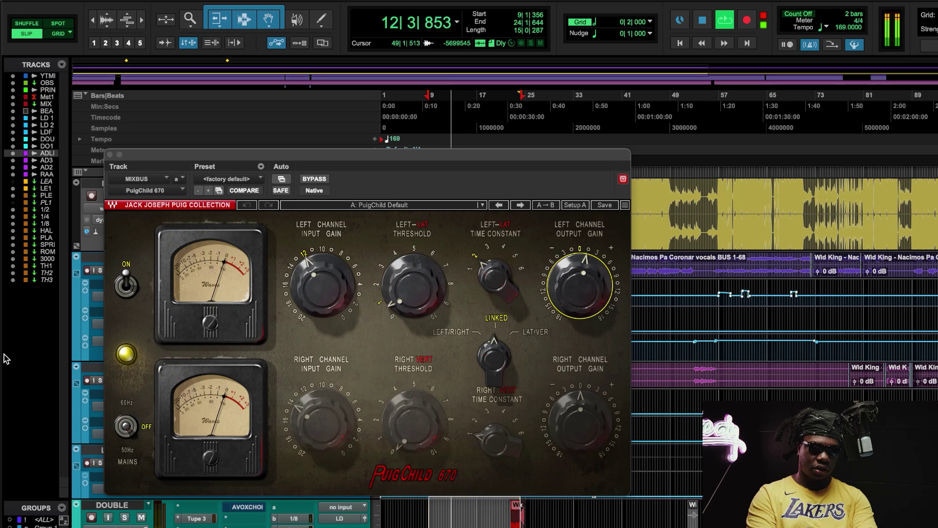
click(128, 288)
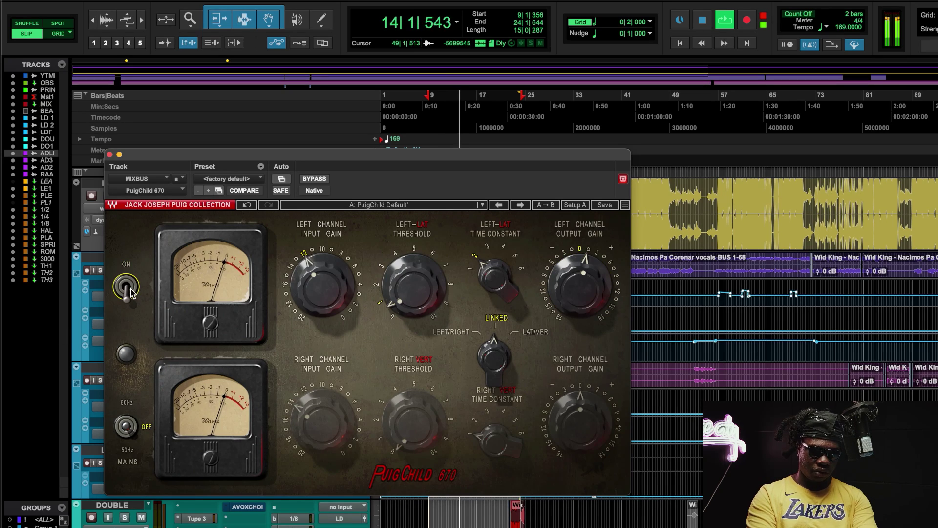
click(127, 288)
scroll(140, 271, up, 10)
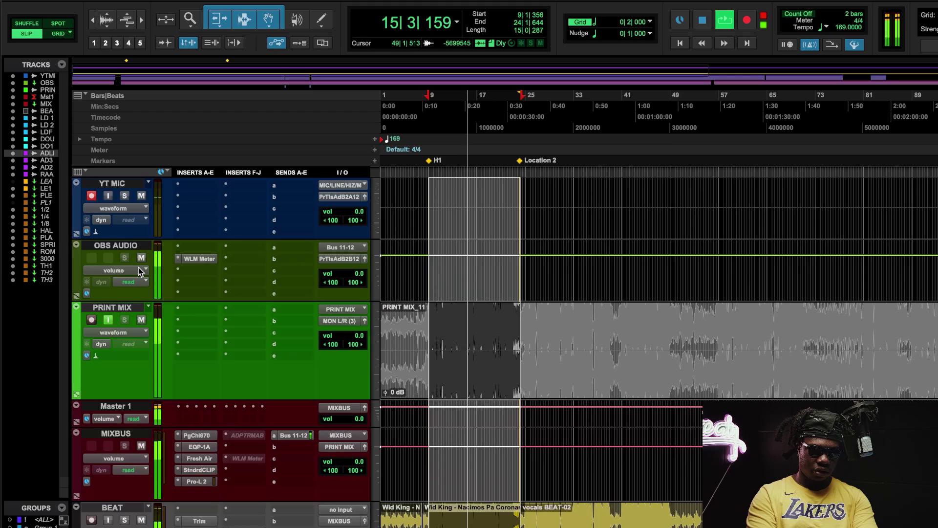
key(space)
Open the Pultec EQP-1A on MIXBUS, compare the selection from bar 9 with it bypassed and active, and close it.
click(210, 449)
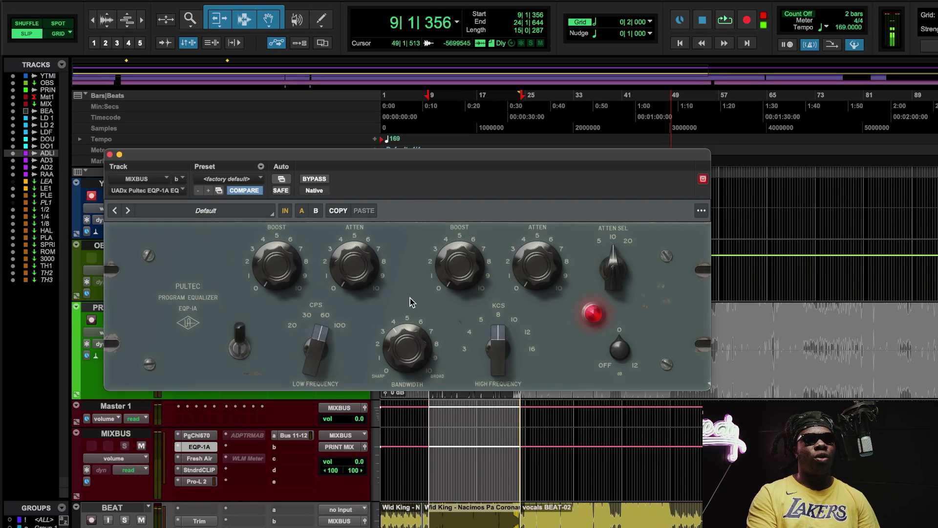
scroll(607, 457, down, 5)
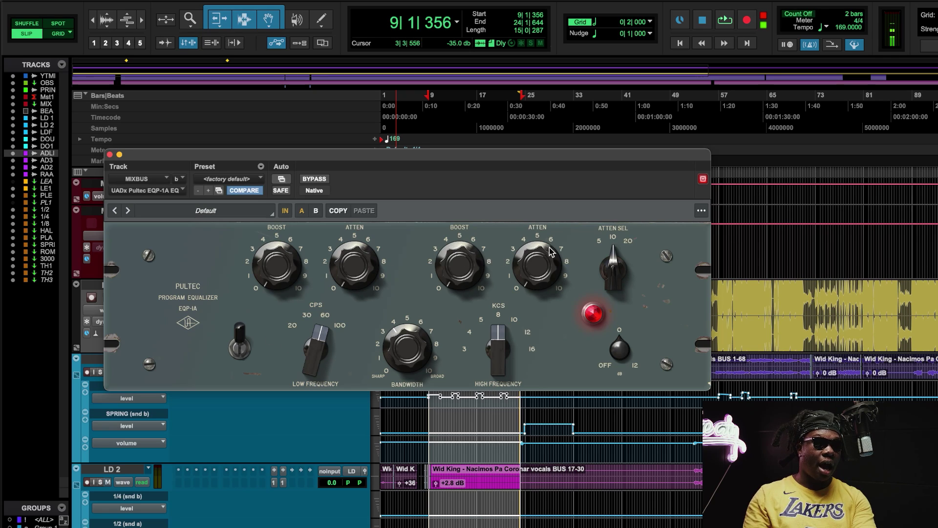
key(space)
click(320, 181)
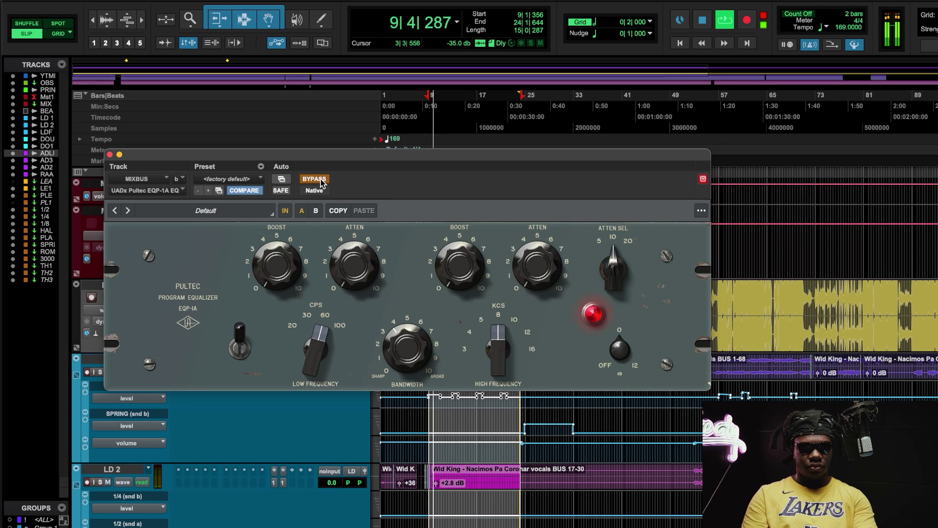
click(321, 182)
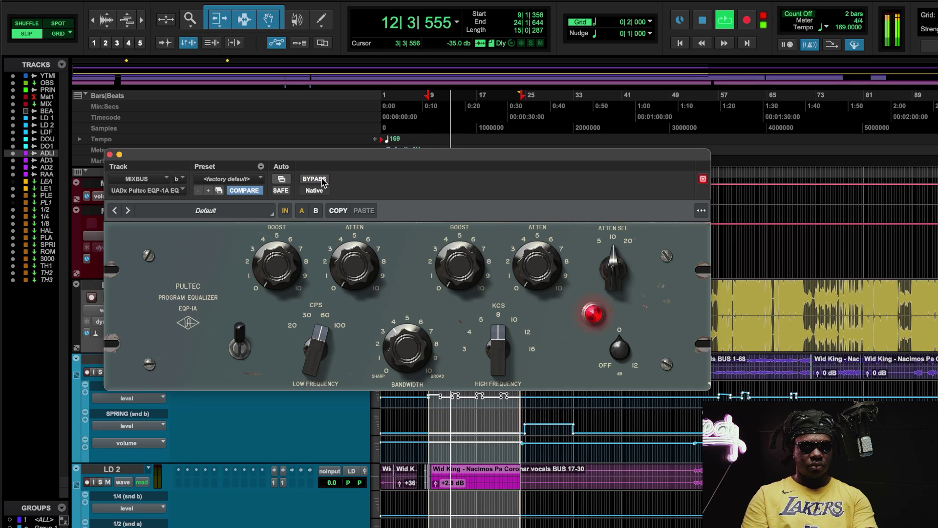
click(322, 182)
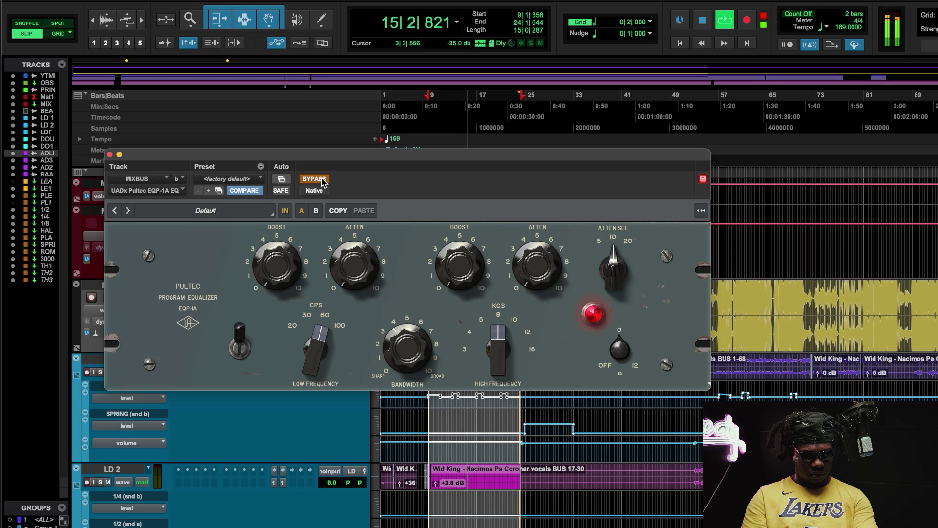
click(322, 181)
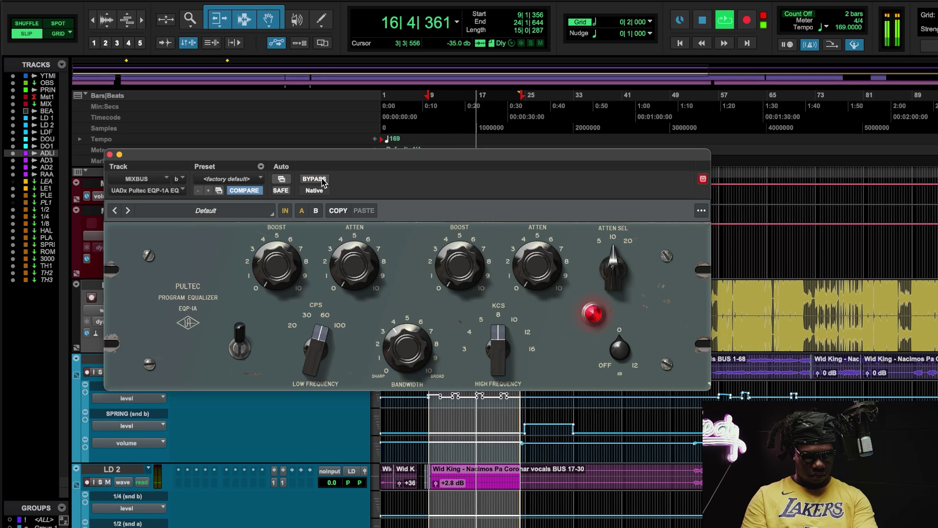
click(110, 154)
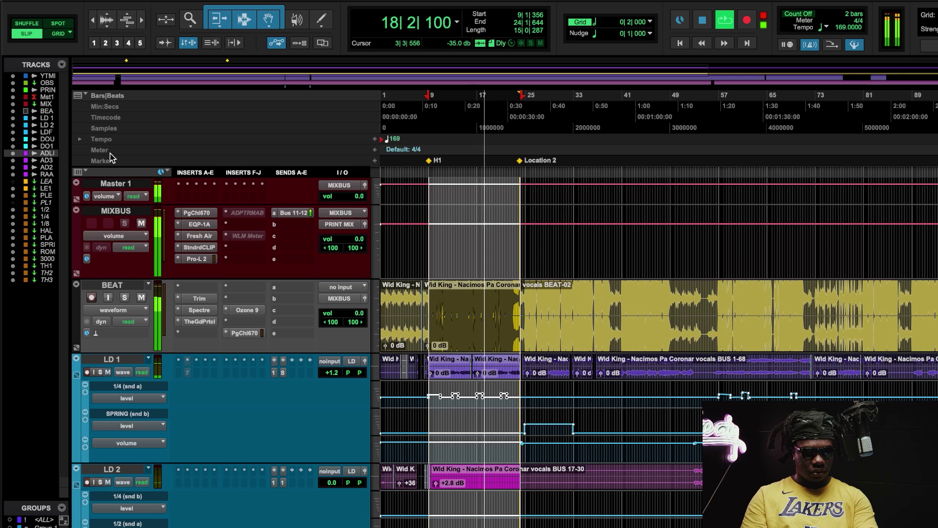
key(space)
Open Fresh Air on MIXBUS, move its window fully into view and inspect the Mid Air and High Air amounts.
click(211, 237)
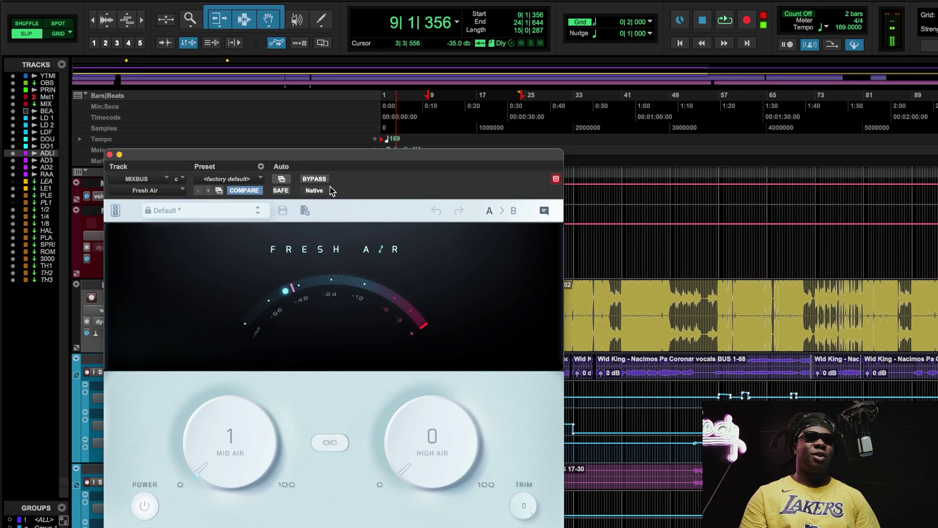
drag(340, 151, 406, 130)
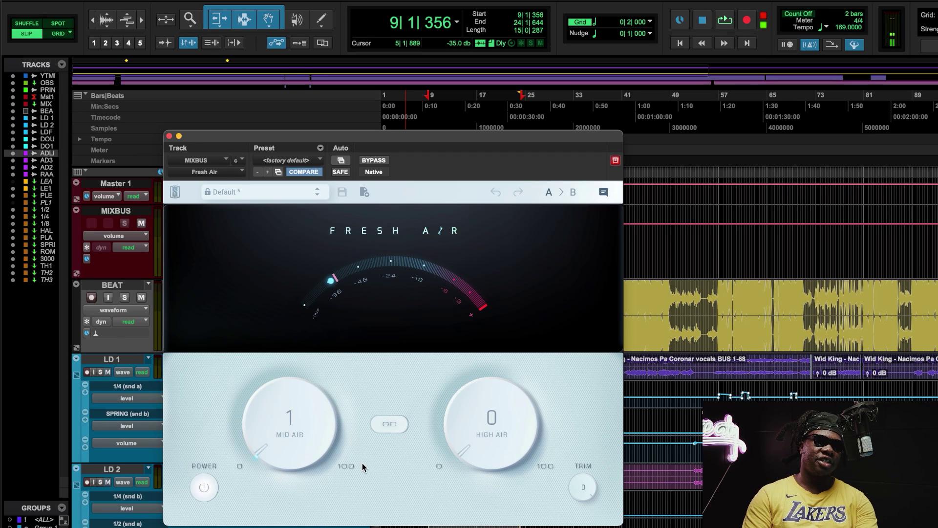
drag(289, 439, 292, 450)
scroll(327, 430, up, 1)
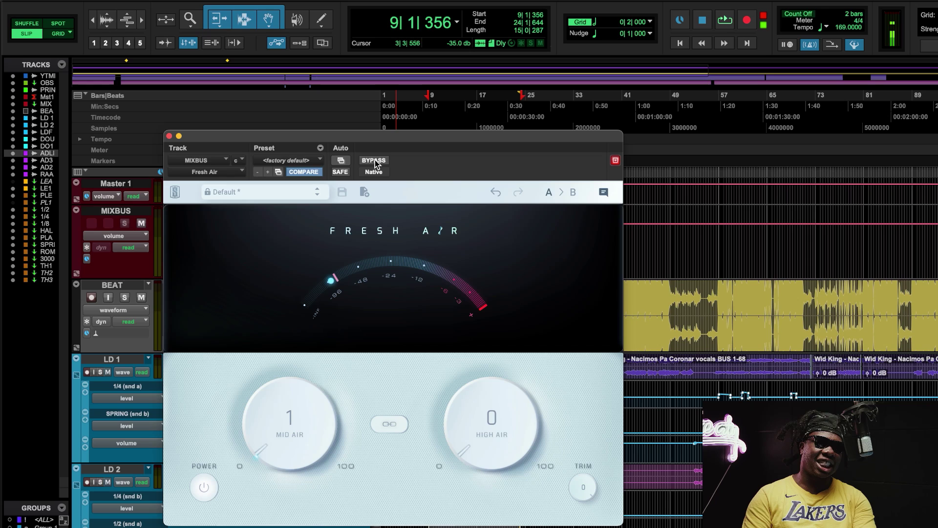
Play the selection from bar 9 and switch Fresh Air's bypass on and off to compare the mix.
key(space)
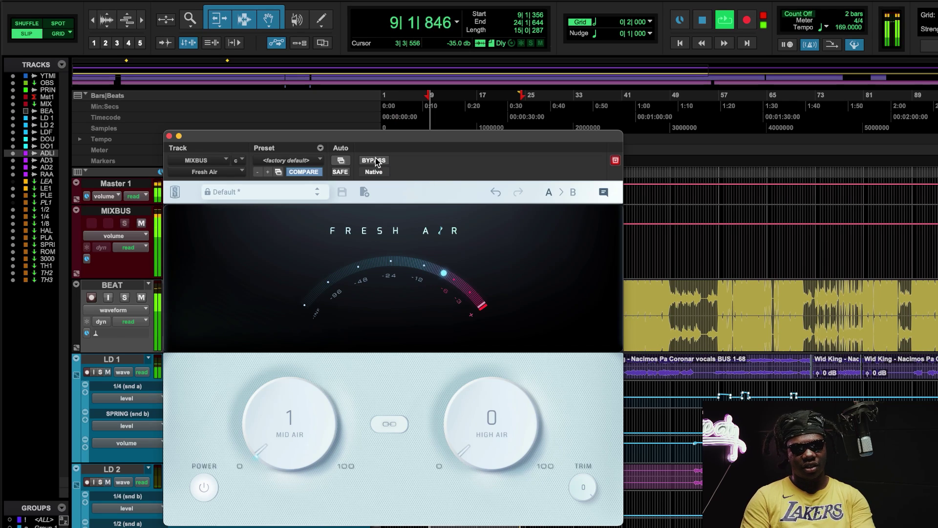
click(375, 162)
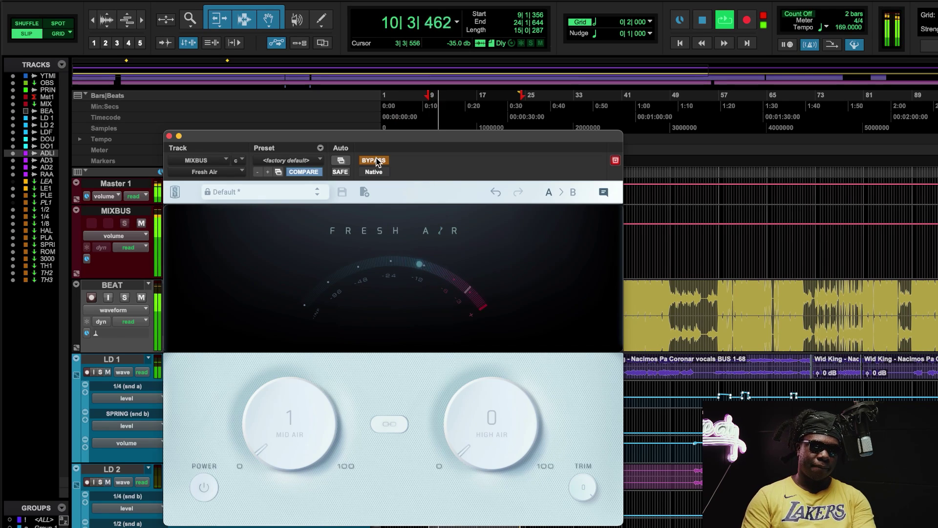
click(375, 161)
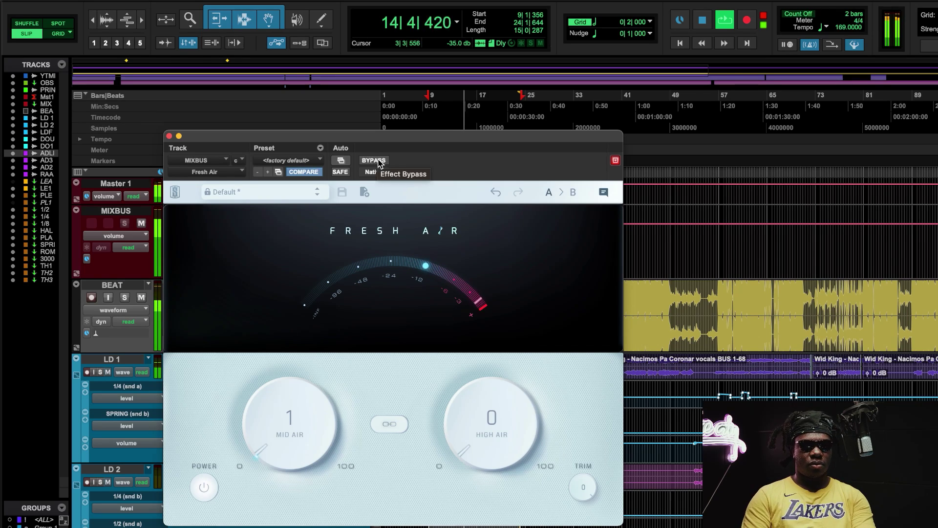
Compare the playing mix once more with Fresh Air bypassed and active, close the plug-in and stop playback.
click(378, 162)
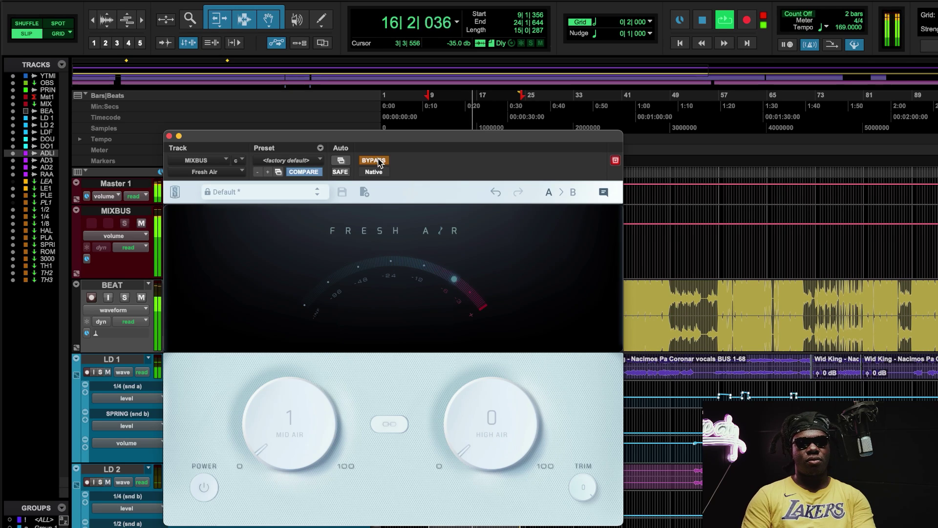
click(375, 163)
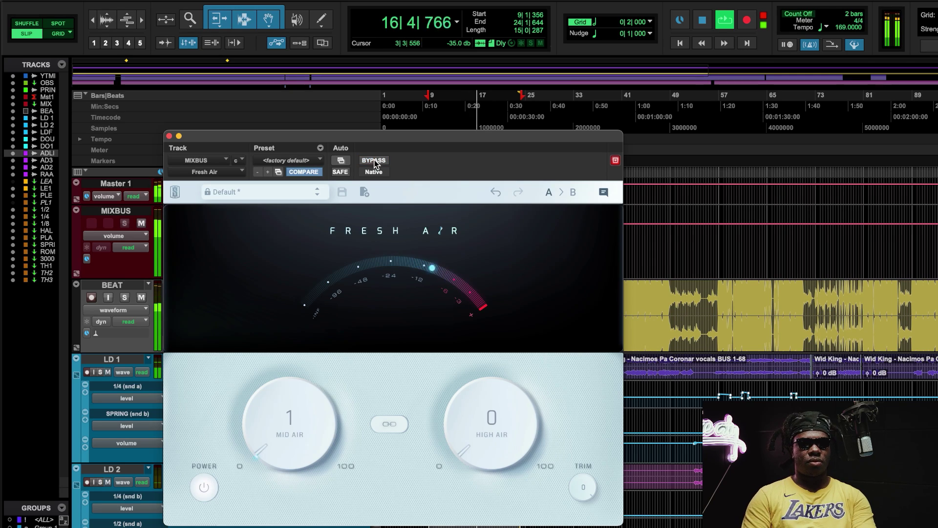
click(169, 136)
key(space)
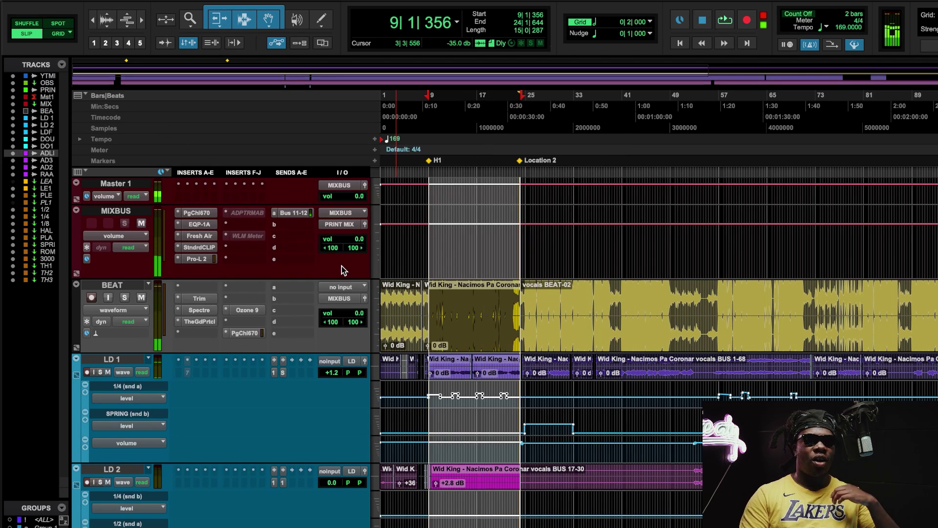
Open StandardCLIP on MIXBUS, move its window slightly and inspect the clipping mode and Soft-Clip Saturator settings.
click(195, 250)
mouse_move(233, 140)
mouse_down()
mouse_move(211, 134)
mouse_move(226, 145)
mouse_up()
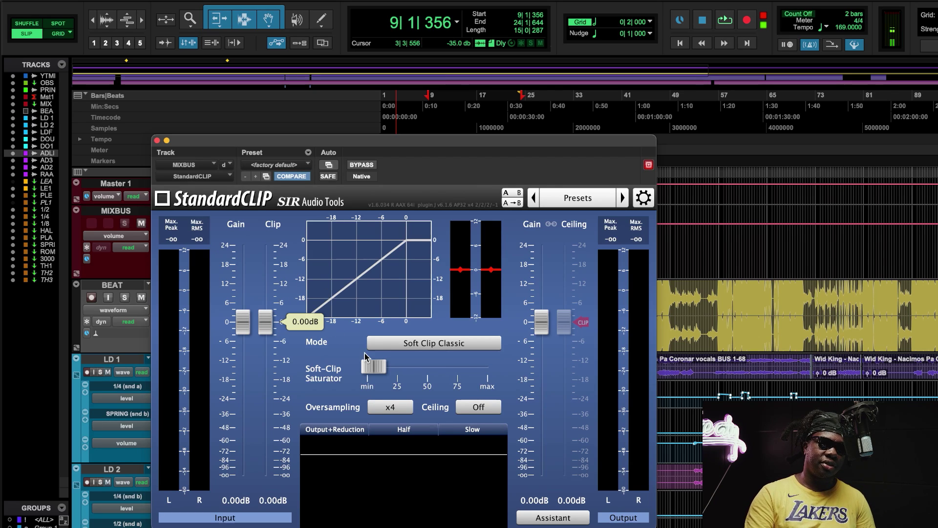
mouse_move(372, 364)
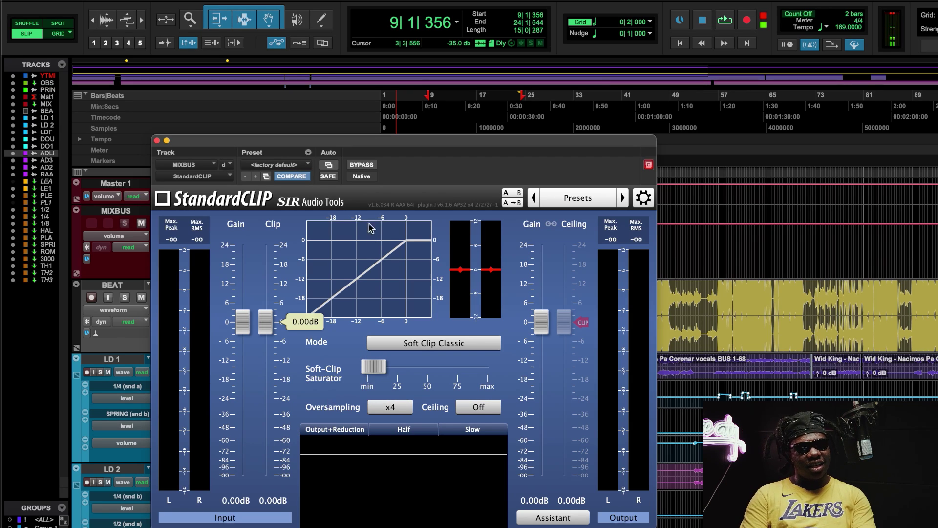
Play the selection from bar 9 while switching StandardCLIP's bypass on and off twice, stop playback and close the plug-in.
key(space)
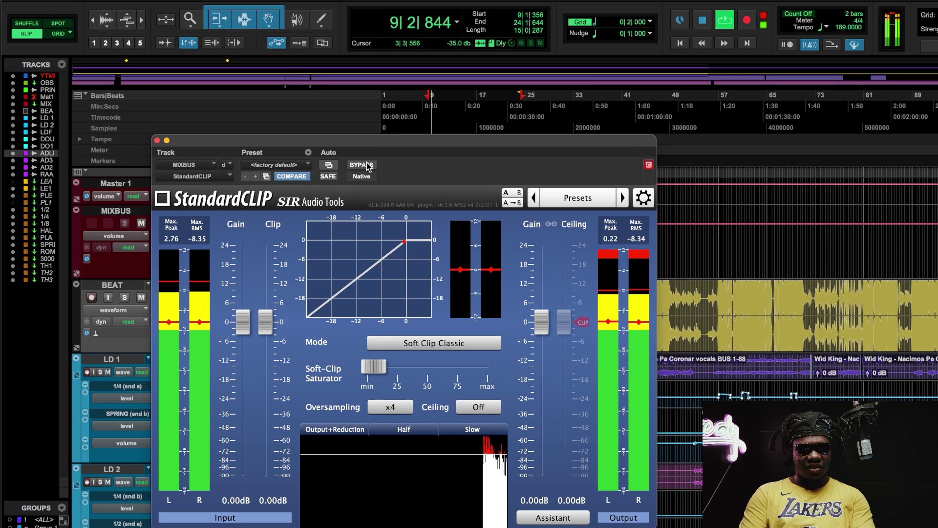
click(361, 164)
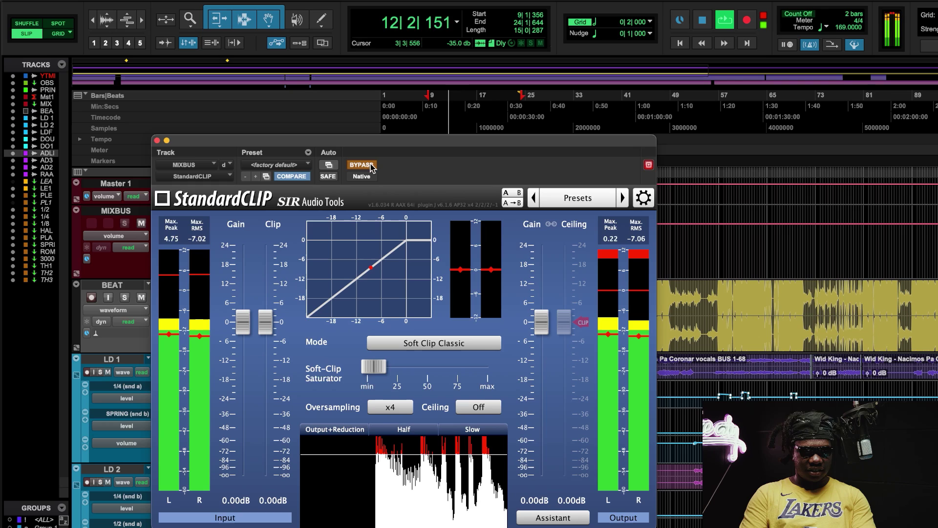
click(362, 165)
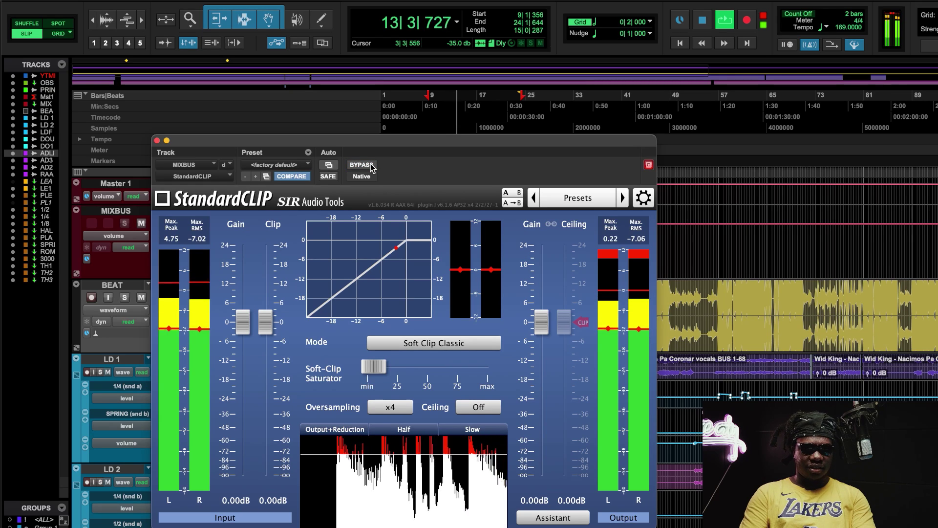
click(370, 166)
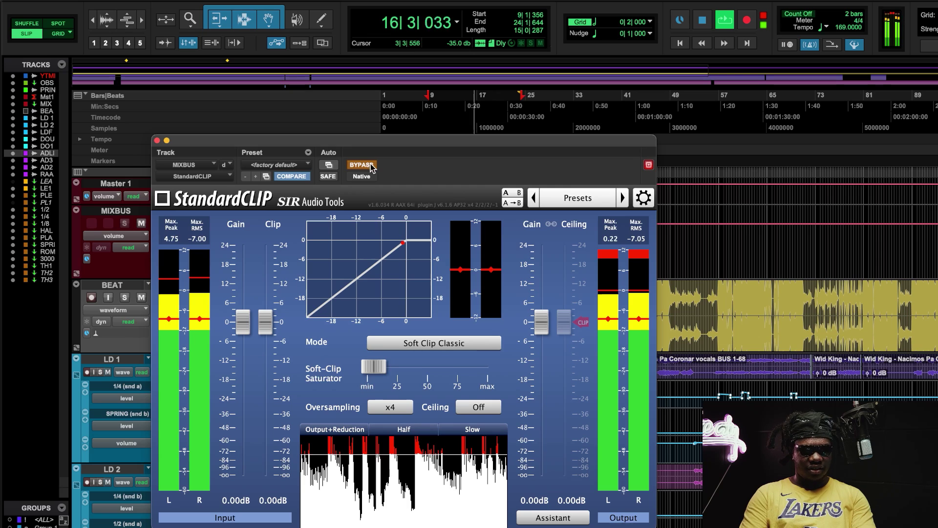
click(369, 166)
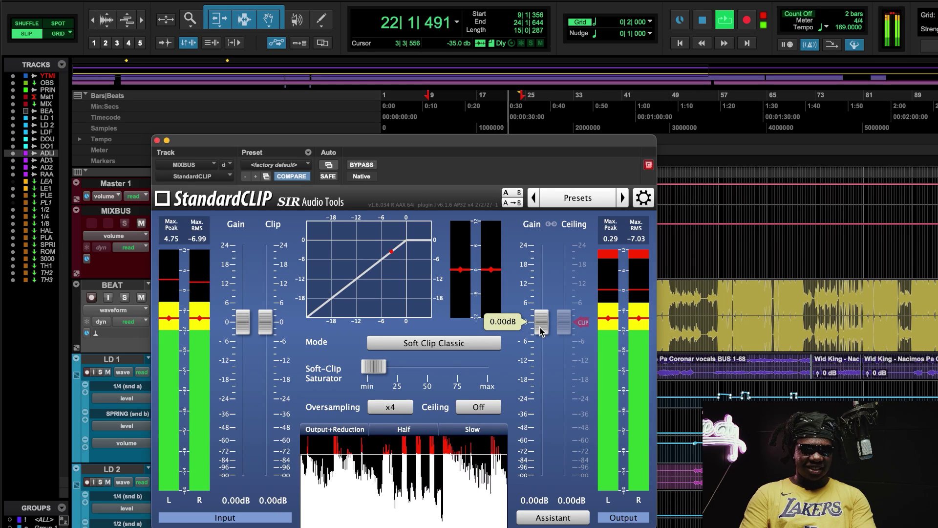
key(space)
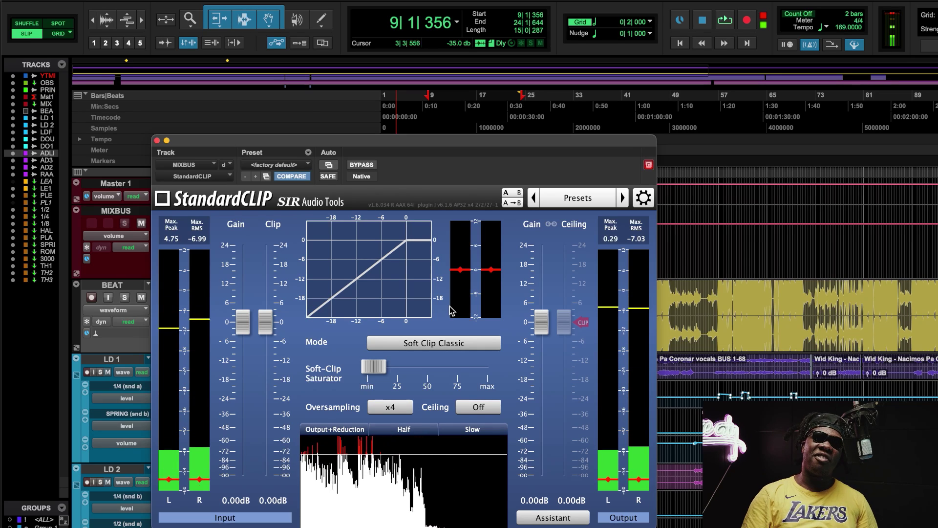
click(157, 140)
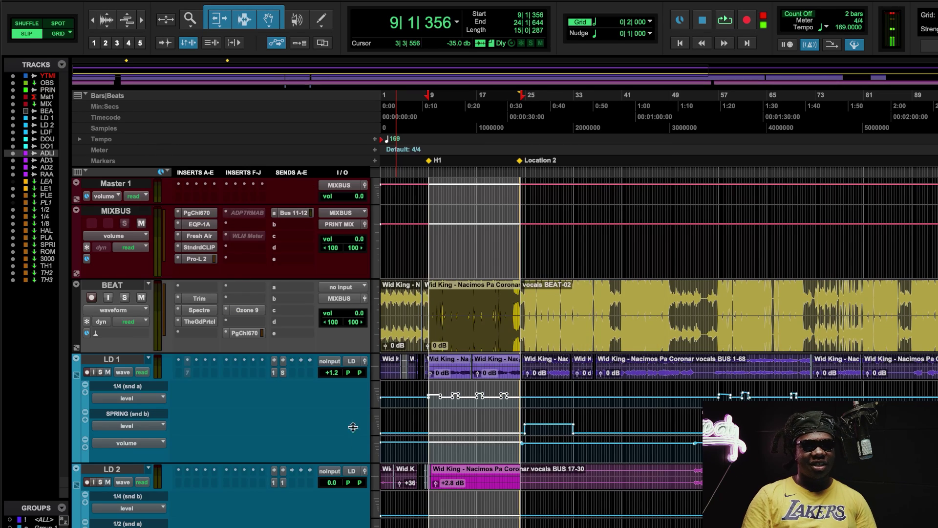
Open FabFilter Pro-L 2 on MIXBUS and view the available limiting styles, keeping Aggressive.
click(206, 258)
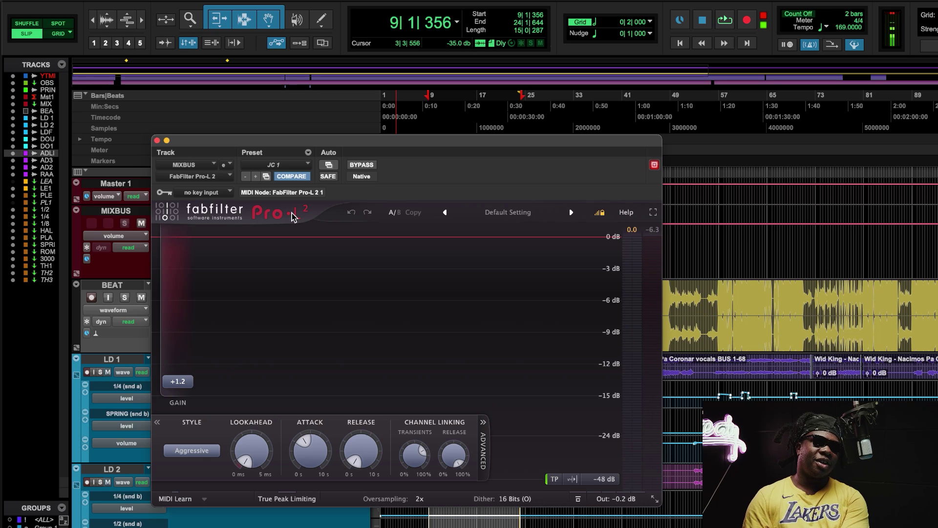
click(208, 449)
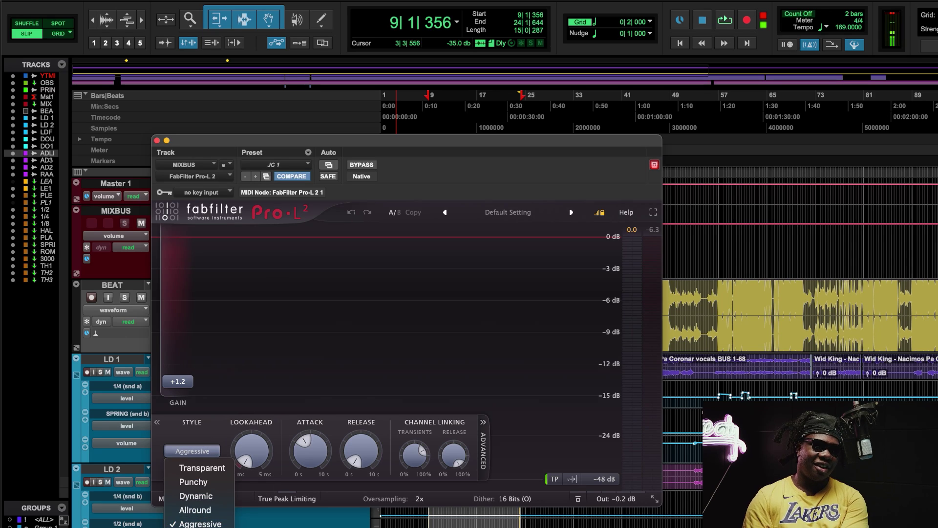
click(210, 425)
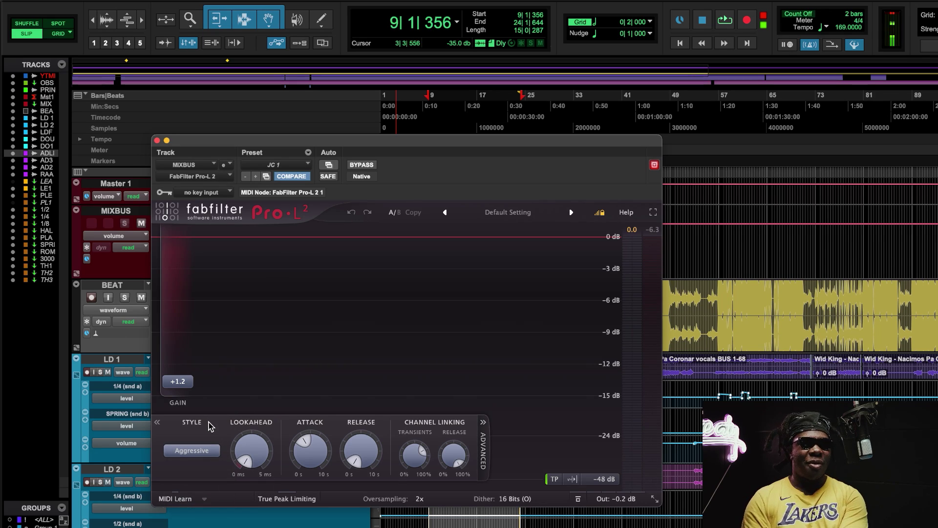